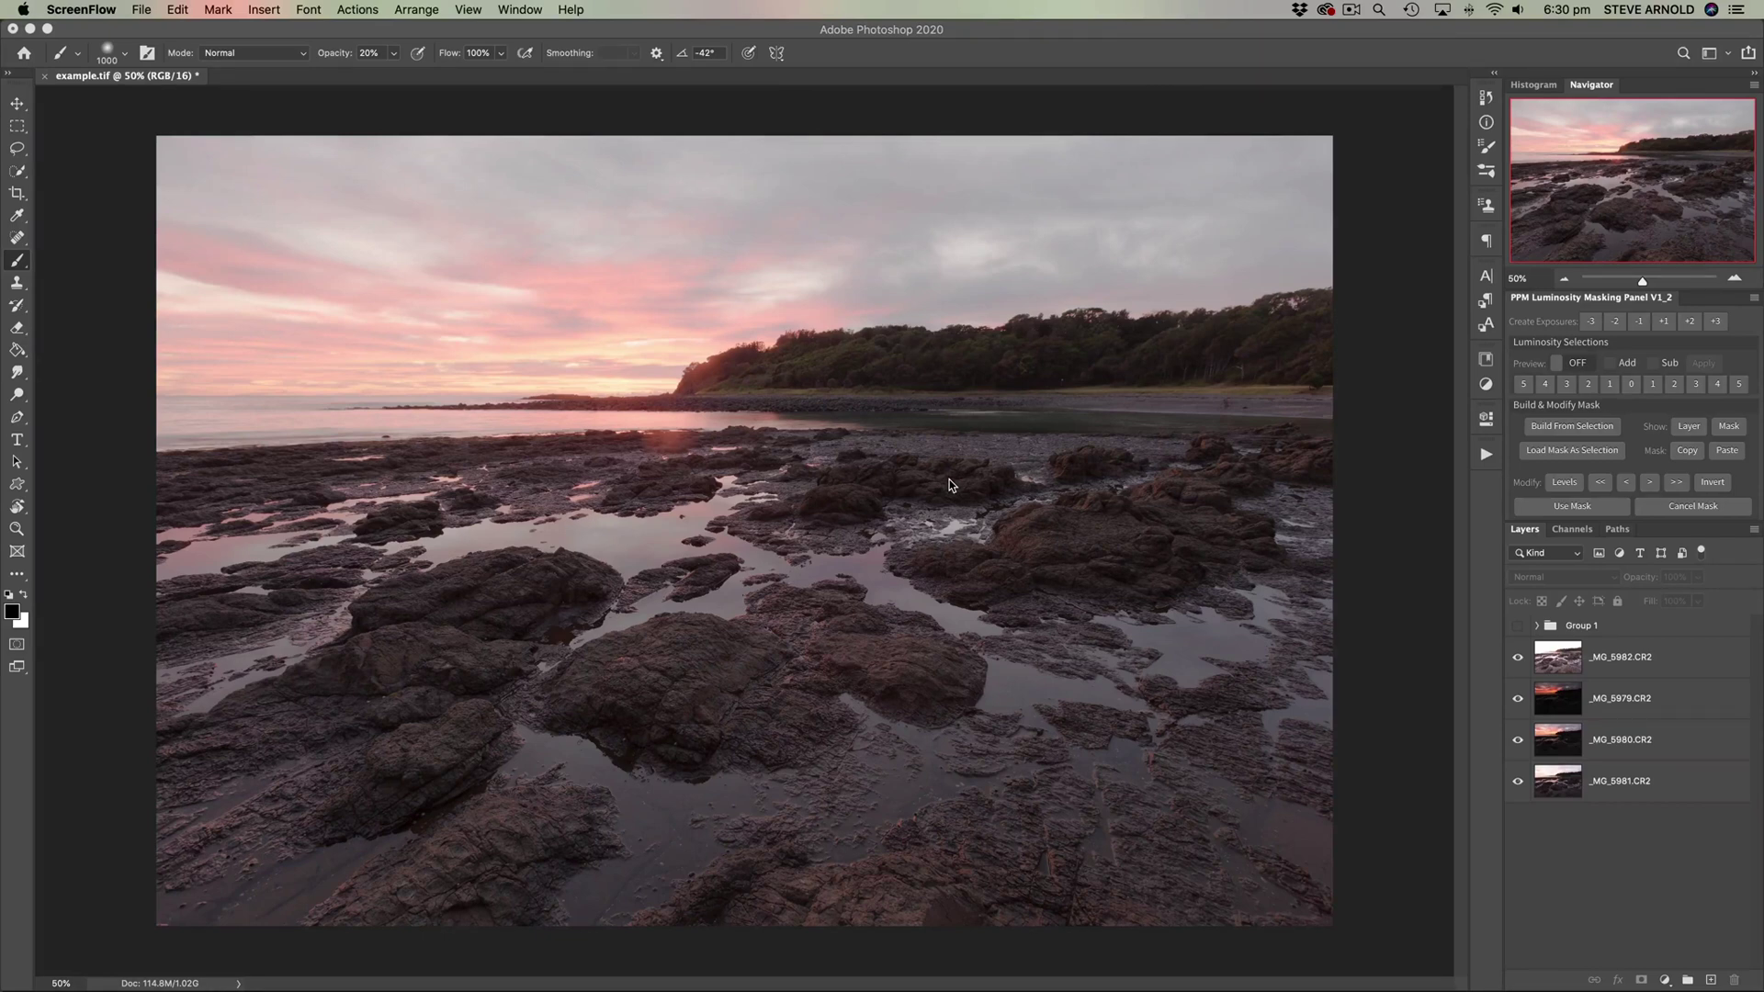
Step: Hide the _MG_5982.CR2, _MG_5979.CR2 and _MG_5980.CR2 layers, leaving only the base exposure _MG_5981.CR2 visible
click(1518, 658)
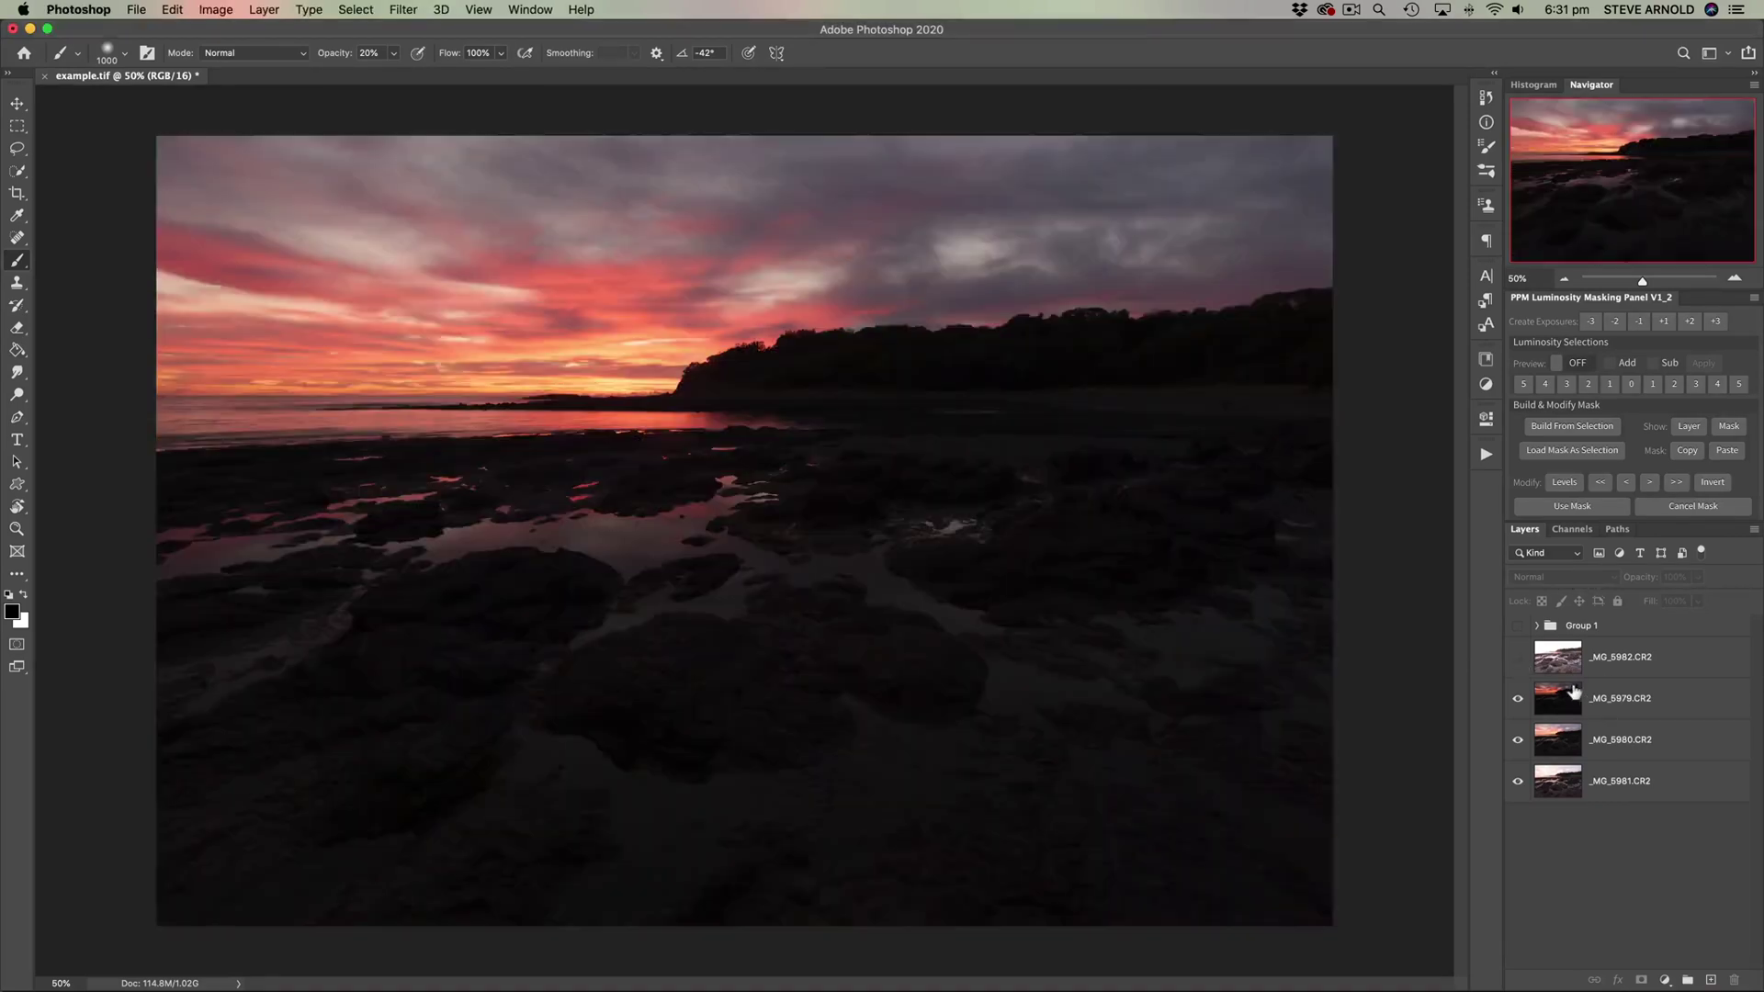
click(1518, 699)
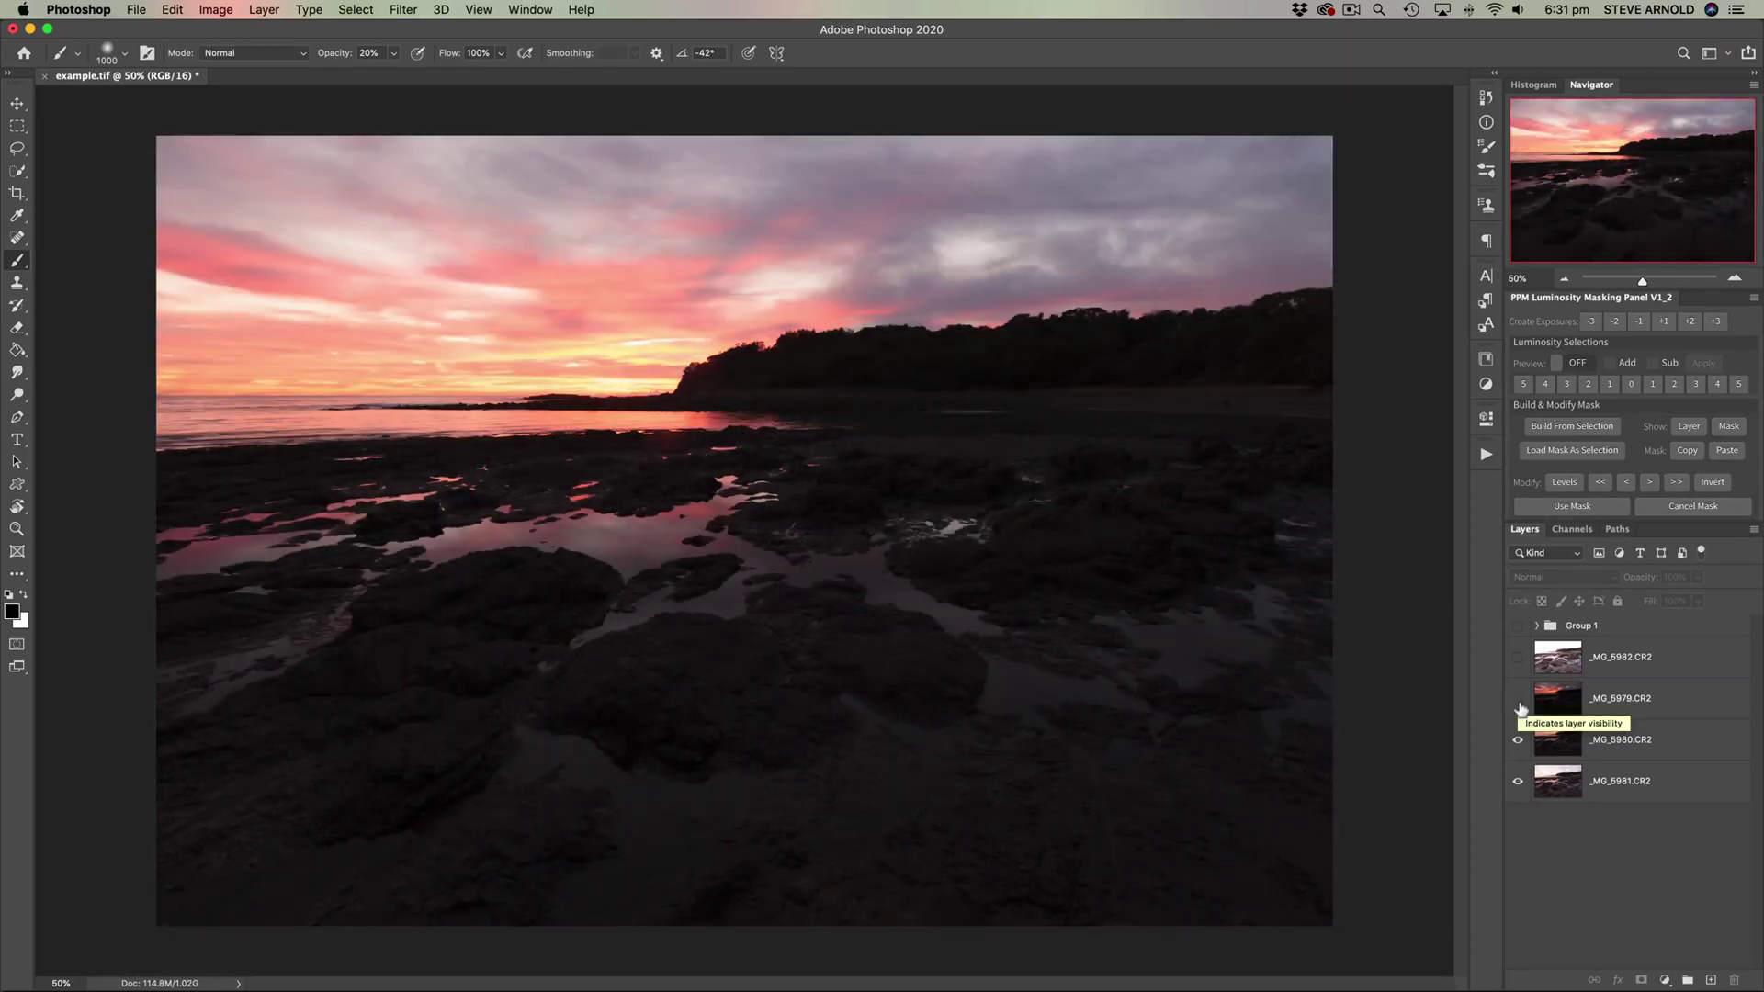
click(1519, 742)
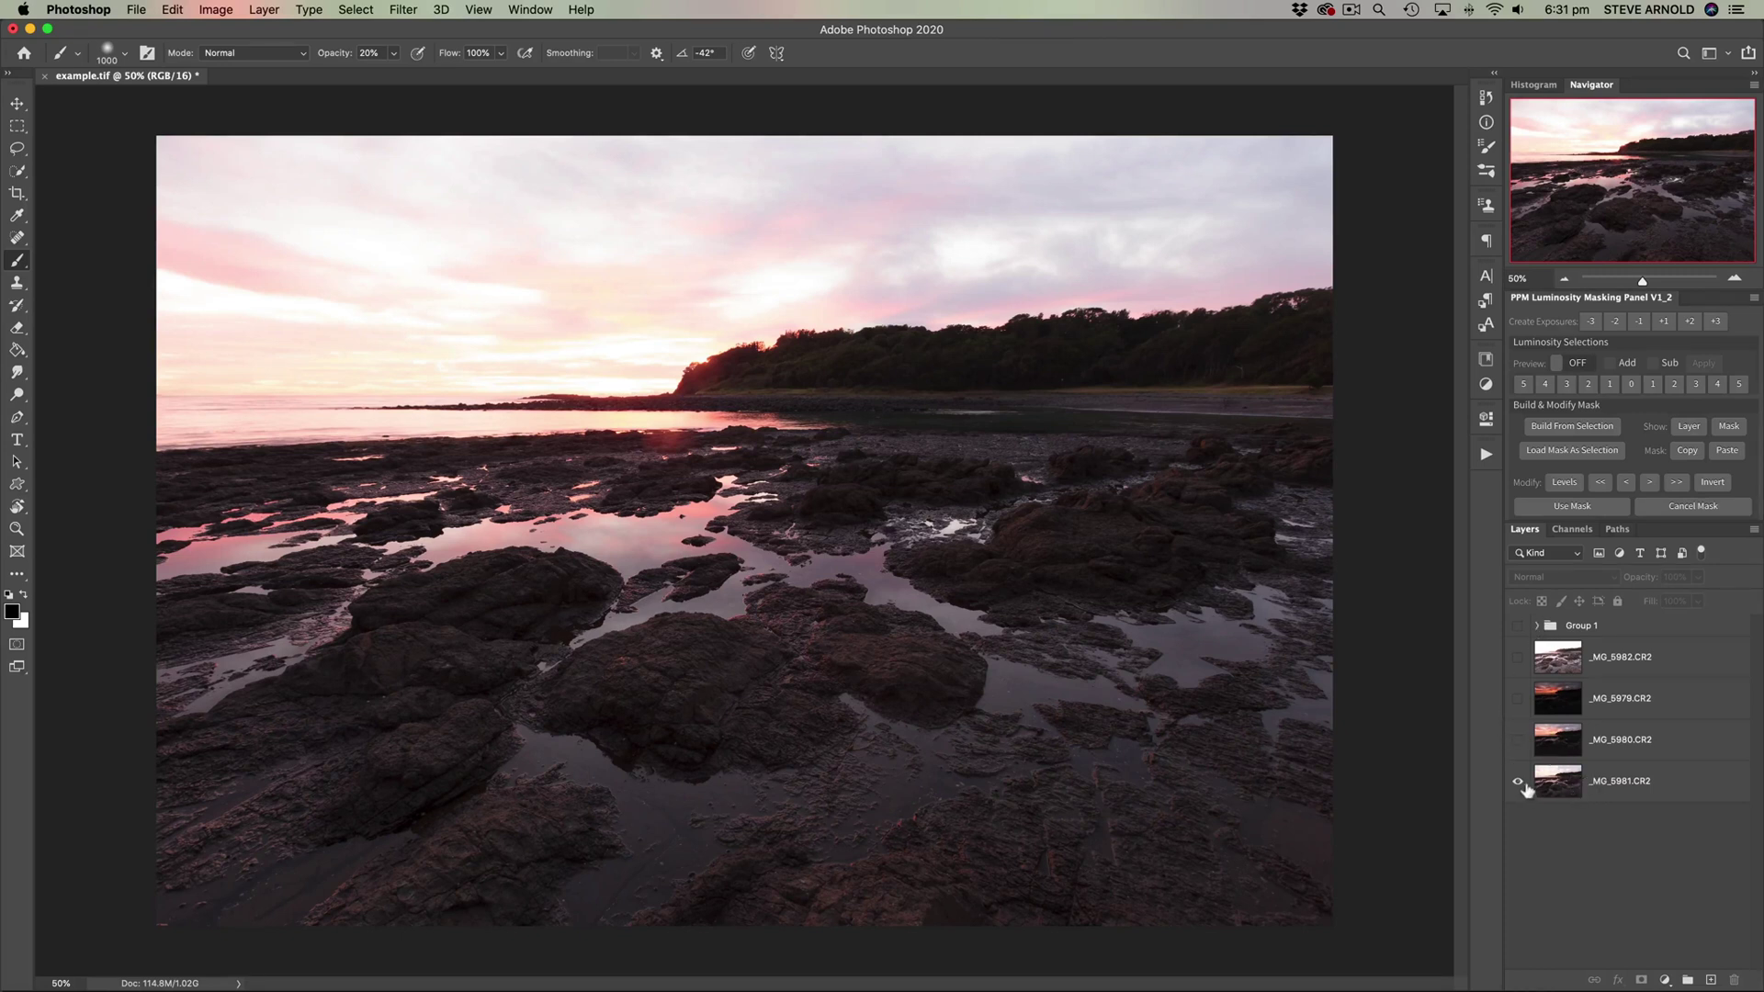
Step: Add a white layer mask to each of the layers _MG_5980.CR2, _MG_5979.CR2 and _MG_5982.CR2
click(1558, 745)
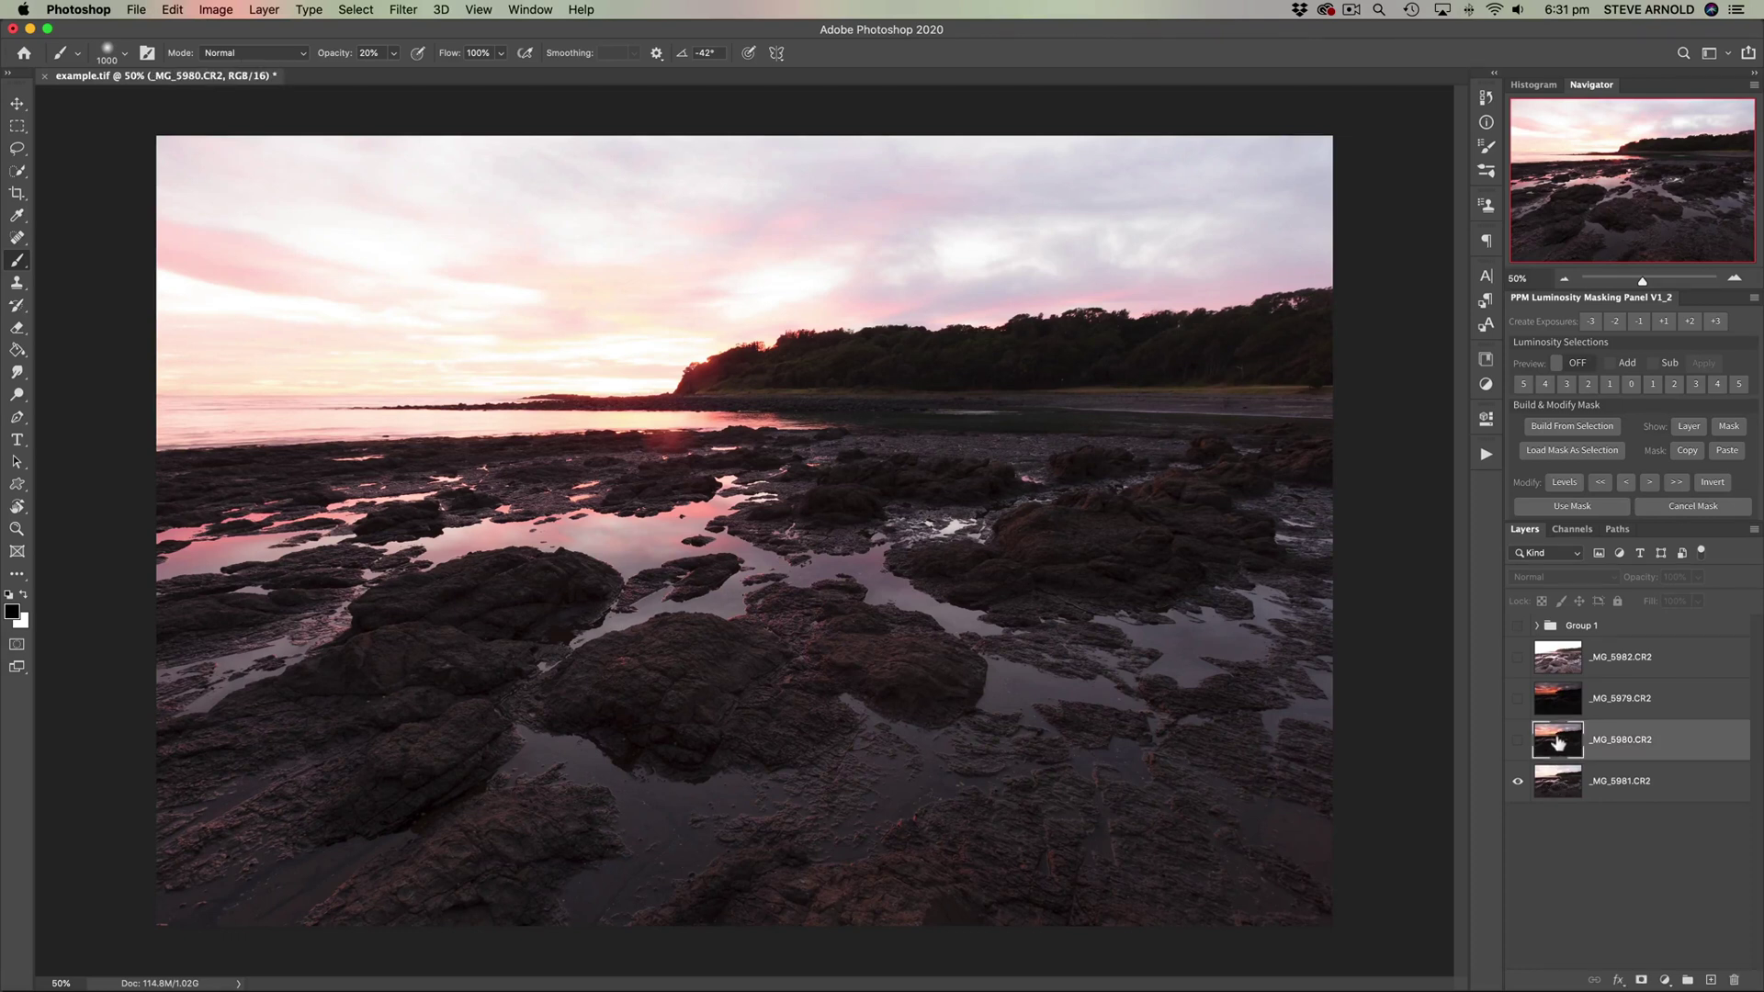
click(1641, 979)
click(1567, 707)
click(1641, 979)
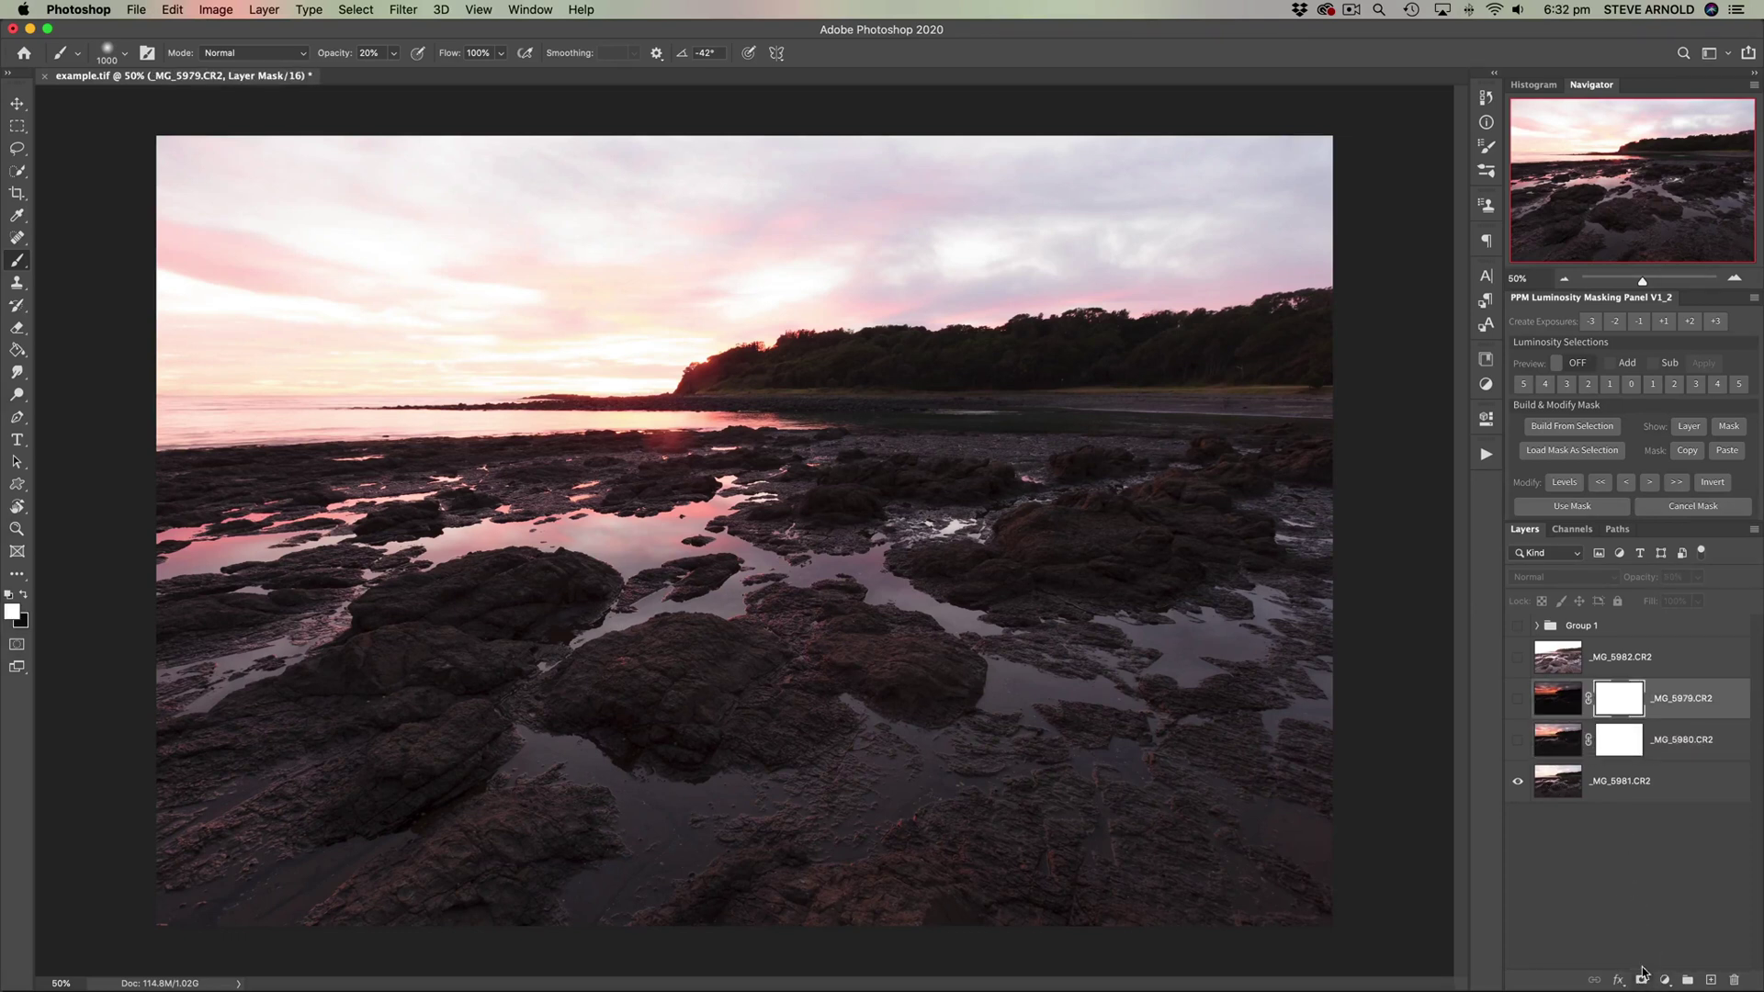
click(1572, 661)
click(1641, 979)
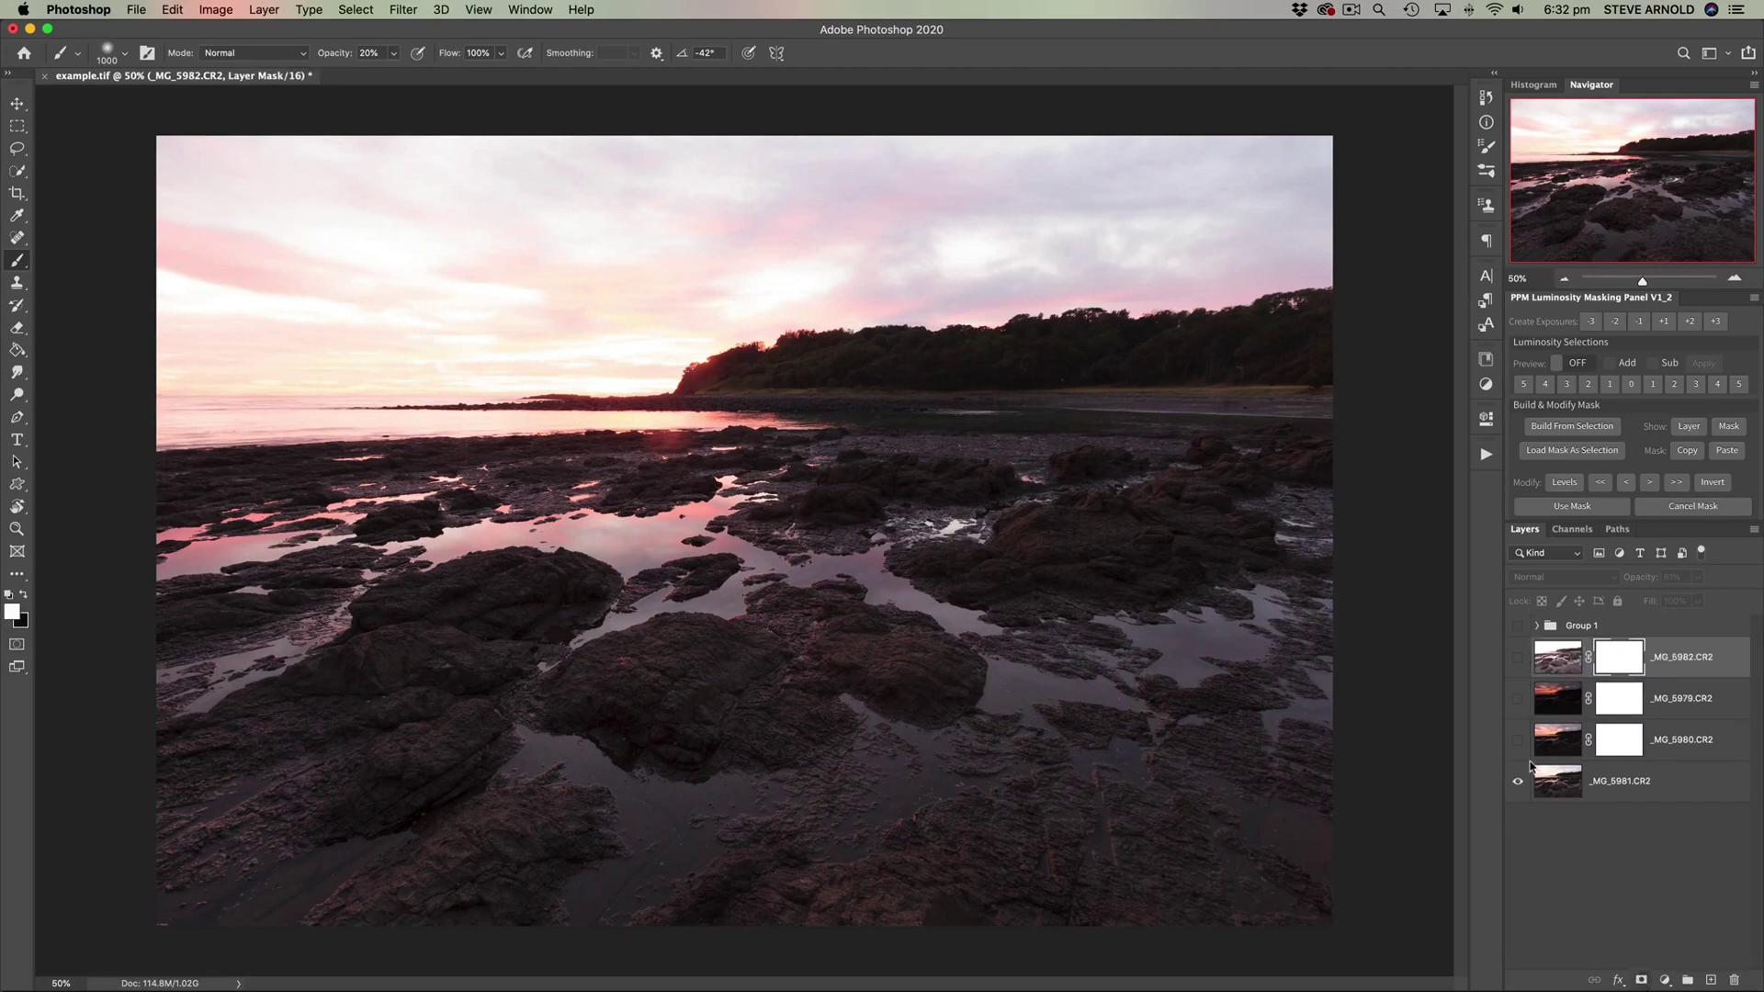
Step: Select the _MG_5980.CR2 layer and compare the image with that exposure shown and hidden
click(1560, 749)
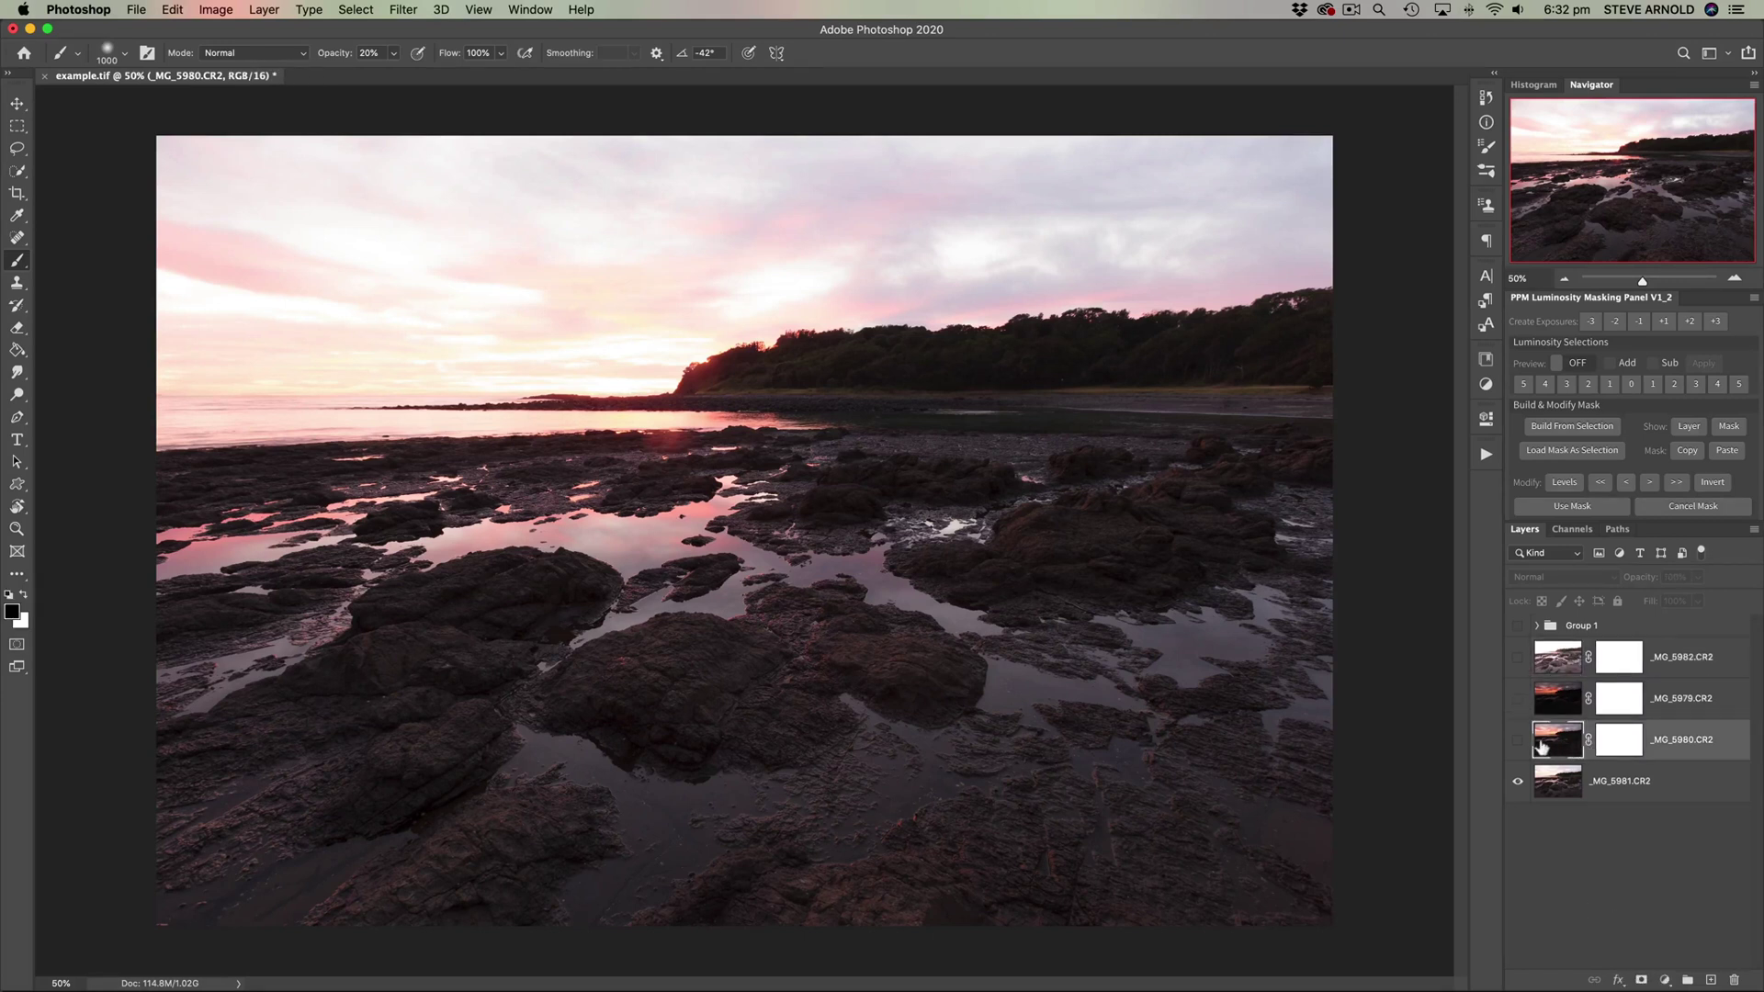
click(1517, 741)
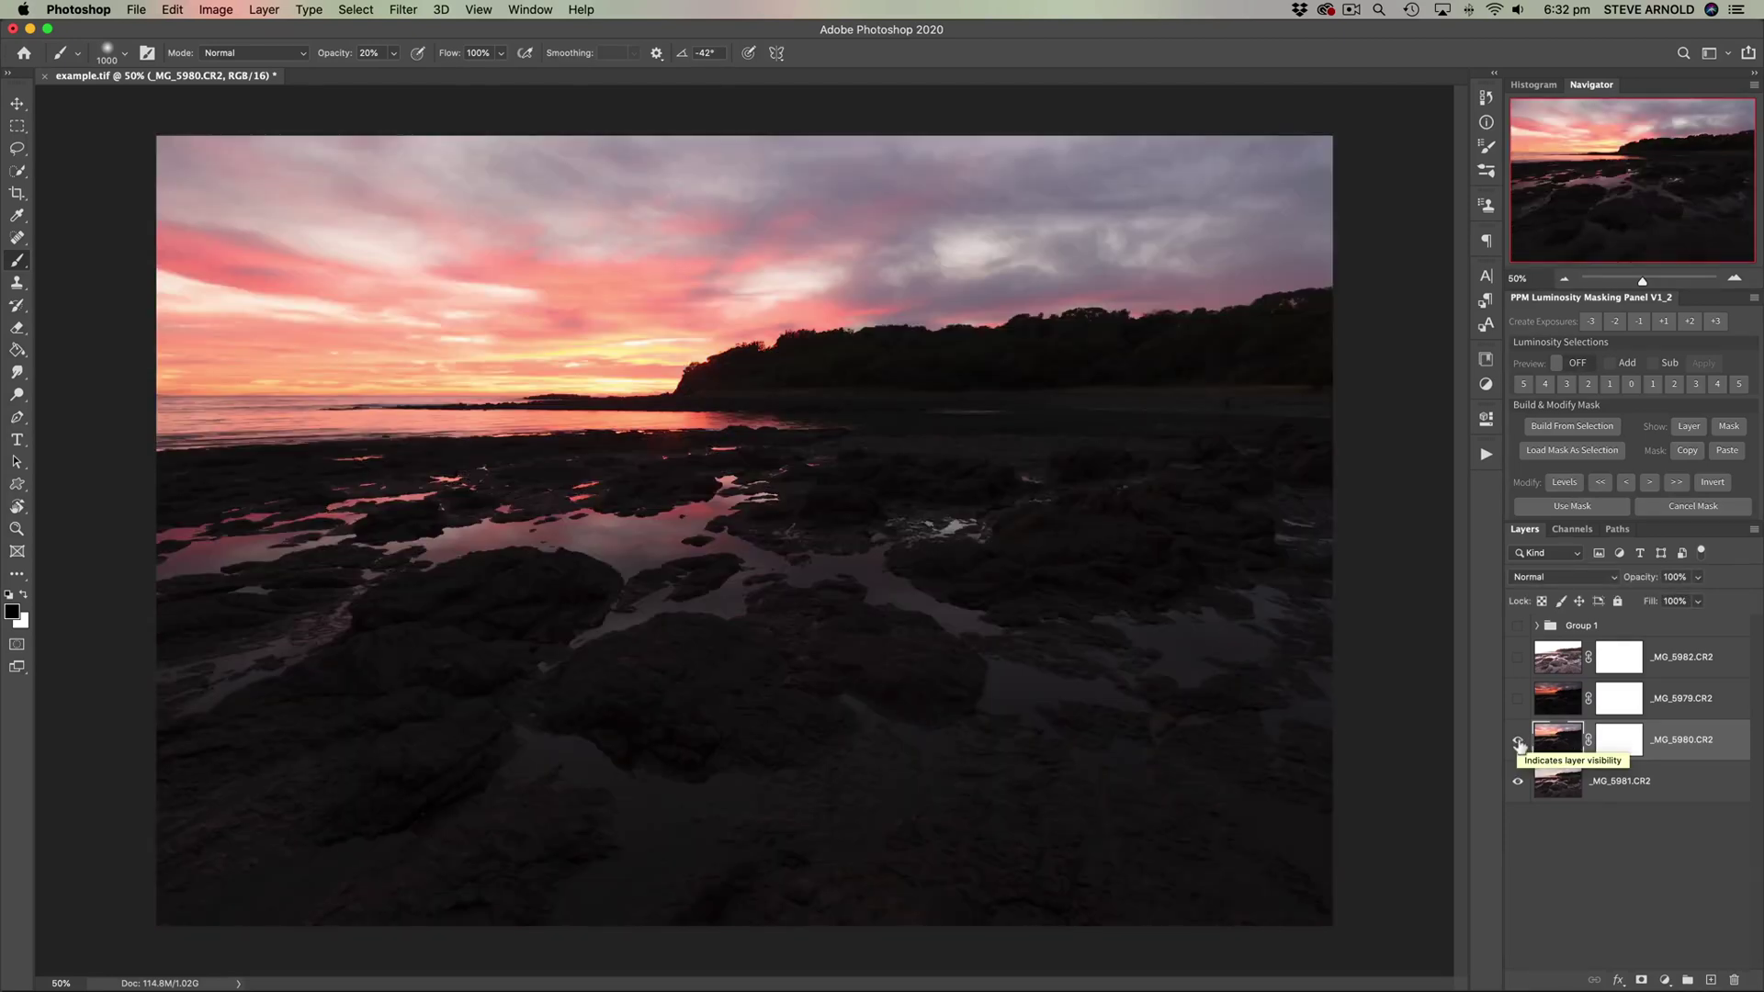
click(1518, 742)
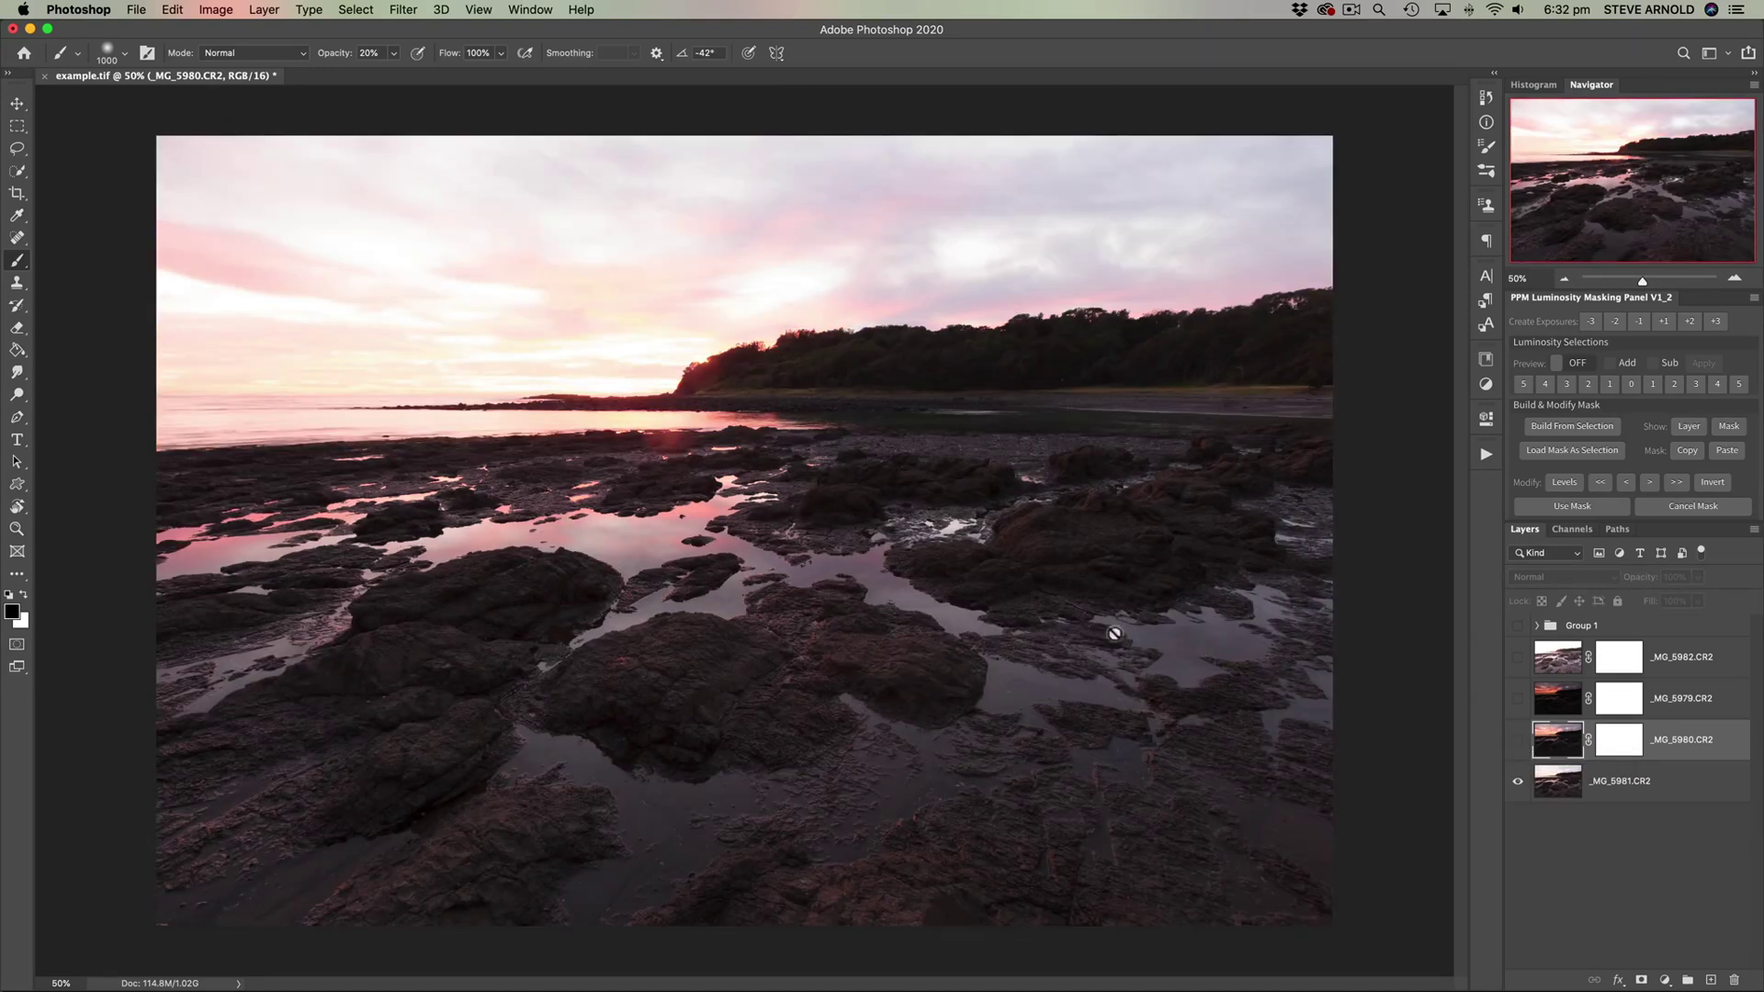
click(1518, 744)
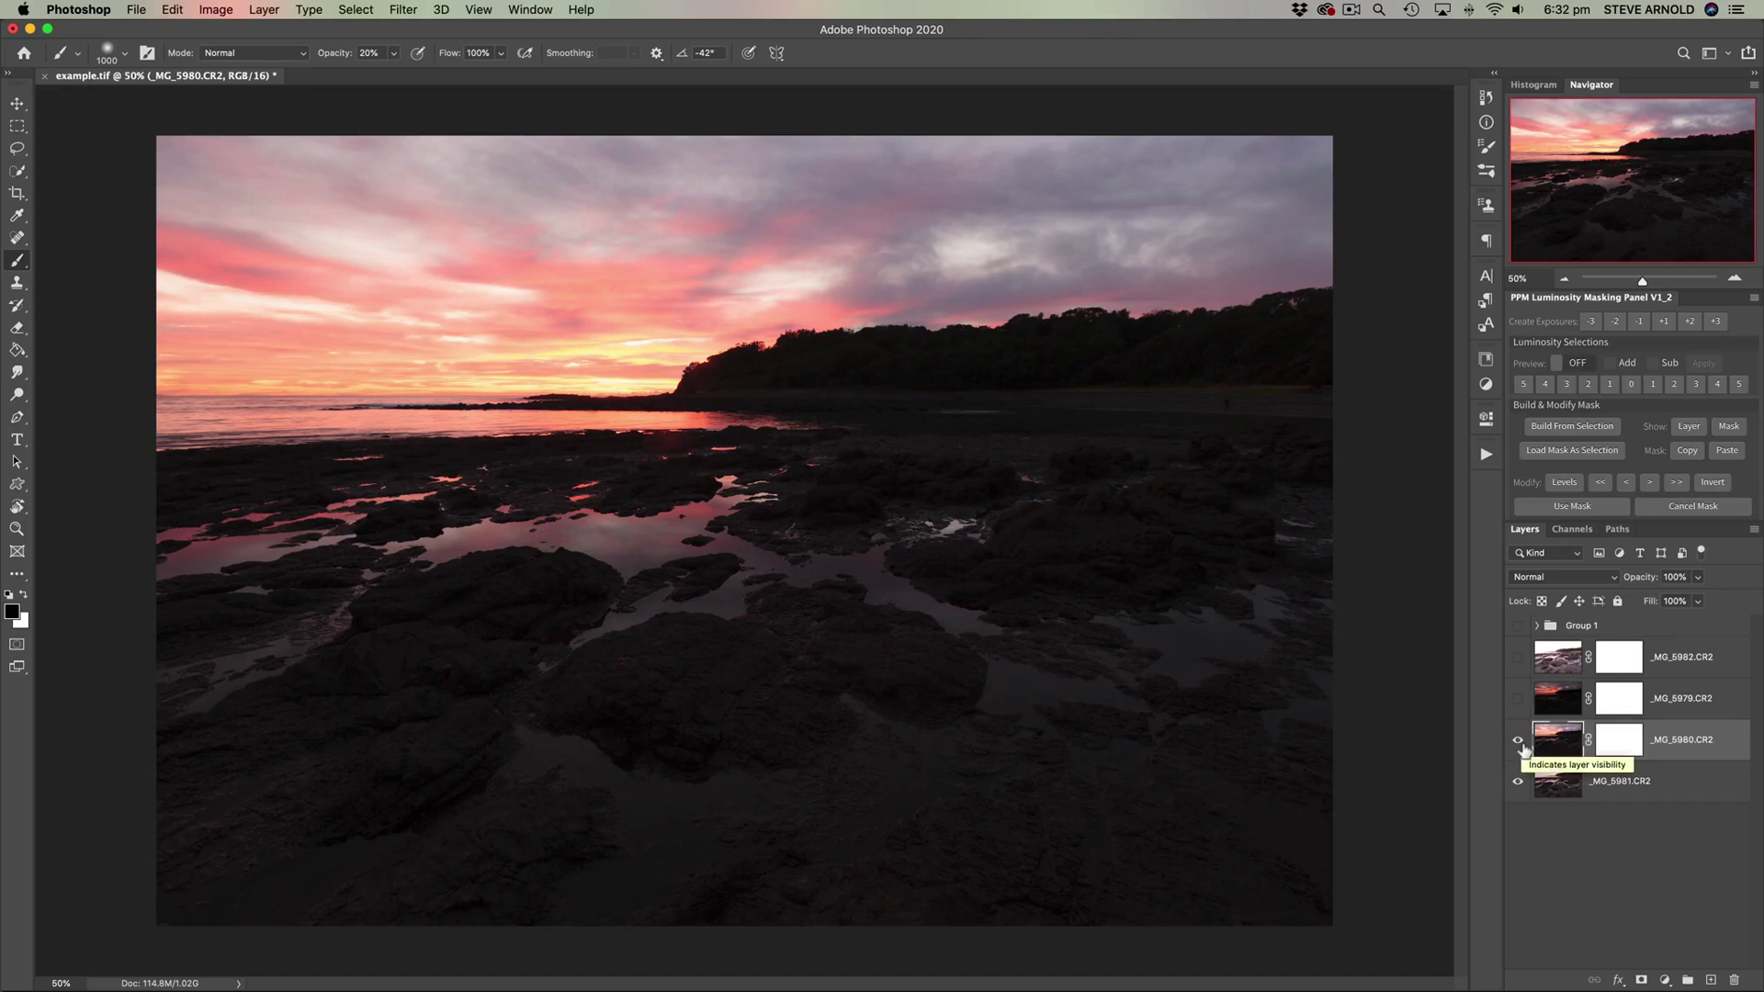
click(1518, 740)
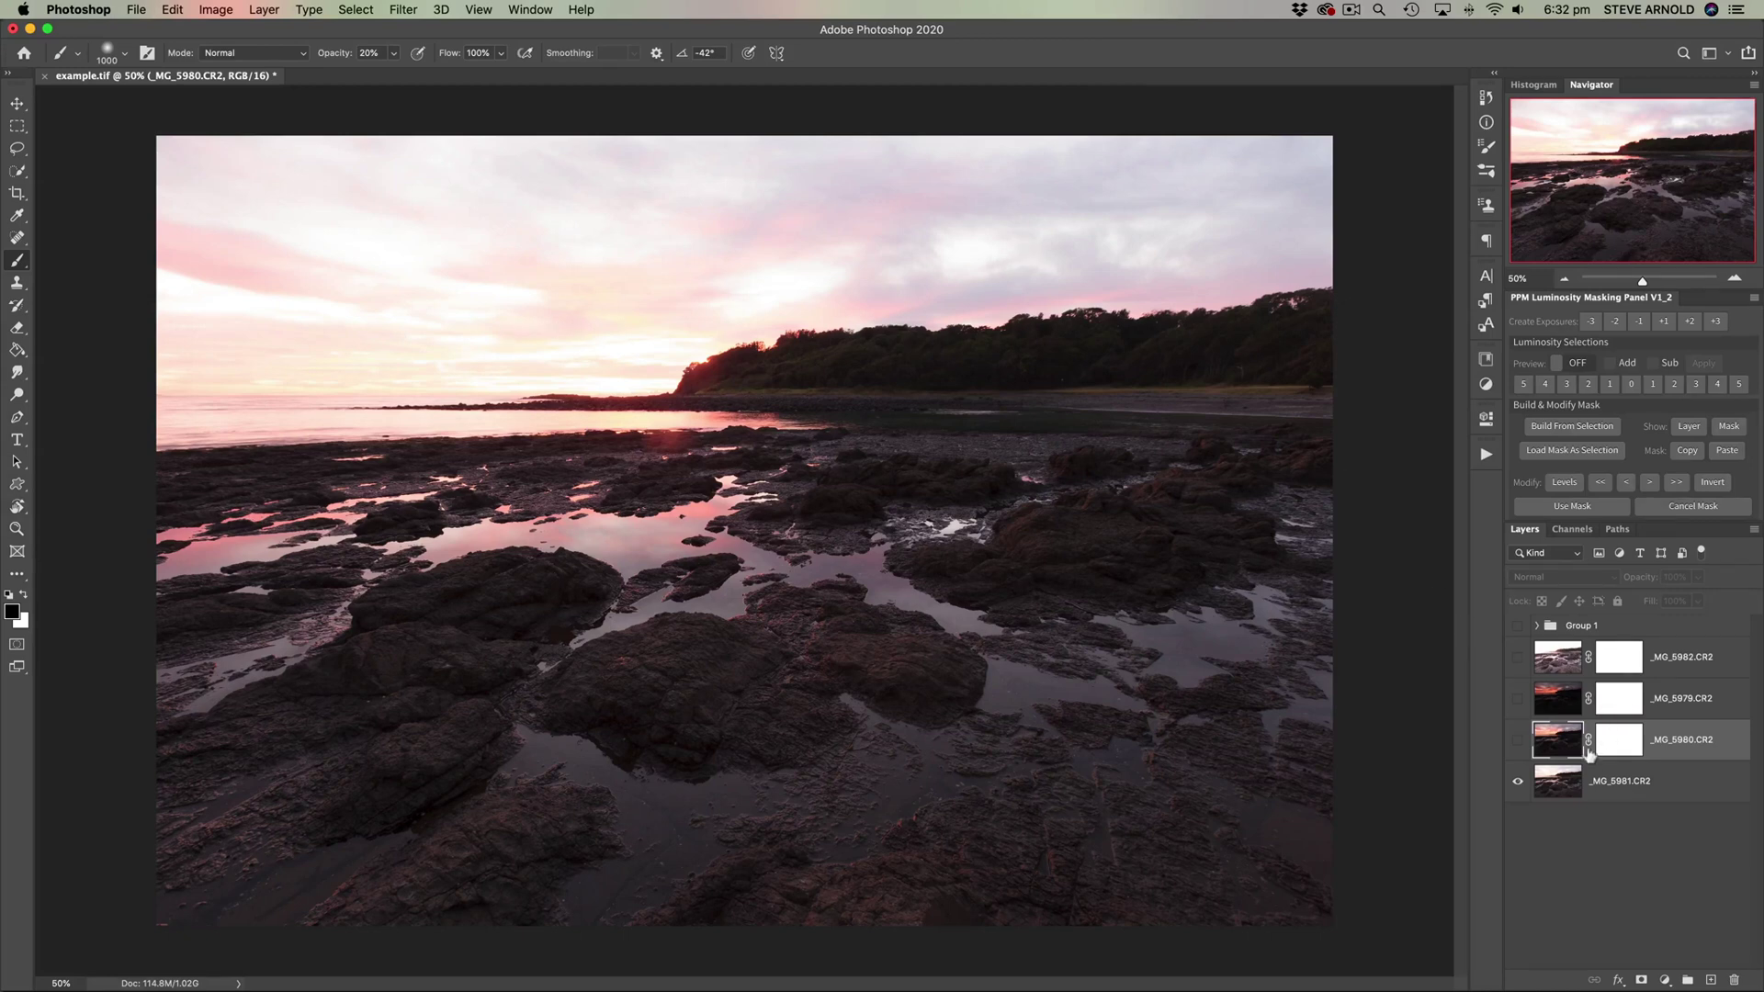
Step: Examine the Red, Green and Blue channels of the image one by one
click(1575, 530)
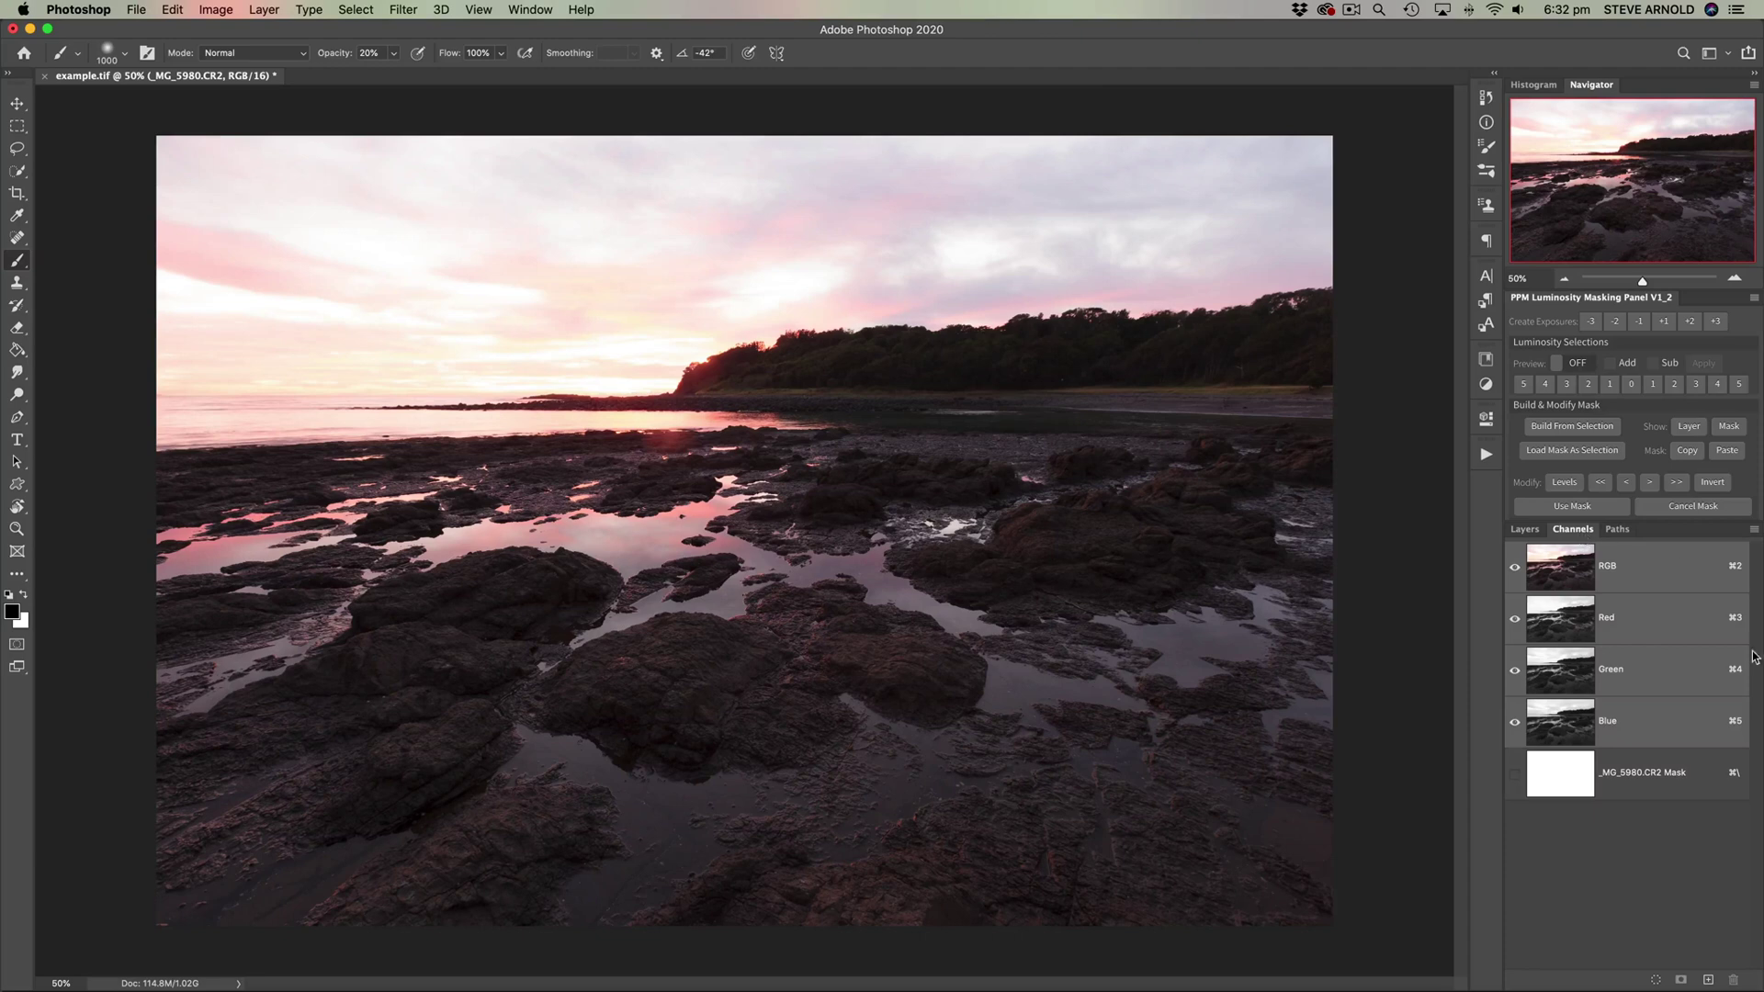
click(1577, 629)
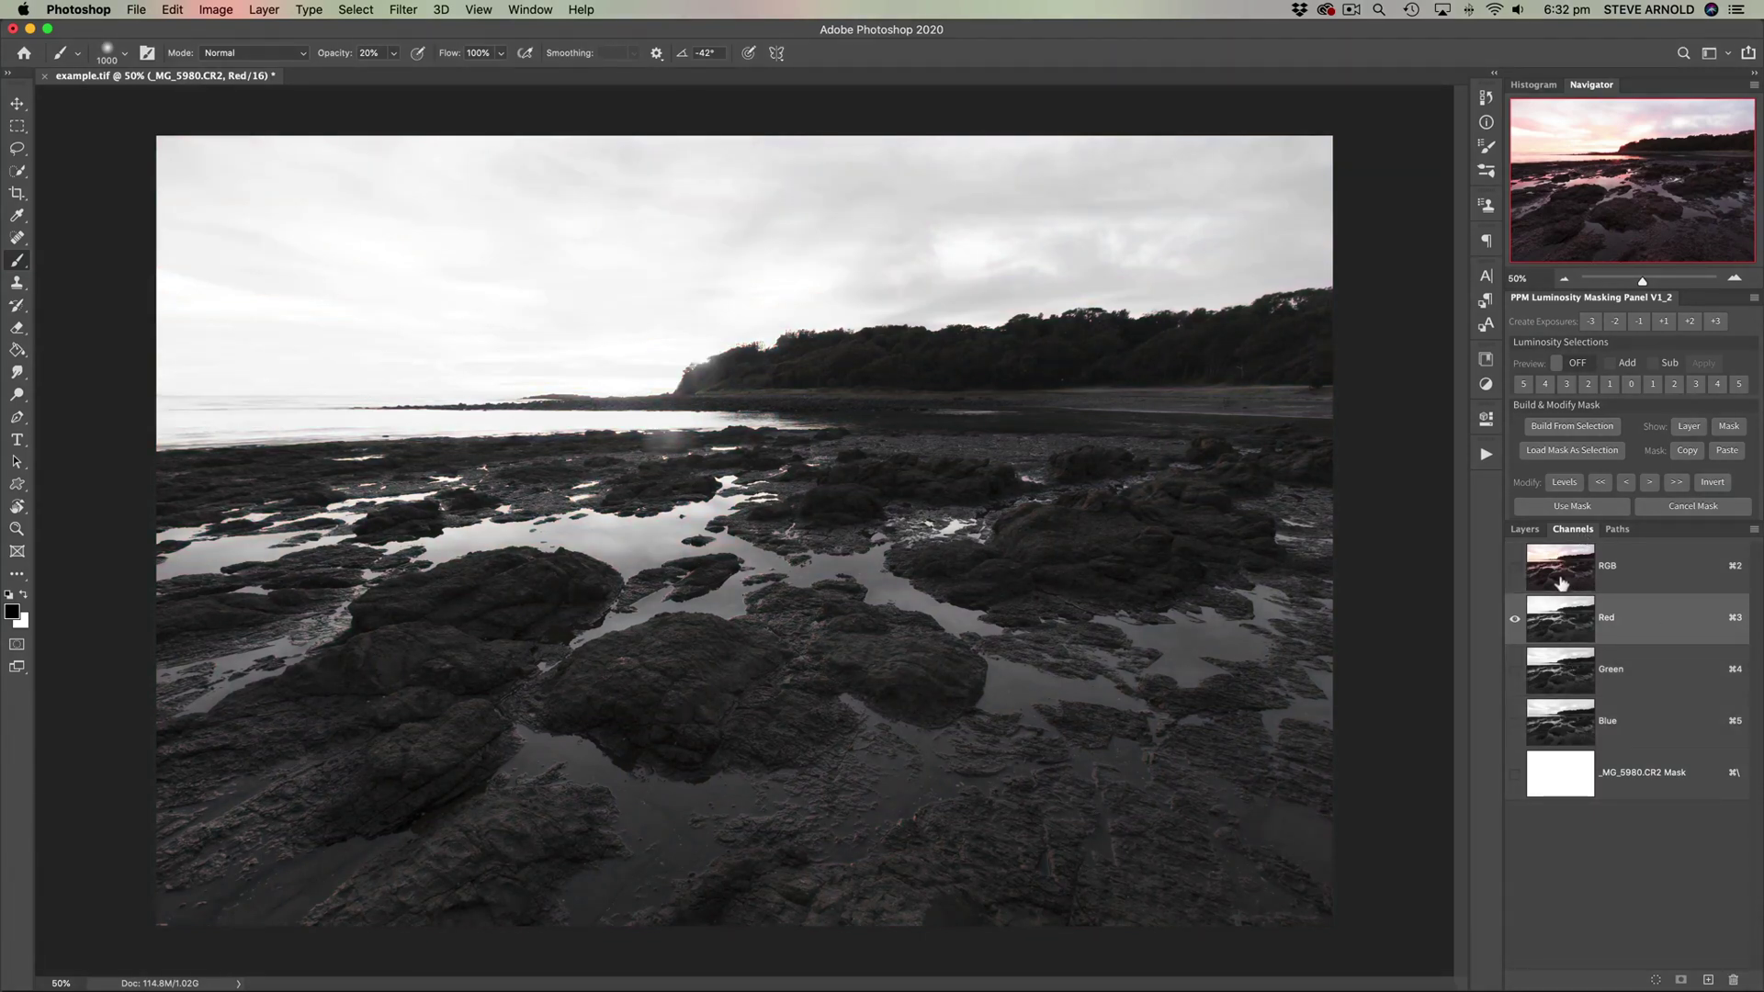
click(1573, 680)
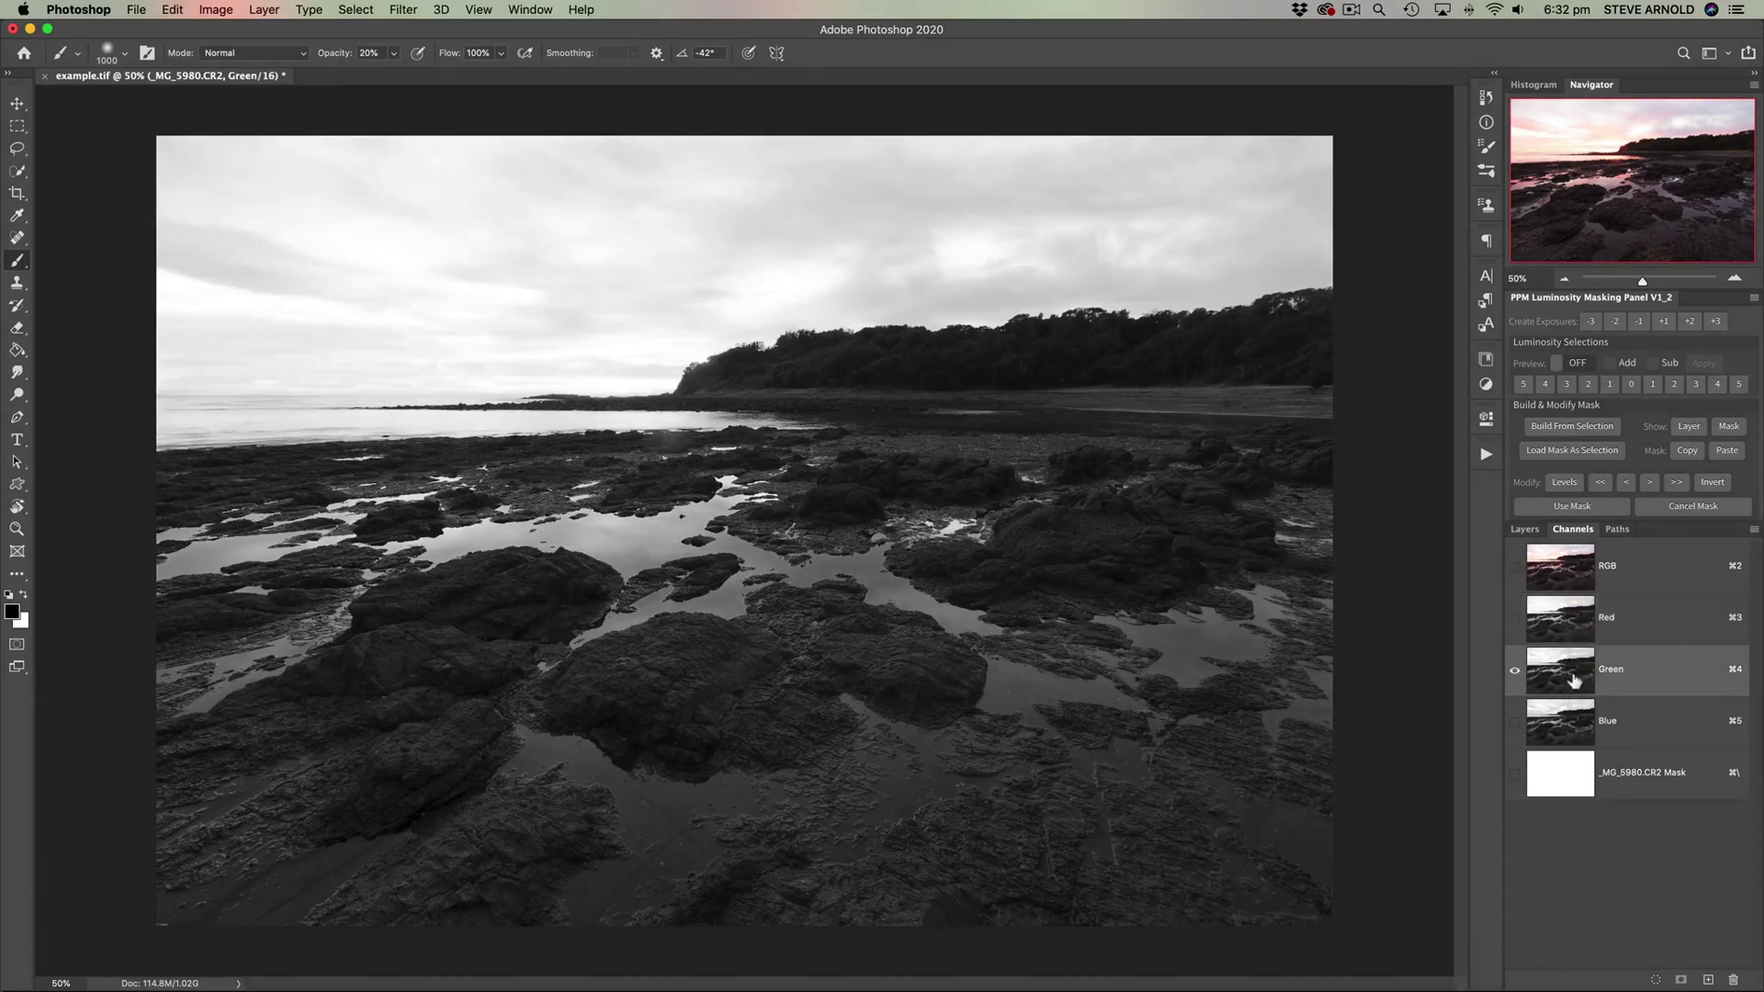
click(1572, 733)
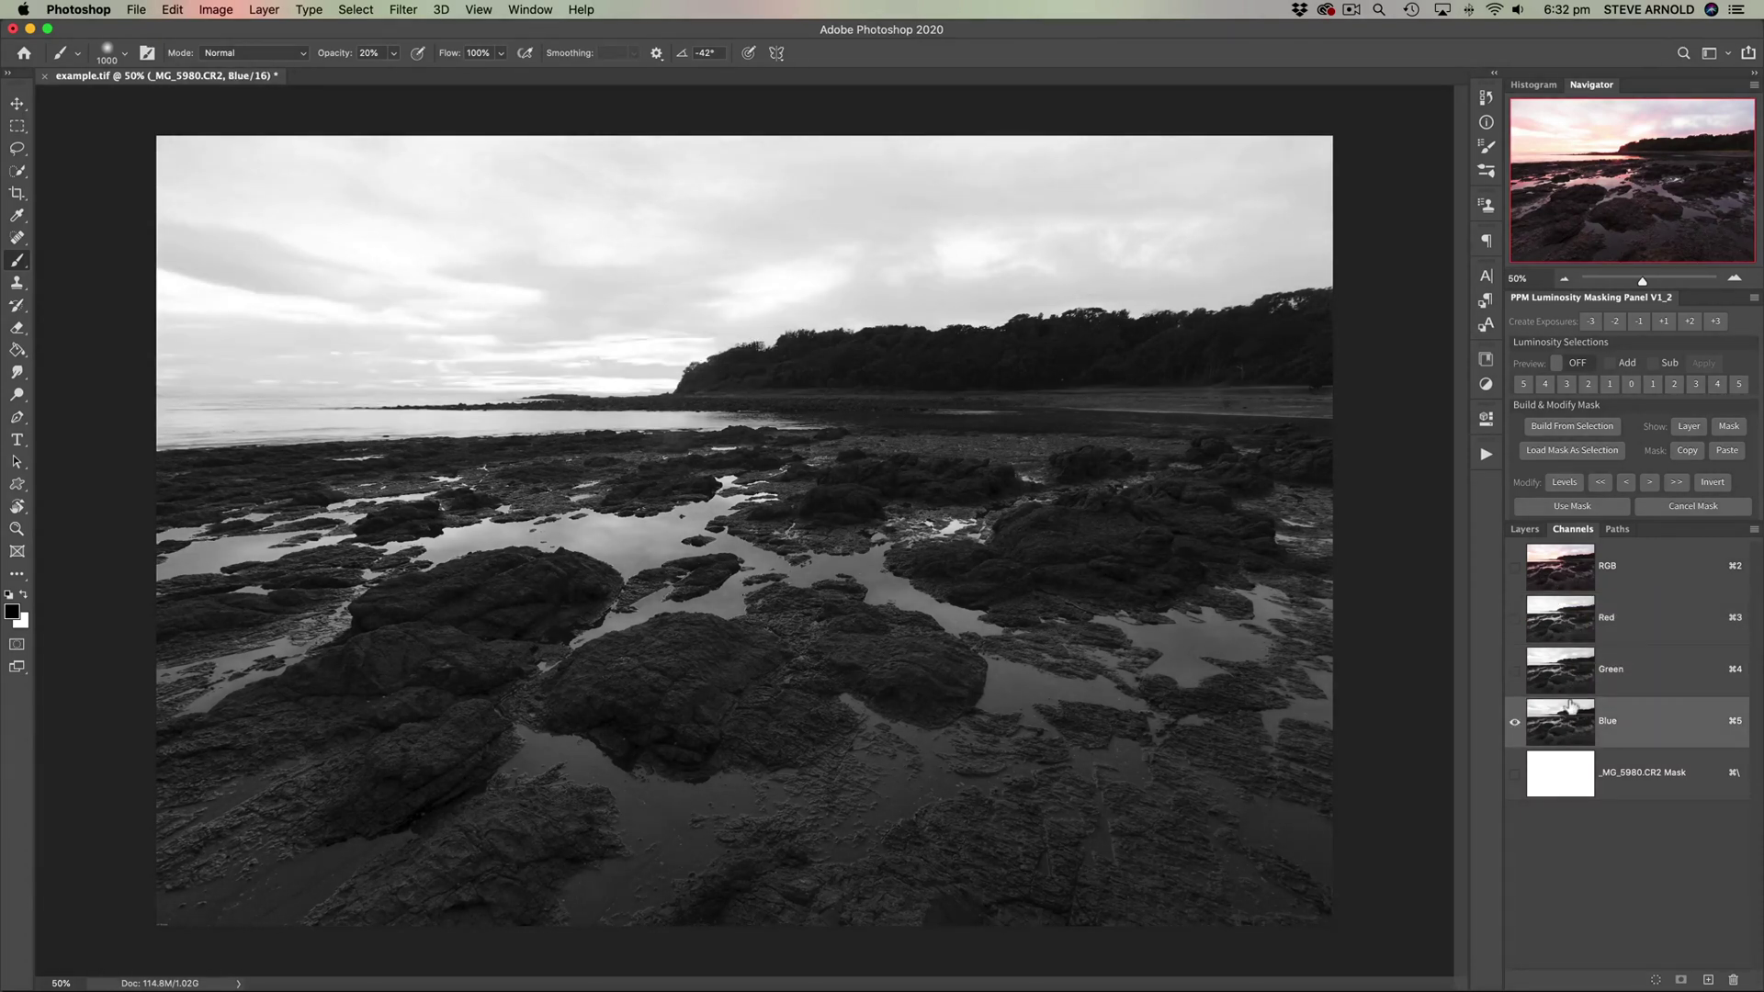
Step: Load the Red channel as a luminosity selection and return to the full-colour composite and the layer stack
click(1579, 631)
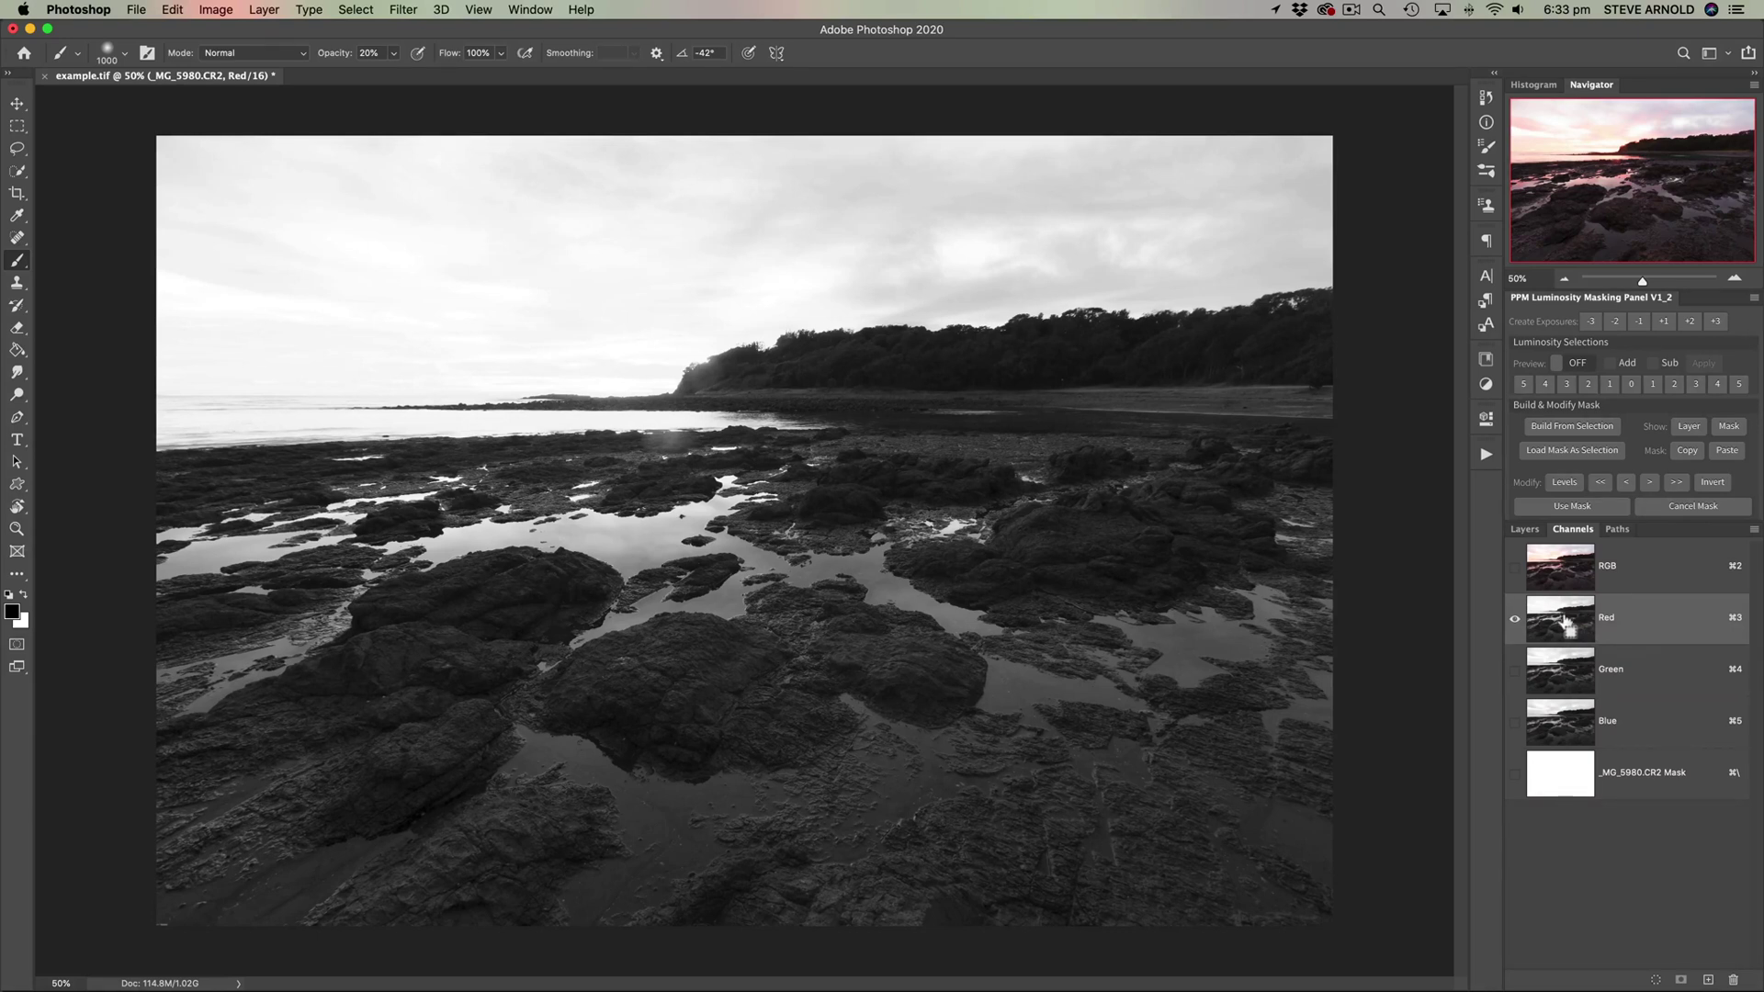
super+click(1568, 625)
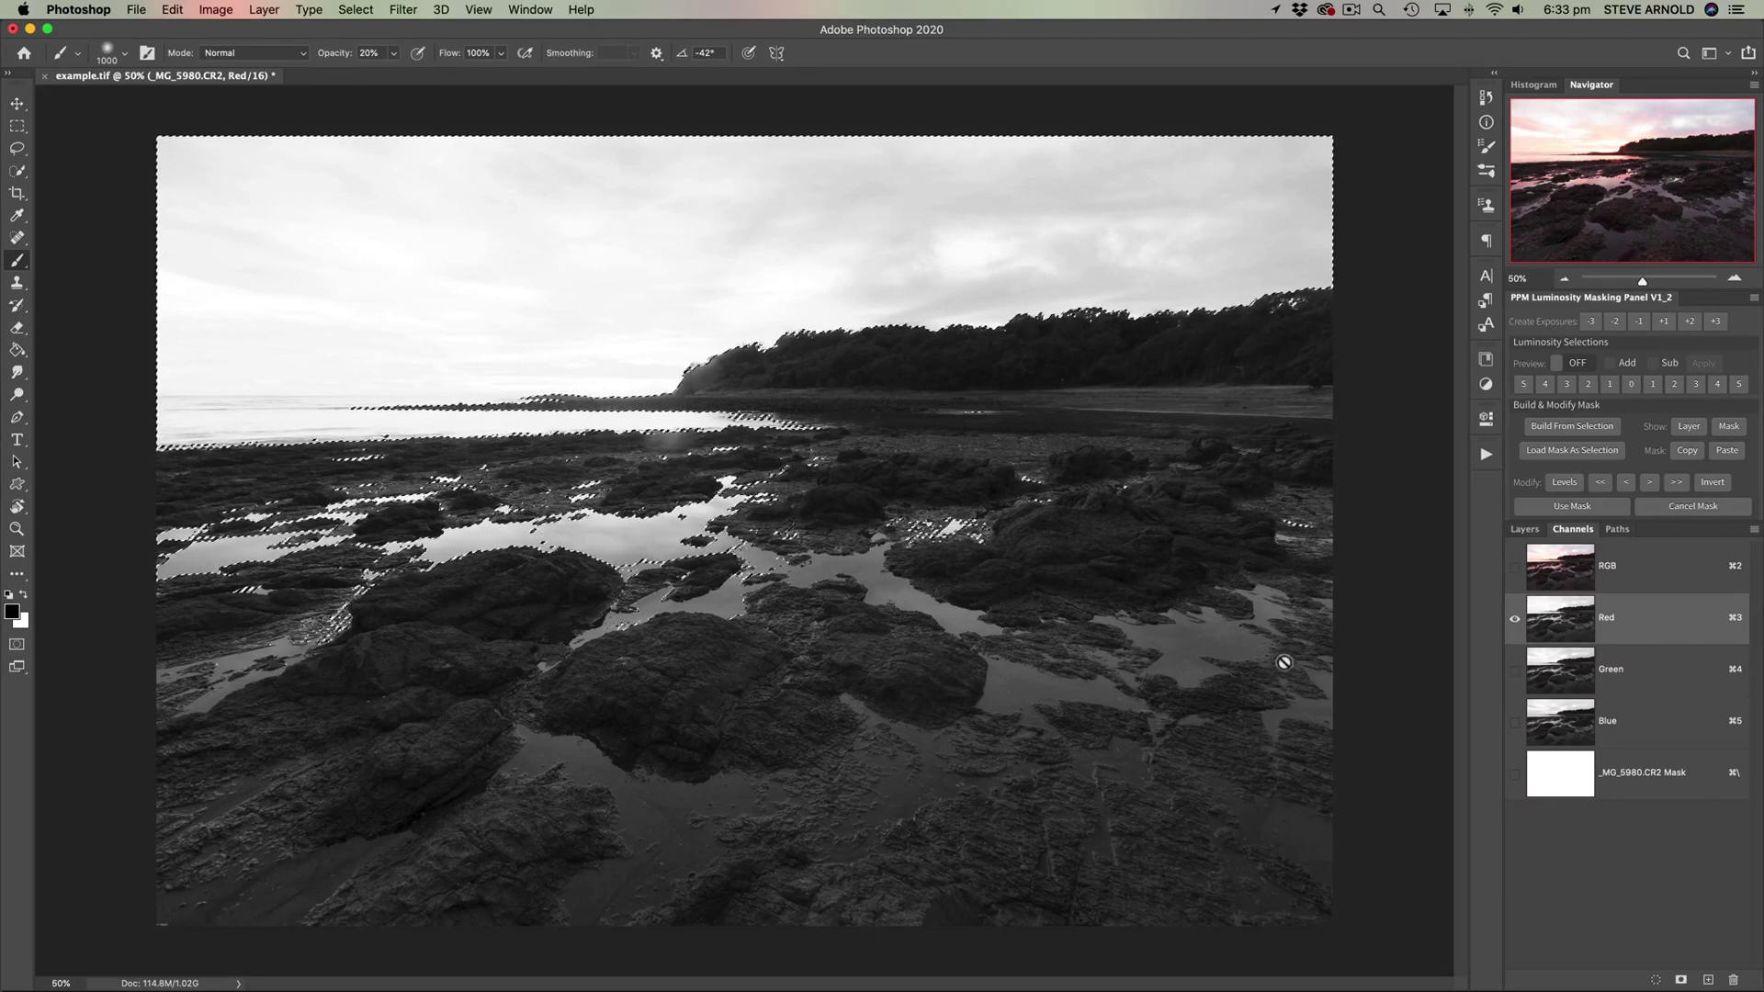
click(1563, 576)
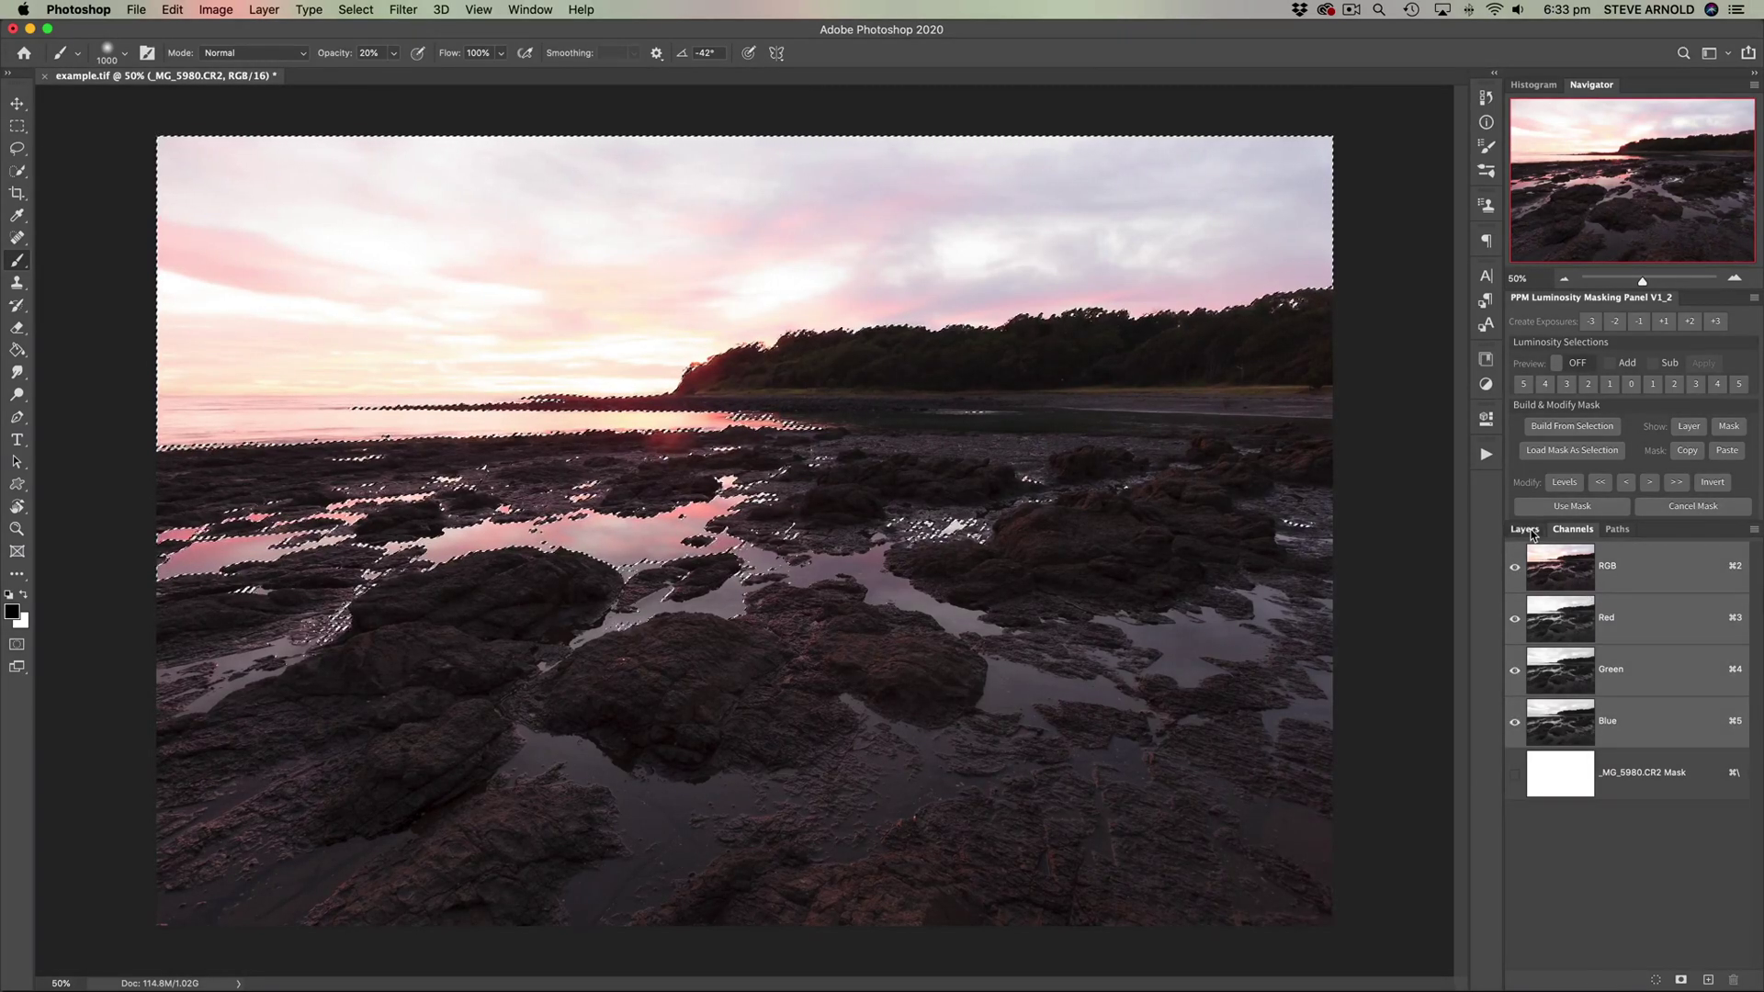
click(1527, 530)
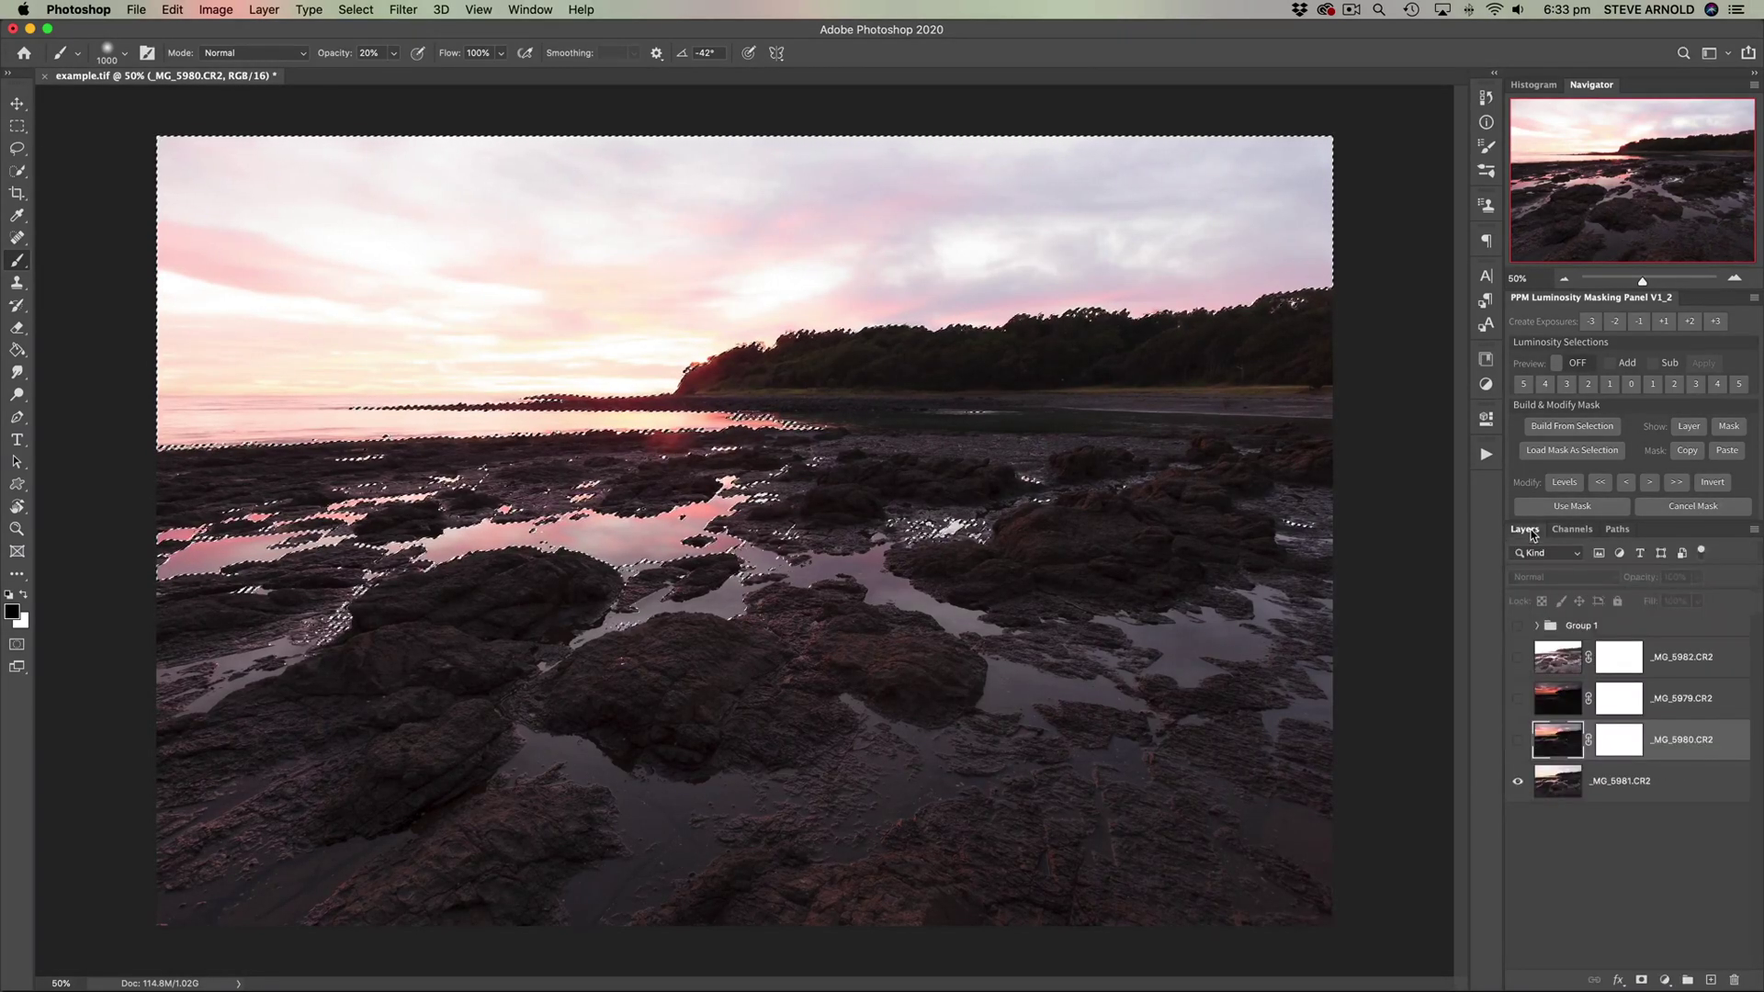
Step: Show the _MG_5980.CR2 layer and, with the selection cleared, invert its layer mask to black
click(1517, 742)
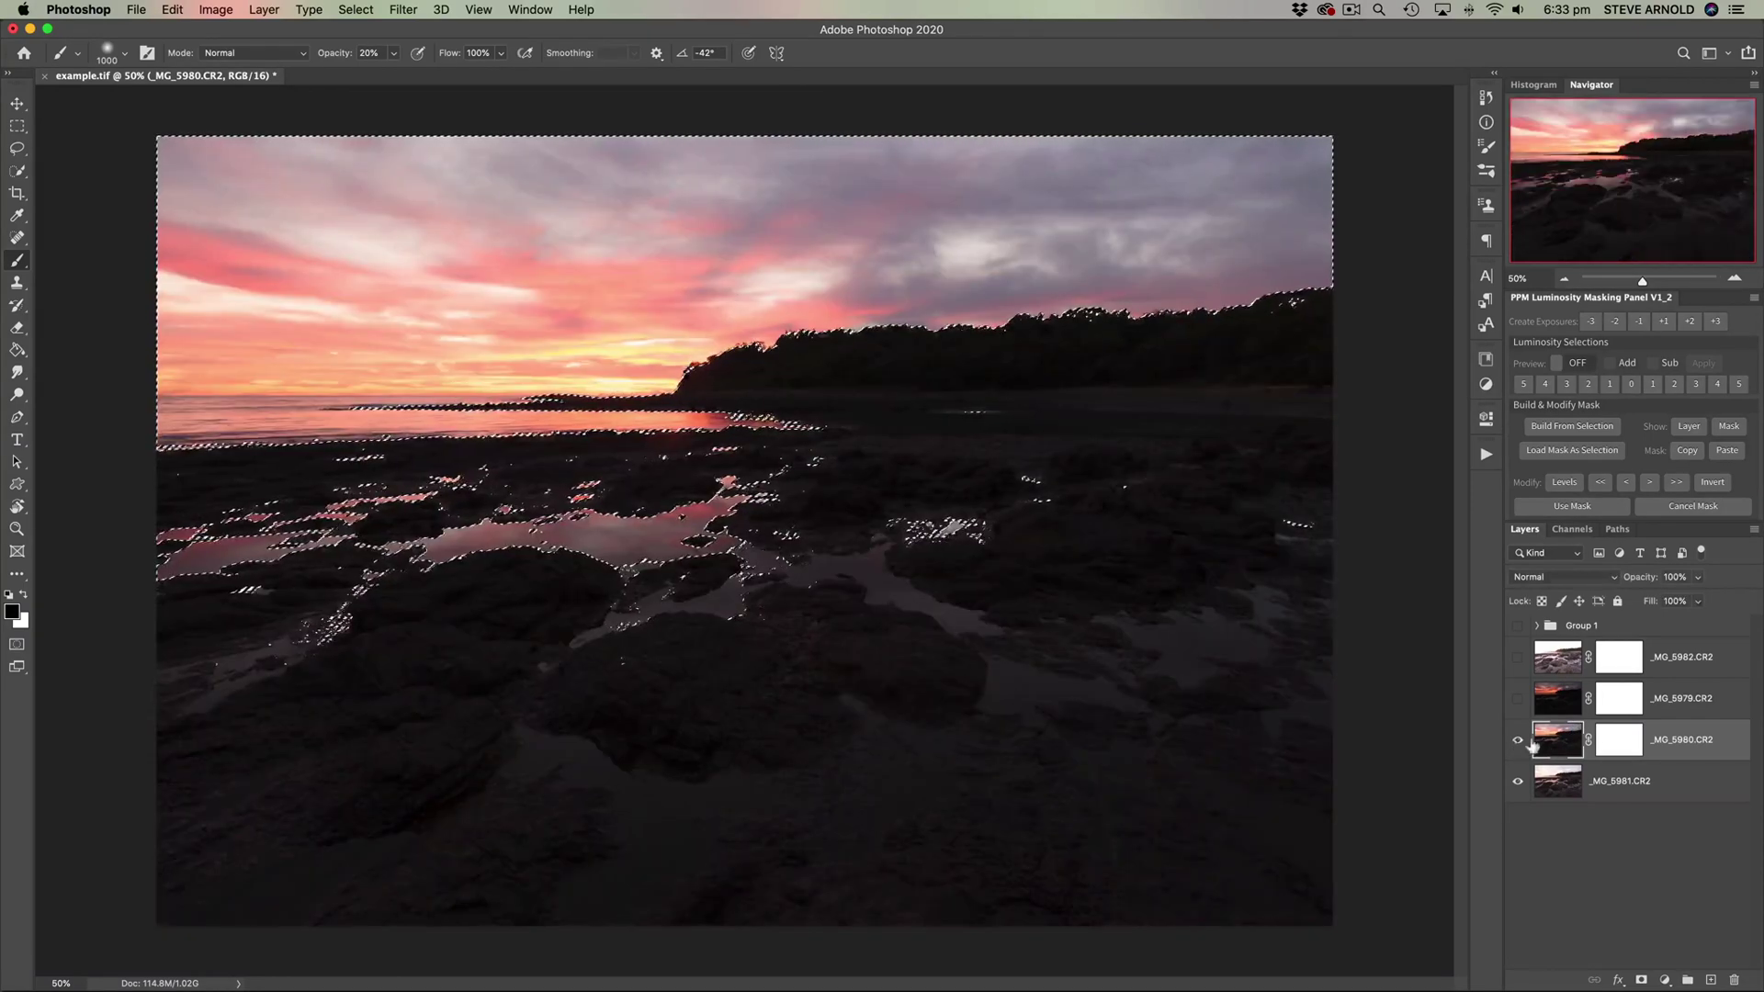
click(1617, 743)
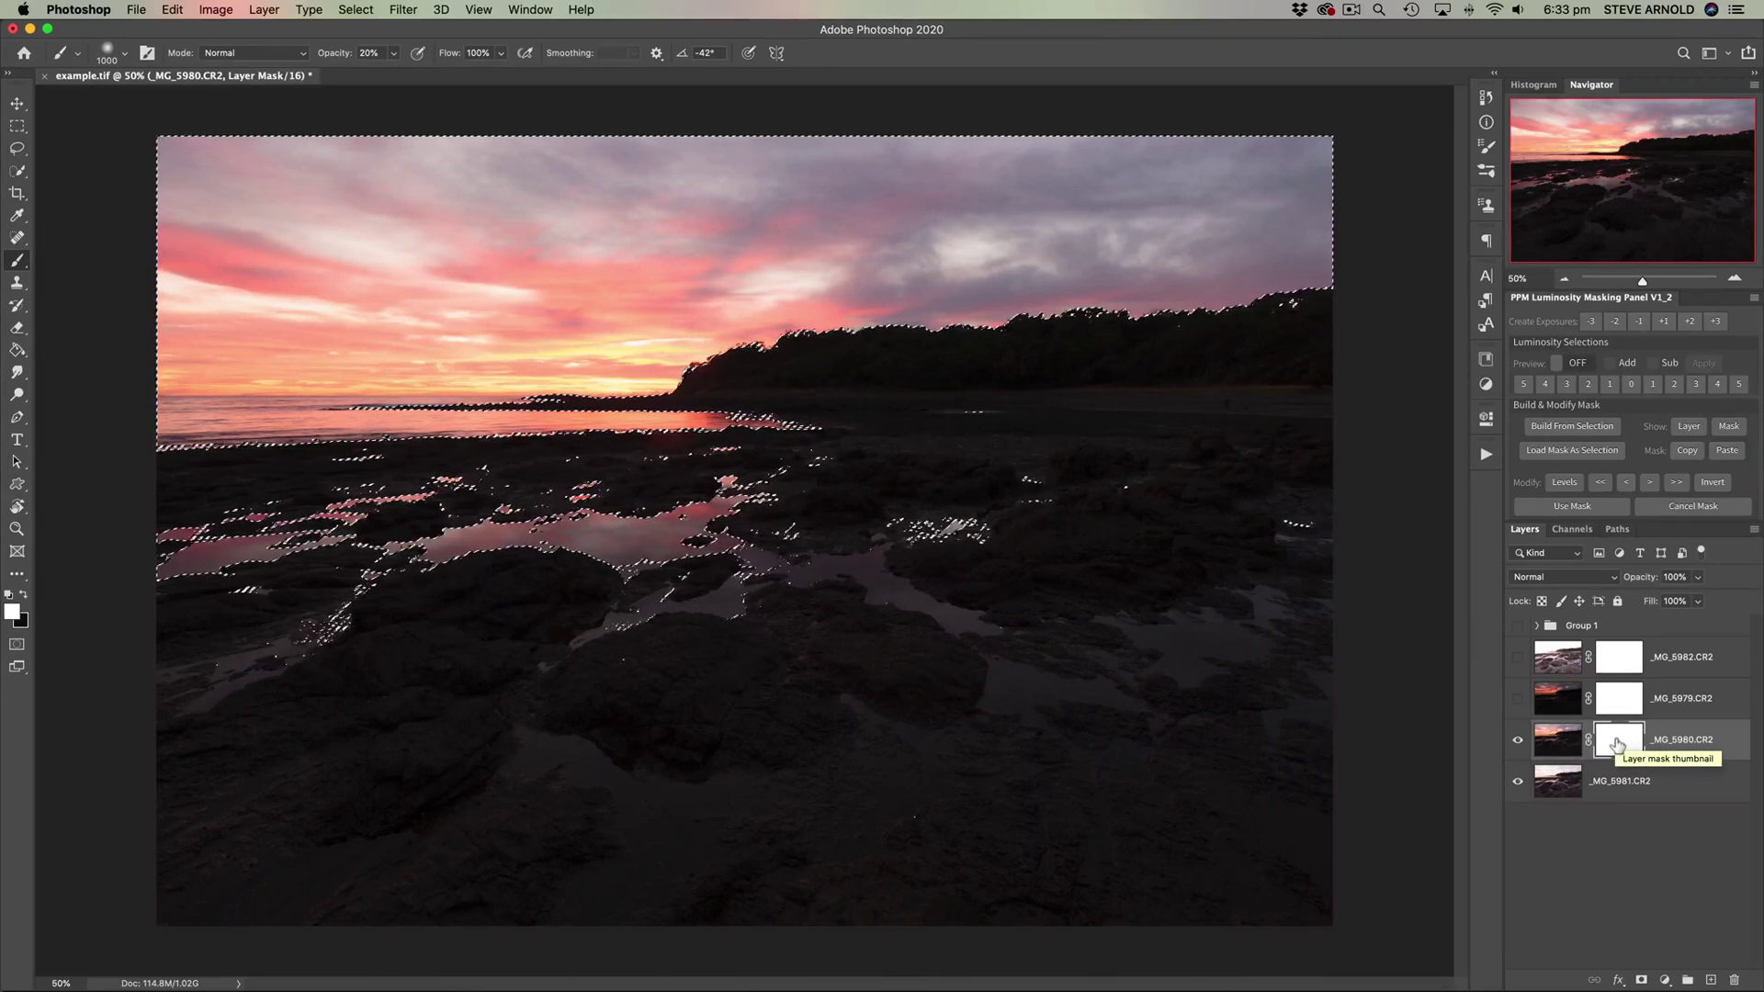
key(super+d)
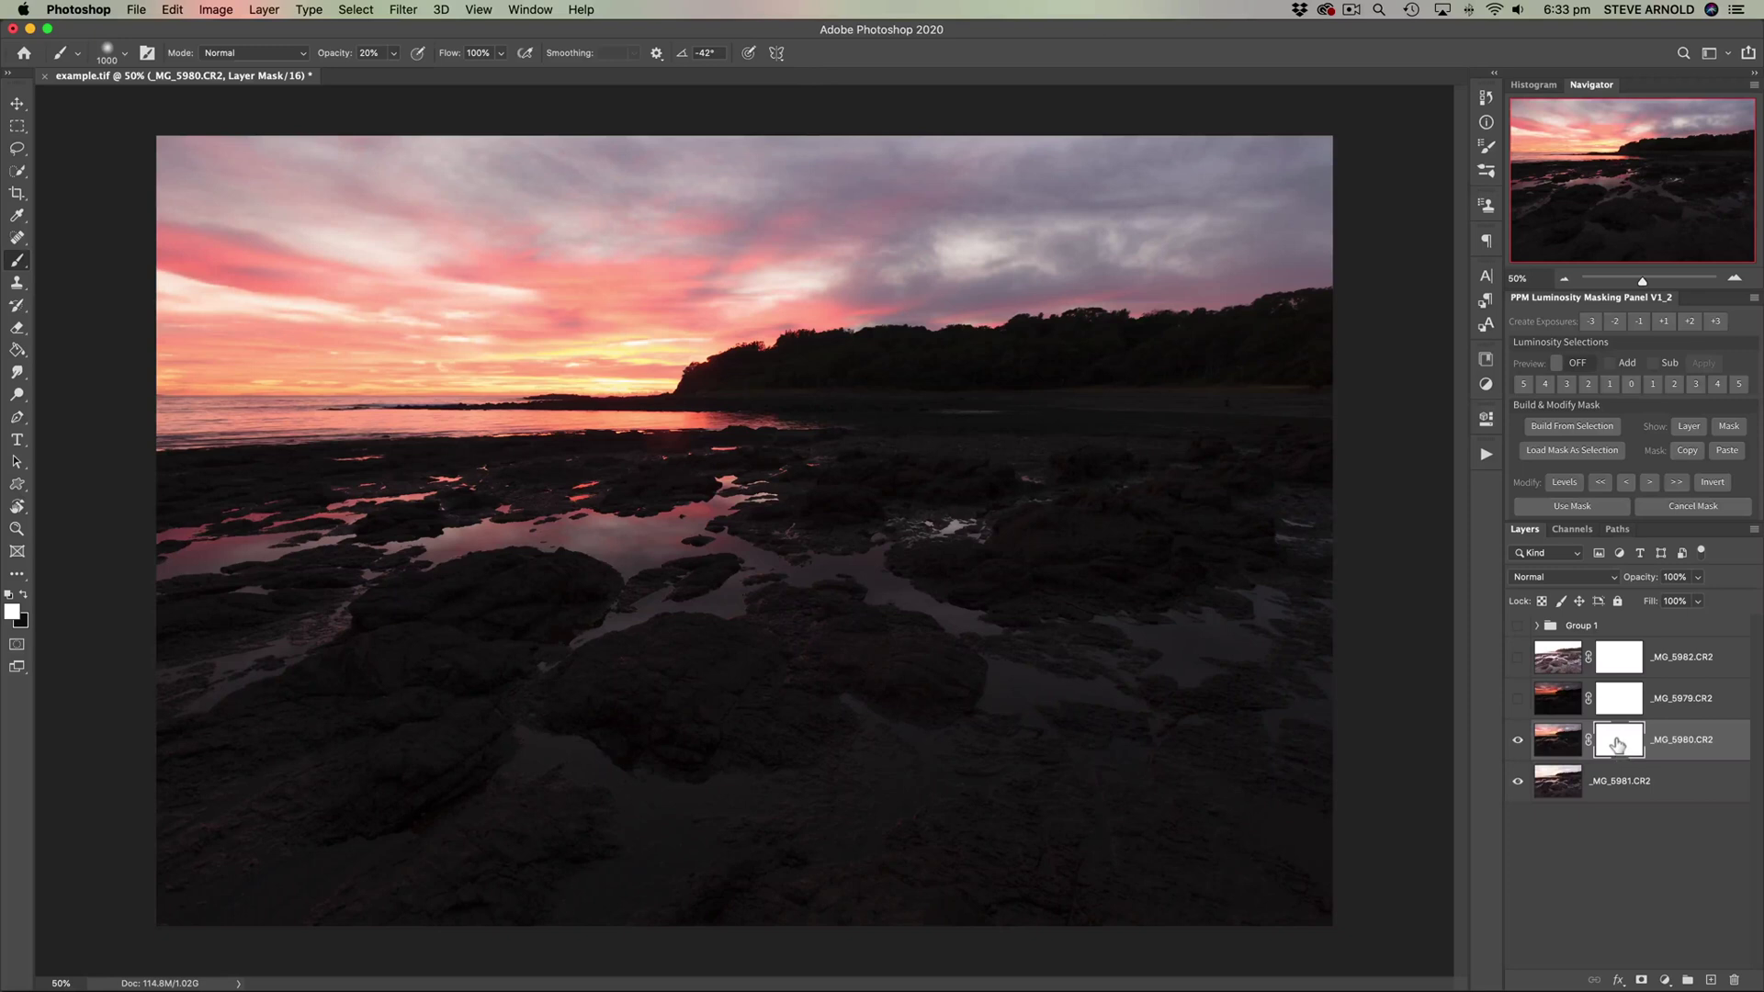
key(super+i)
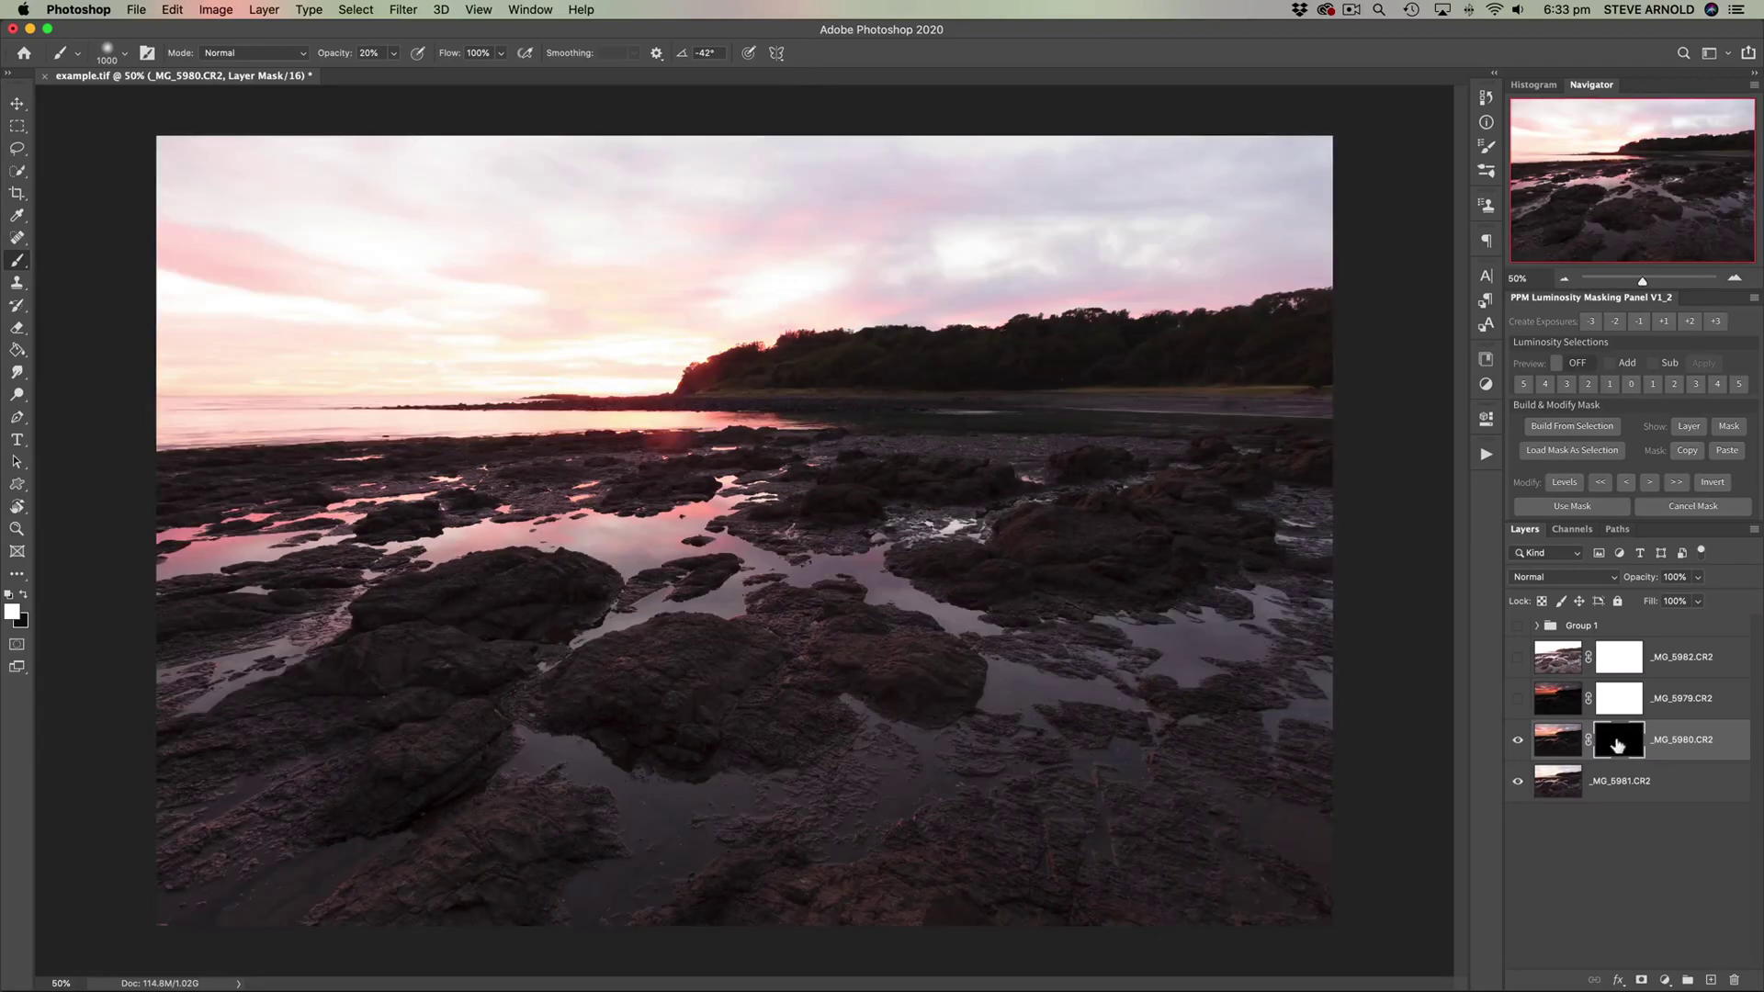
Step: Load the Red channel as a selection, paint white at 40% opacity over the sky and water reflections on the _MG_5980.CR2 mask, and deselect
click(1573, 530)
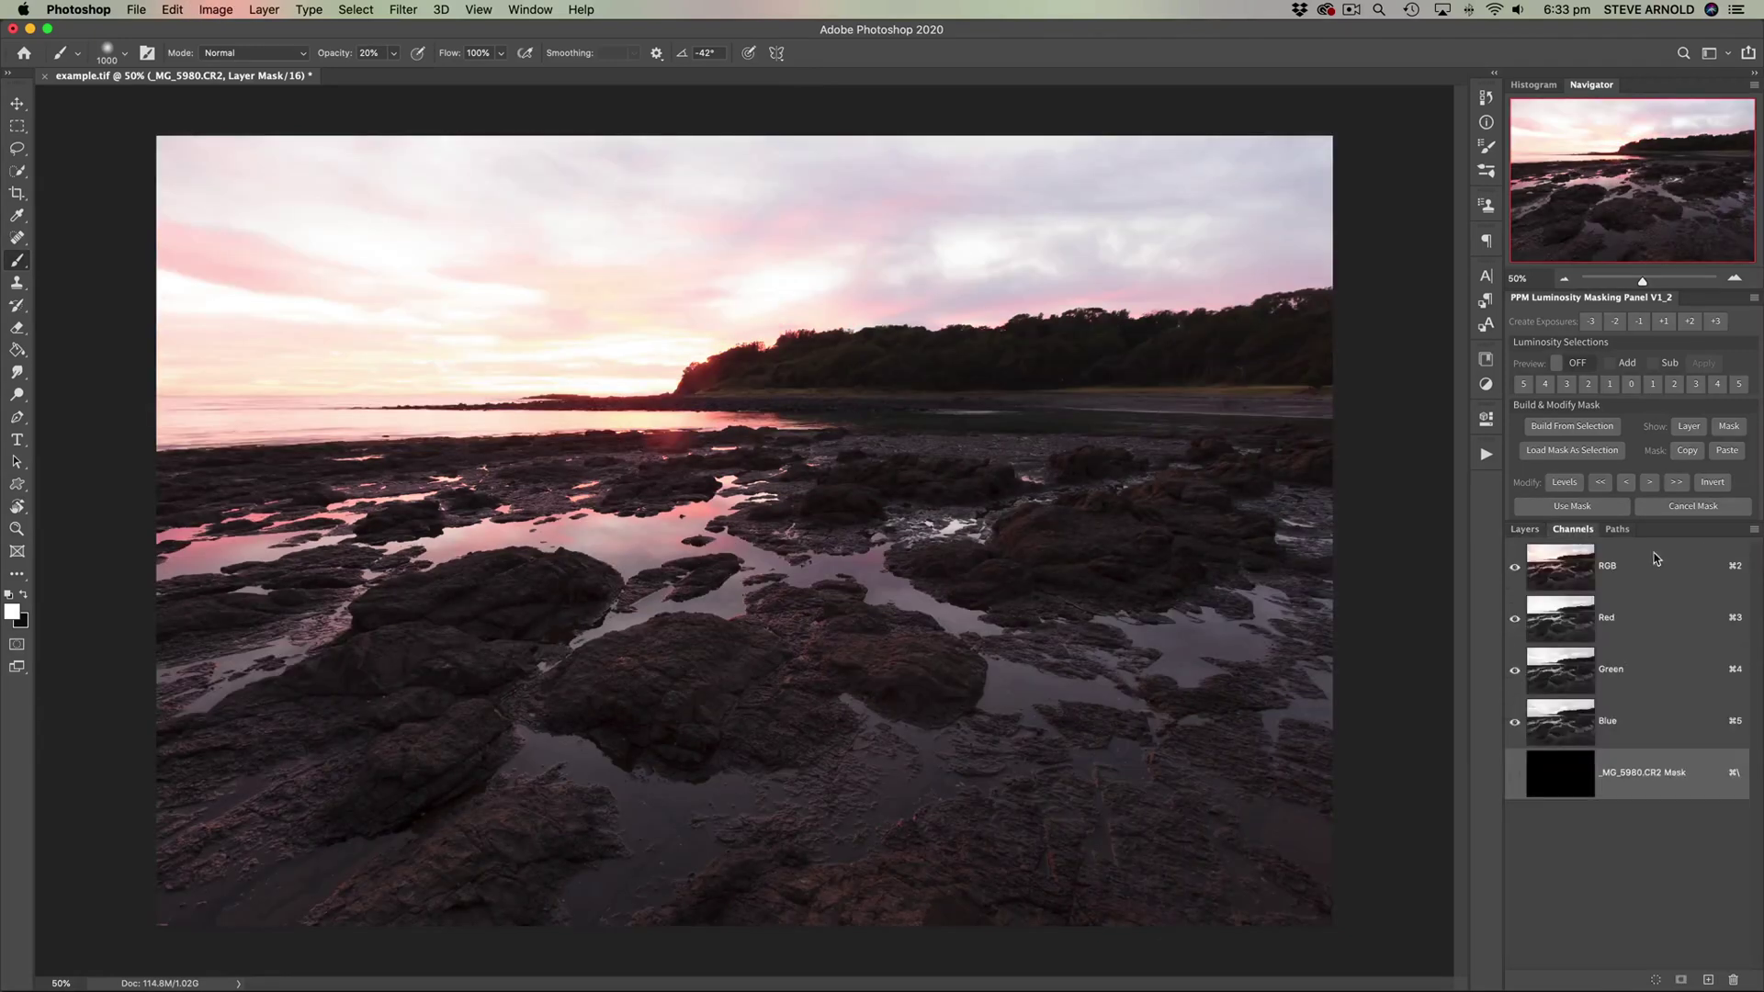
click(1525, 530)
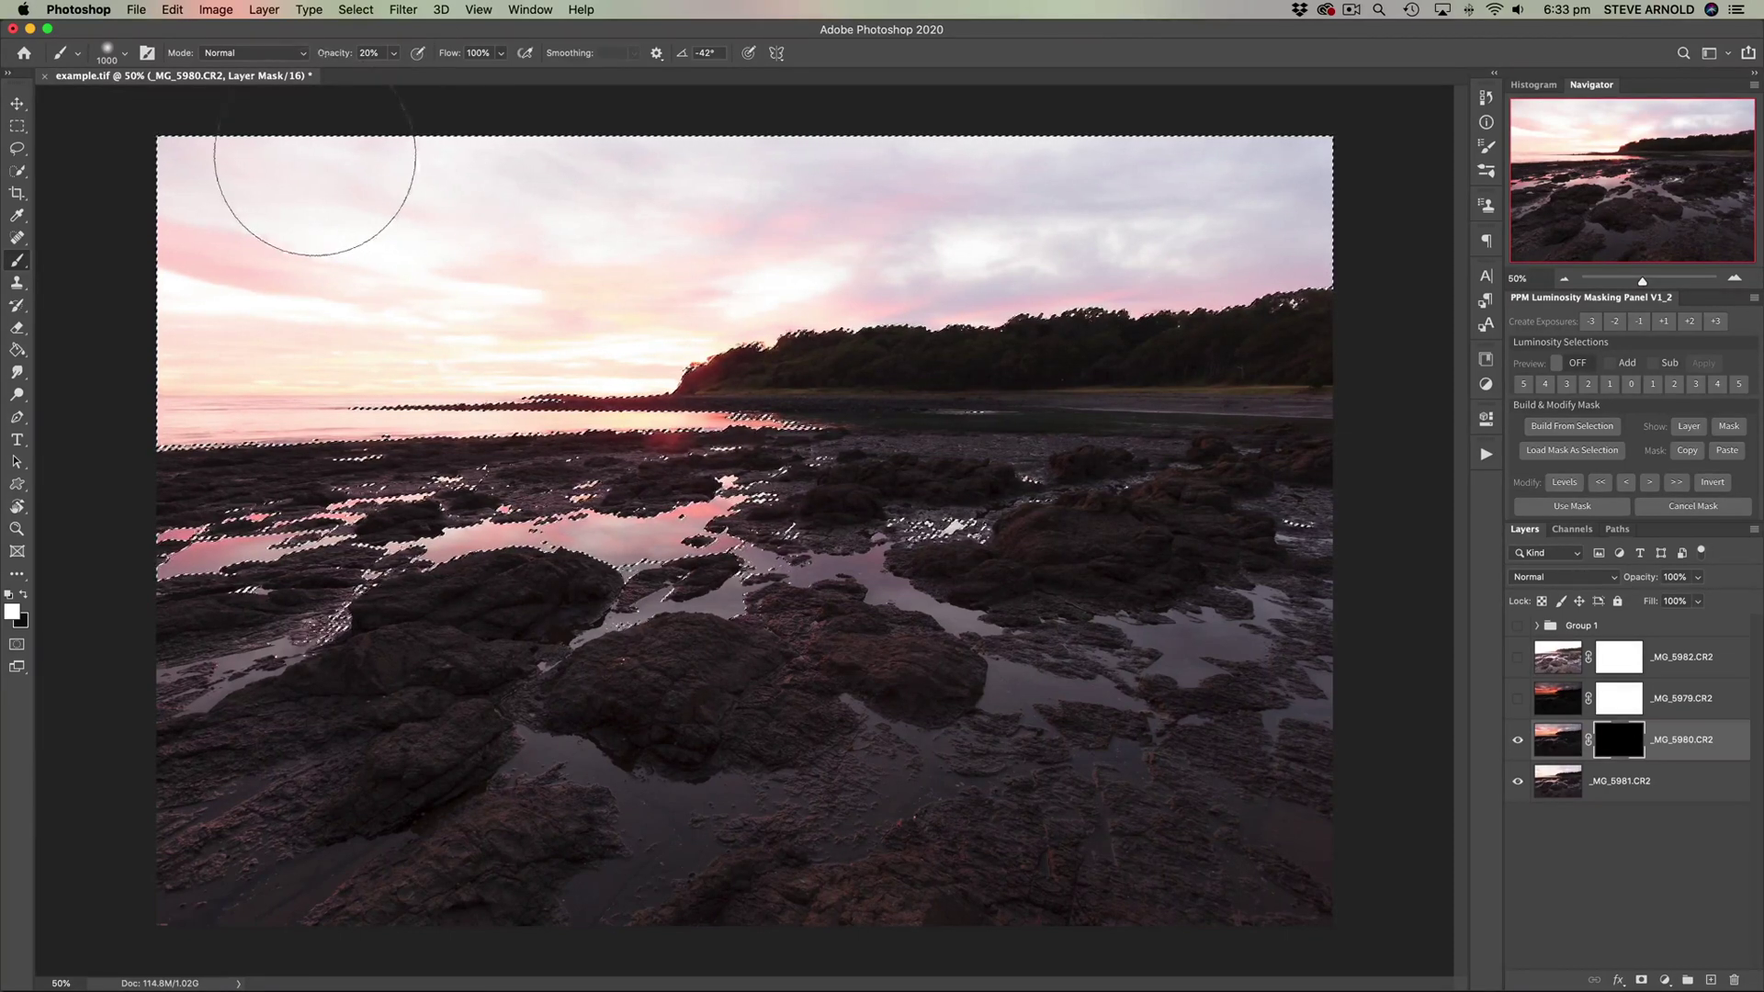
key(4)
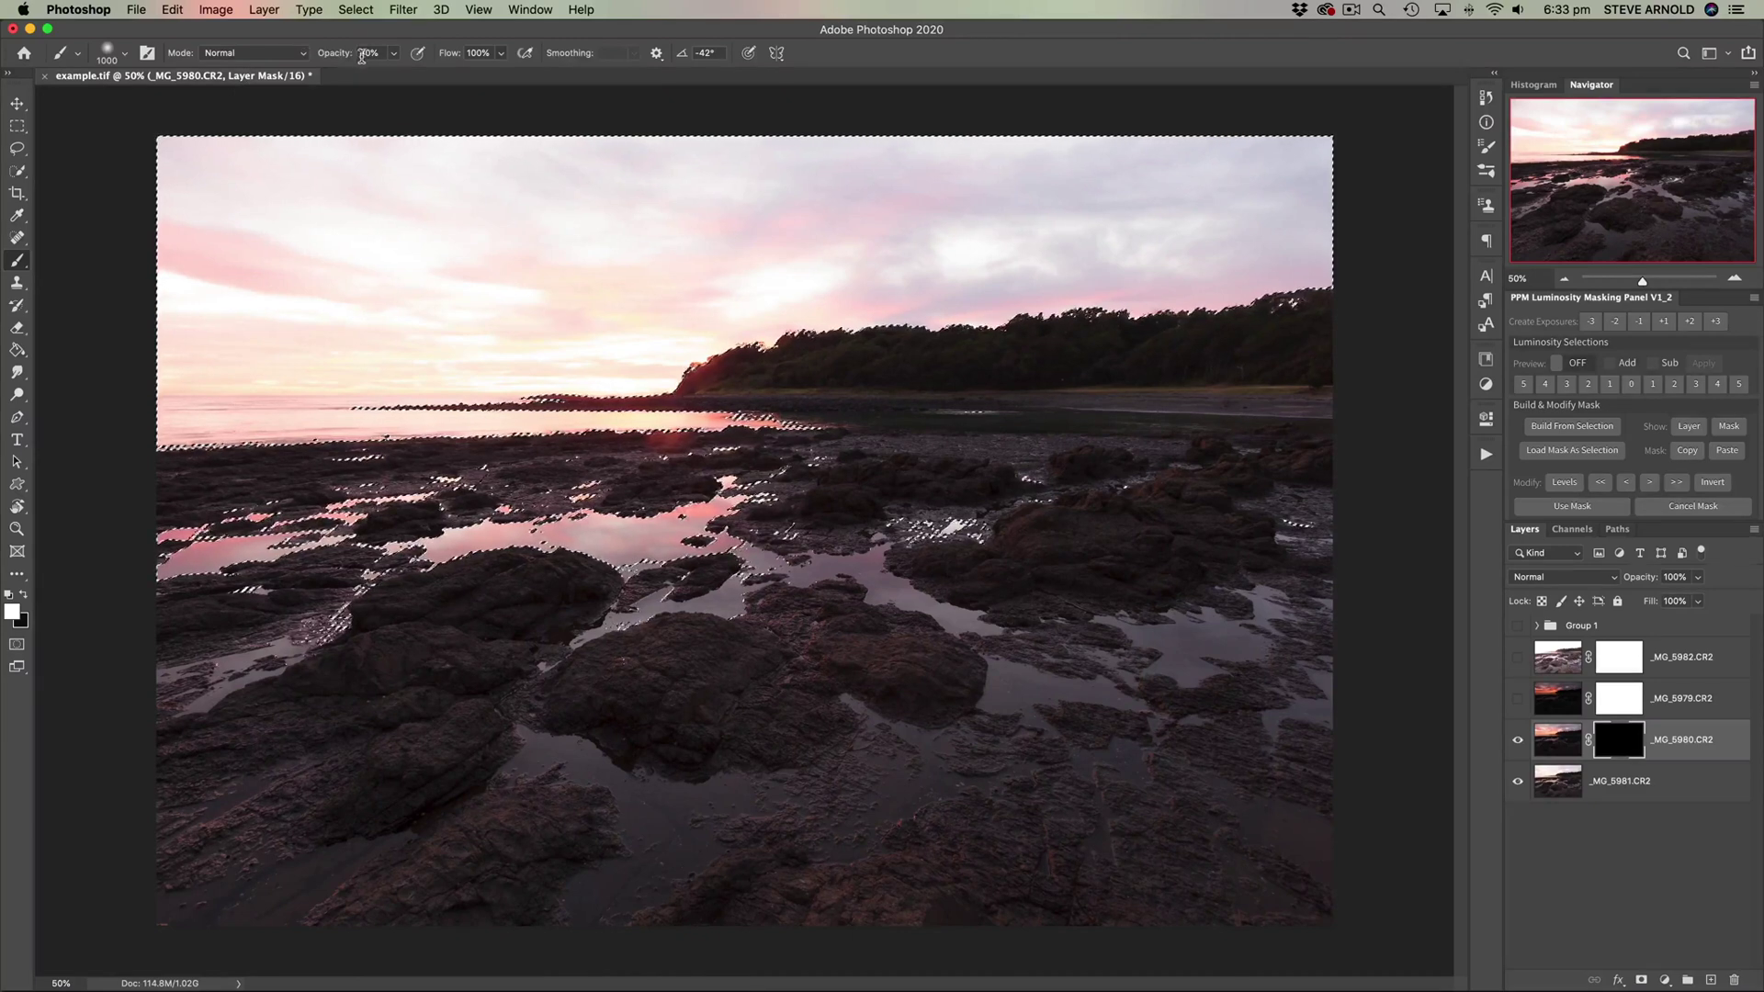
mouse_move(1091, 211)
mouse_down()
mouse_move(1242, 182)
mouse_move(405, 191)
mouse_move(186, 225)
mouse_move(218, 257)
mouse_move(179, 297)
mouse_up()
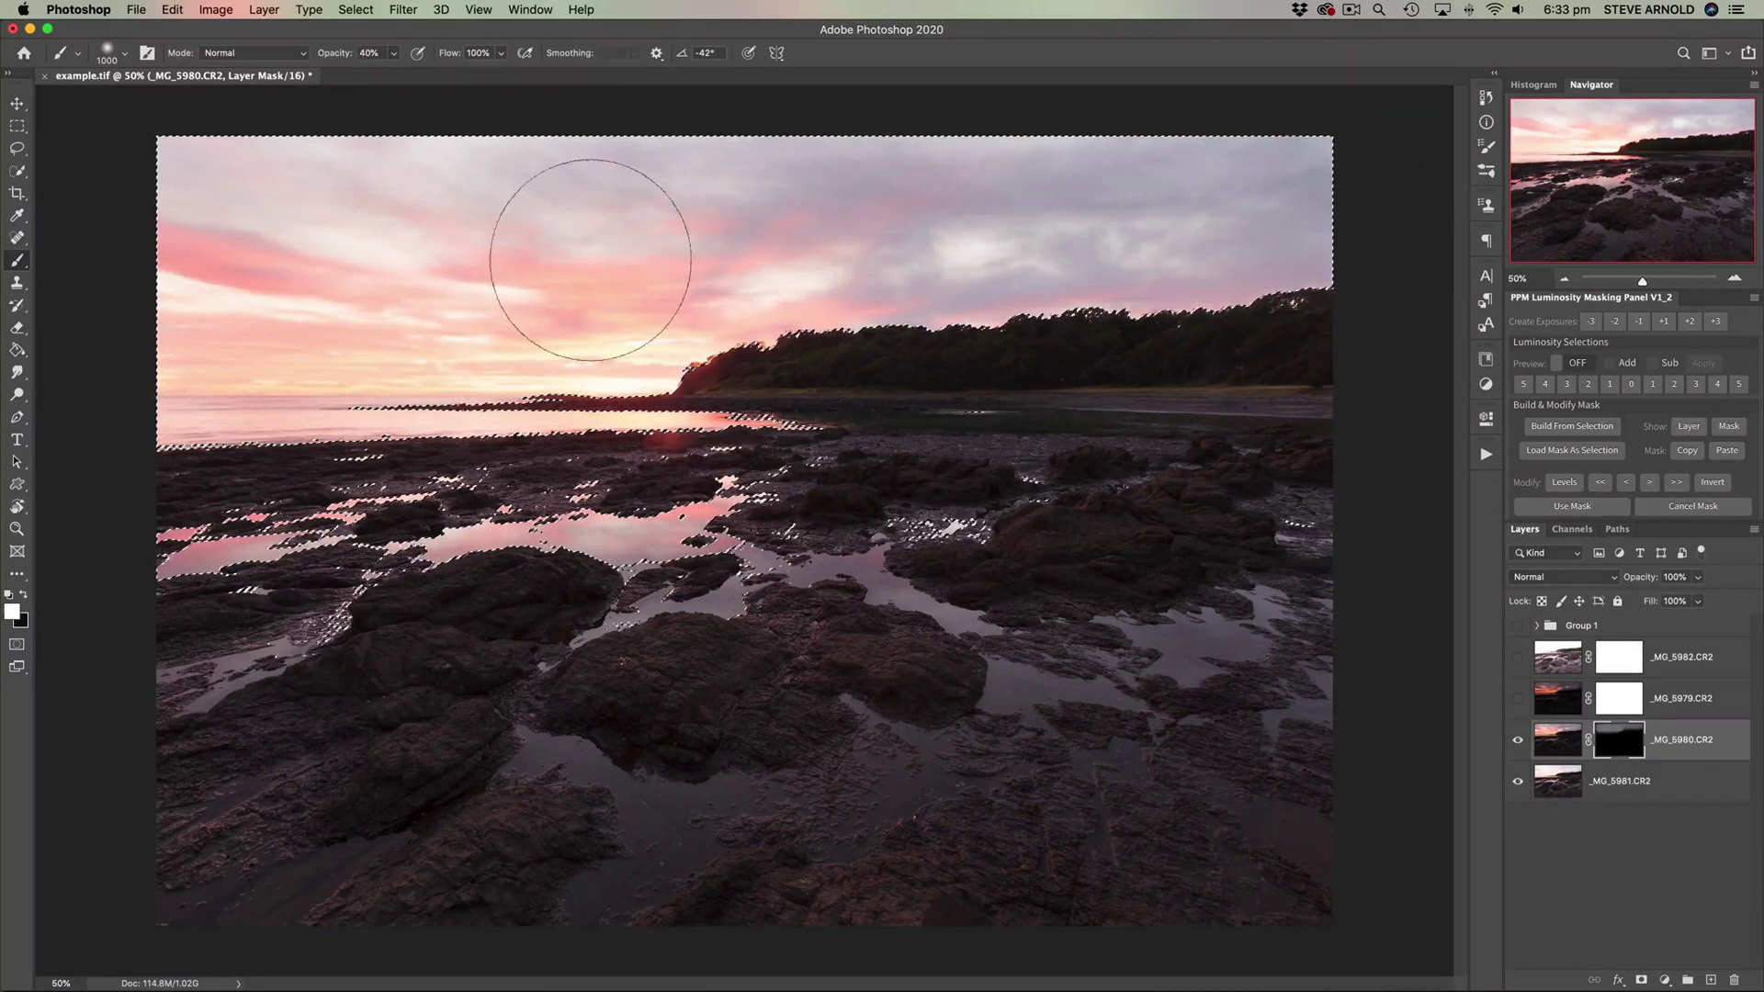
mouse_move(1396, 216)
mouse_down()
mouse_move(905, 124)
mouse_move(138, 243)
mouse_move(276, 303)
mouse_up()
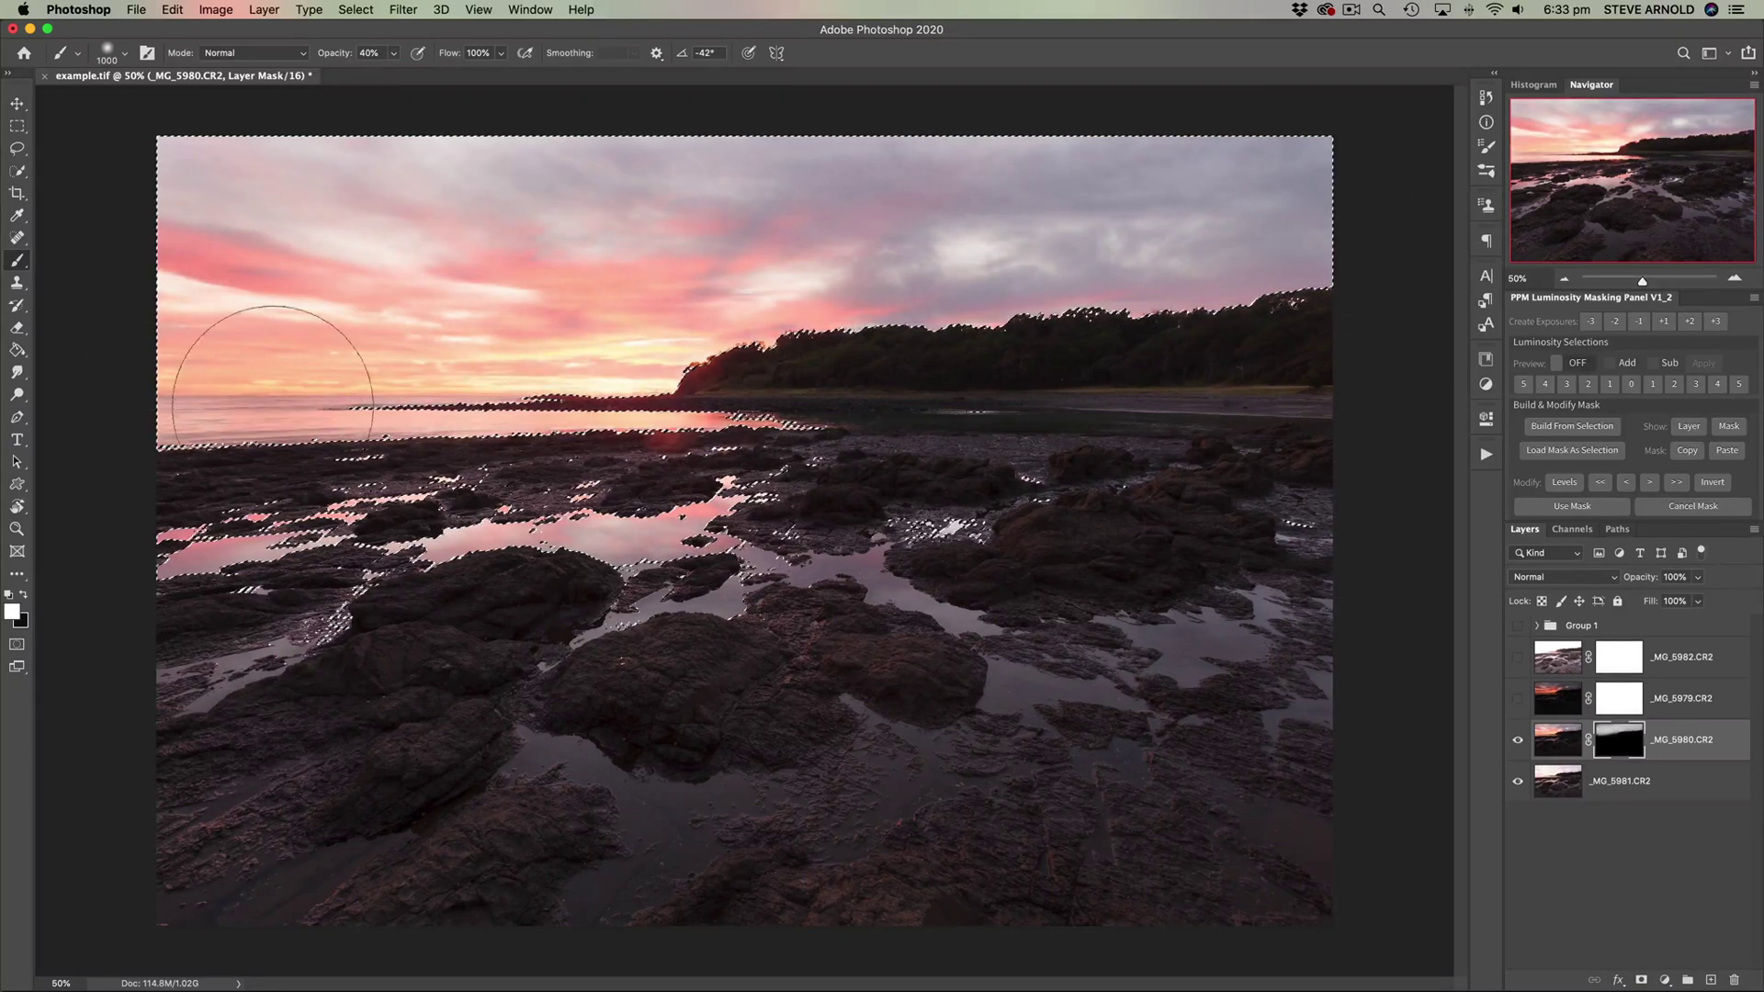
drag(272, 405, 246, 399)
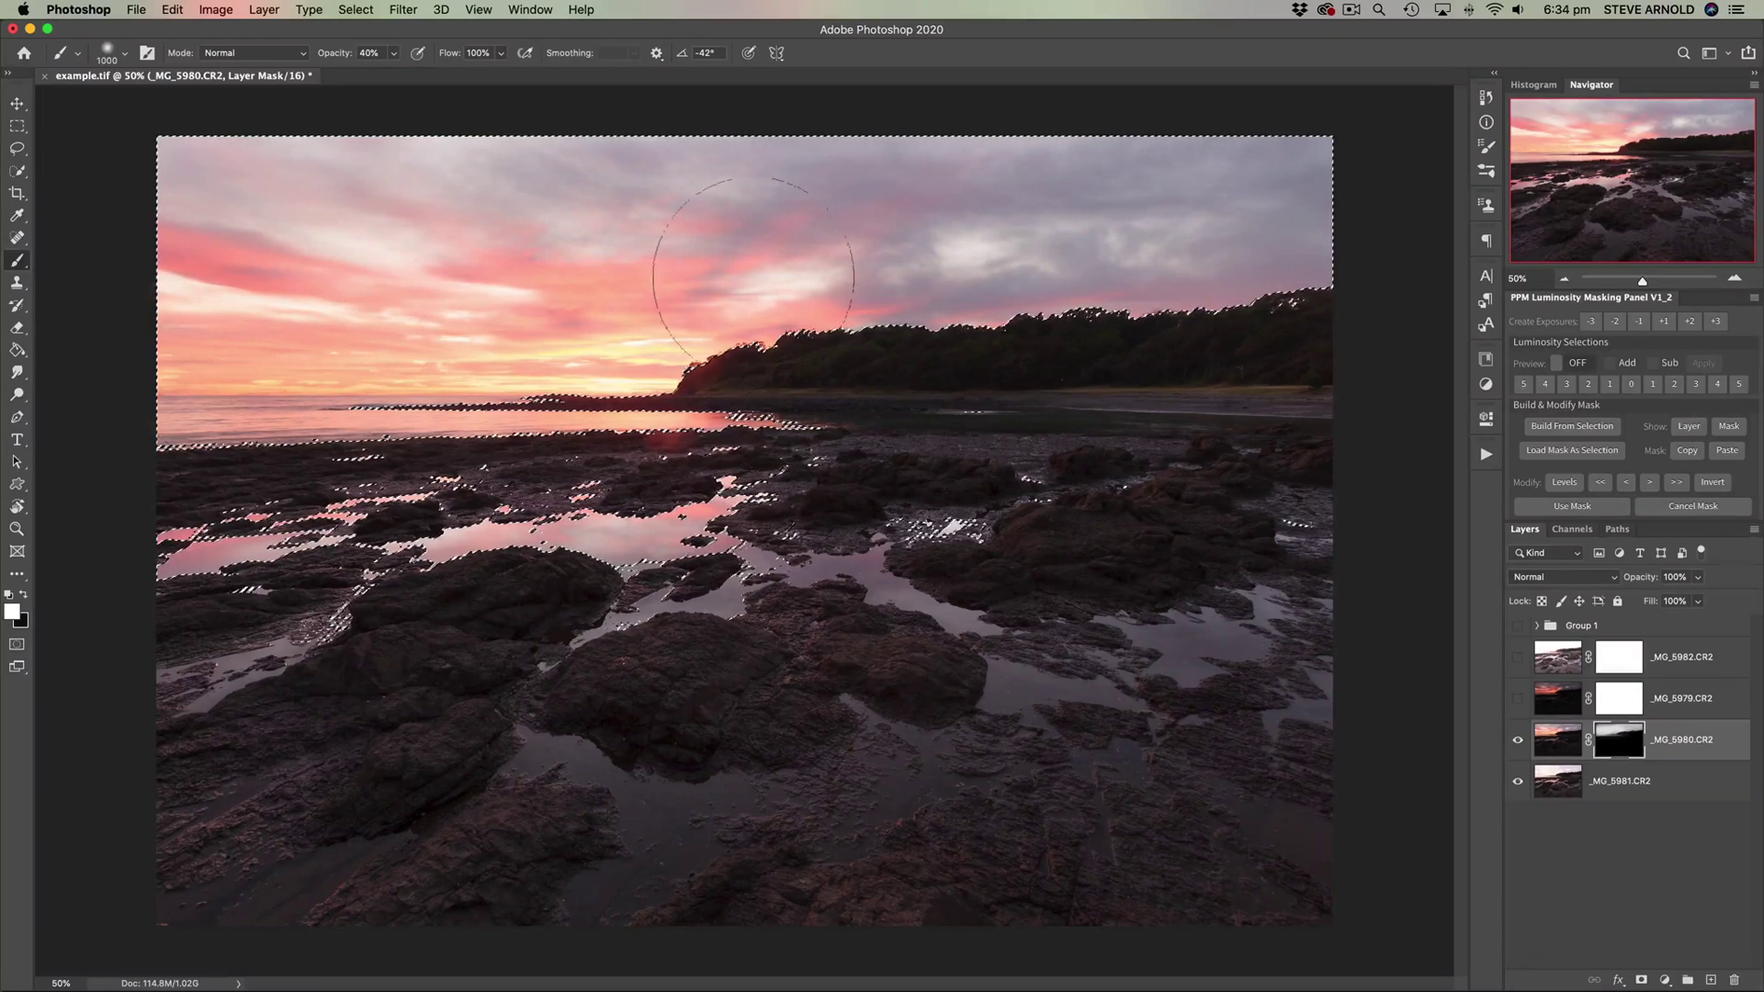
drag(754, 276, 1255, 192)
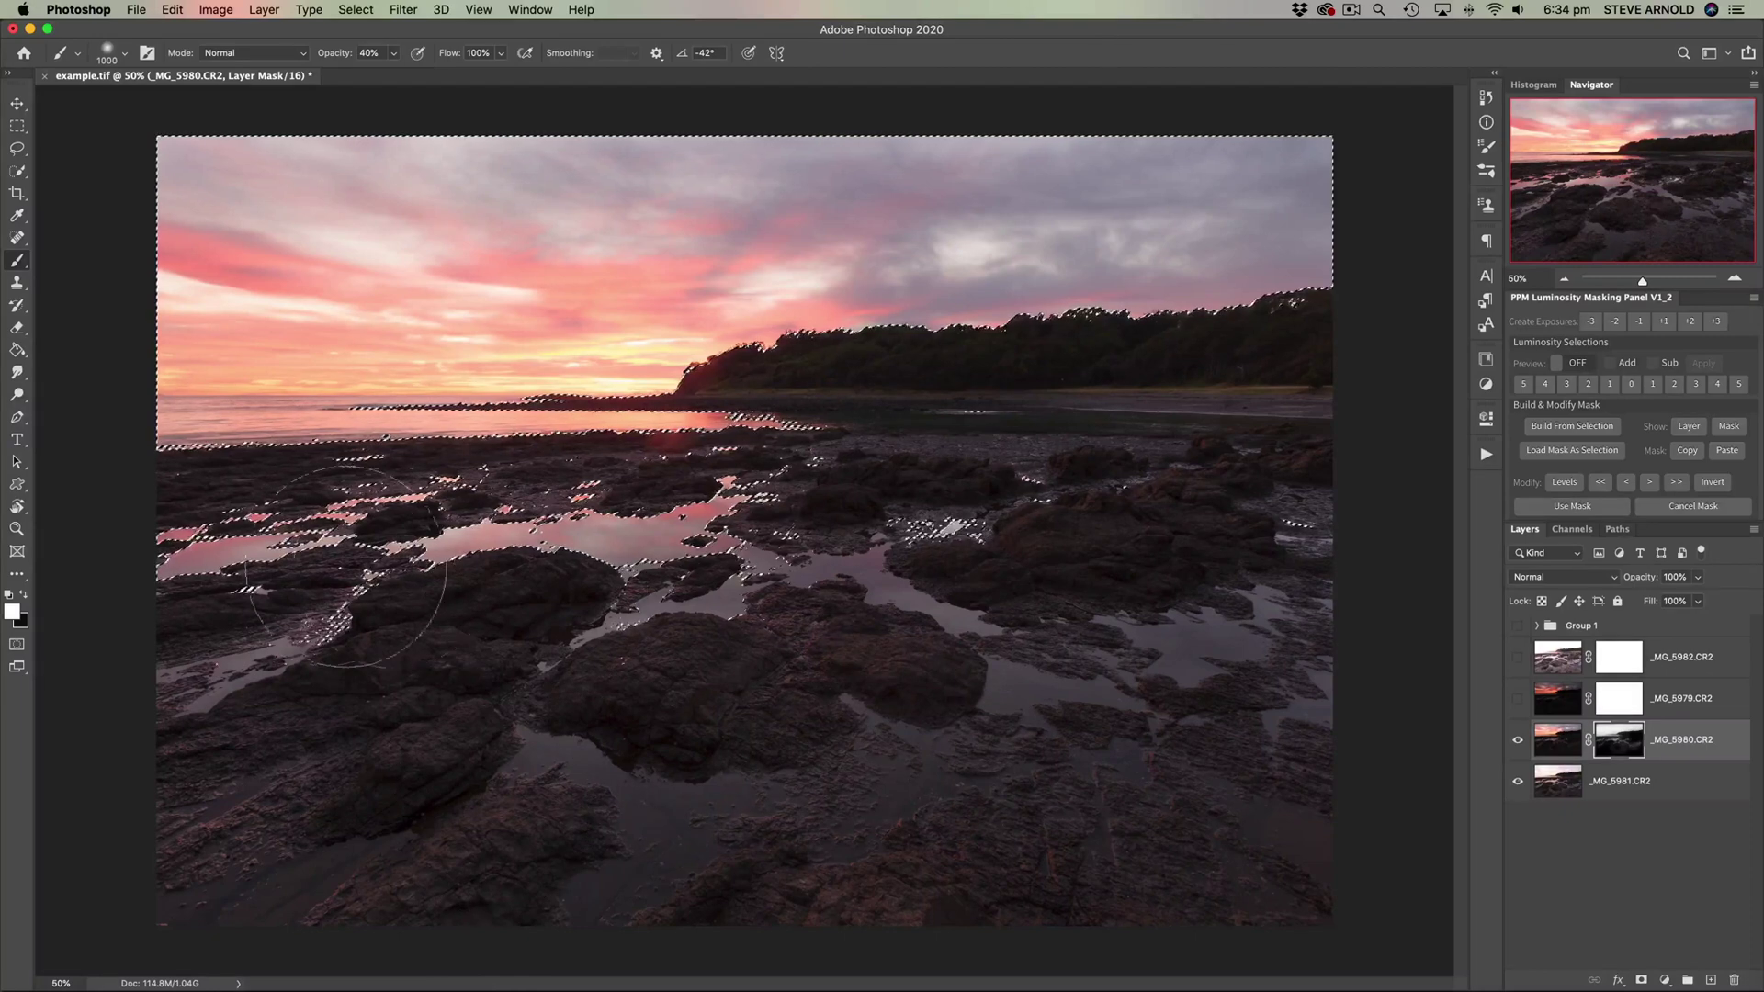
key(super+d)
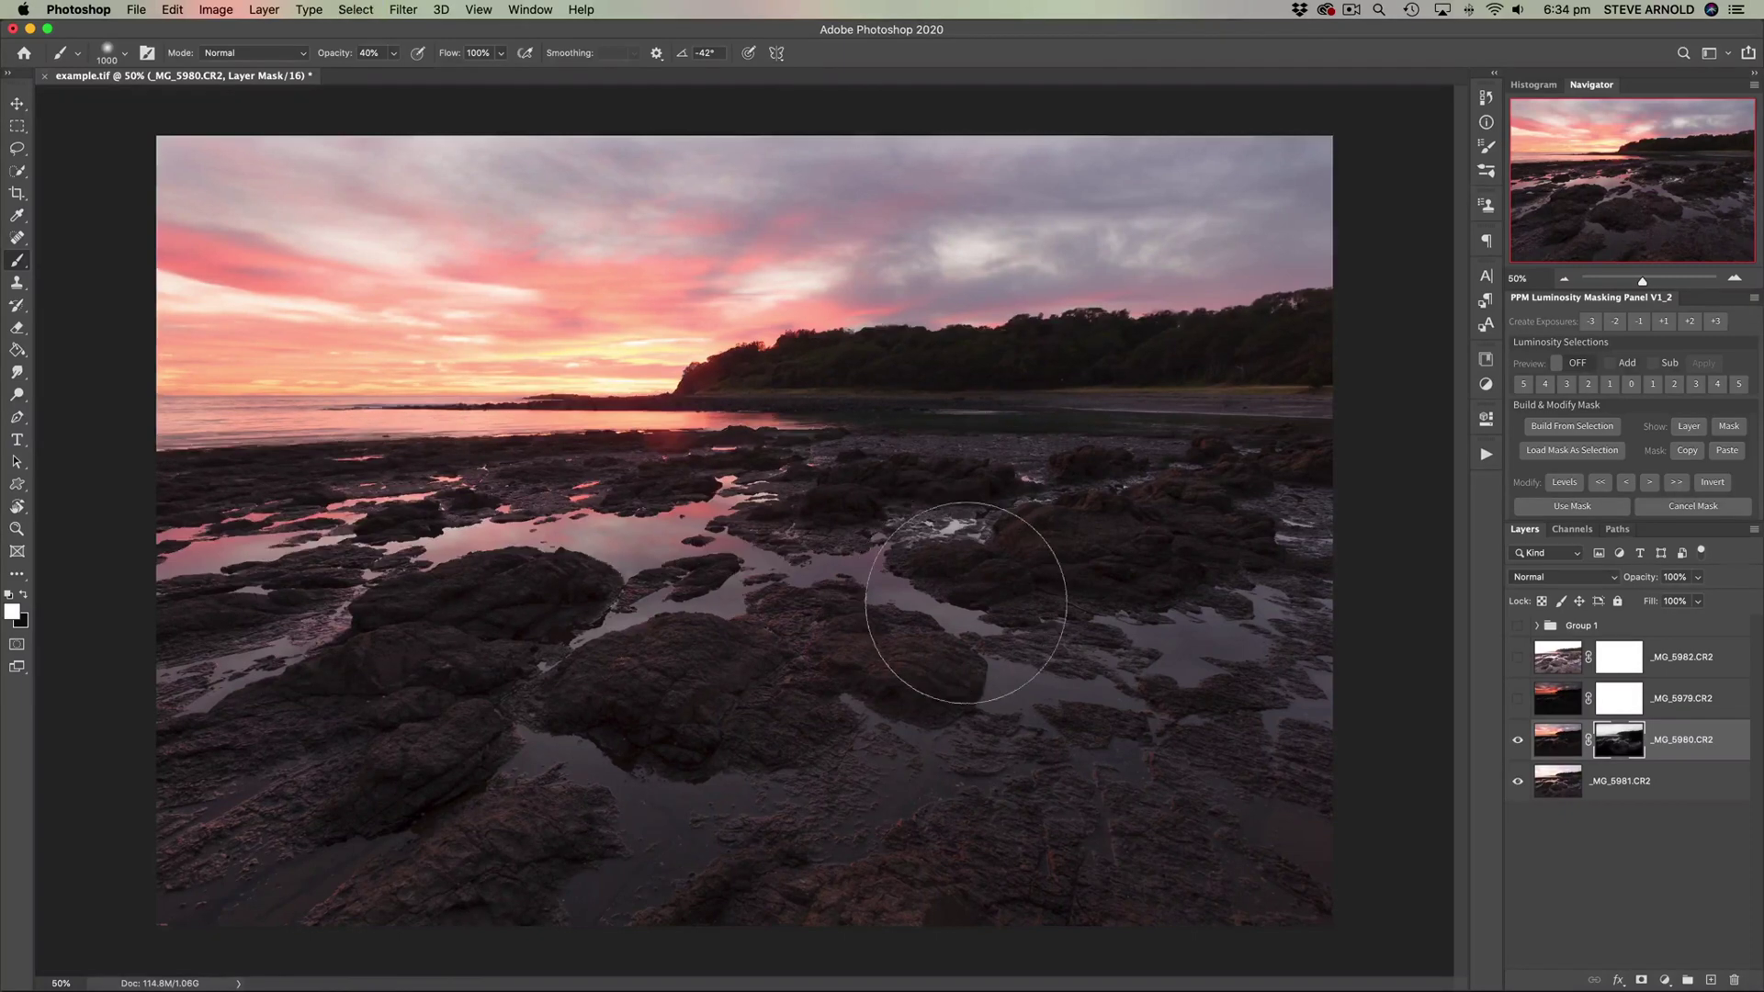
Step: Compare the blend with and without the _MG_5980.CR2 layer and display its painted layer mask alone
click(1517, 741)
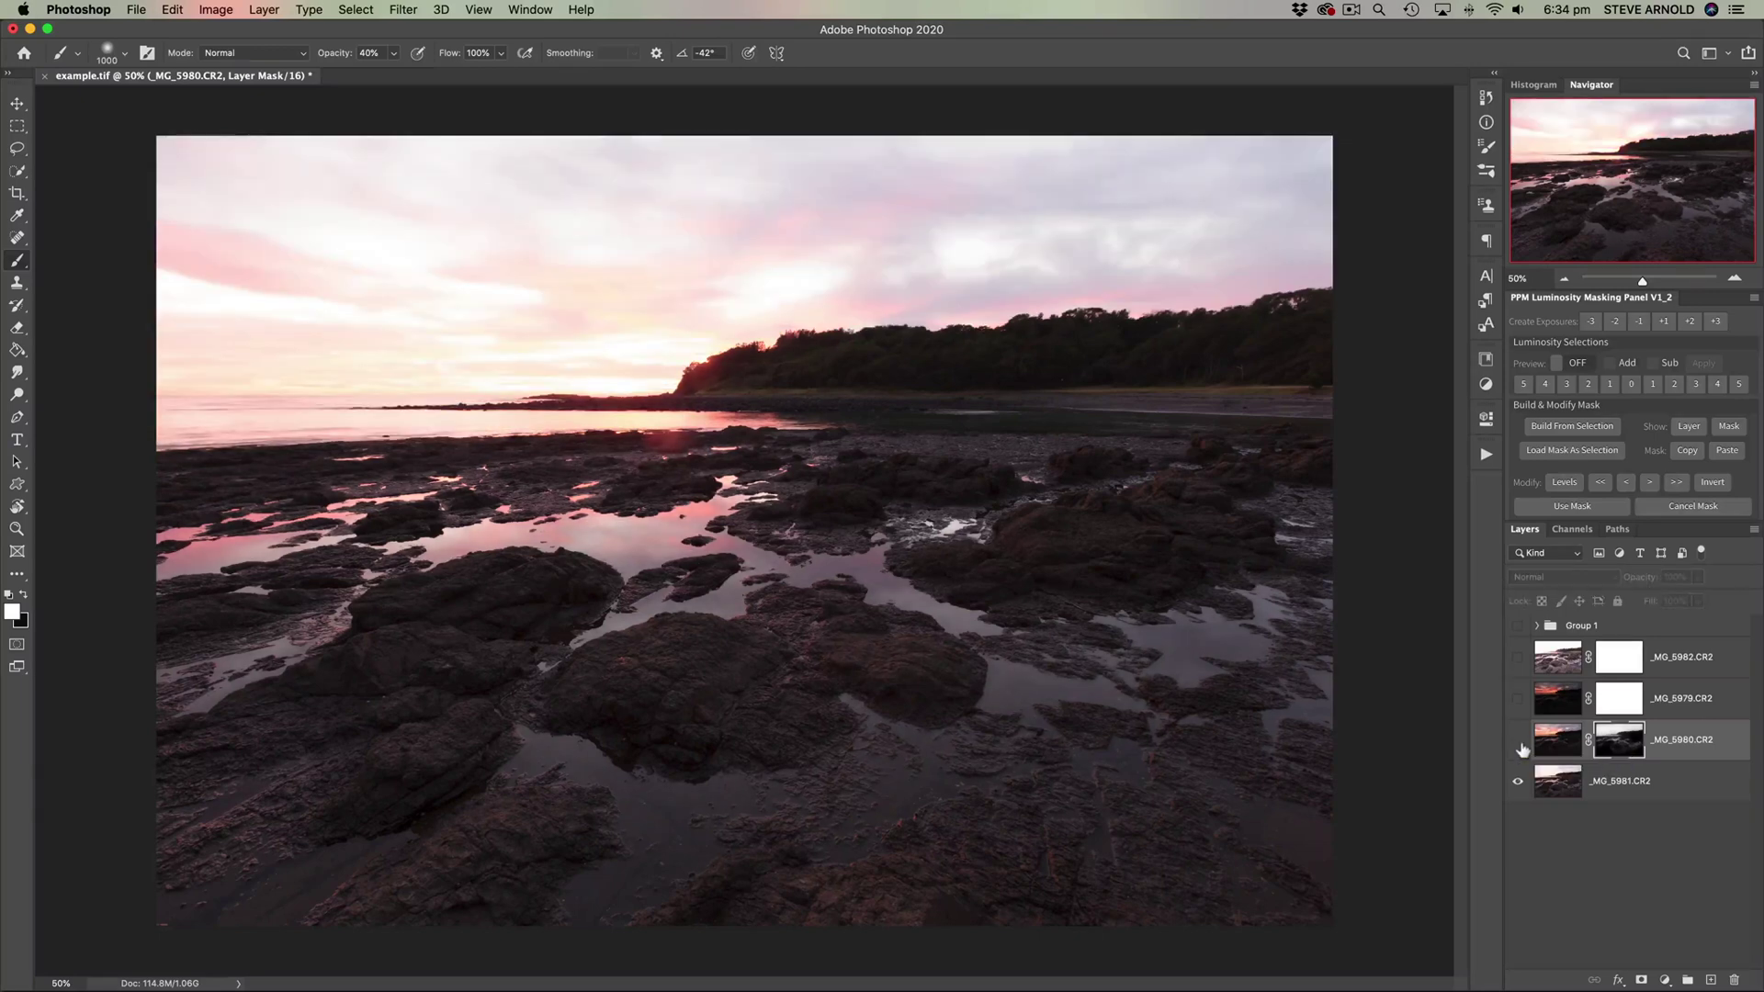
click(1518, 740)
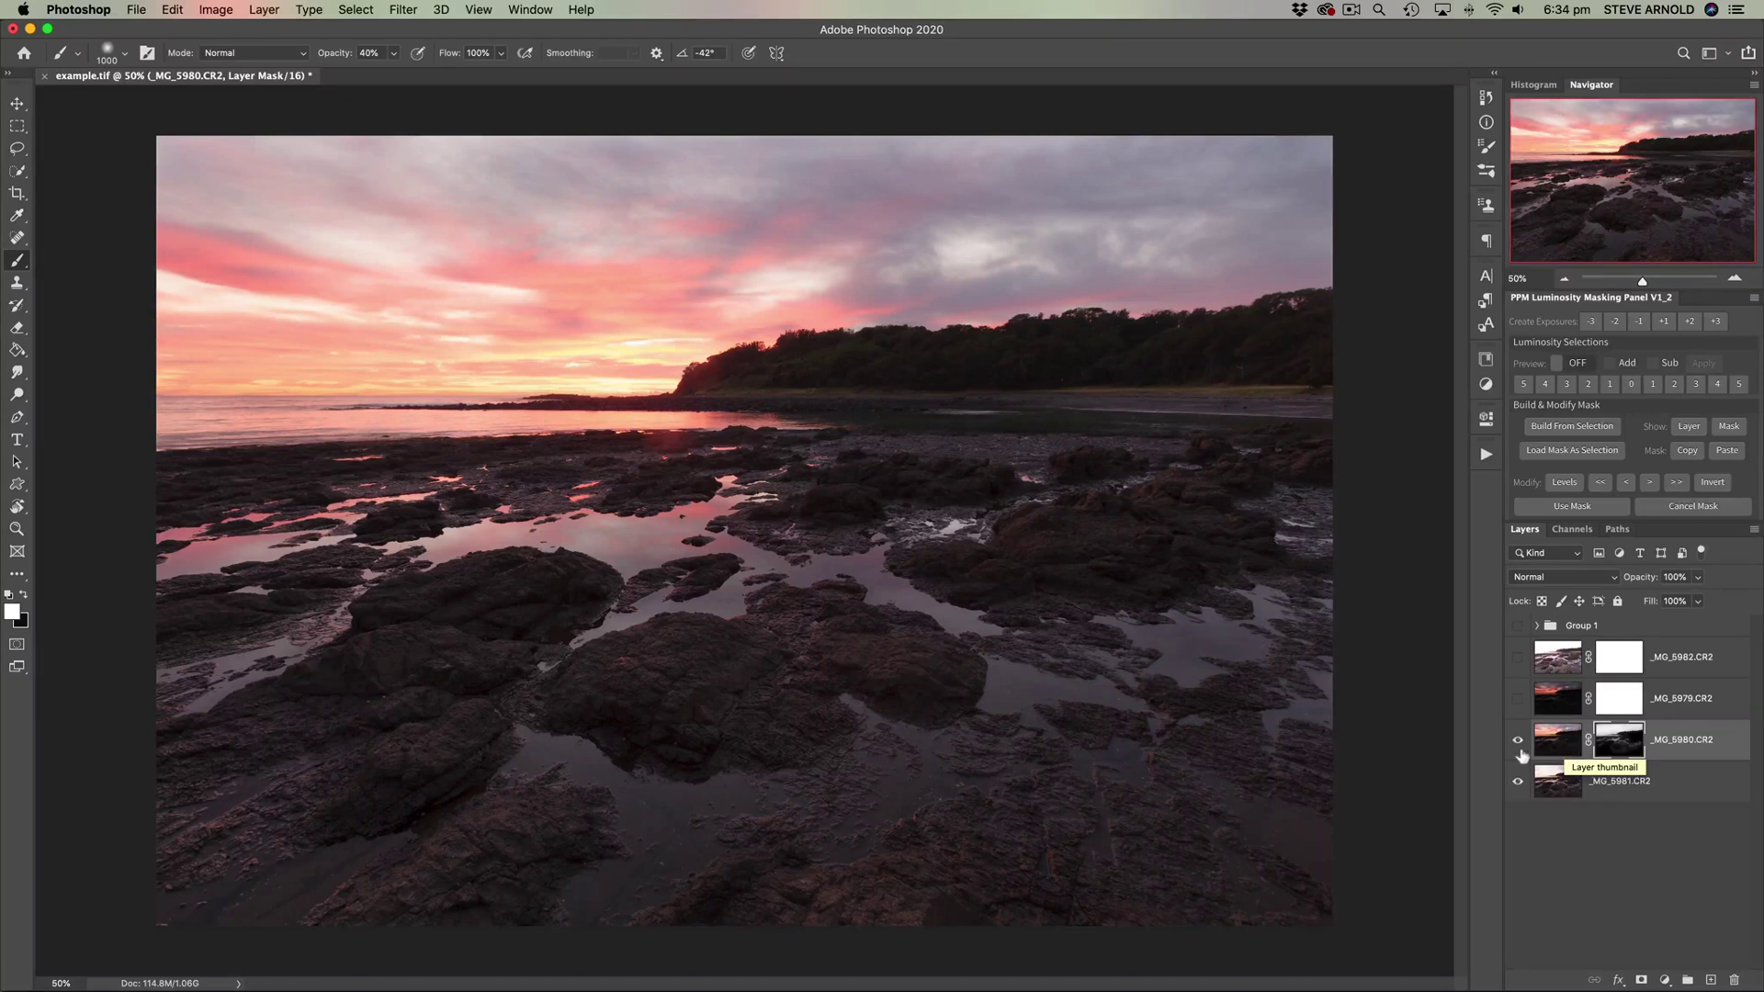
click(1549, 748)
click(1617, 746)
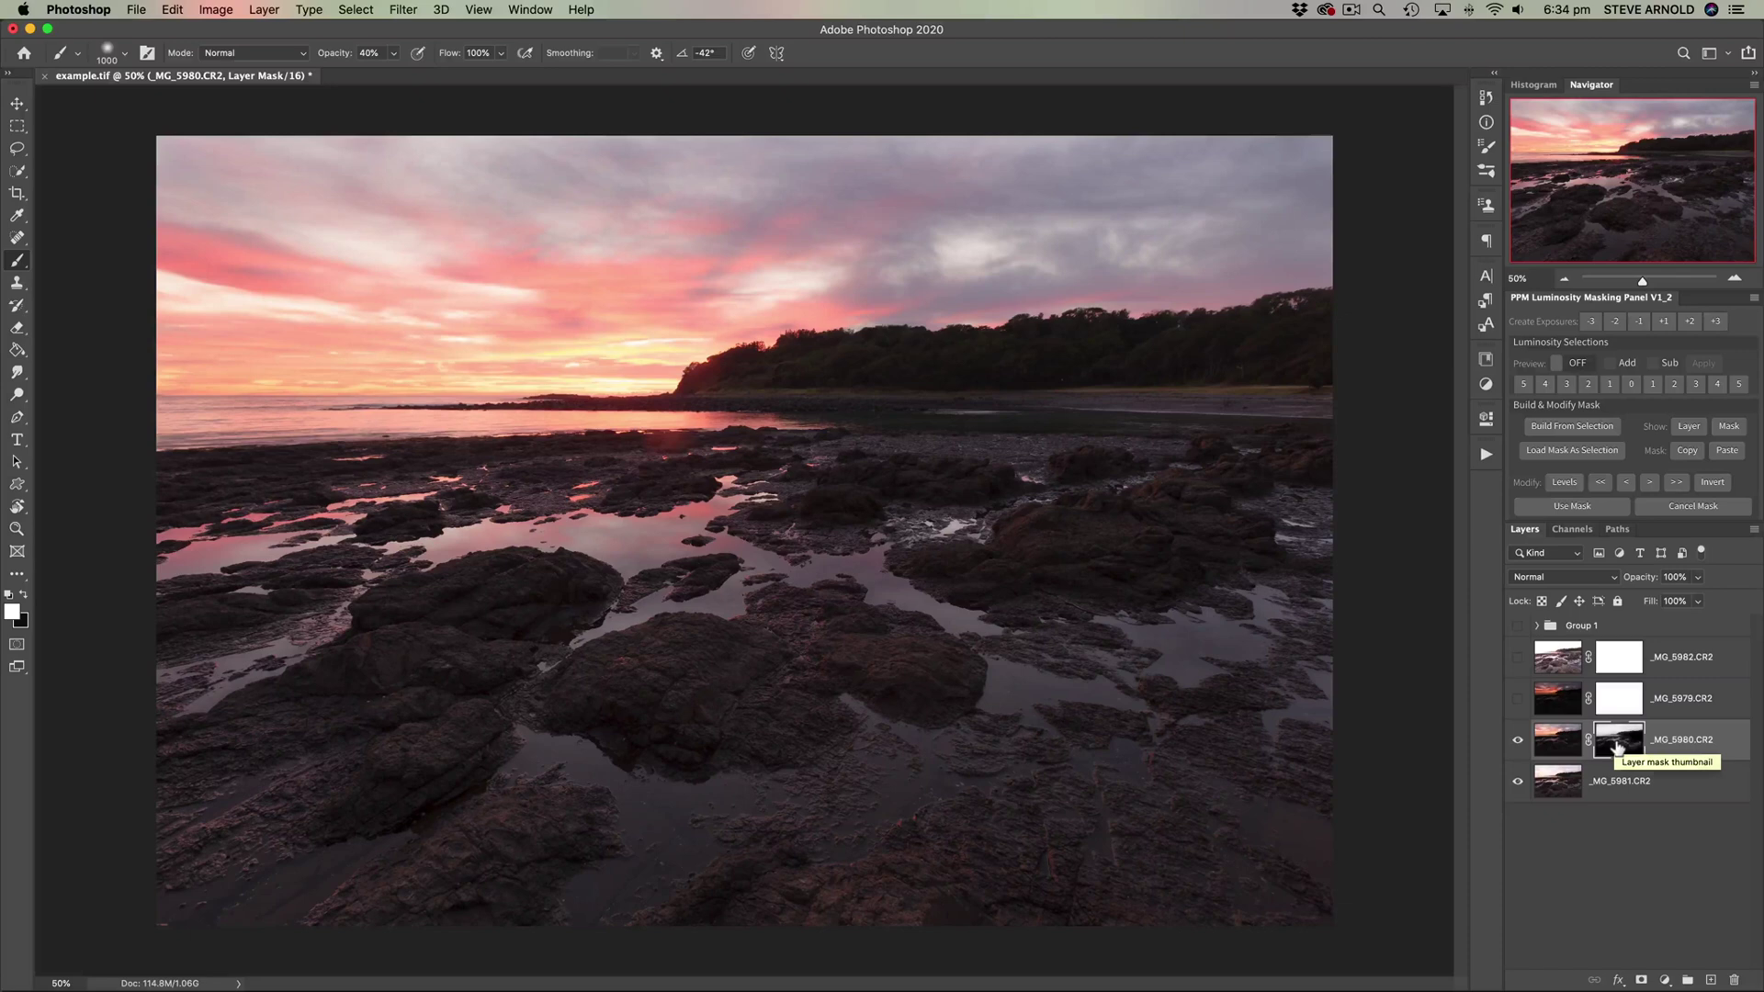
alt+click(1617, 746)
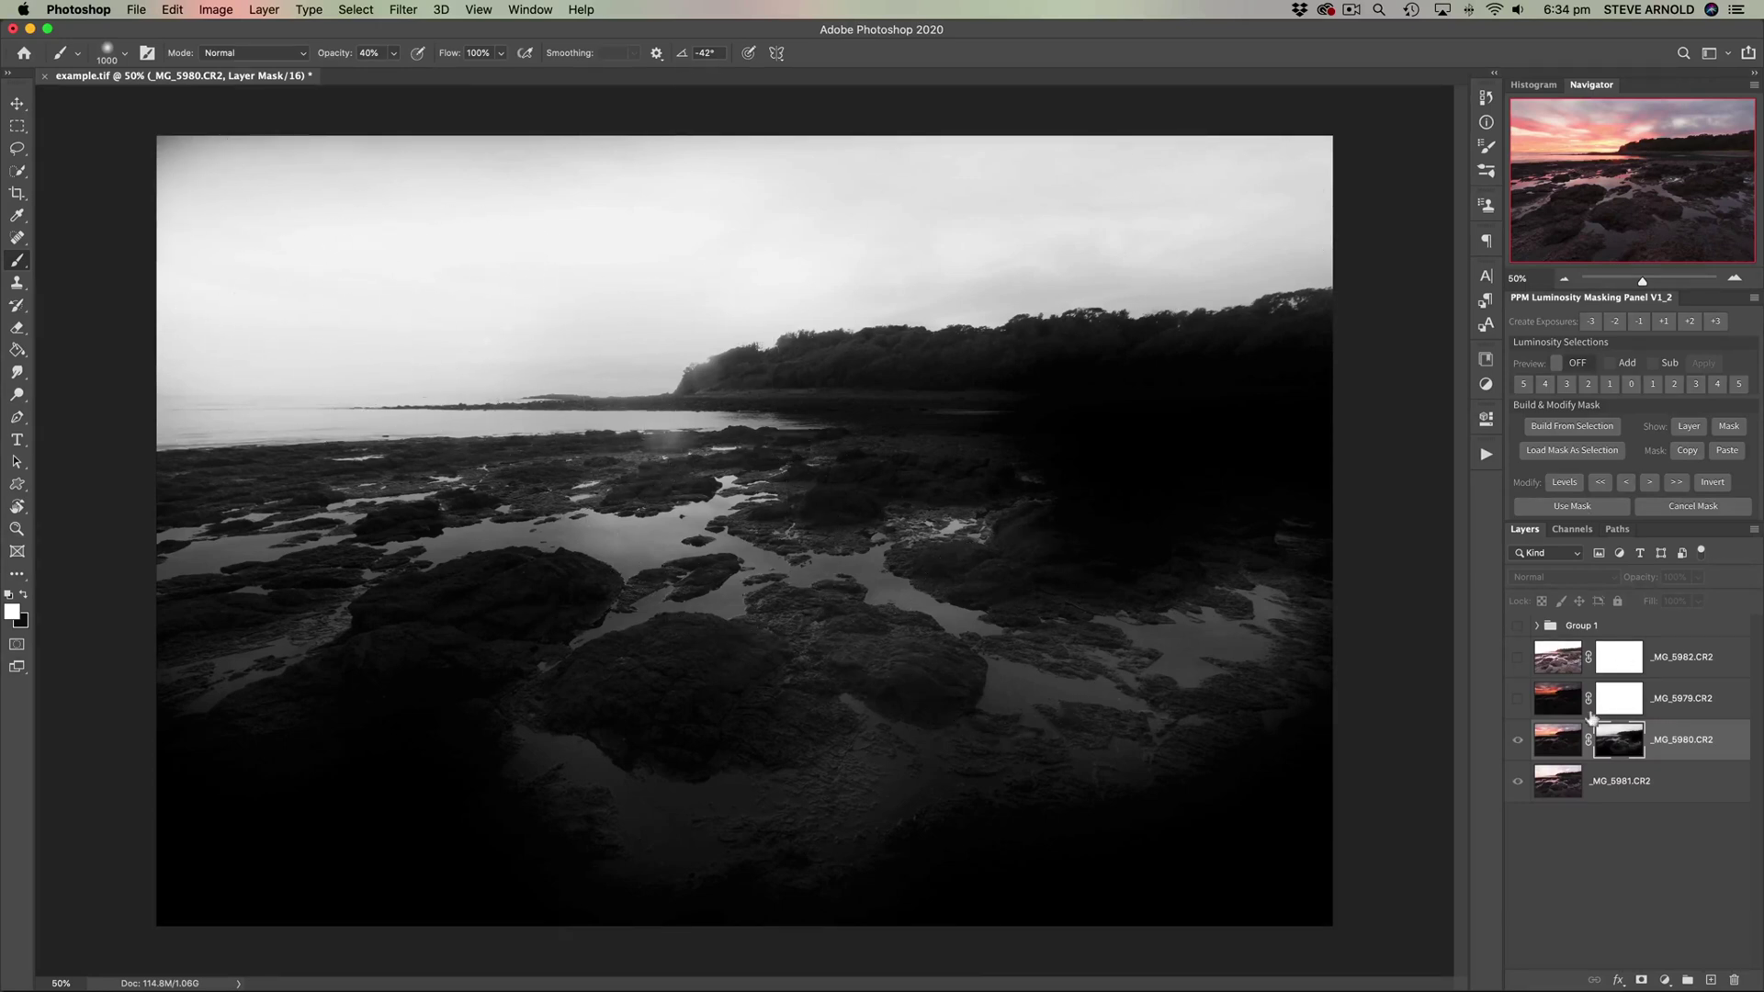
Step: Return from the mask view to the full-colour image and compare the blend with and without the _MG_5980.CR2 layer
click(1562, 740)
click(1517, 740)
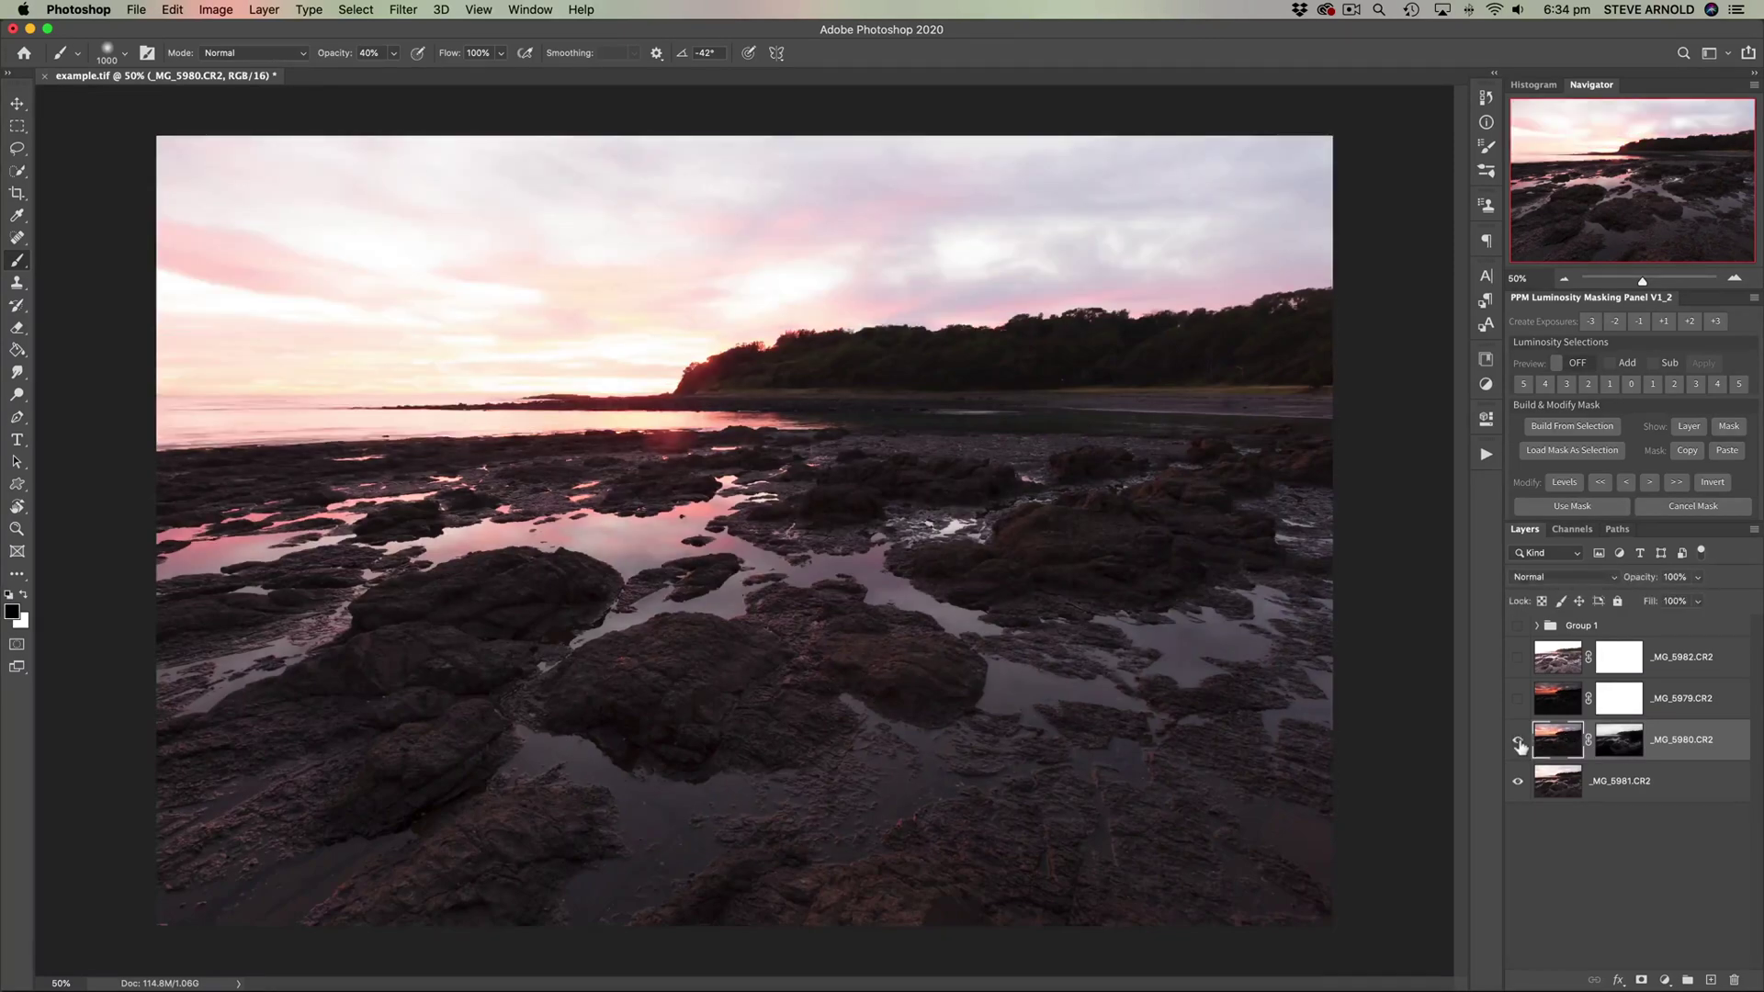
click(1518, 741)
click(1518, 742)
click(1518, 742)
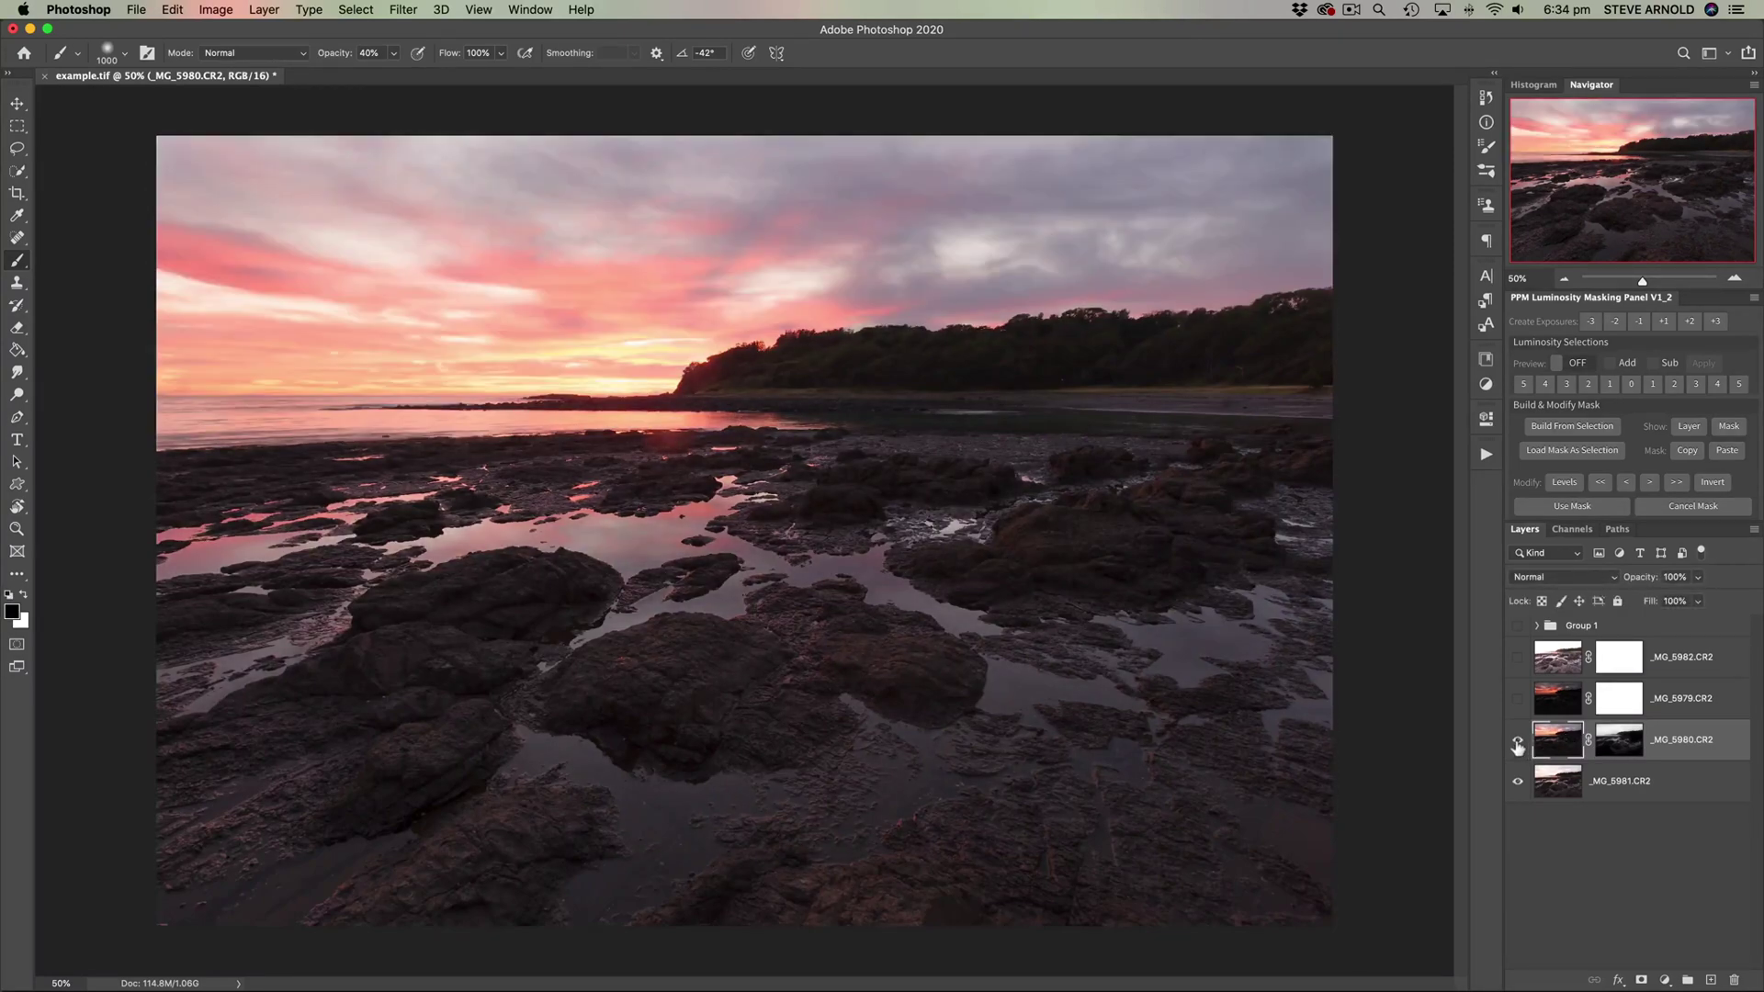
click(1518, 742)
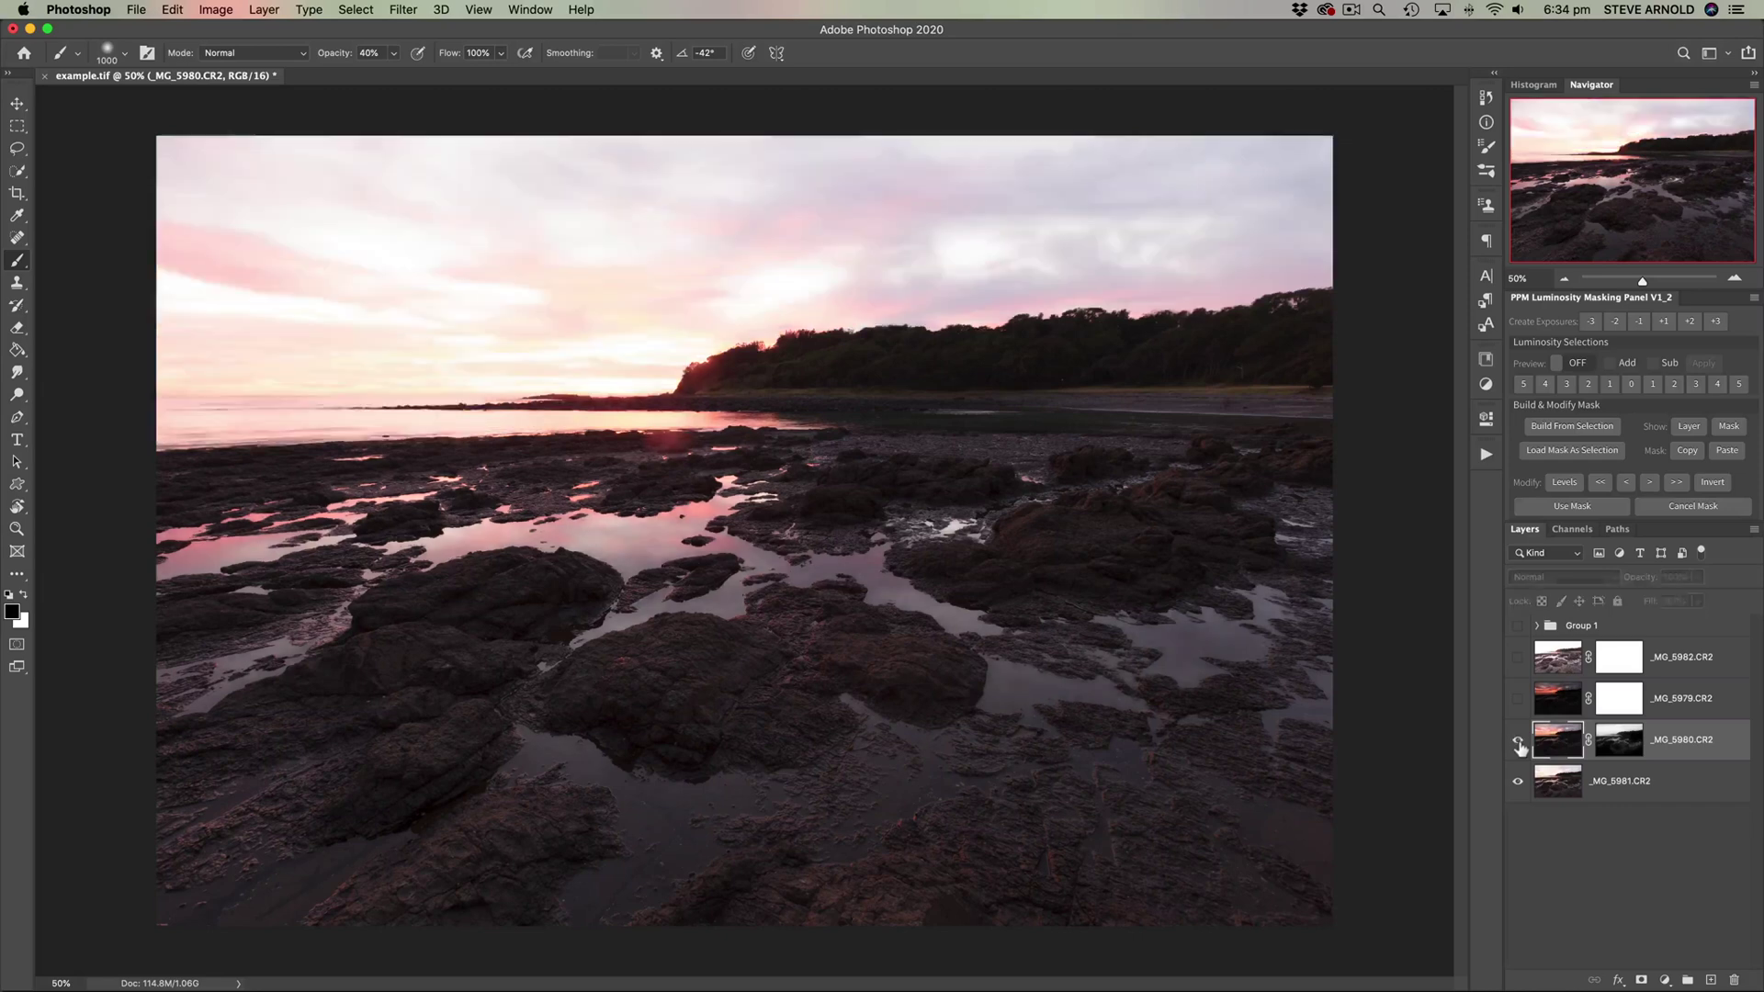
click(1518, 742)
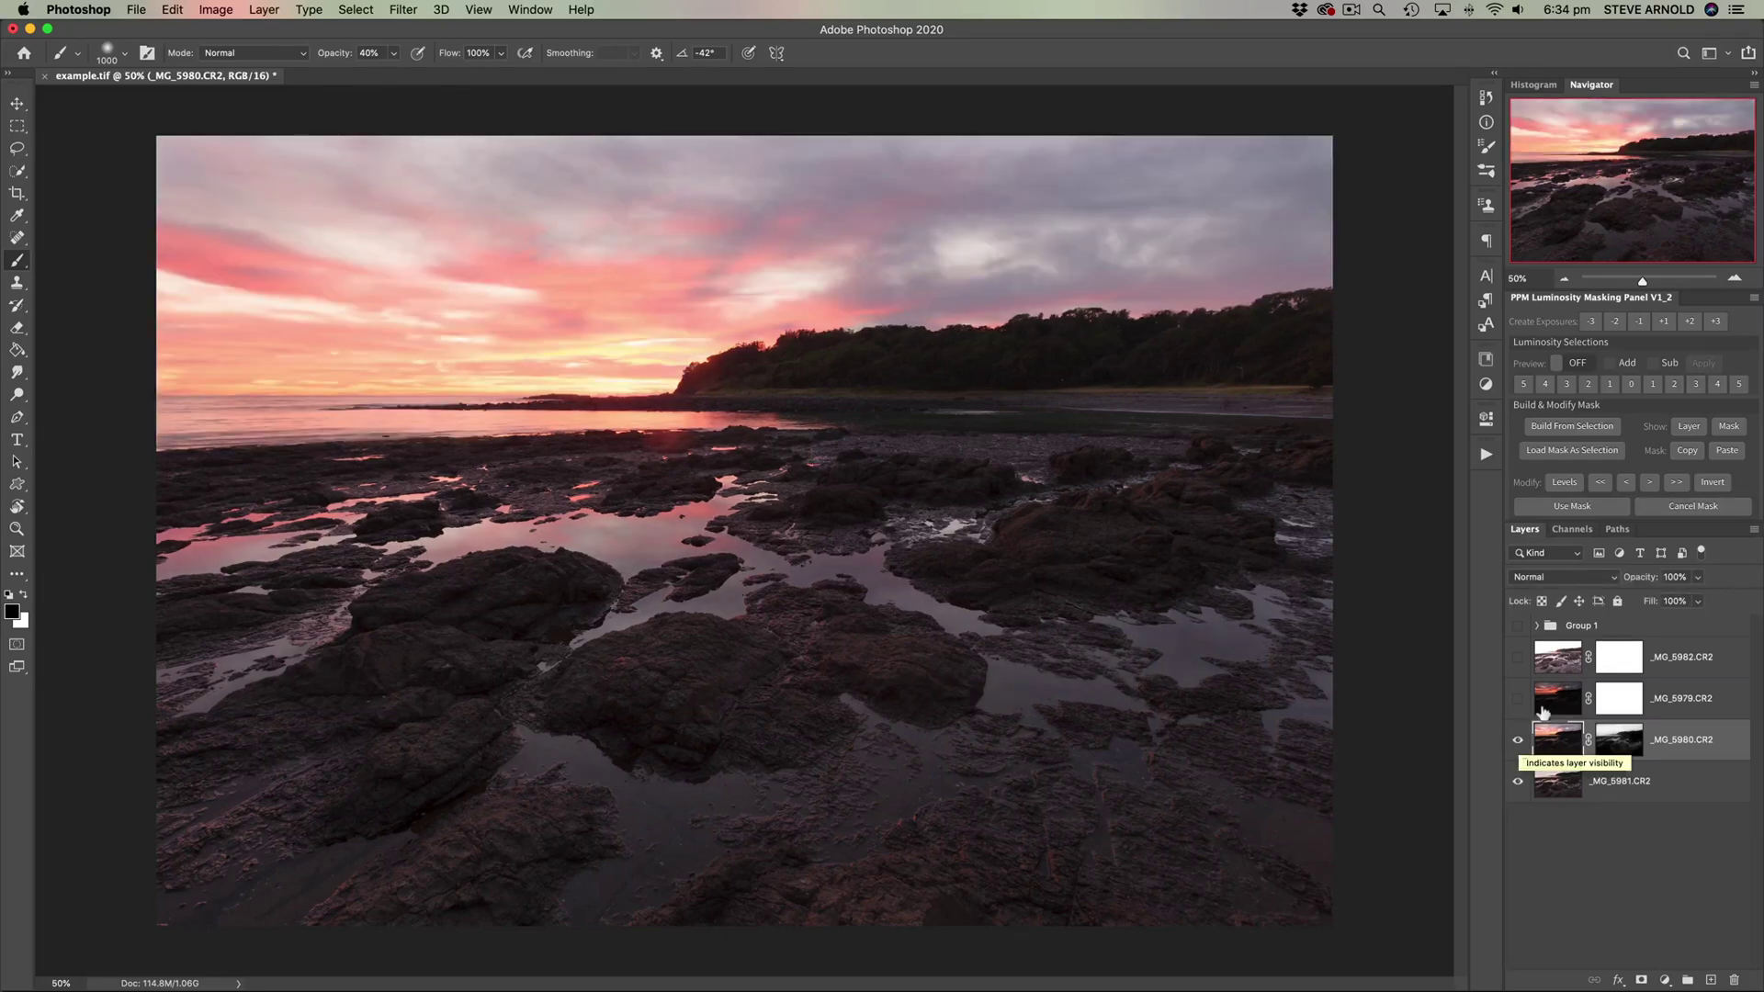
Step: Show the _MG_5979.CR2 layer and invert its layer mask to black
click(1555, 698)
click(1518, 702)
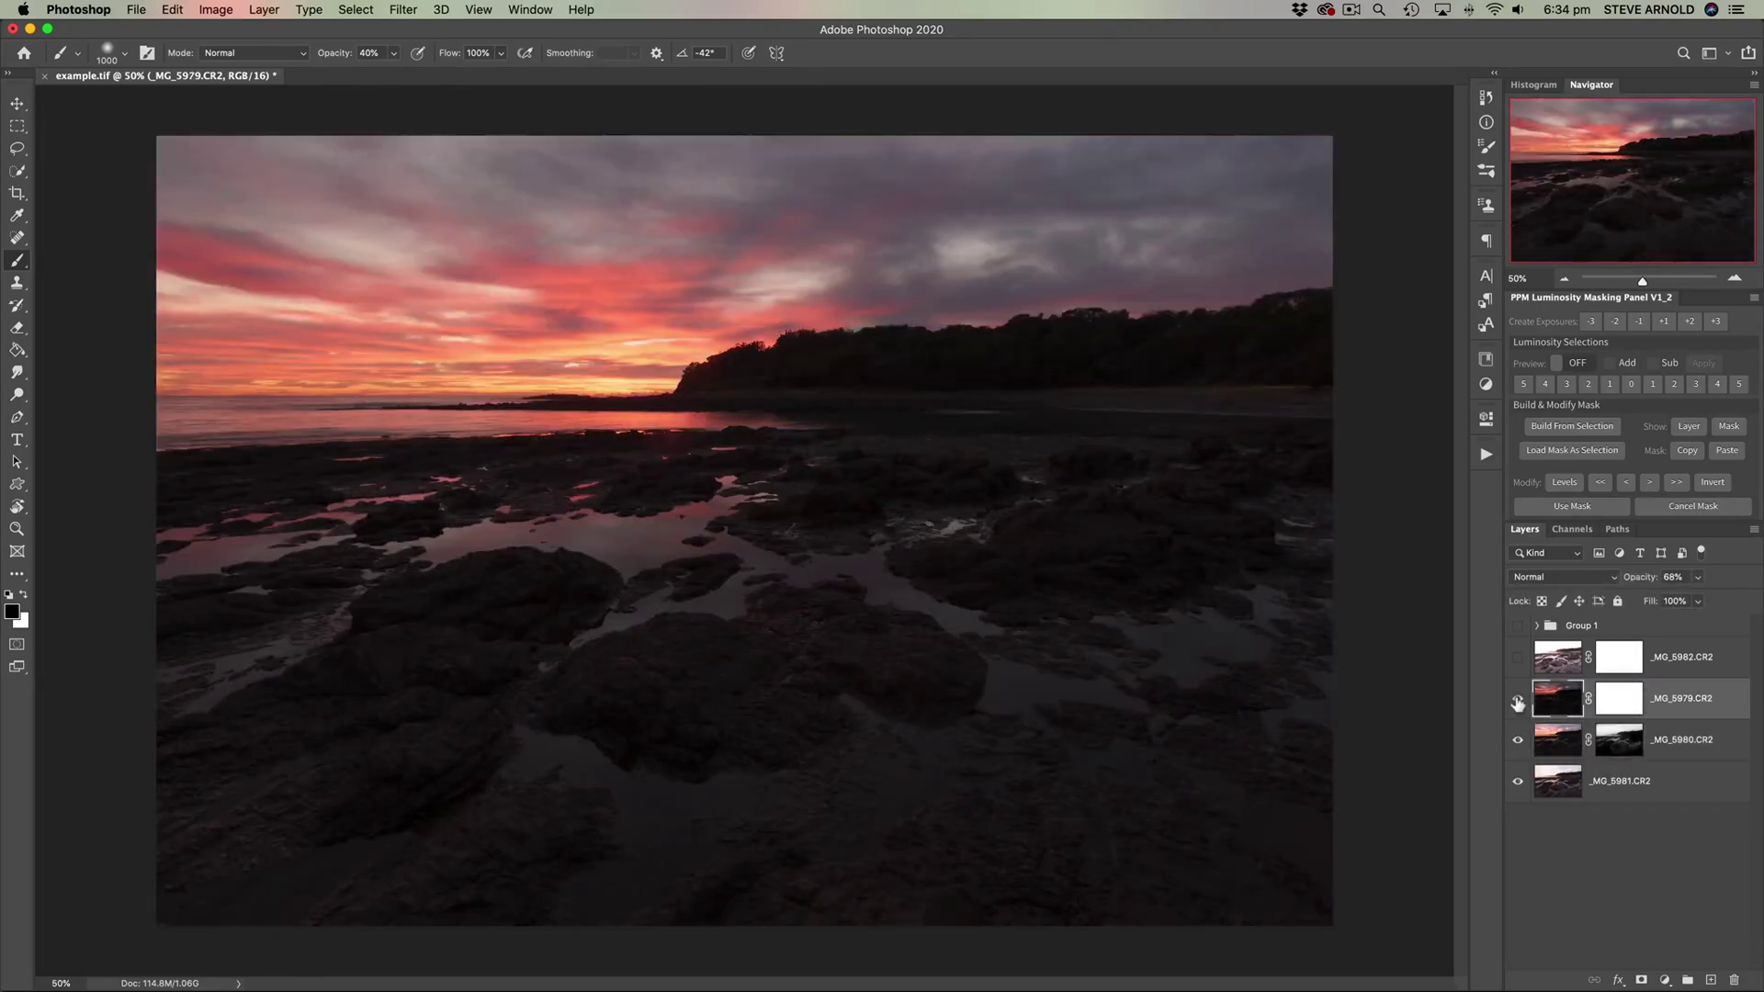
click(1518, 702)
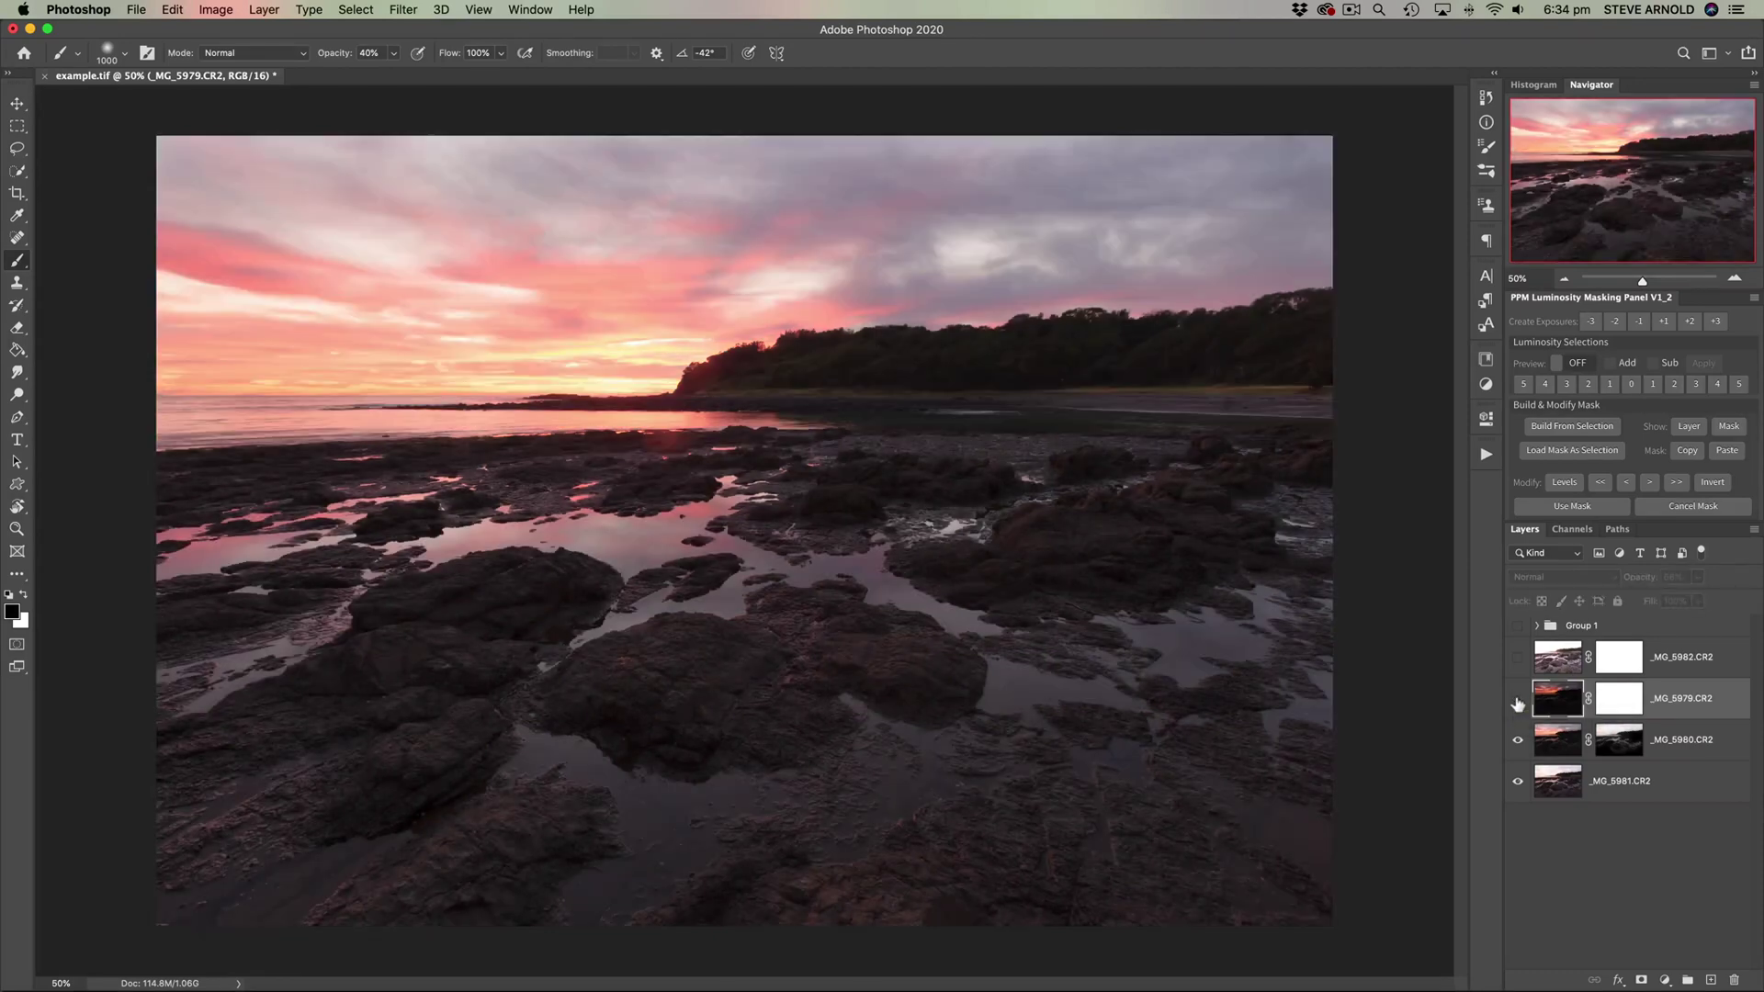
click(1517, 702)
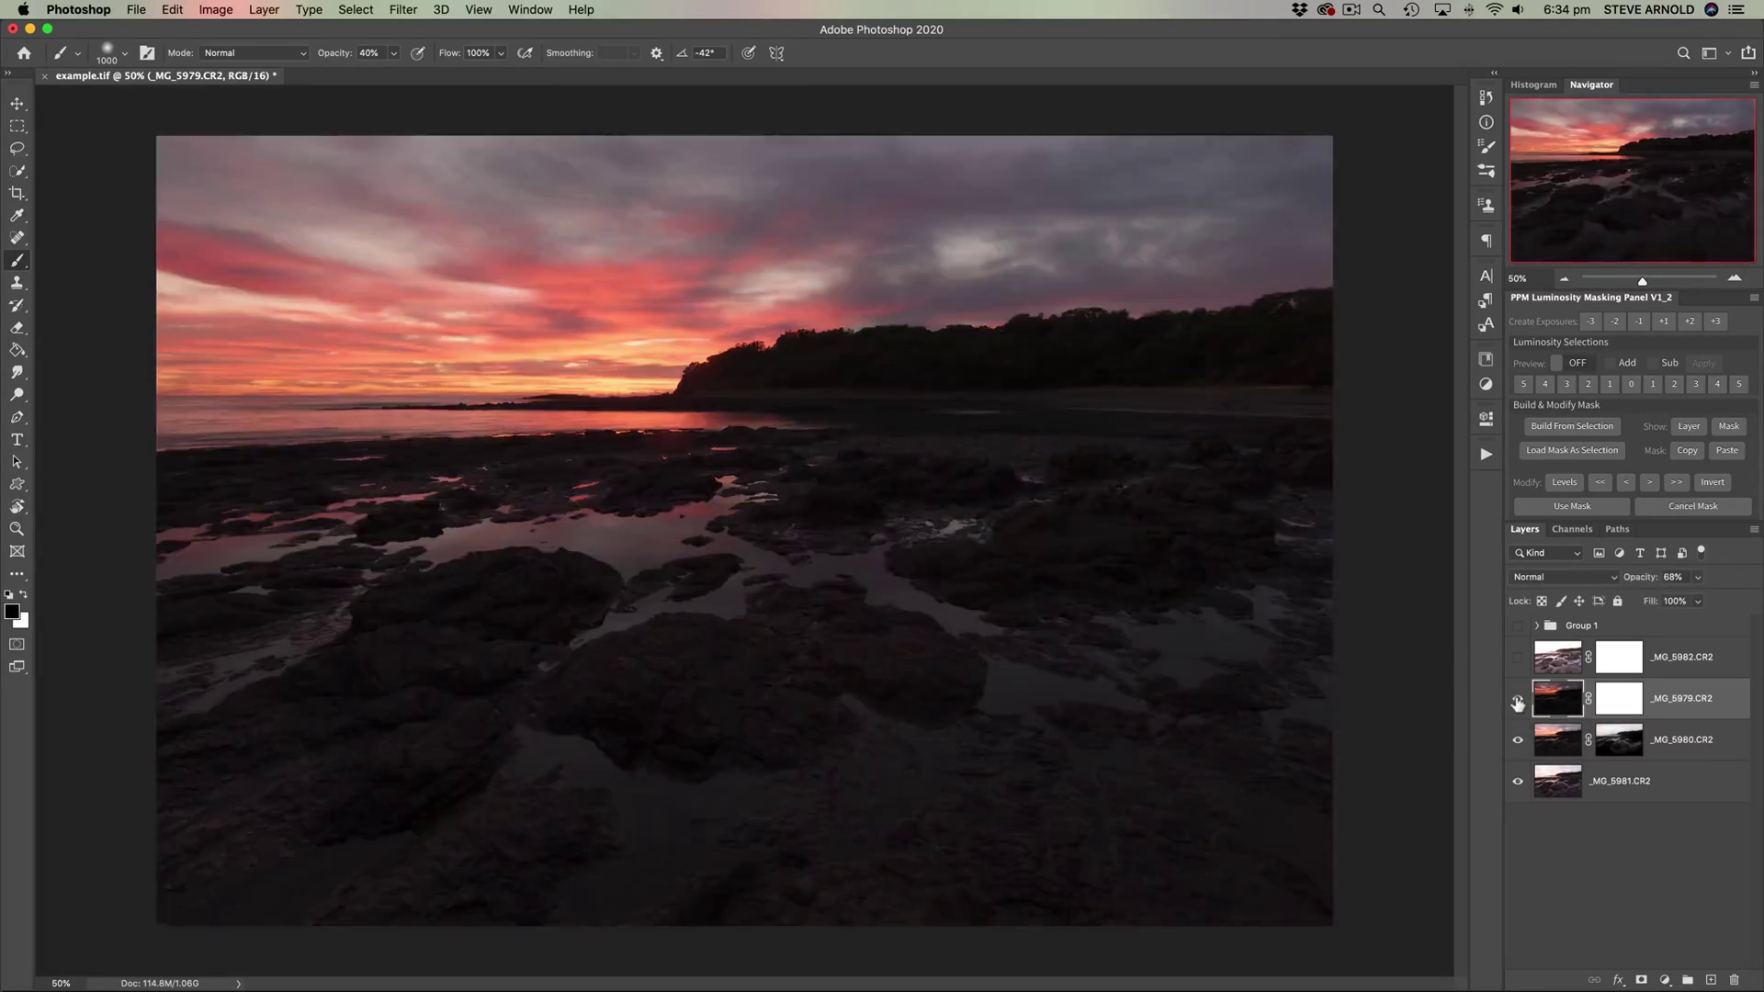
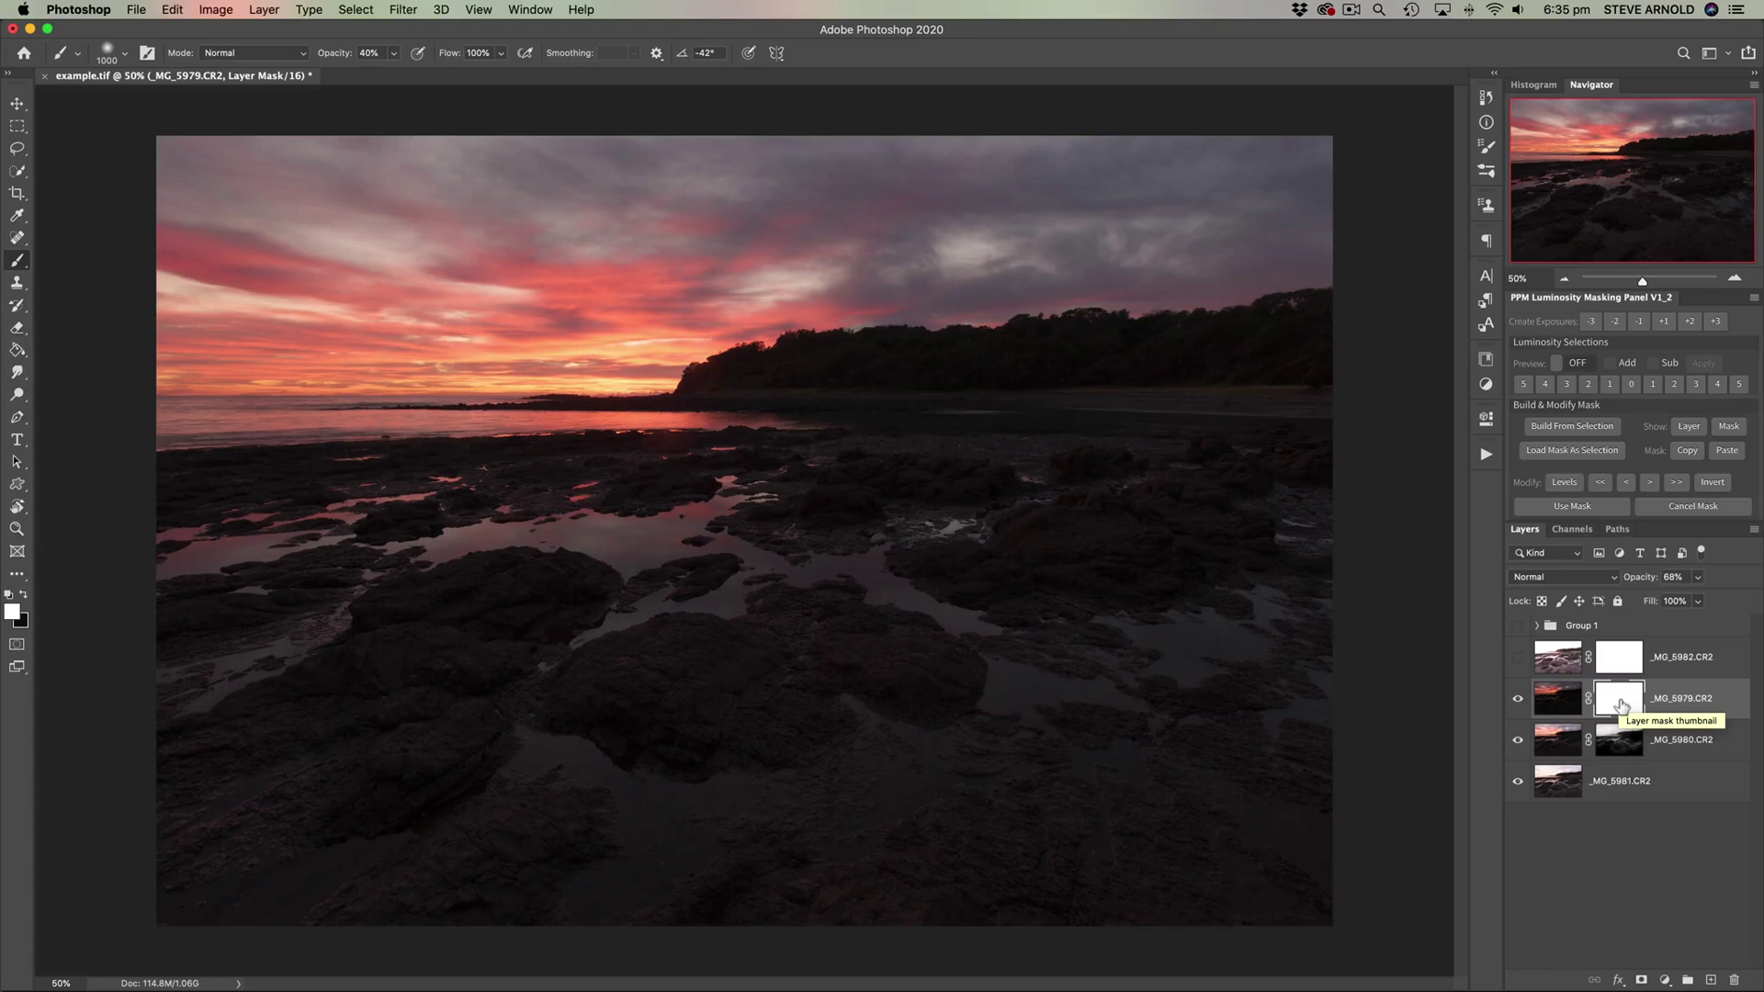
key(super+i)
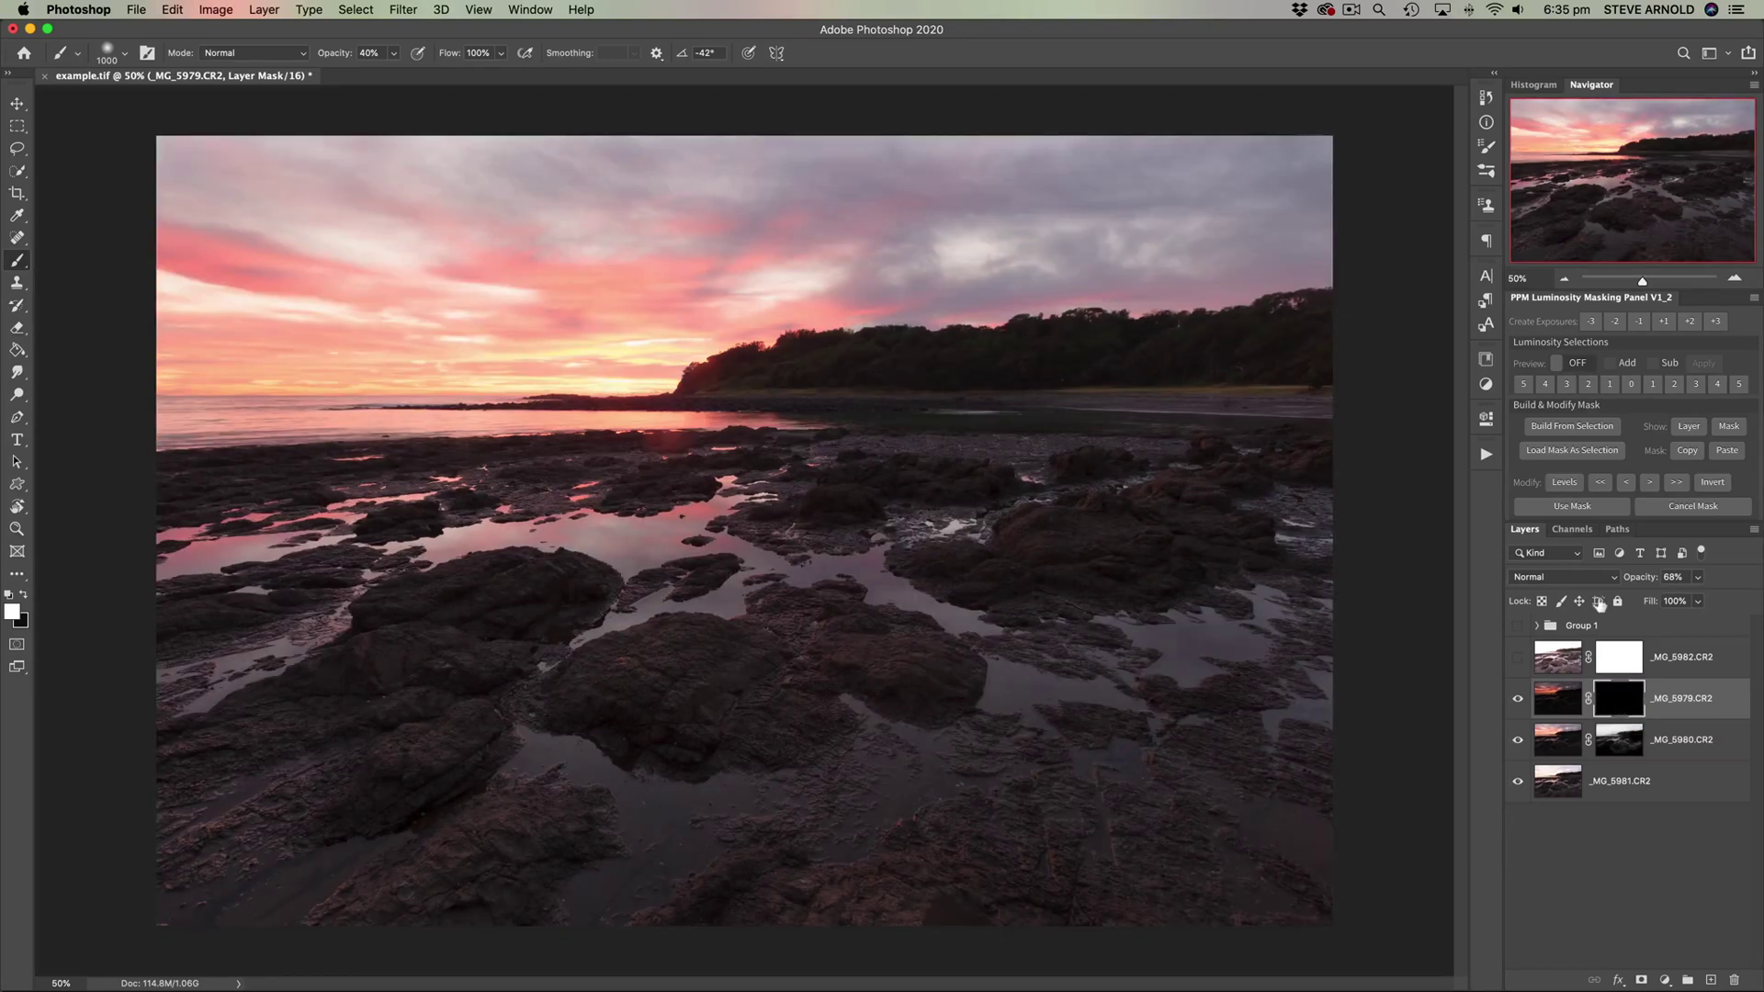
Step: Hide the _MG_5979.CR2 and _MG_5980.CR2 layers, load the Red channel of the base exposure as a selection, and return to the layer stack
click(1573, 530)
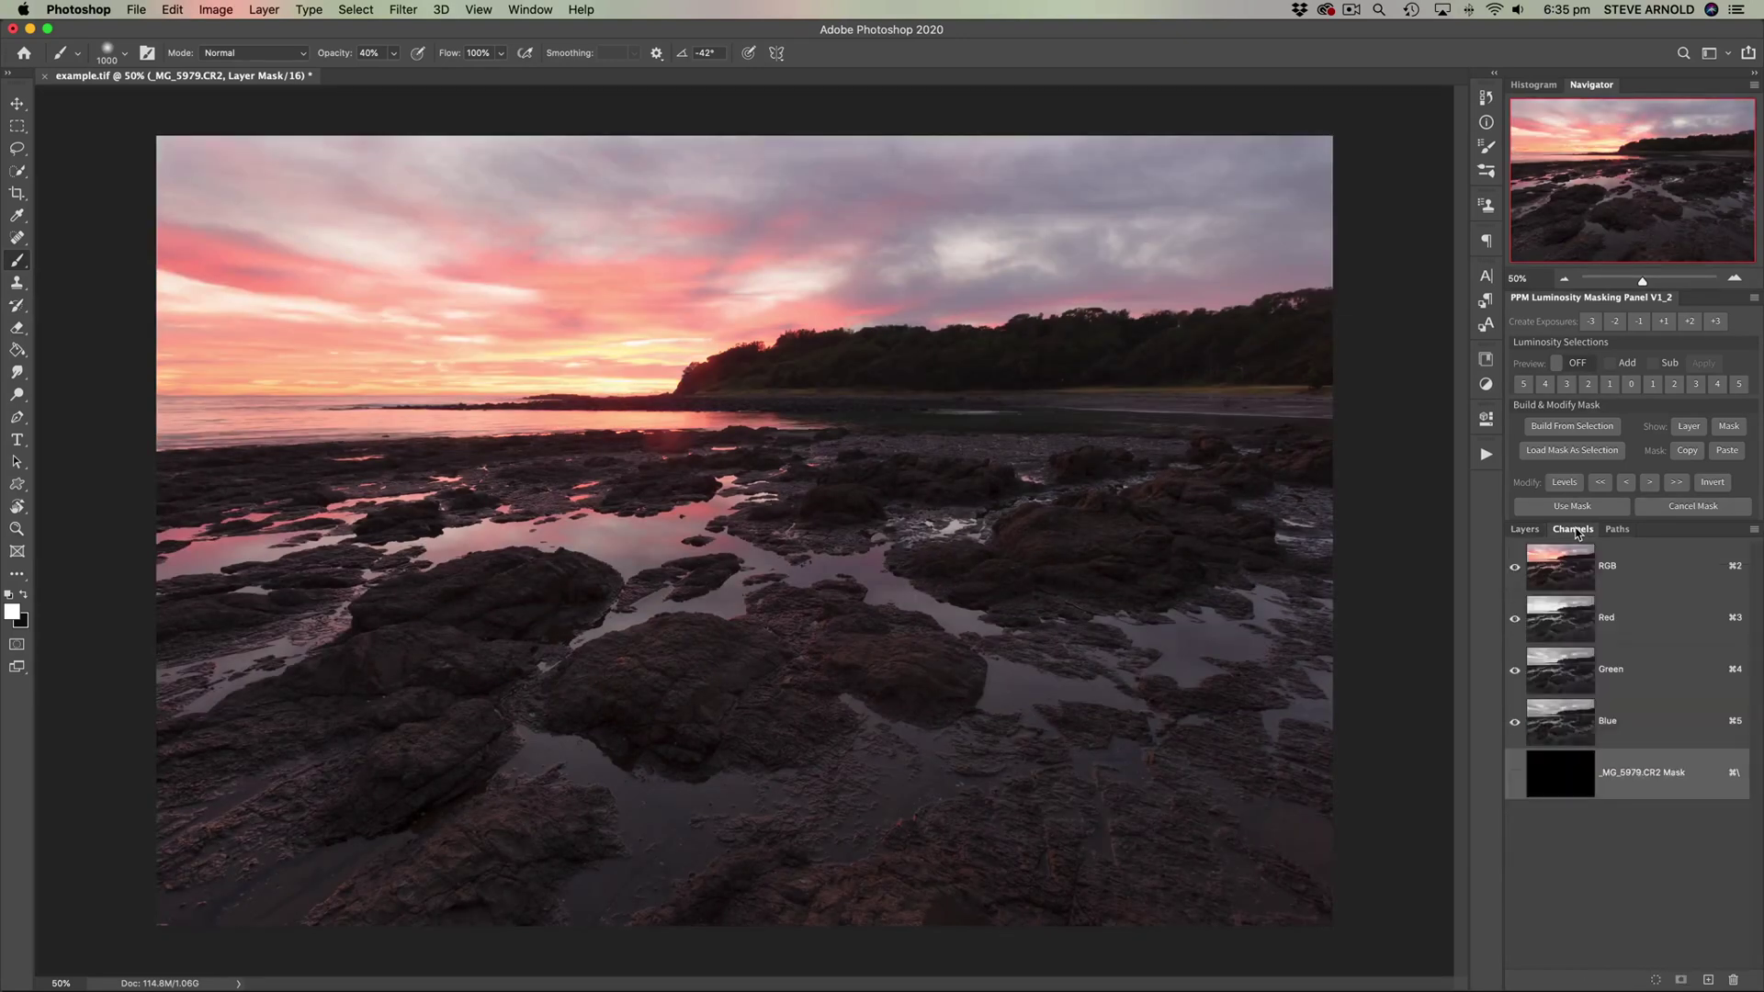
click(1525, 530)
click(1517, 700)
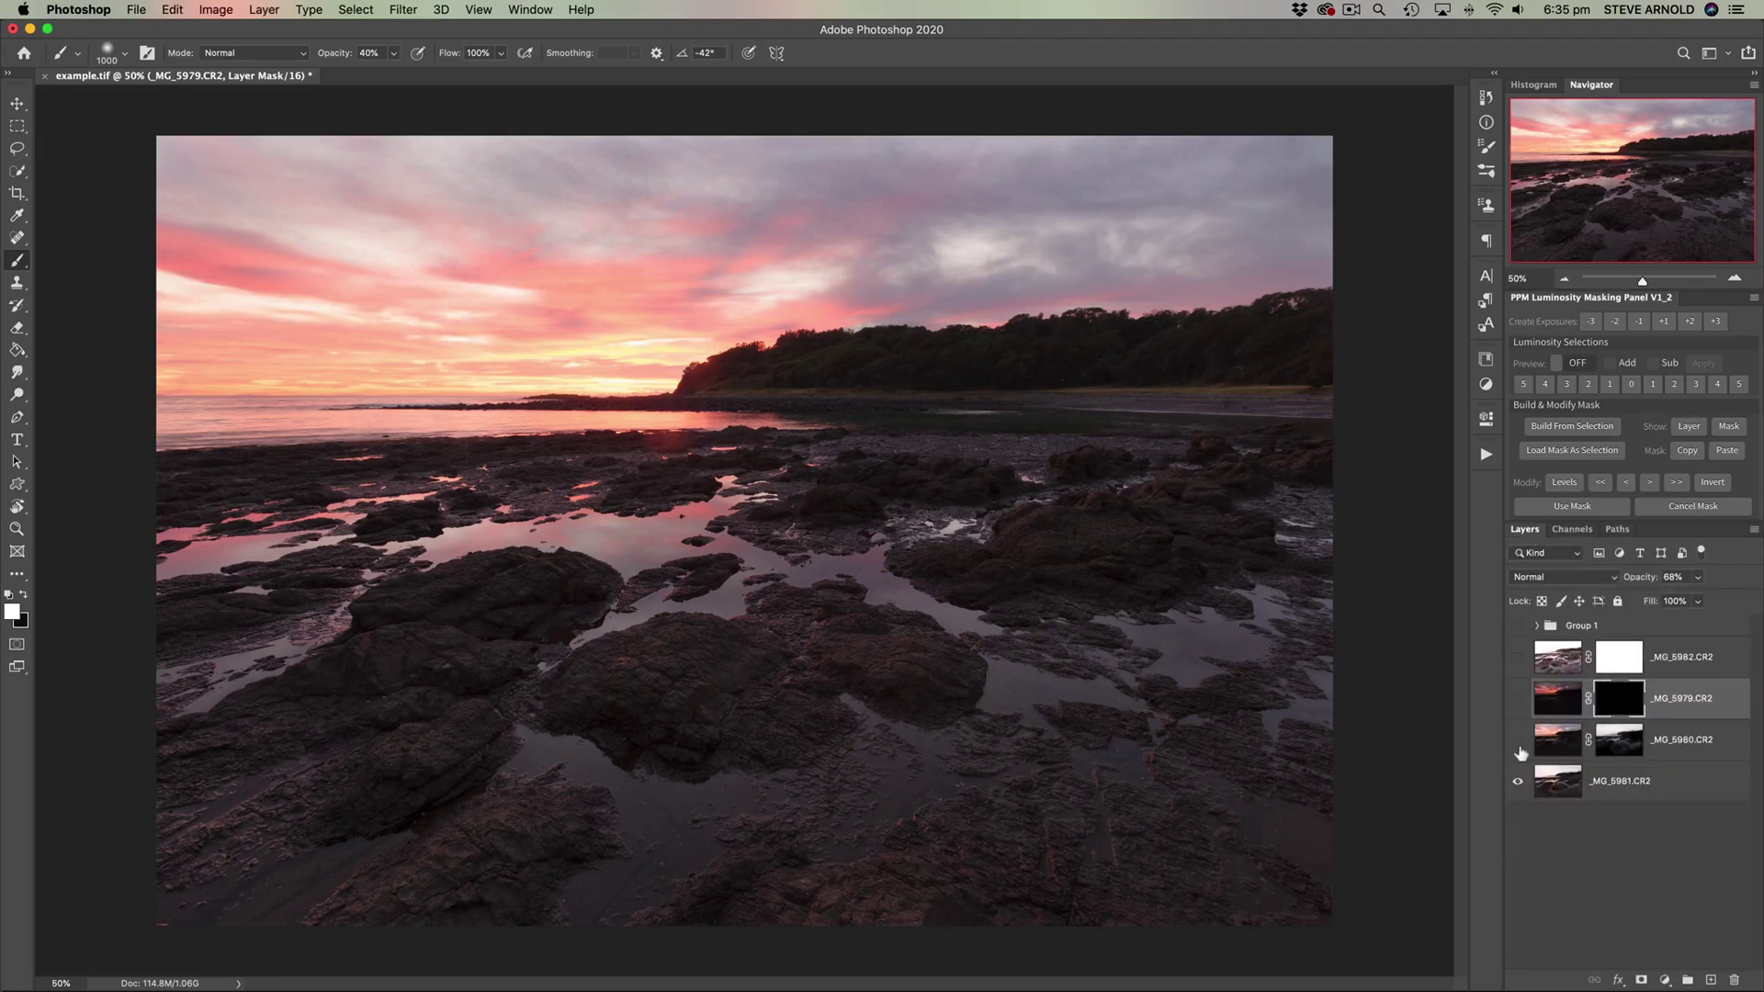
click(1518, 744)
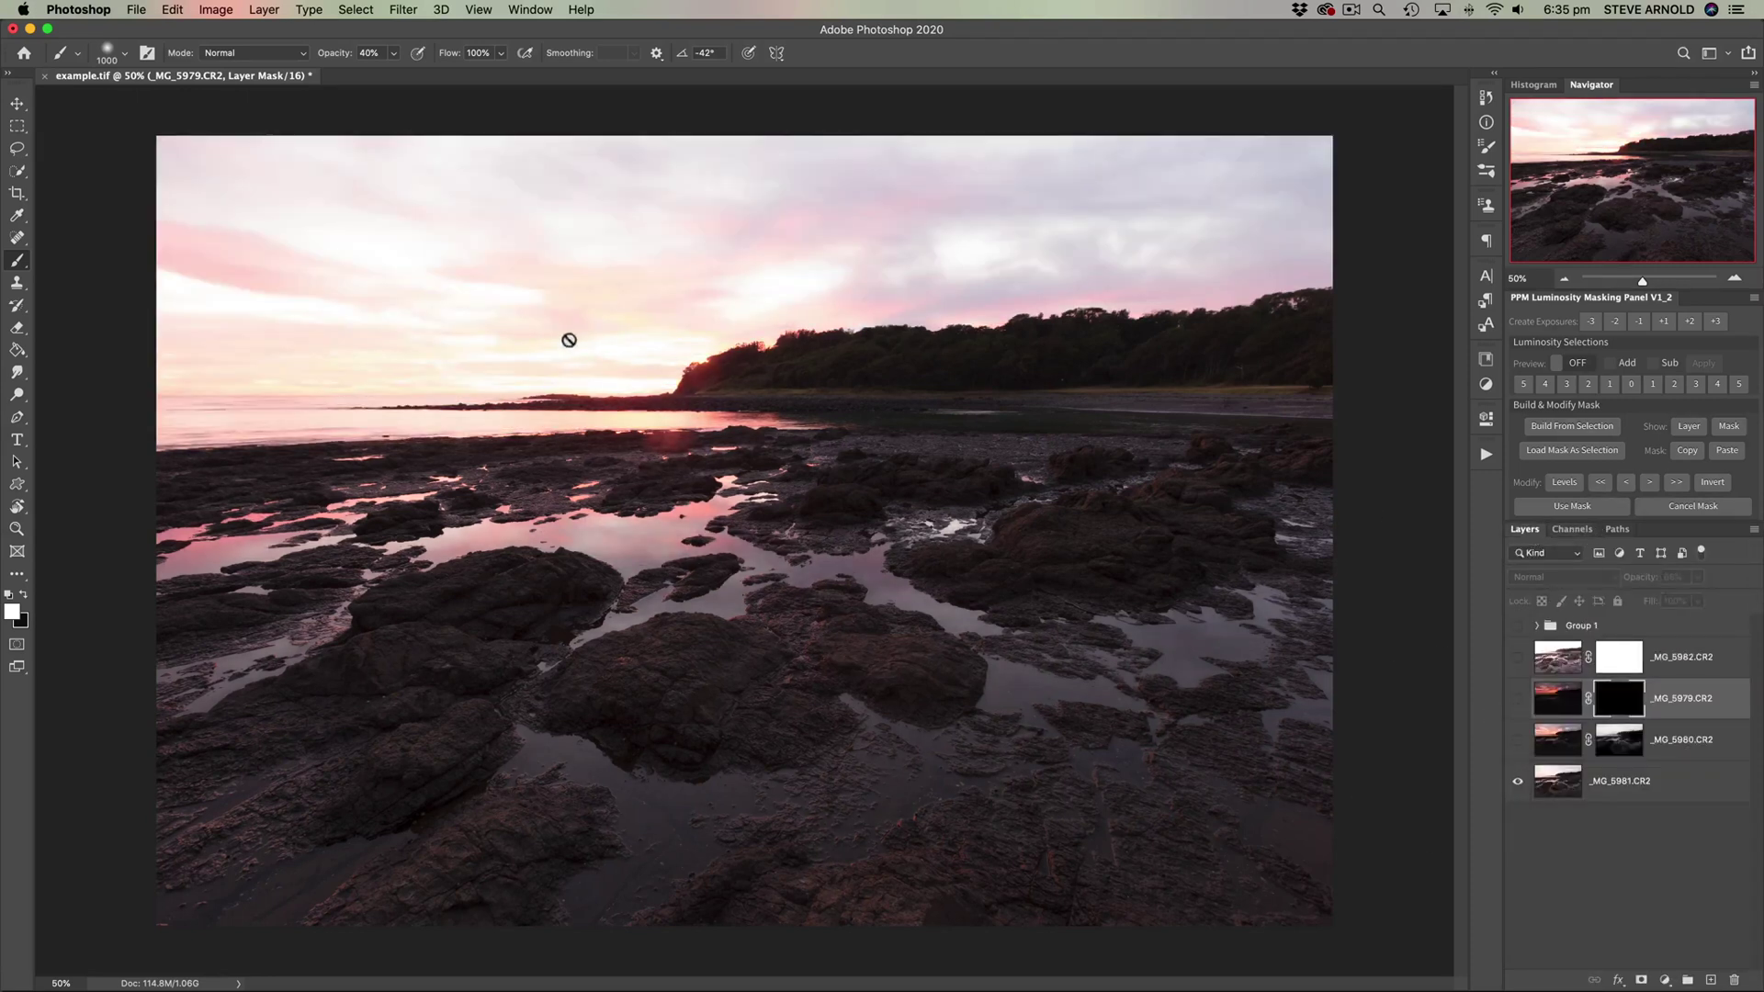
click(1571, 531)
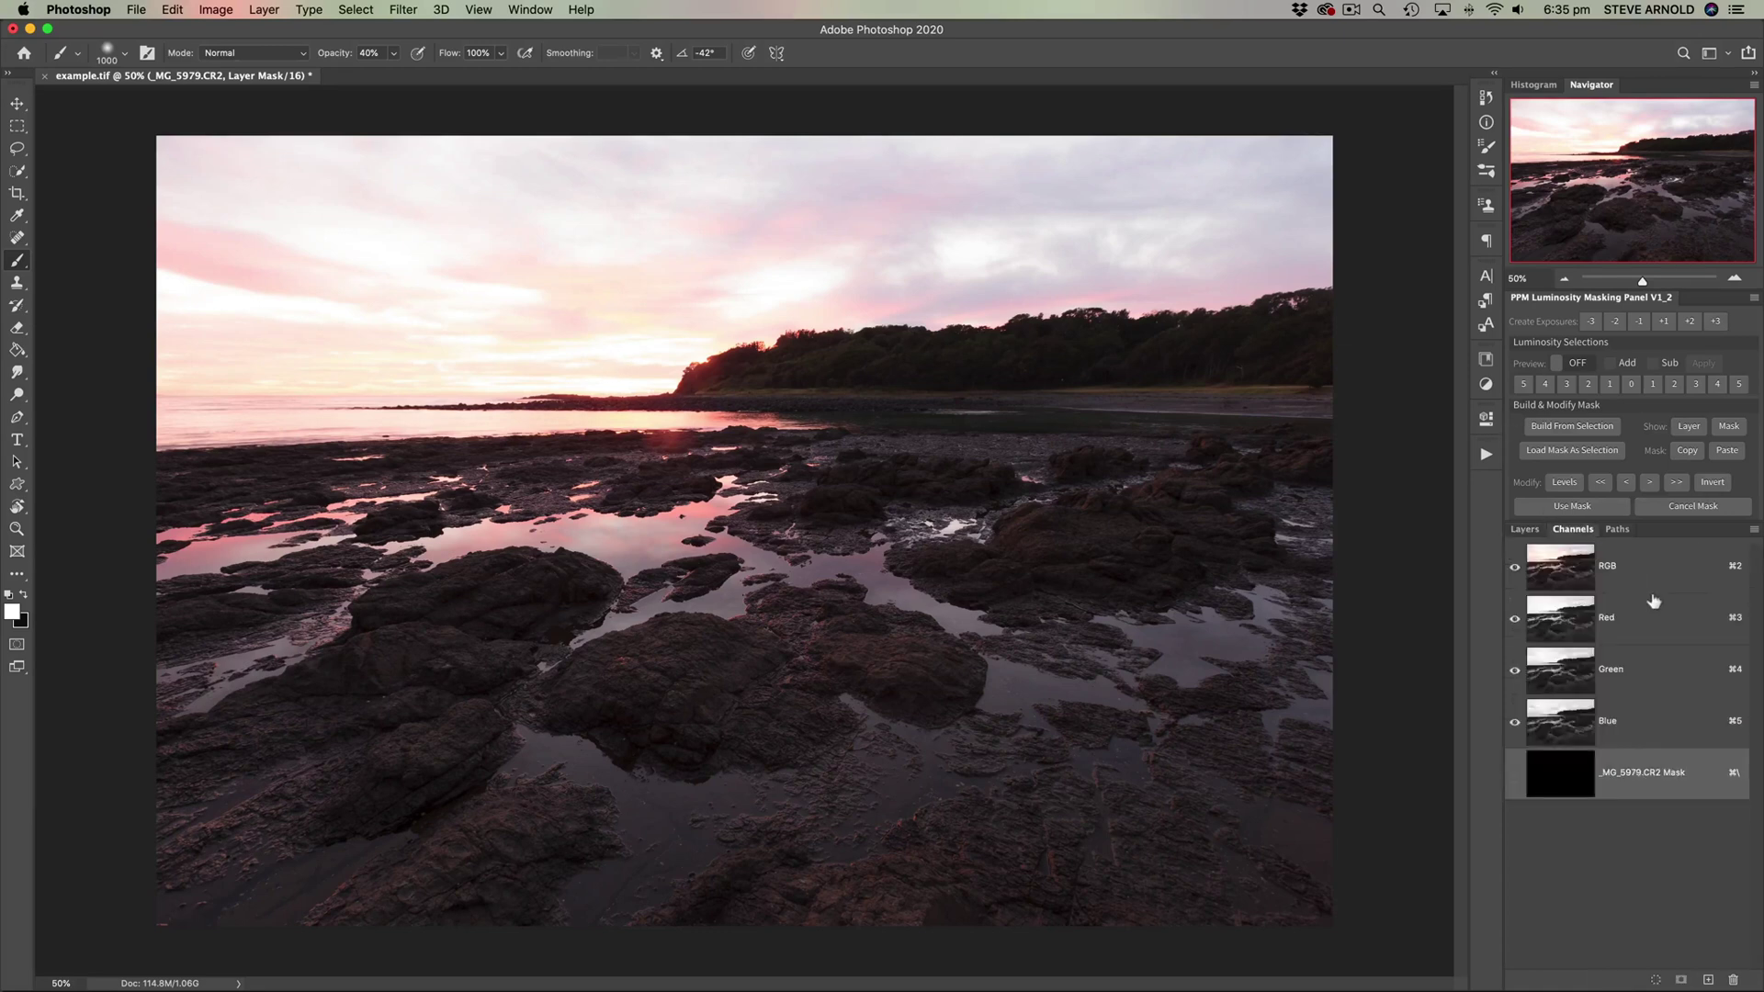
super+click(1561, 623)
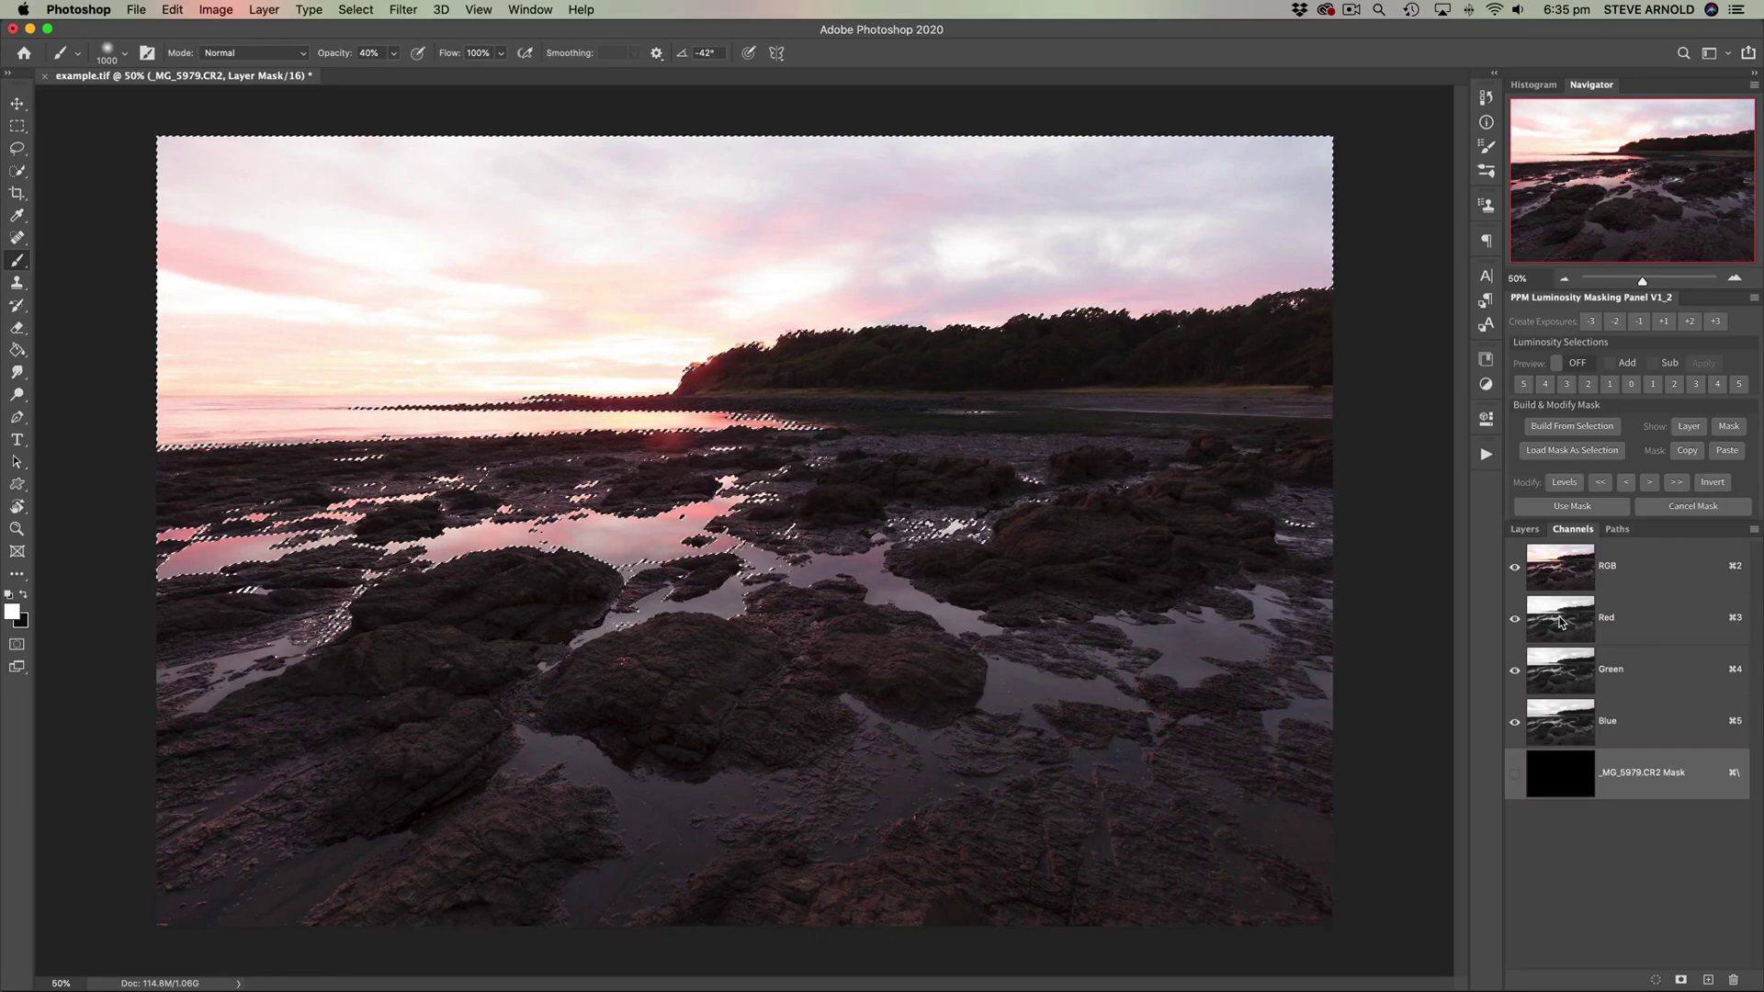
key(F7)
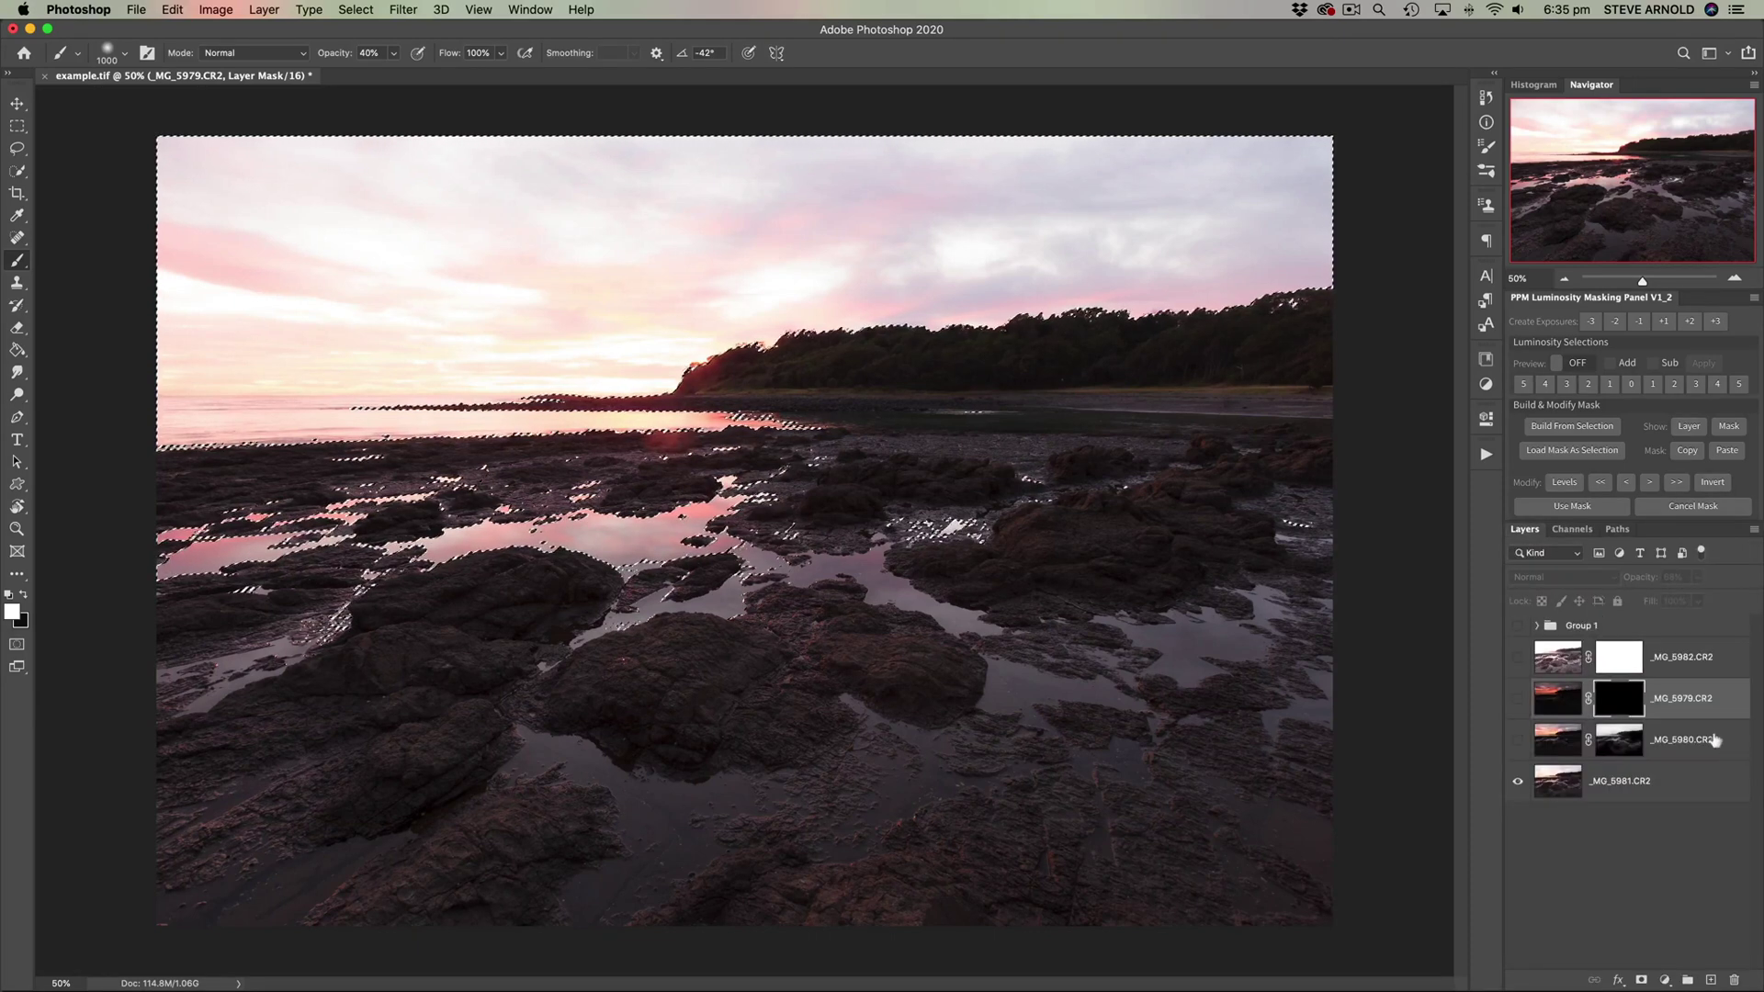
Step: Show the _MG_5980.CR2 and _MG_5979.CR2 layers again and make the _MG_5979.CR2 layer mask active
click(1518, 740)
click(1518, 698)
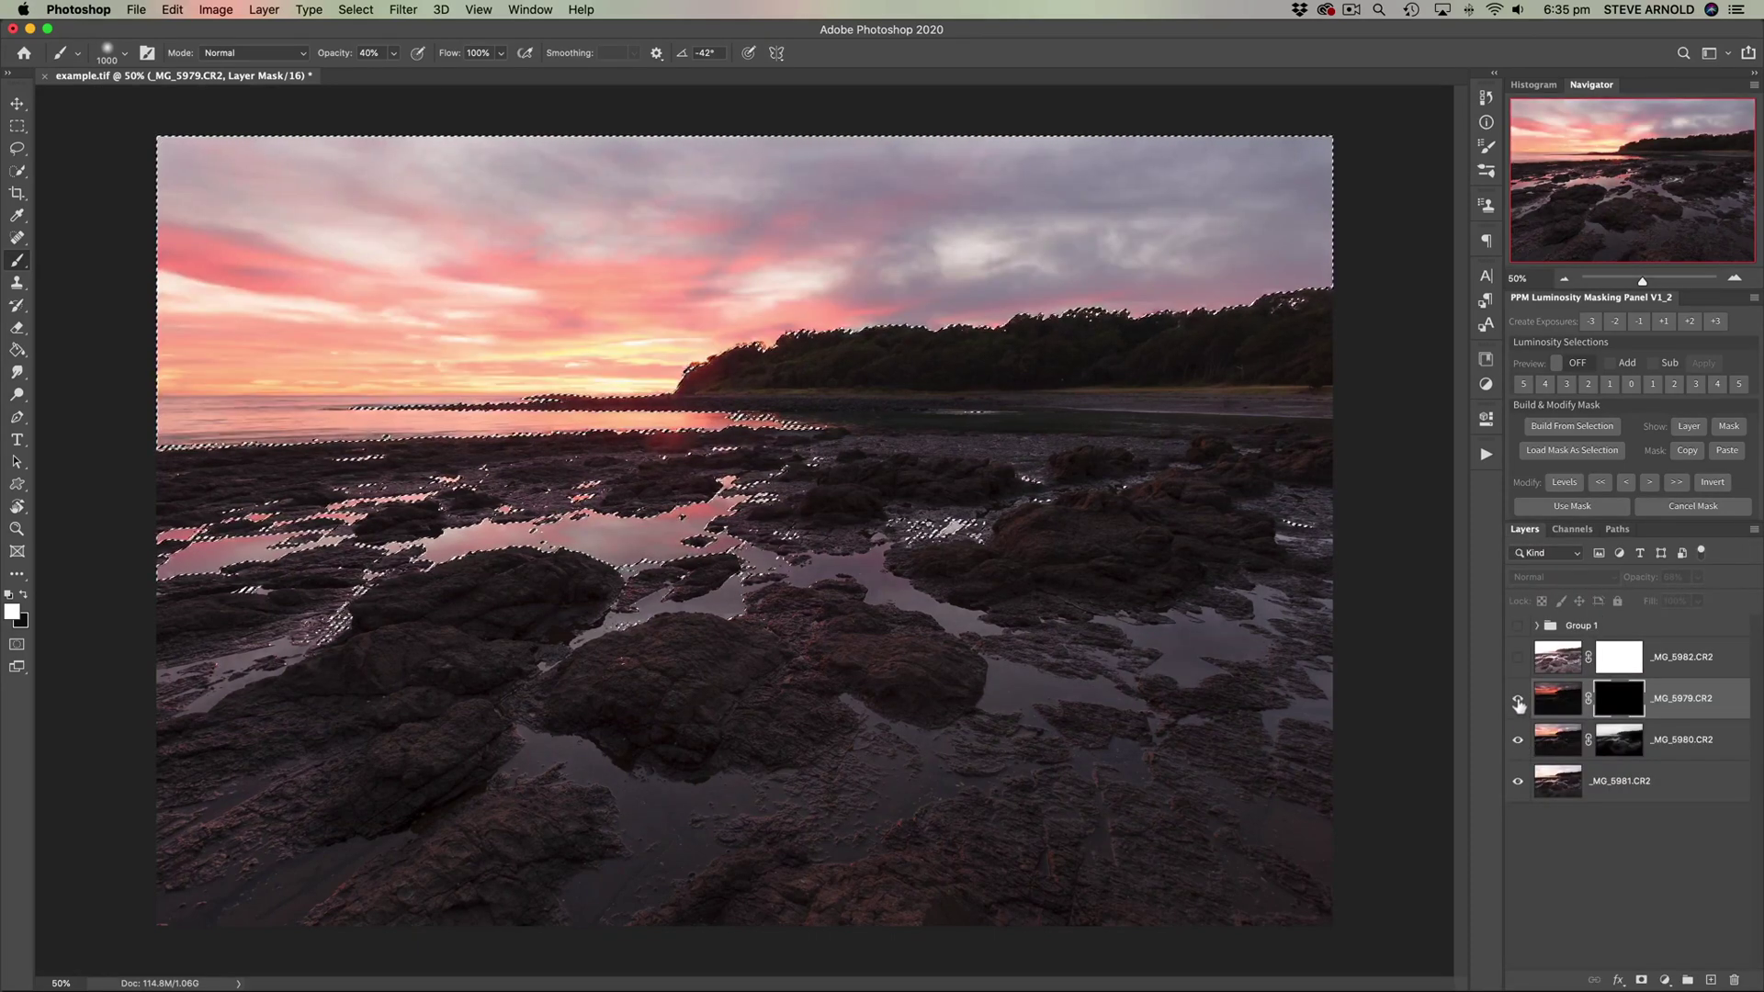
click(1621, 709)
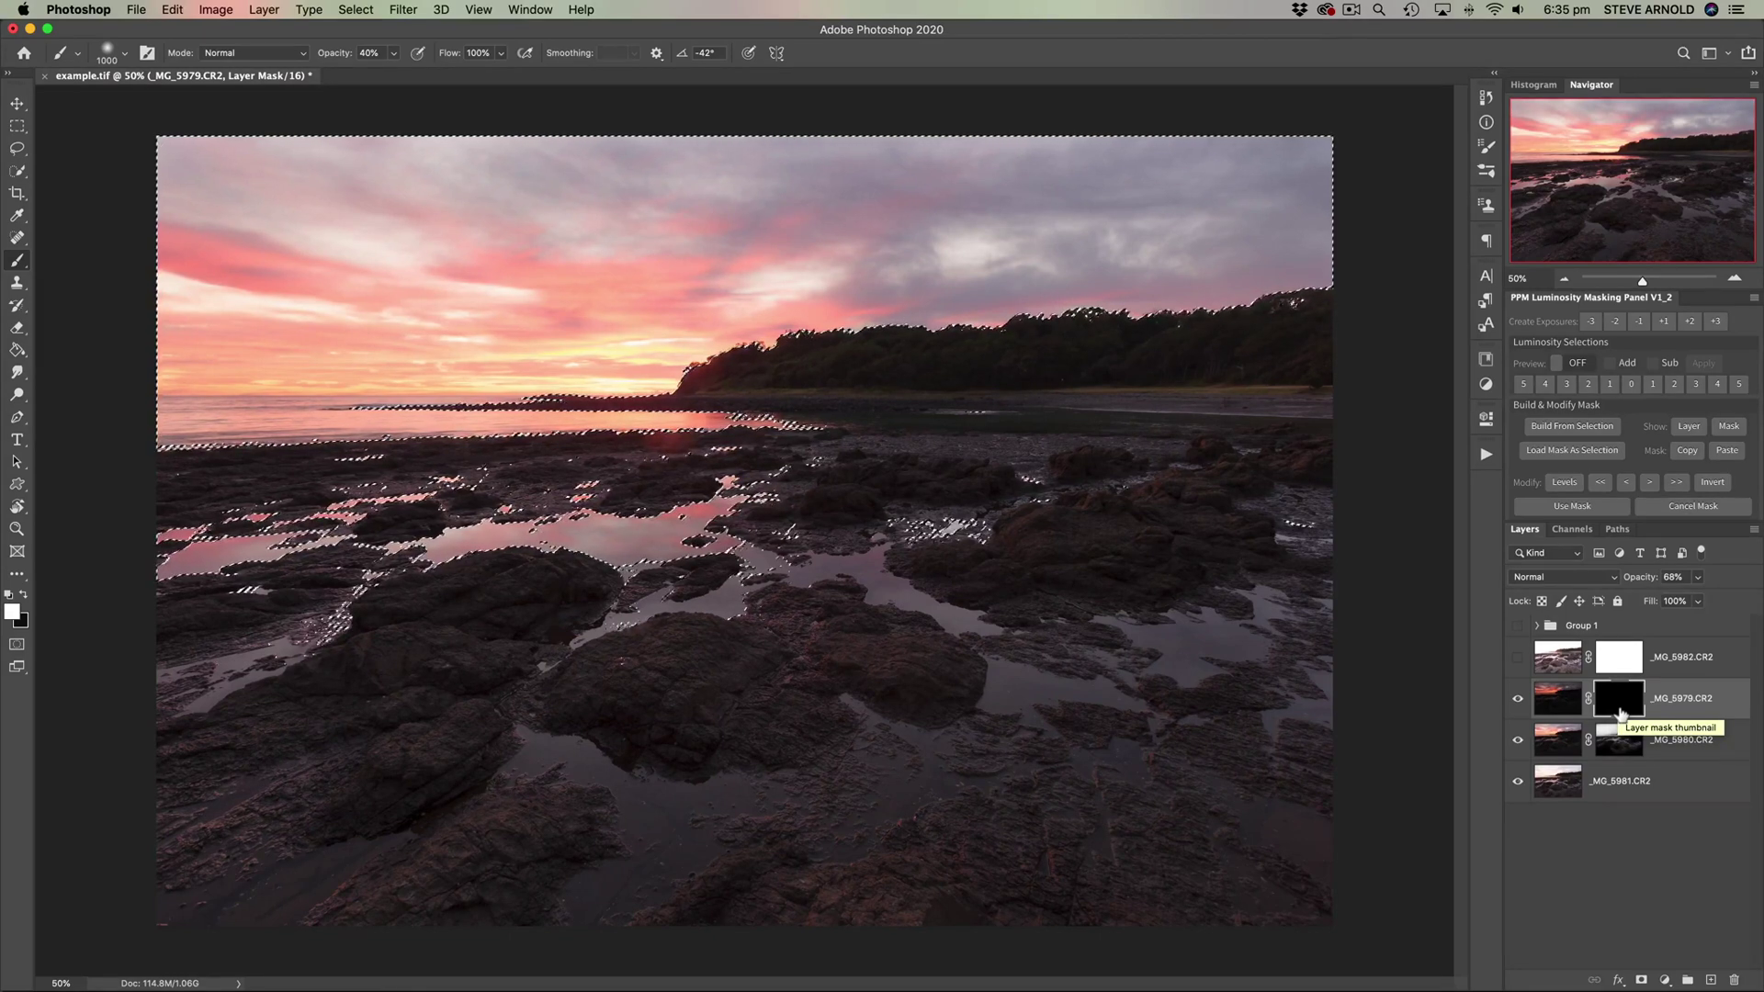
Step: With the selection edges hidden, paint white at 29% brush opacity over the sky and water reflections on the _MG_5979.CR2 mask
key(super+d)
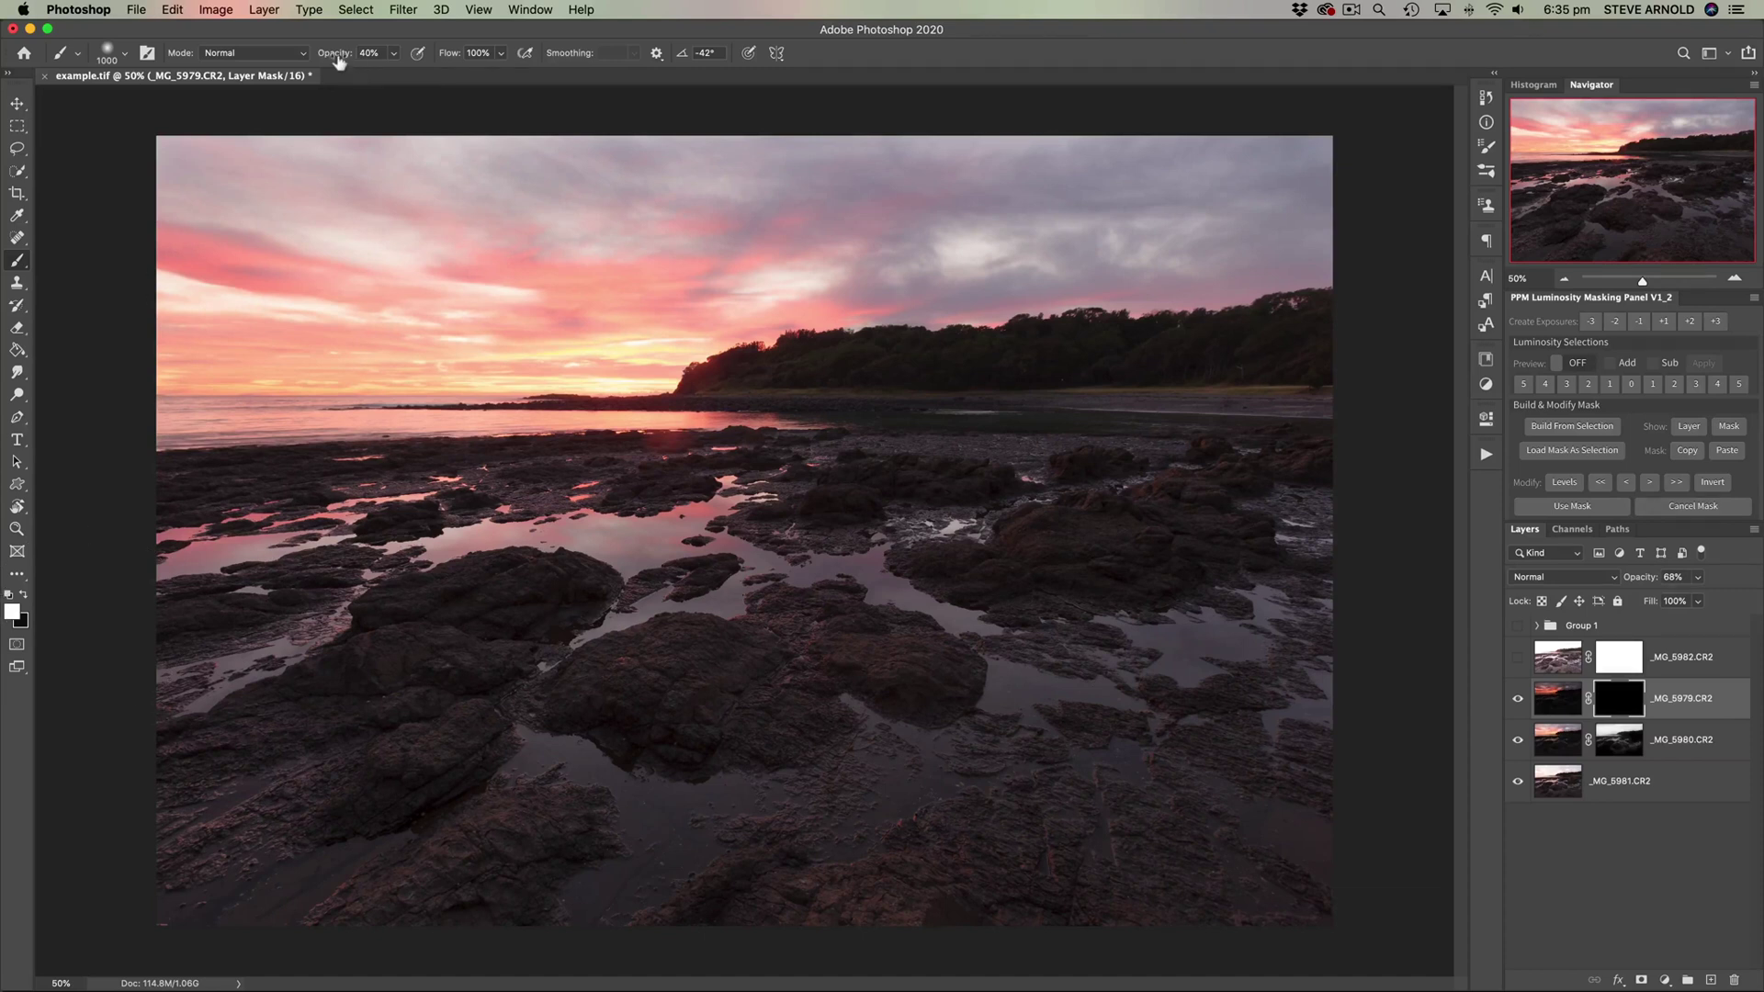
drag(338, 62, 329, 65)
mouse_move(330, 246)
mouse_down()
mouse_move(374, 295)
mouse_move(677, 284)
mouse_up()
mouse_move(147, 354)
mouse_down()
mouse_move(533, 340)
mouse_move(1011, 257)
mouse_move(1231, 138)
mouse_move(698, 313)
mouse_move(248, 317)
mouse_move(751, 340)
mouse_move(62, 401)
mouse_up()
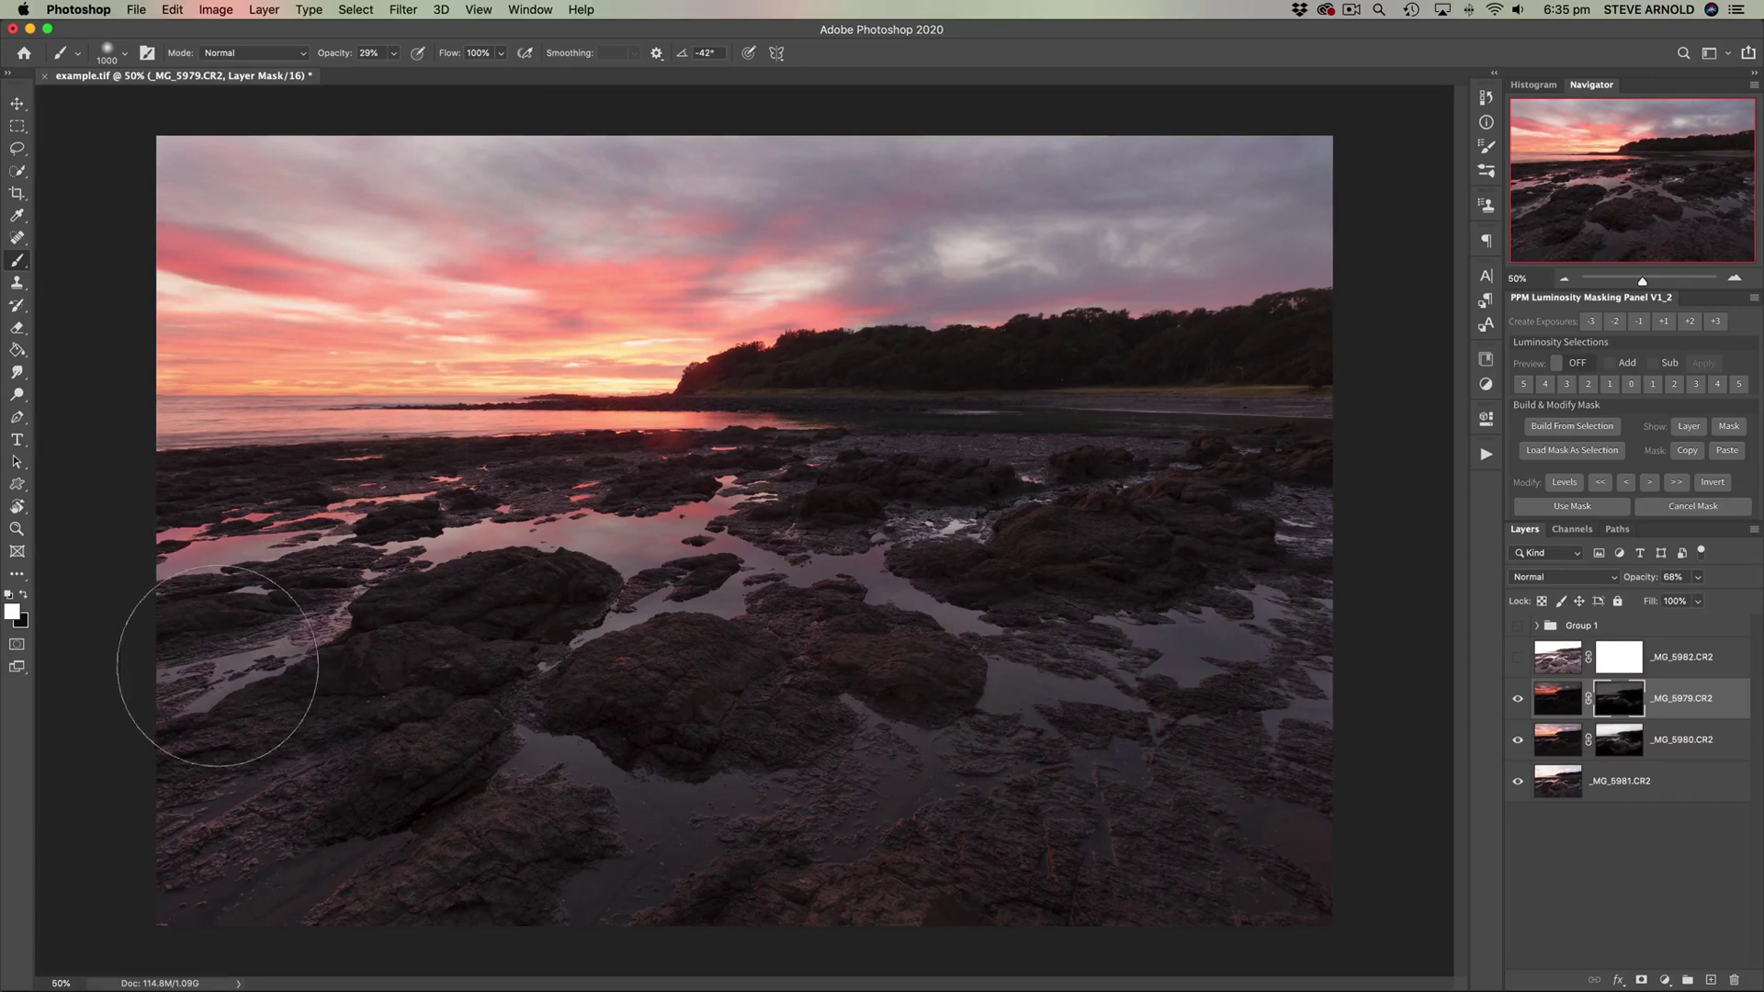
drag(237, 650, 378, 519)
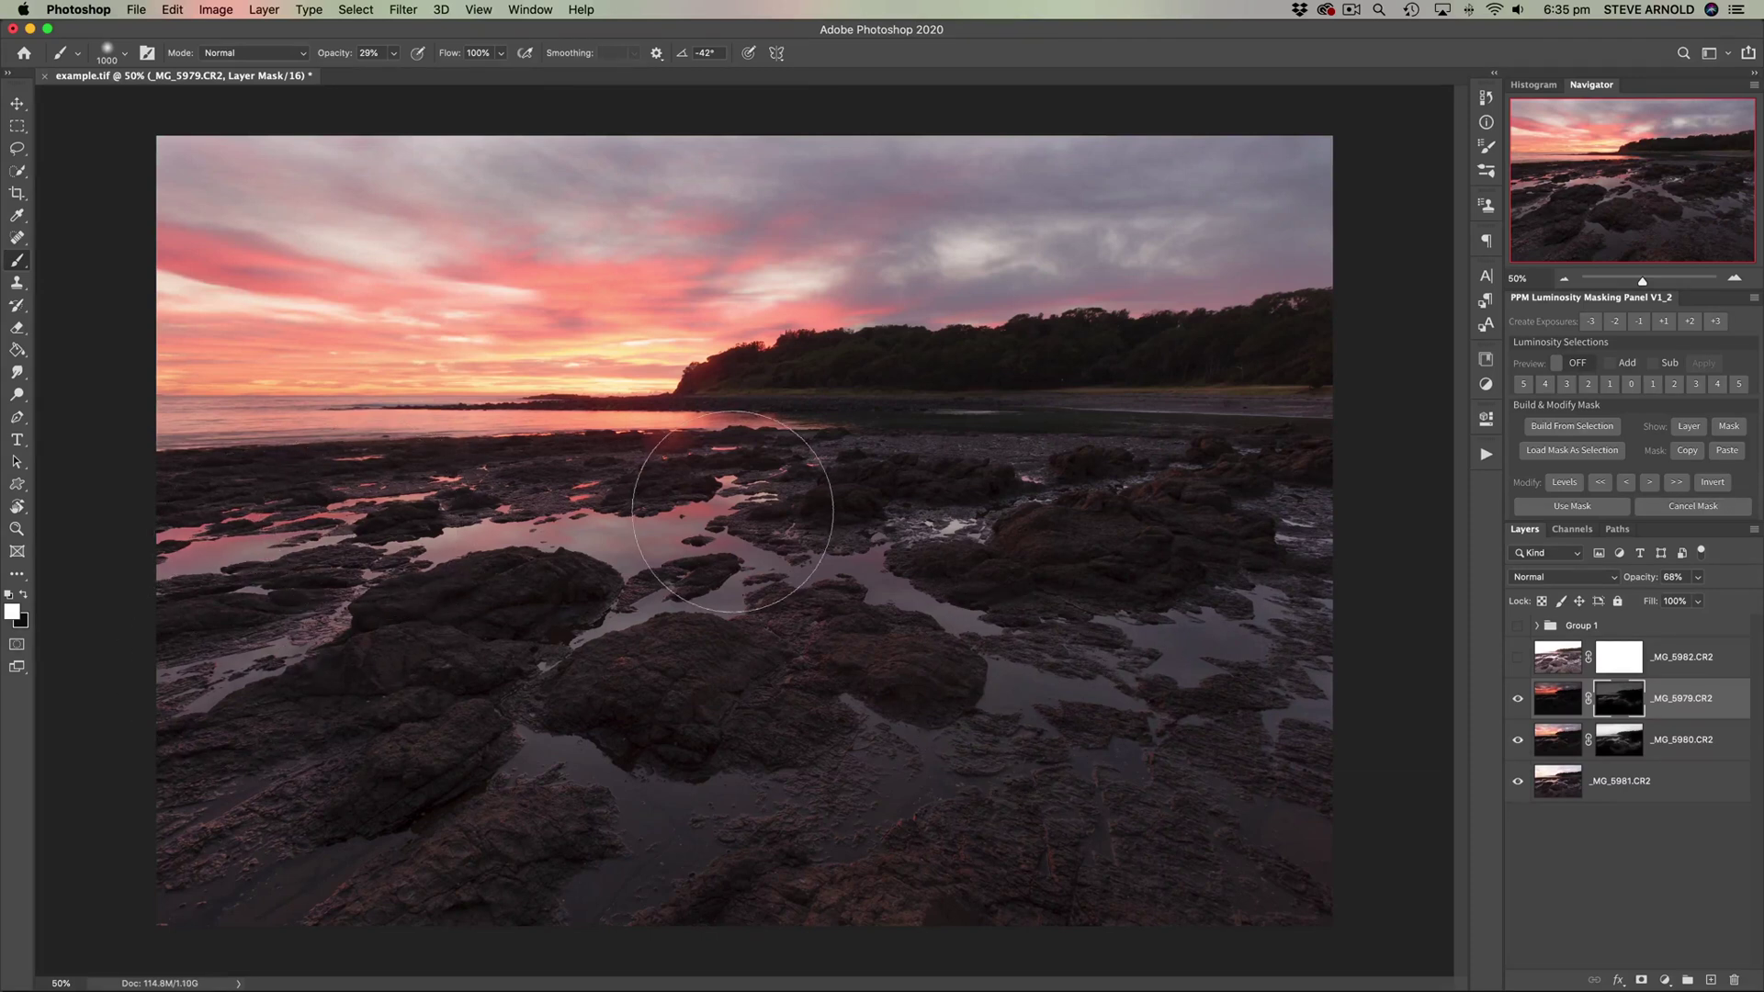
Step: Reduce the brush size to 400
key(bracketleft)
key(bracketleft)
key(bracketleft)
key(bracketleft)
key(bracketleft)
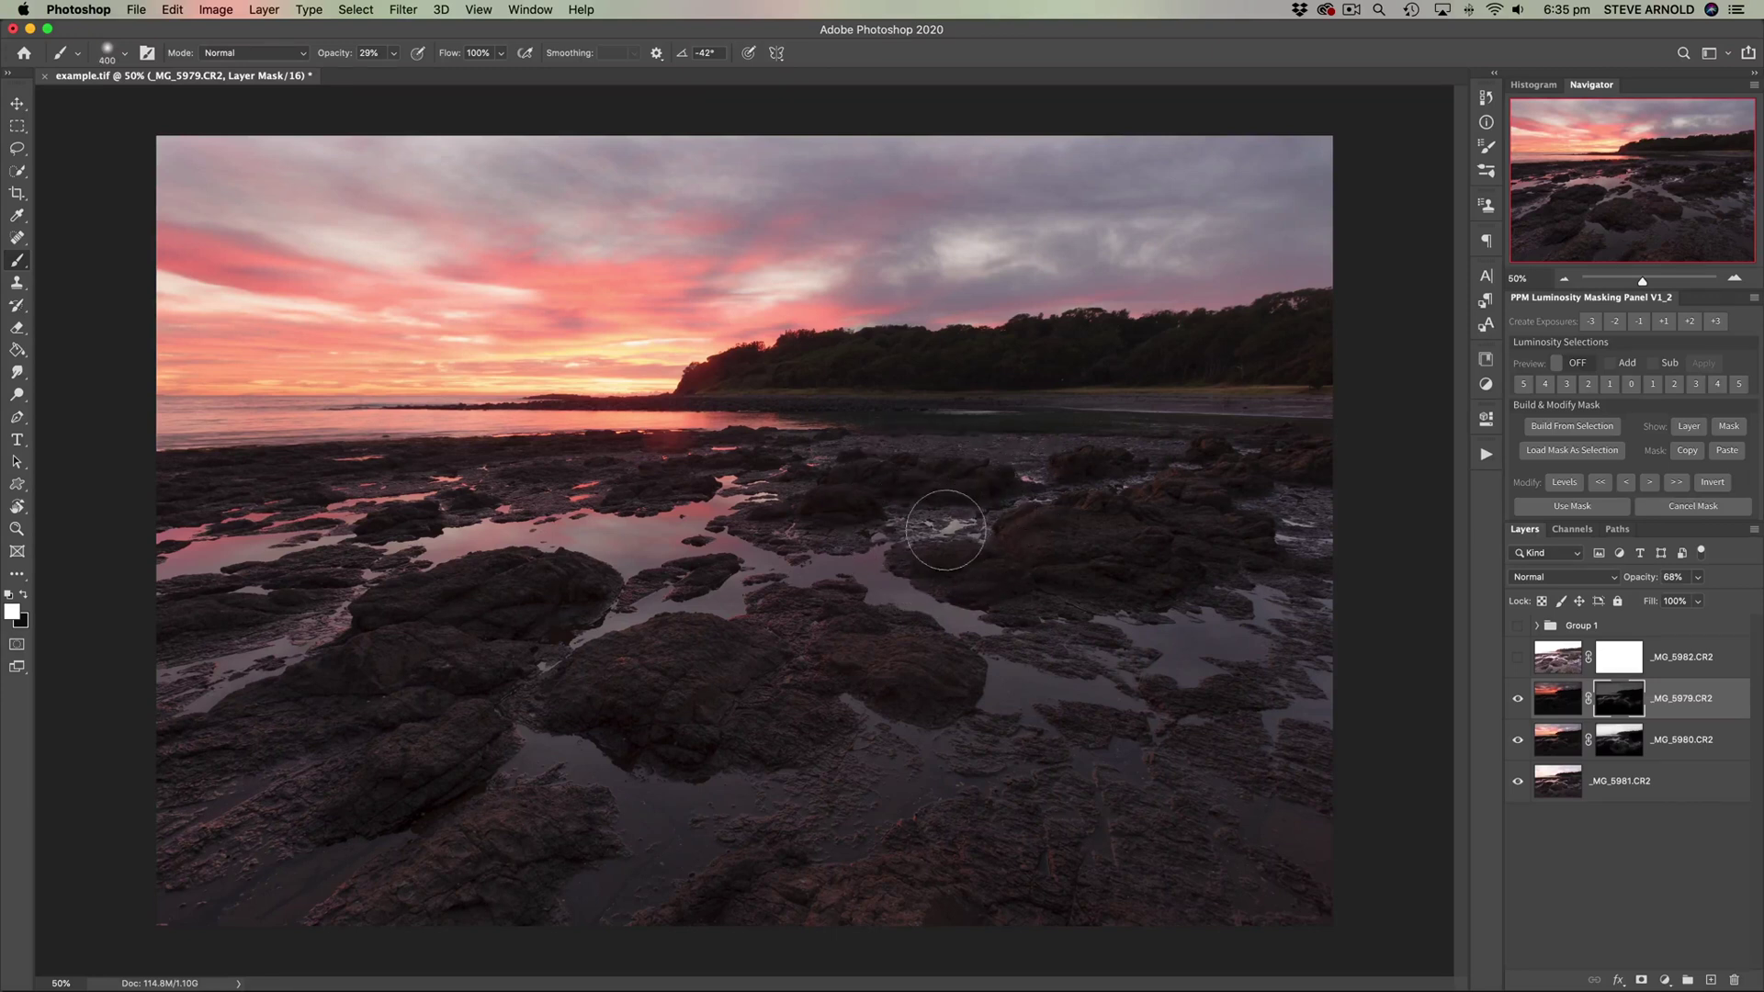
key(bracketleft)
Step: Compare the blend with and without the _MG_5979.CR2 layer, examining the bright sky near the horizon and the water reflections
click(1518, 704)
click(1518, 704)
click(1518, 703)
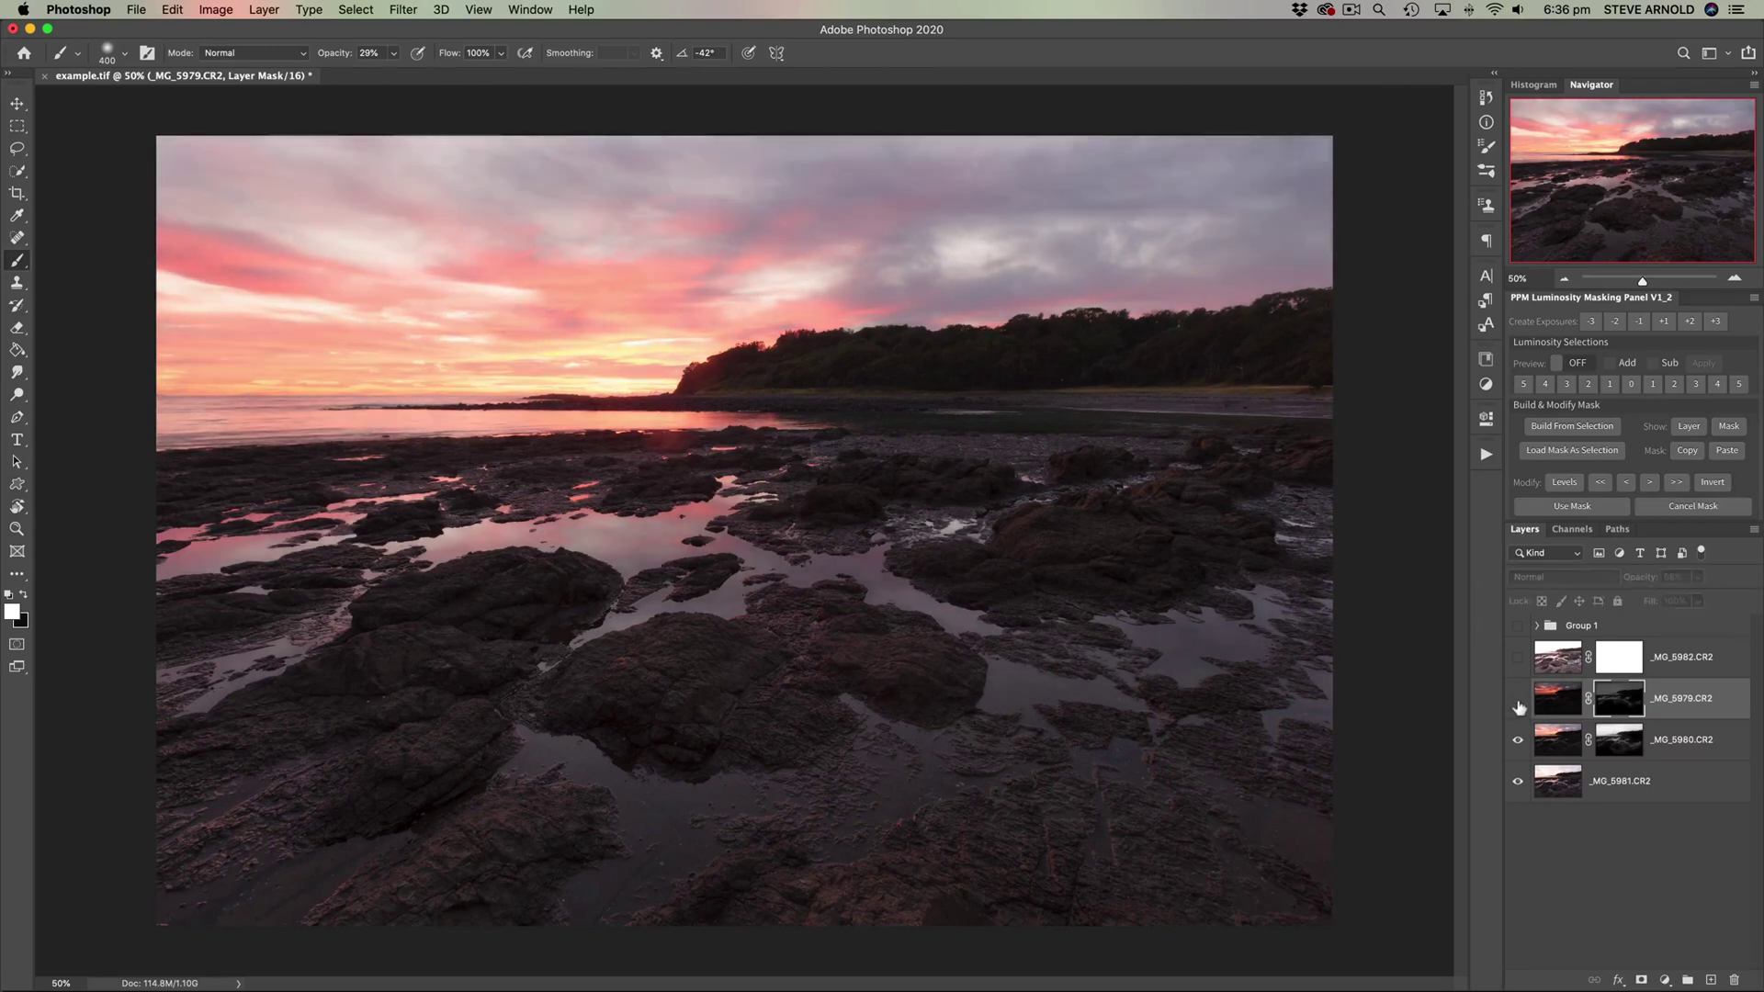
click(1518, 703)
click(1517, 704)
click(1518, 704)
click(1517, 704)
click(1517, 703)
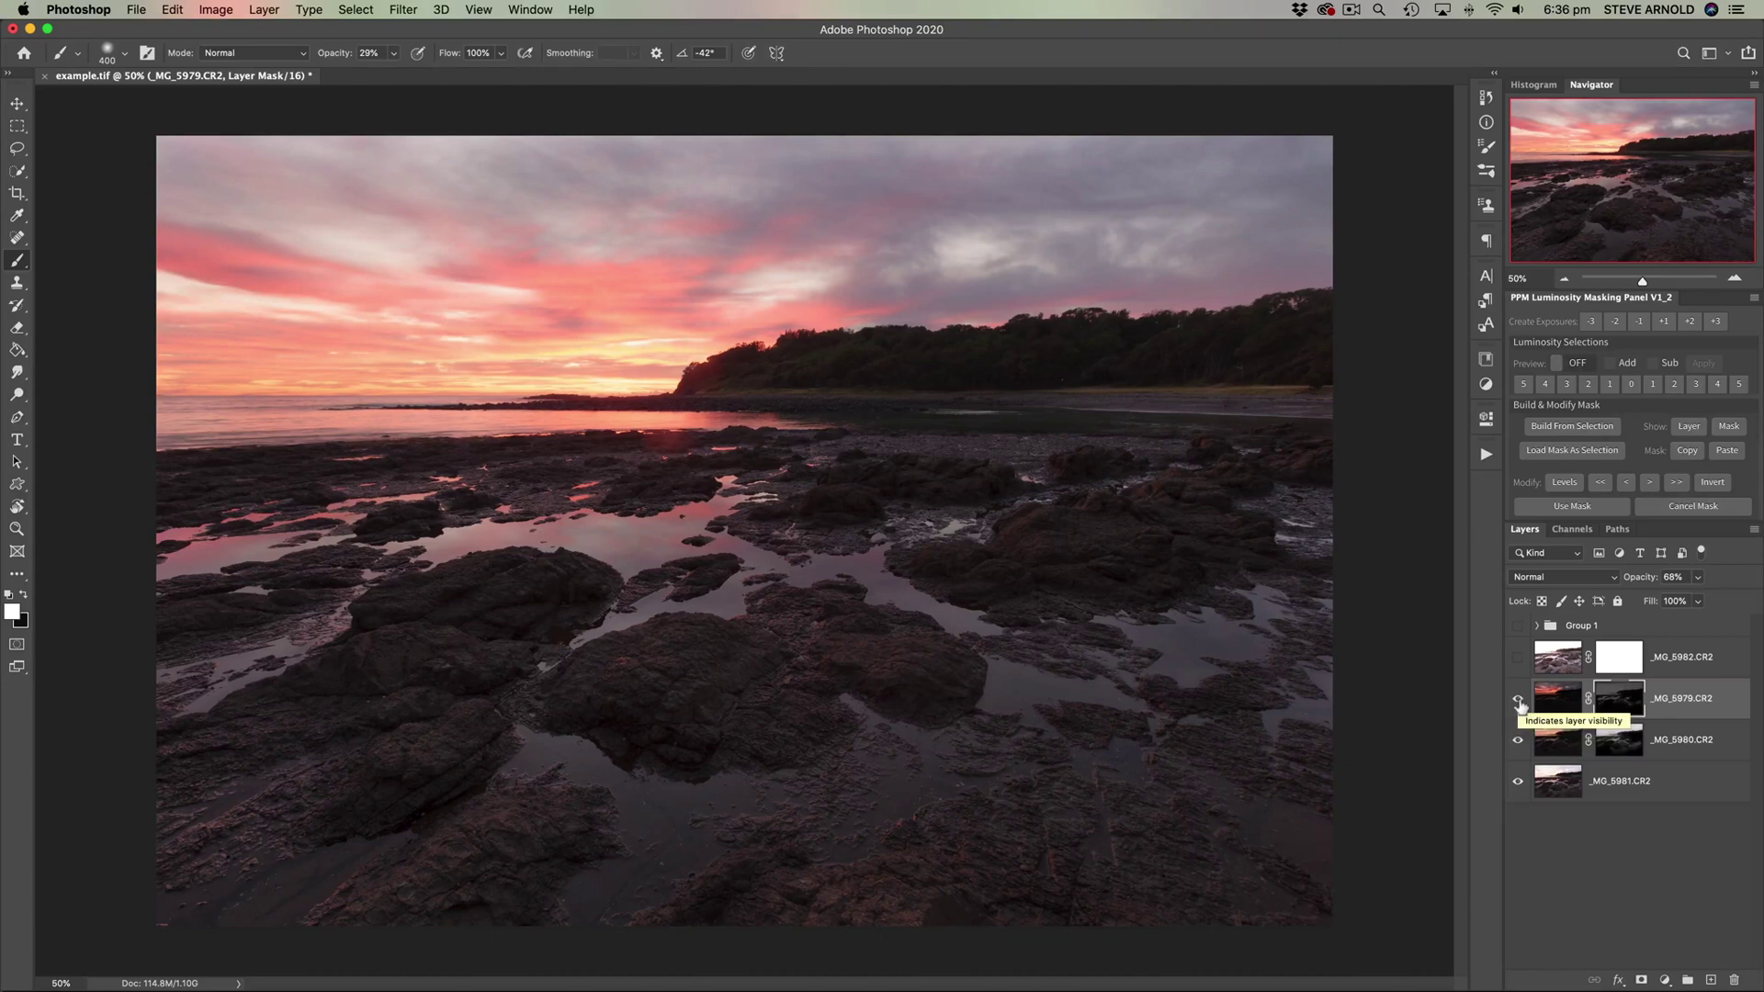
click(1518, 704)
click(1518, 704)
click(1520, 704)
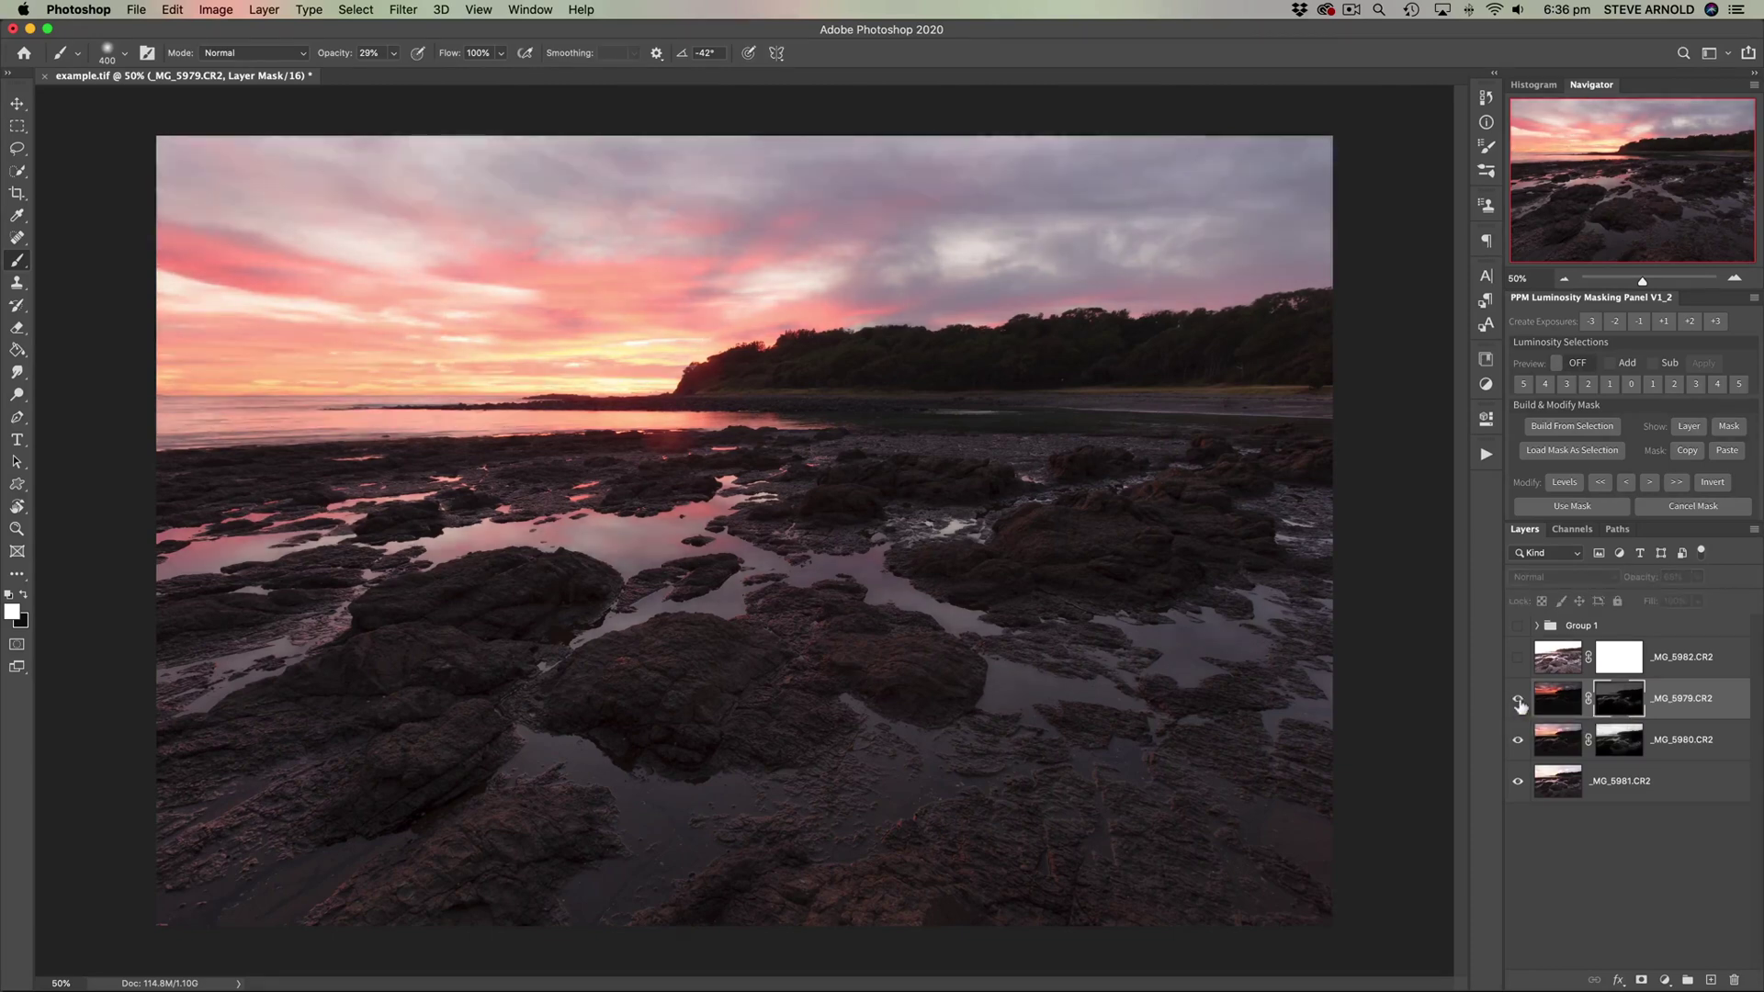
click(1520, 704)
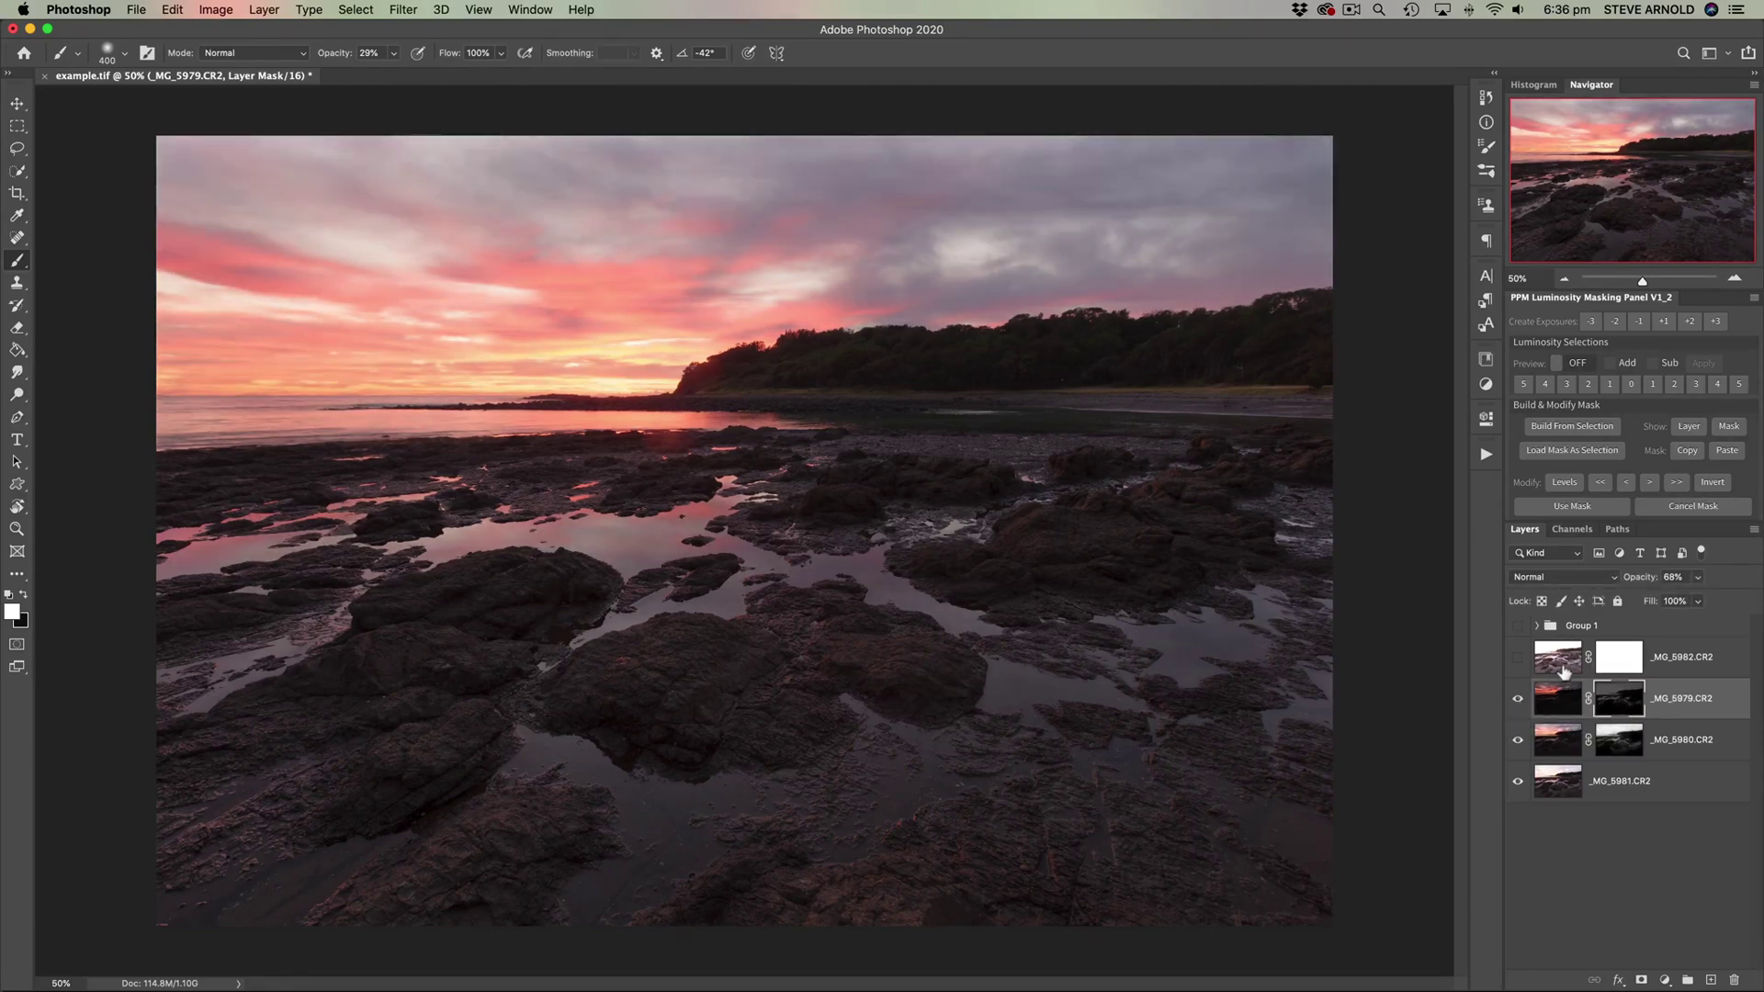
Step: Show the _MG_5982.CR2 layer, compare the image with and without it, and invert its layer mask to black
click(1563, 668)
click(1517, 658)
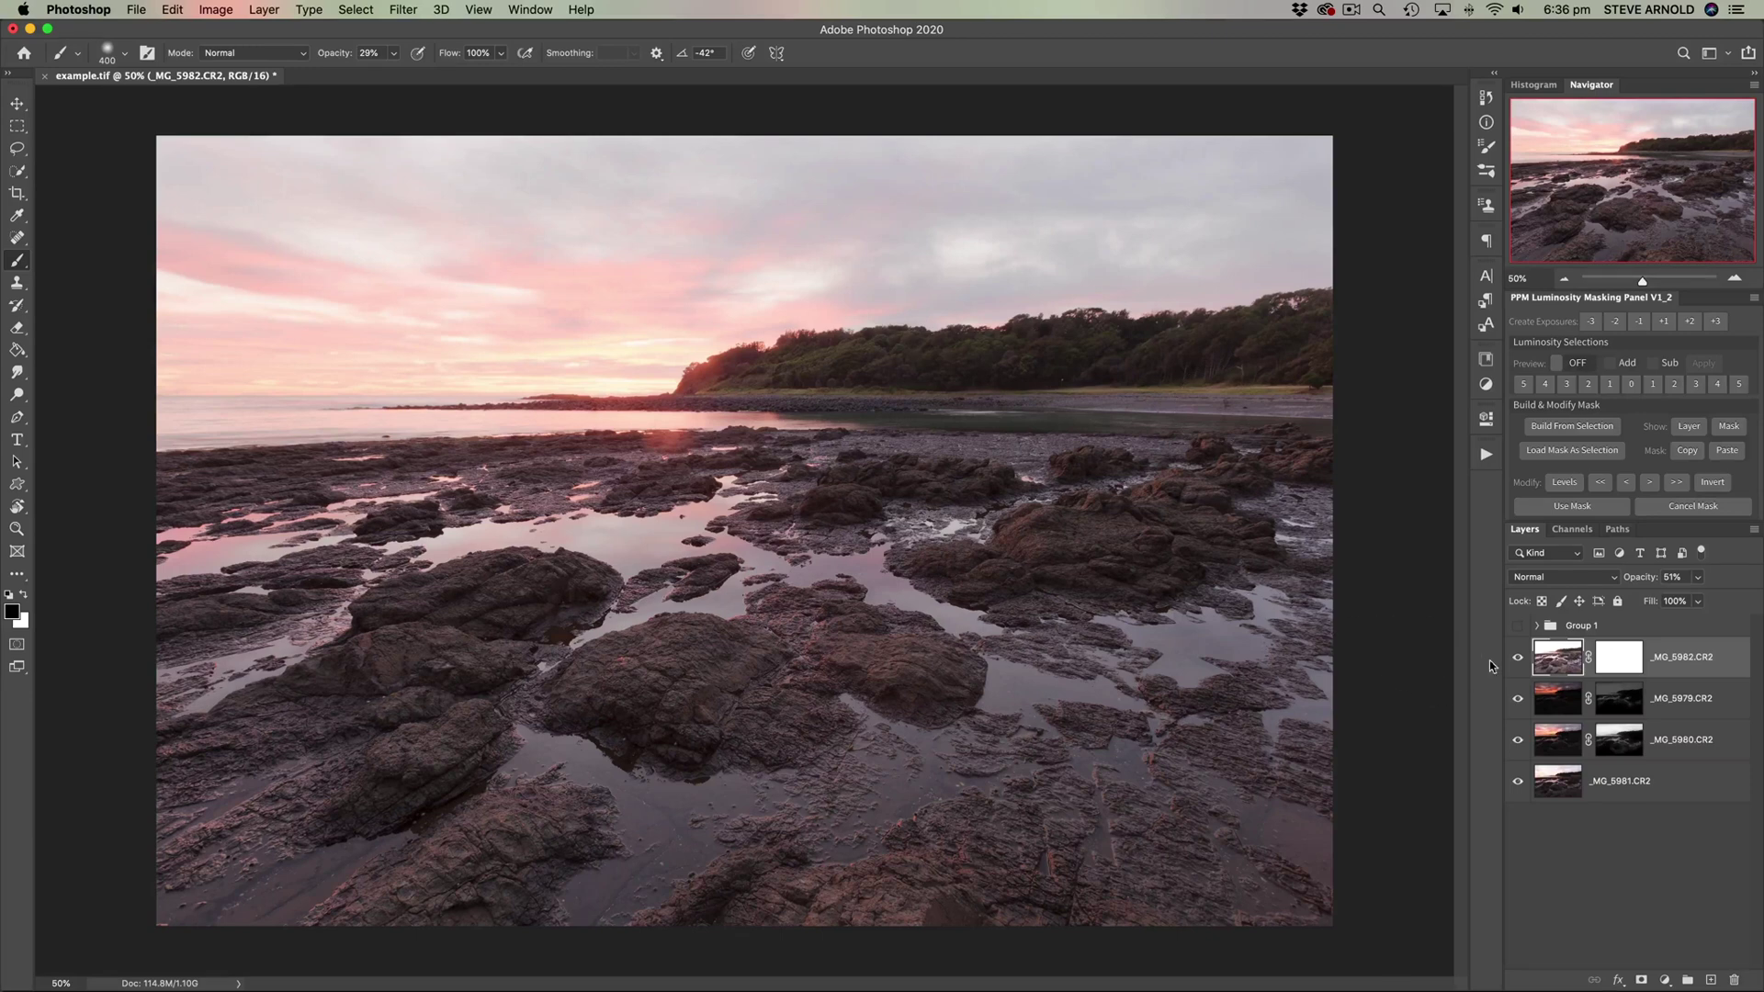
click(1519, 659)
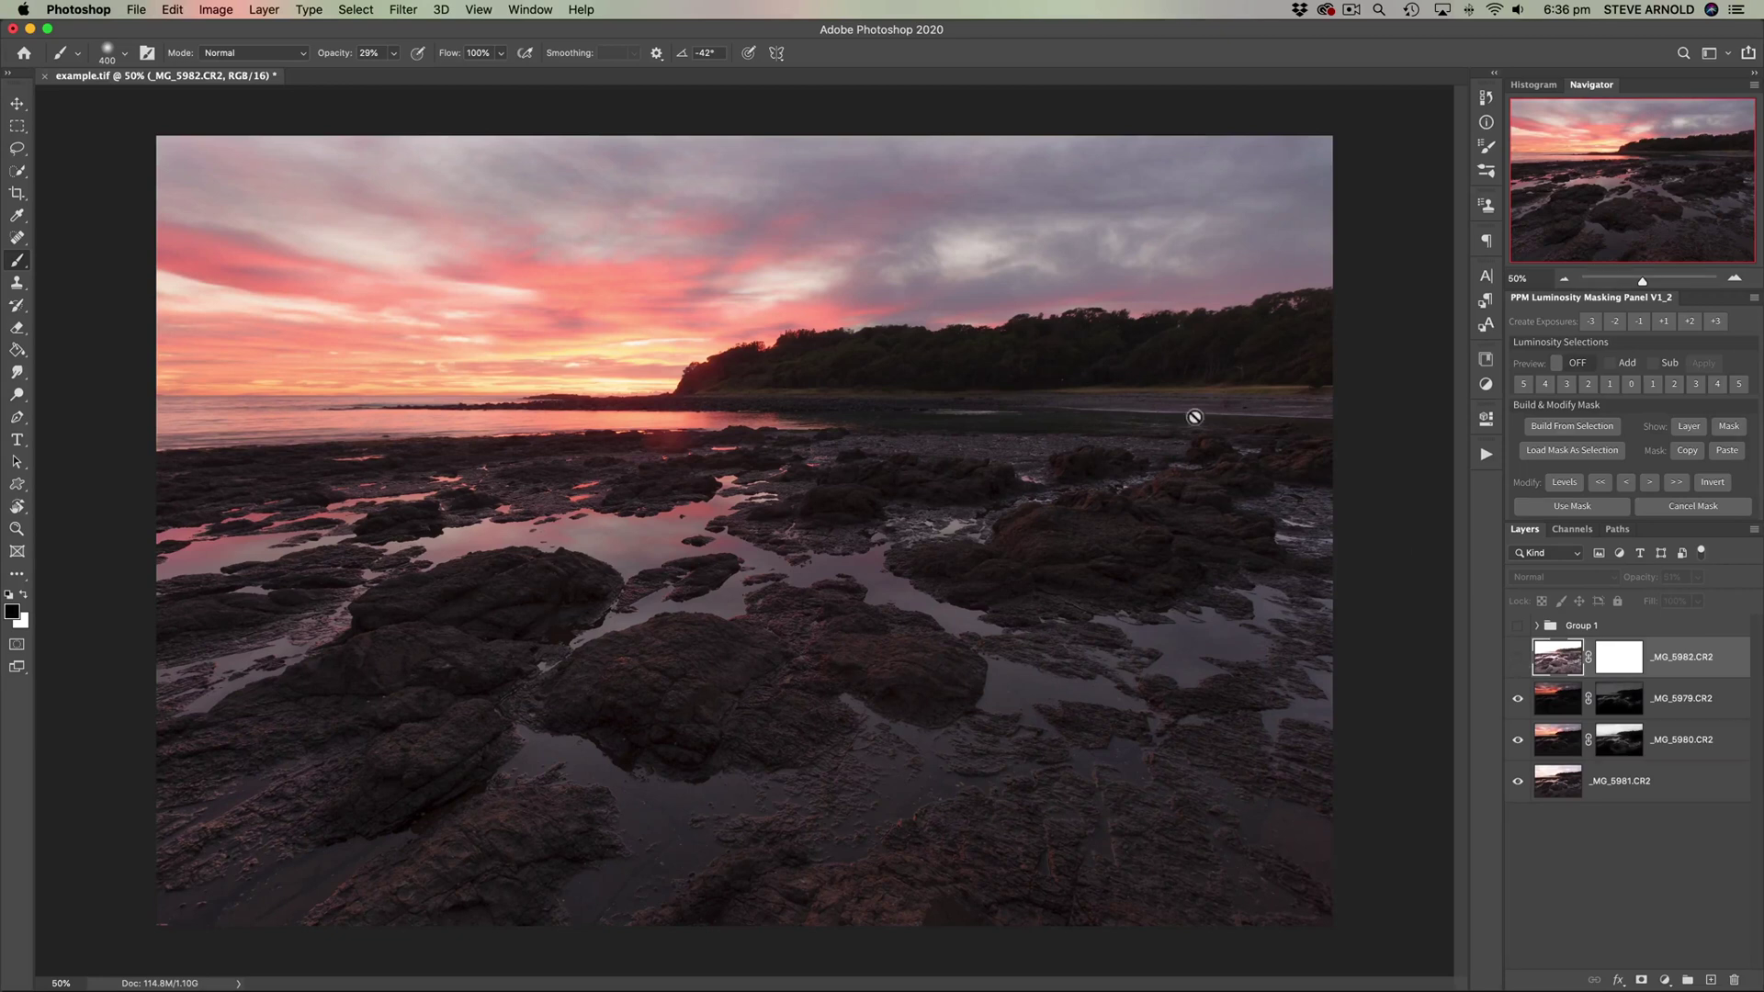
click(1518, 660)
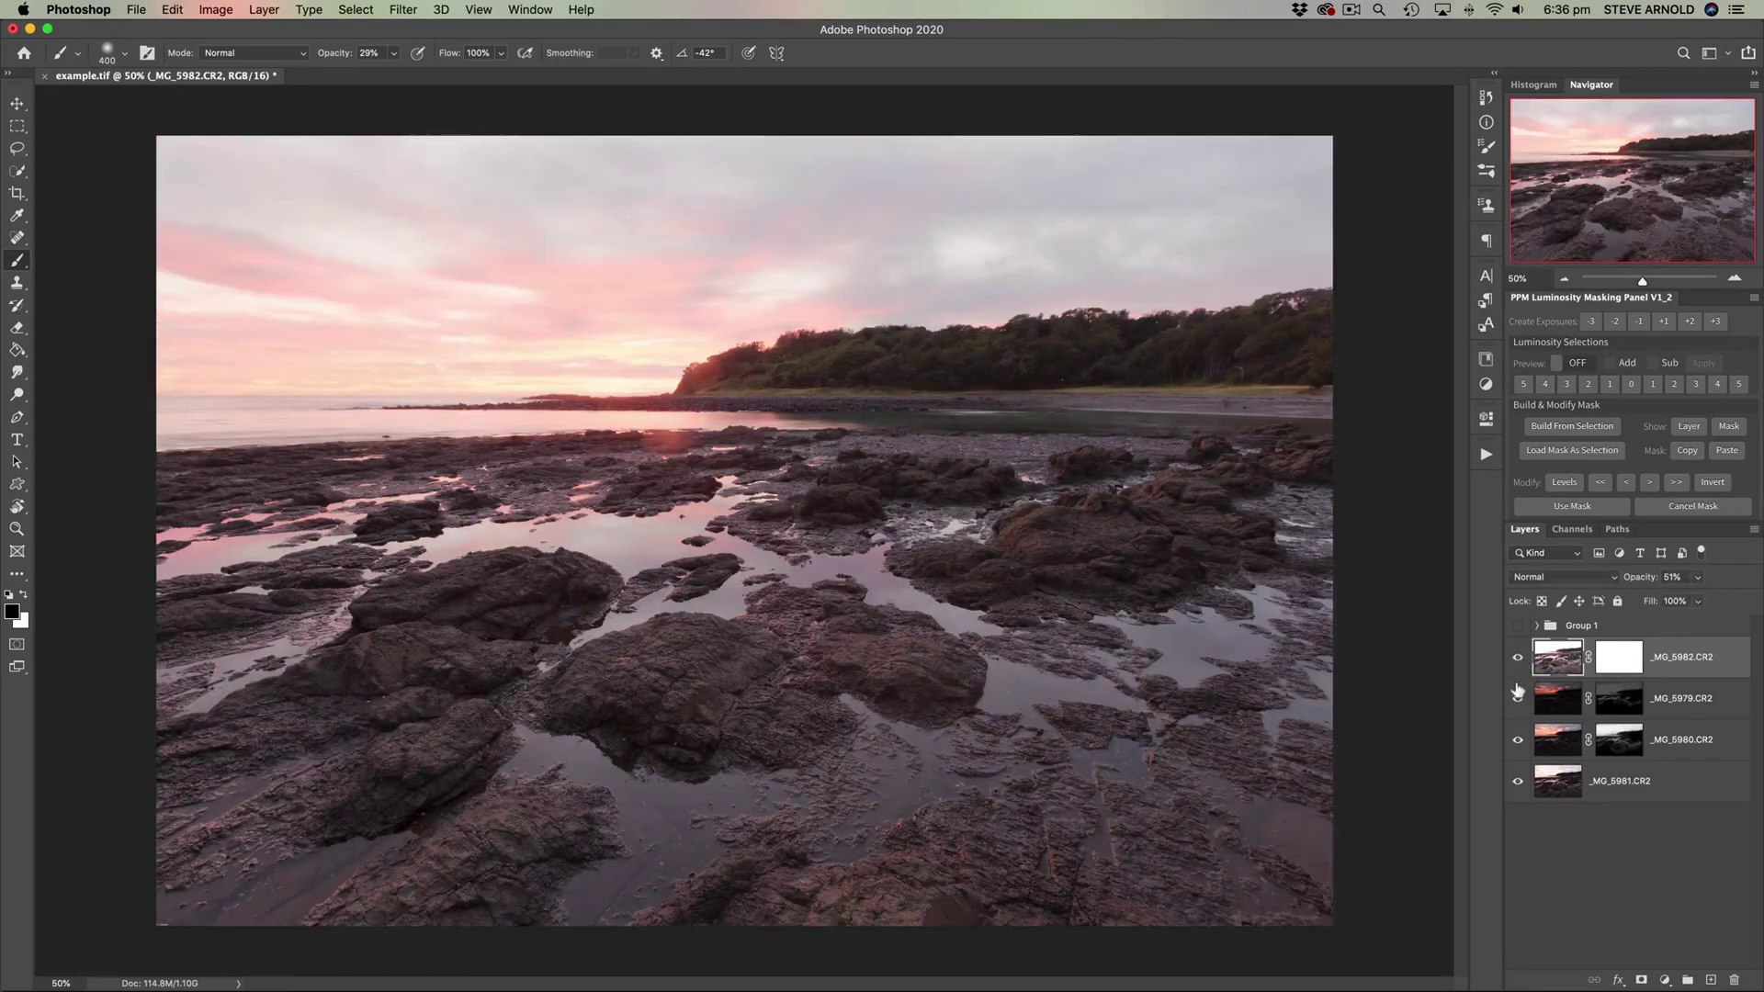
click(1613, 667)
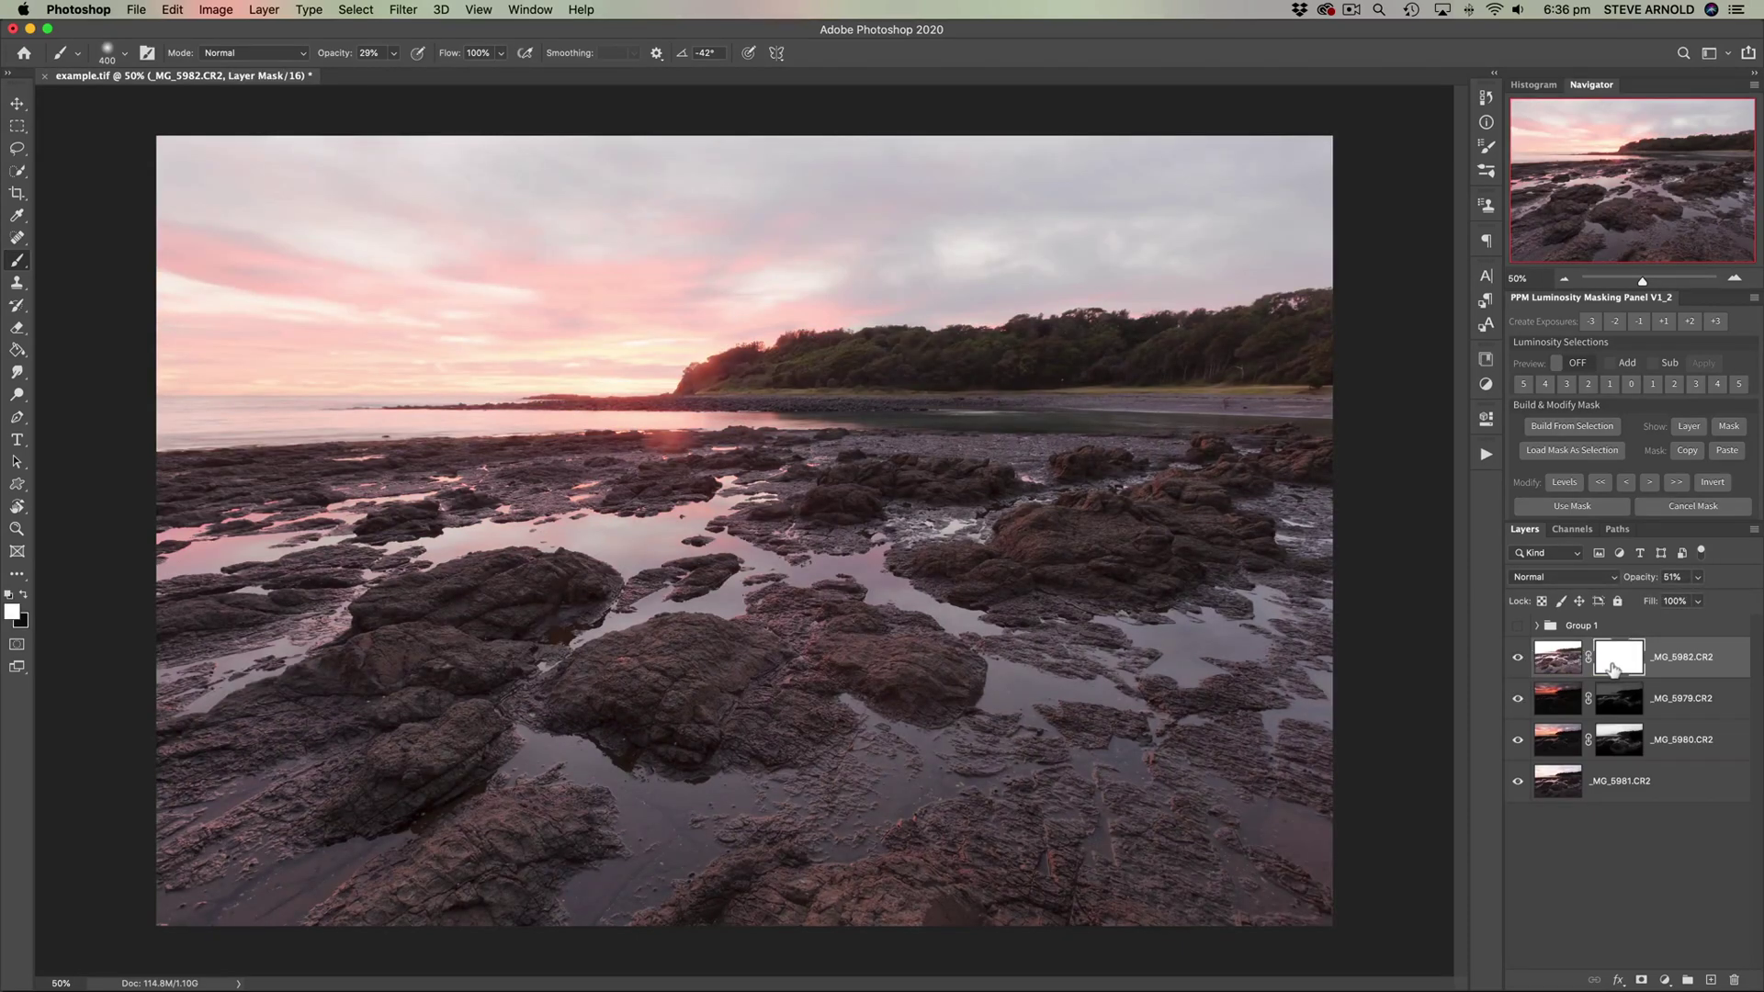
key(super+i)
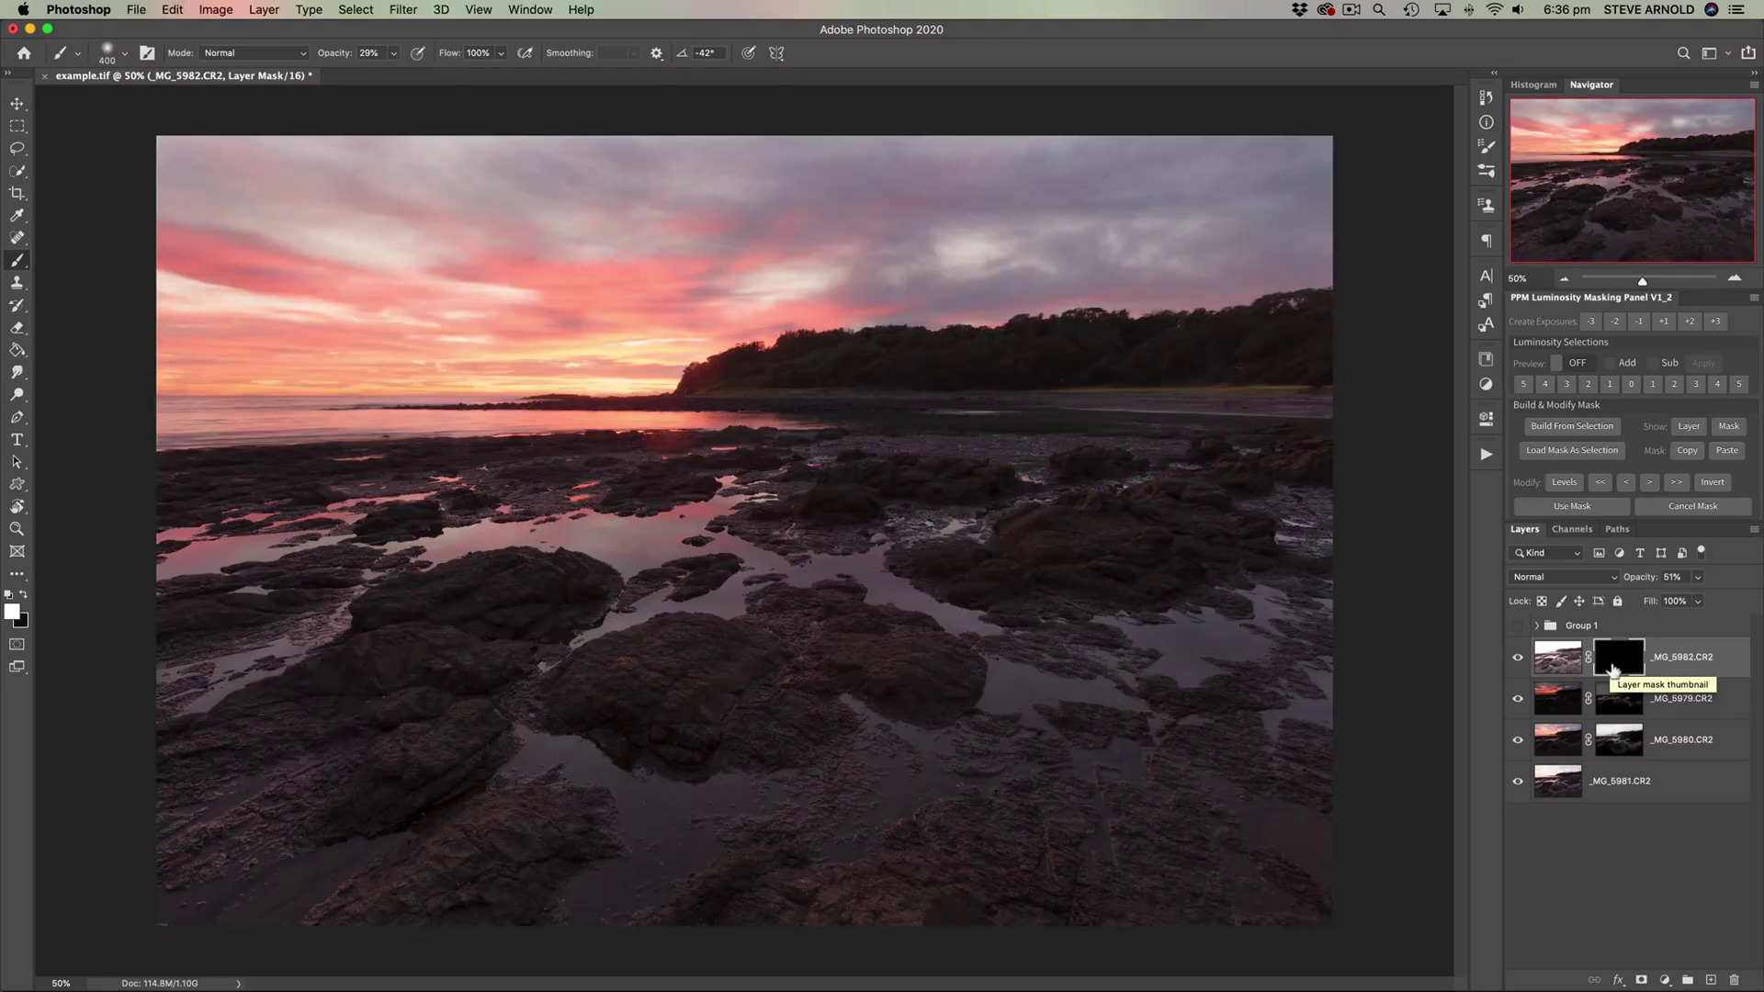
Step: Load the composite RGB channel as a selection, save it as a new alpha channel, and display that channel alone with the selection cleared
click(1570, 531)
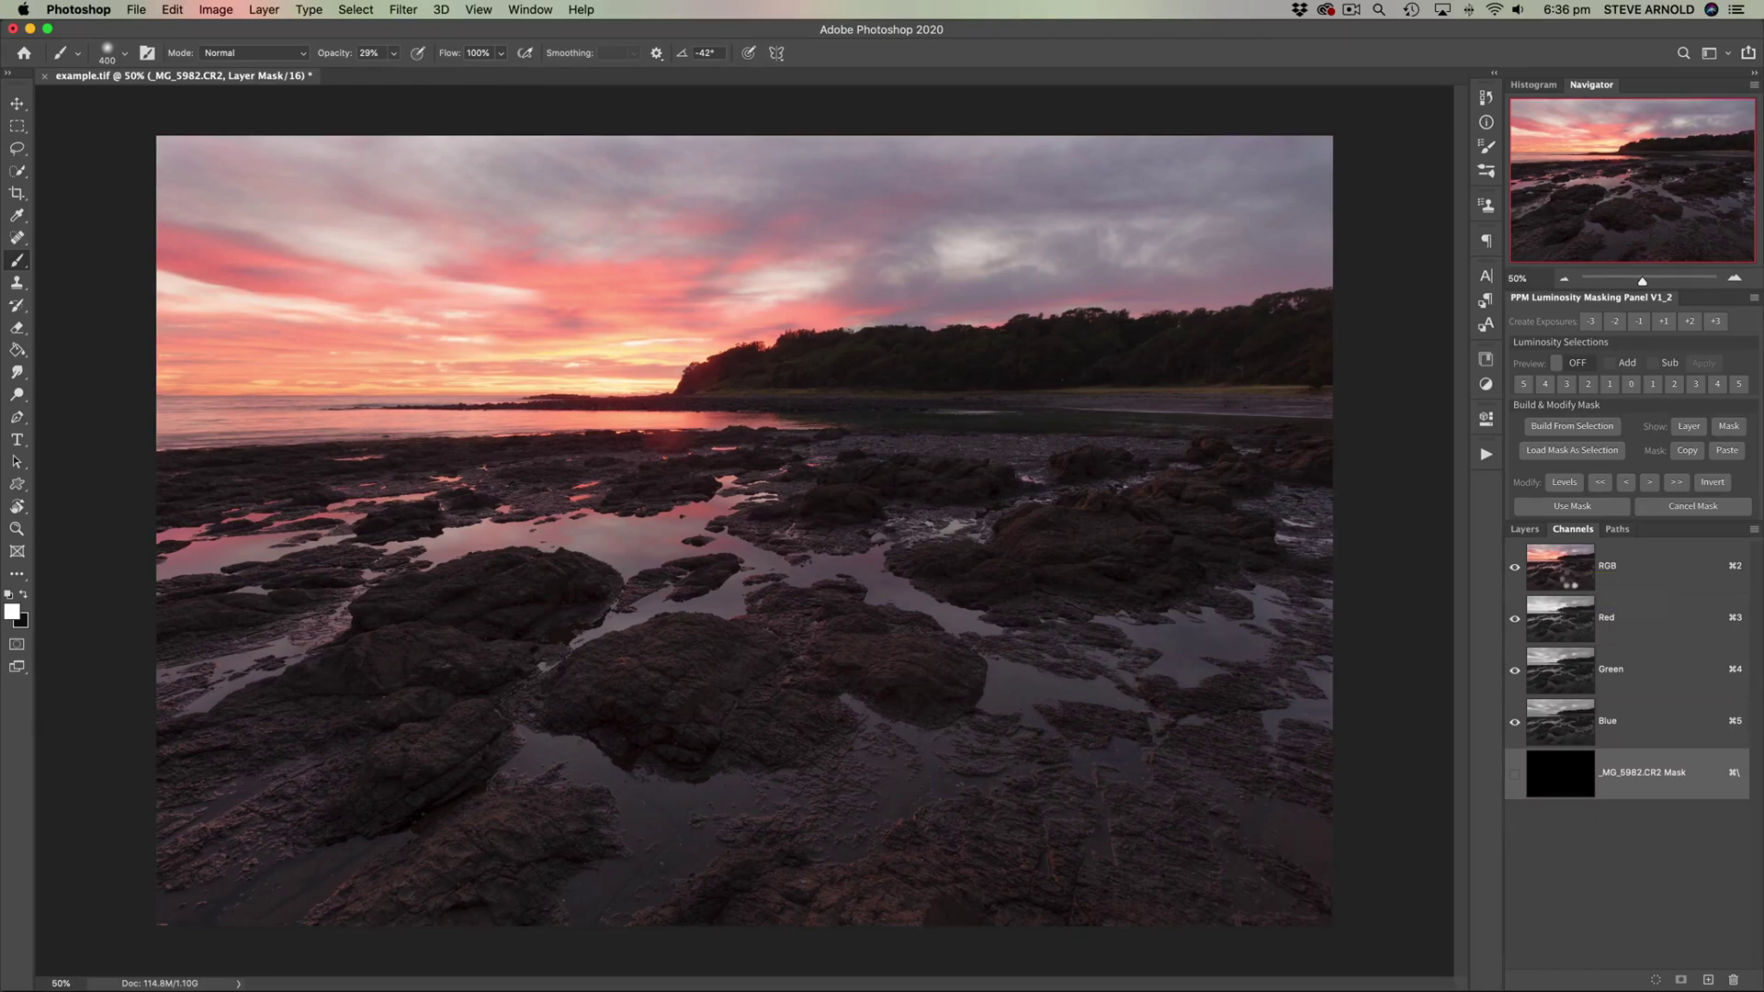
super+click(1572, 584)
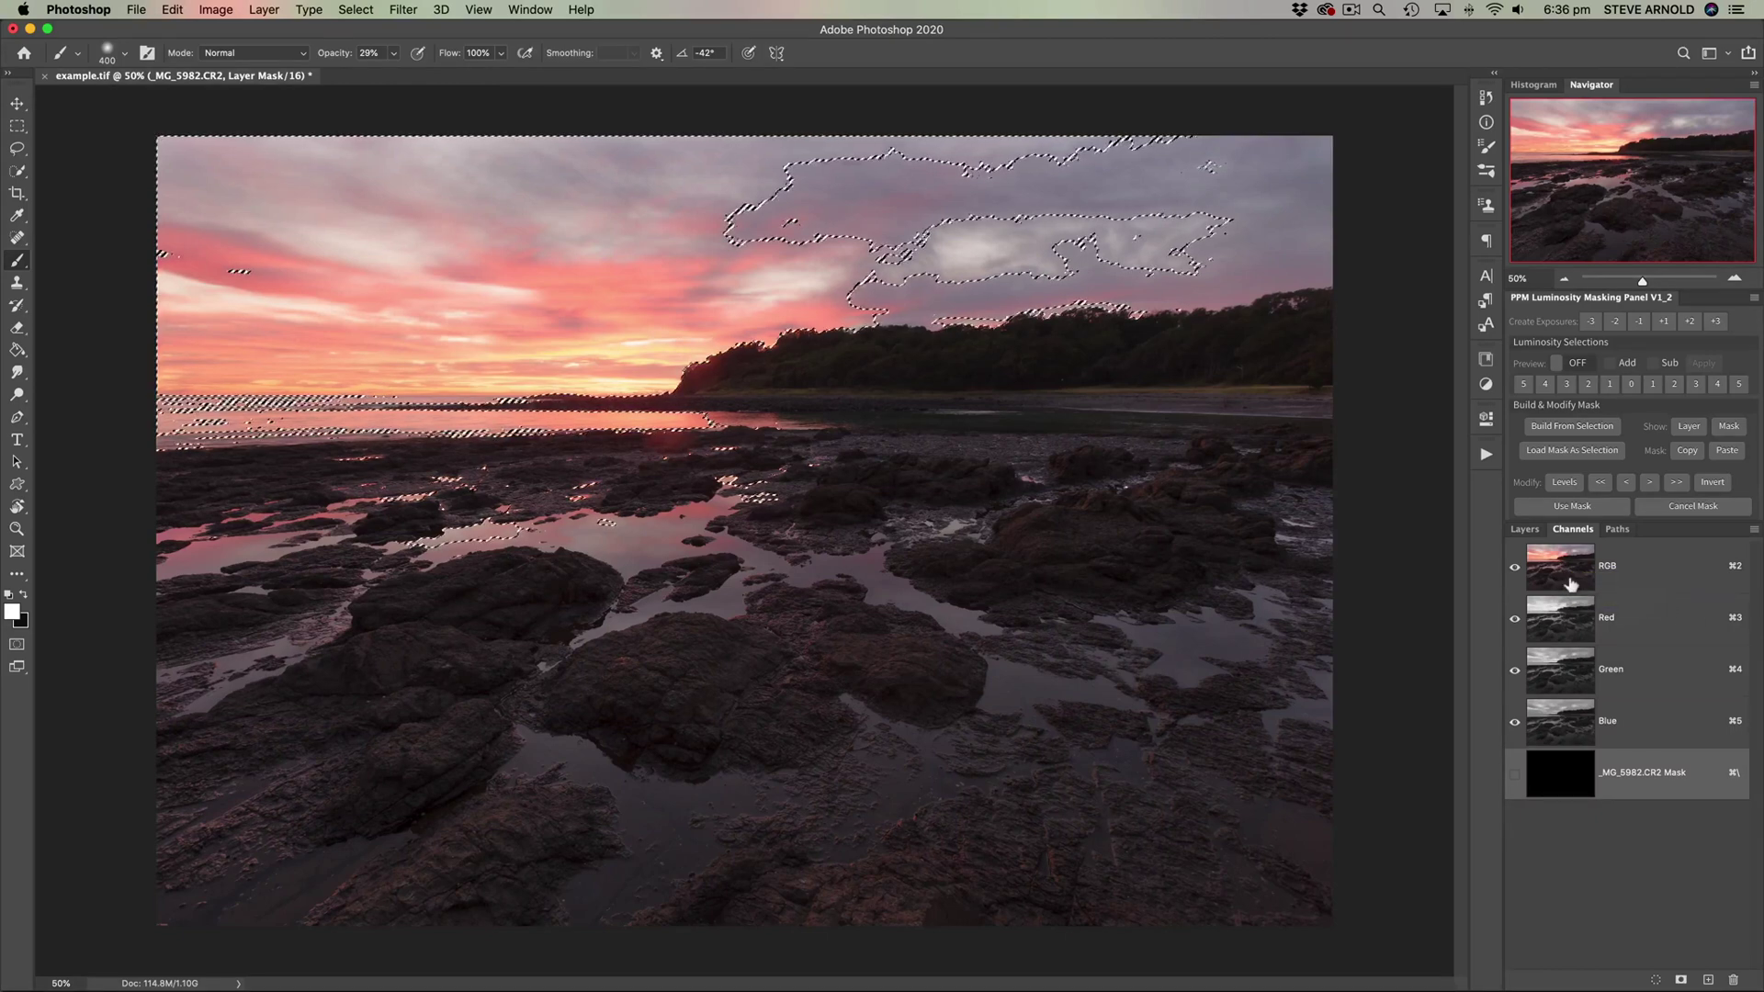
click(1681, 980)
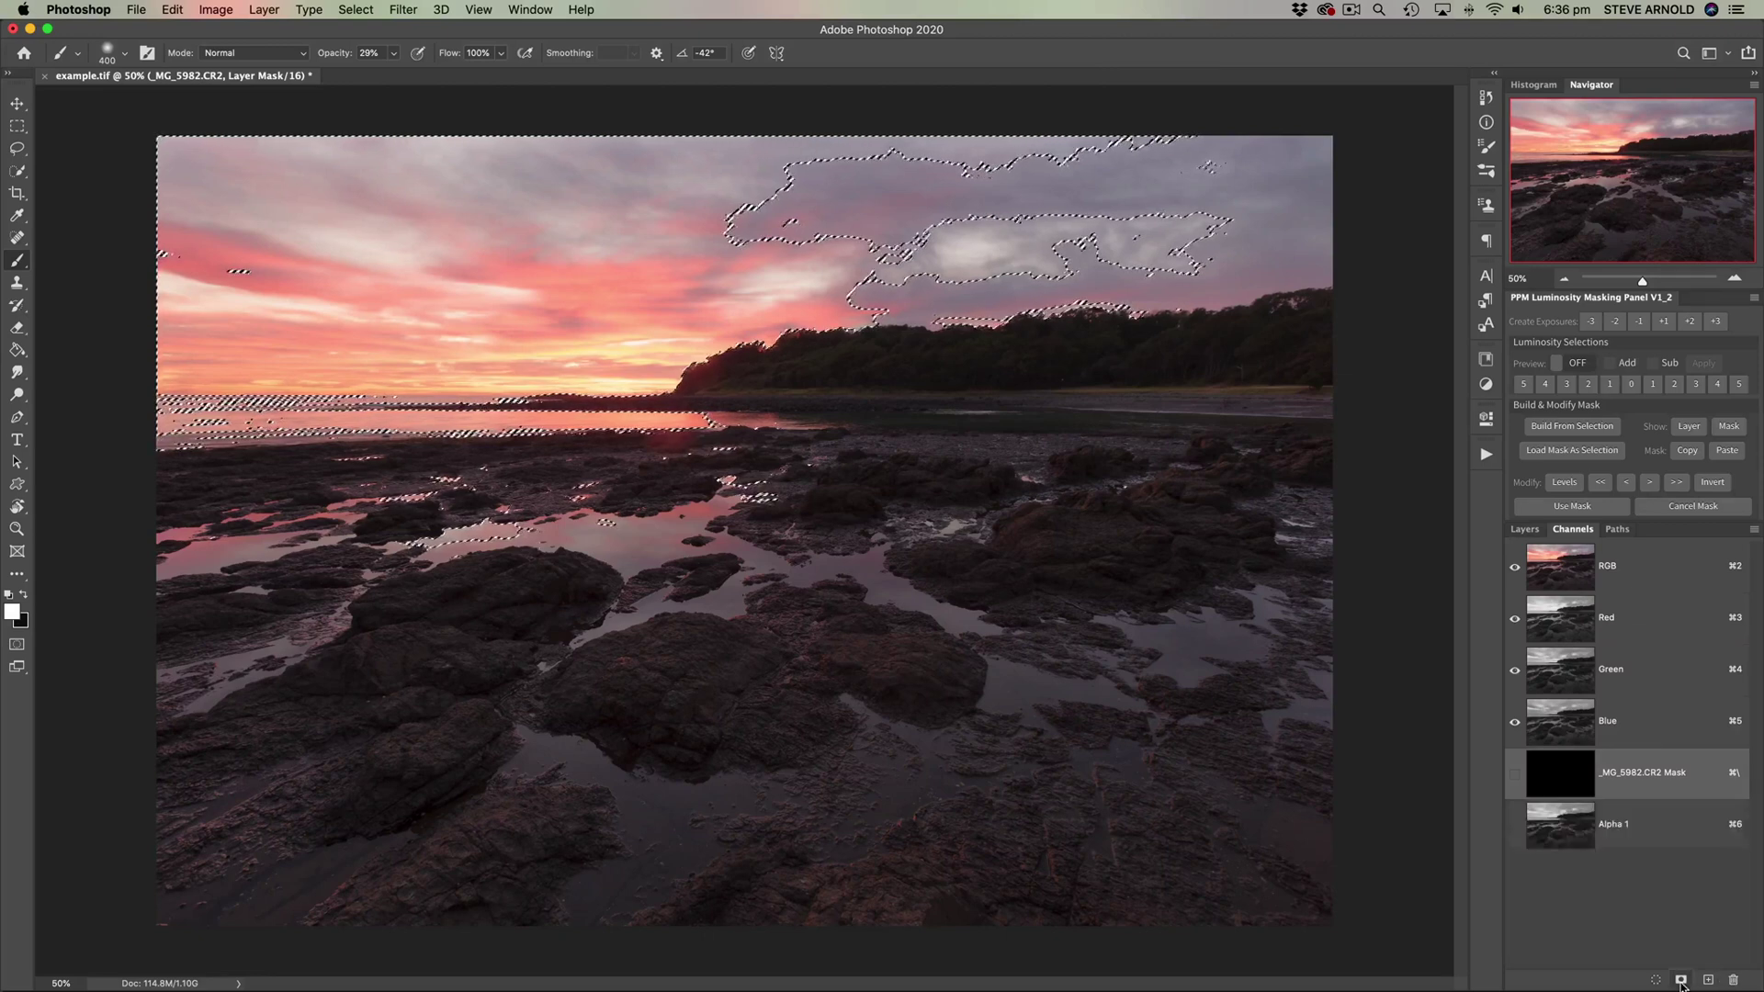
click(1566, 827)
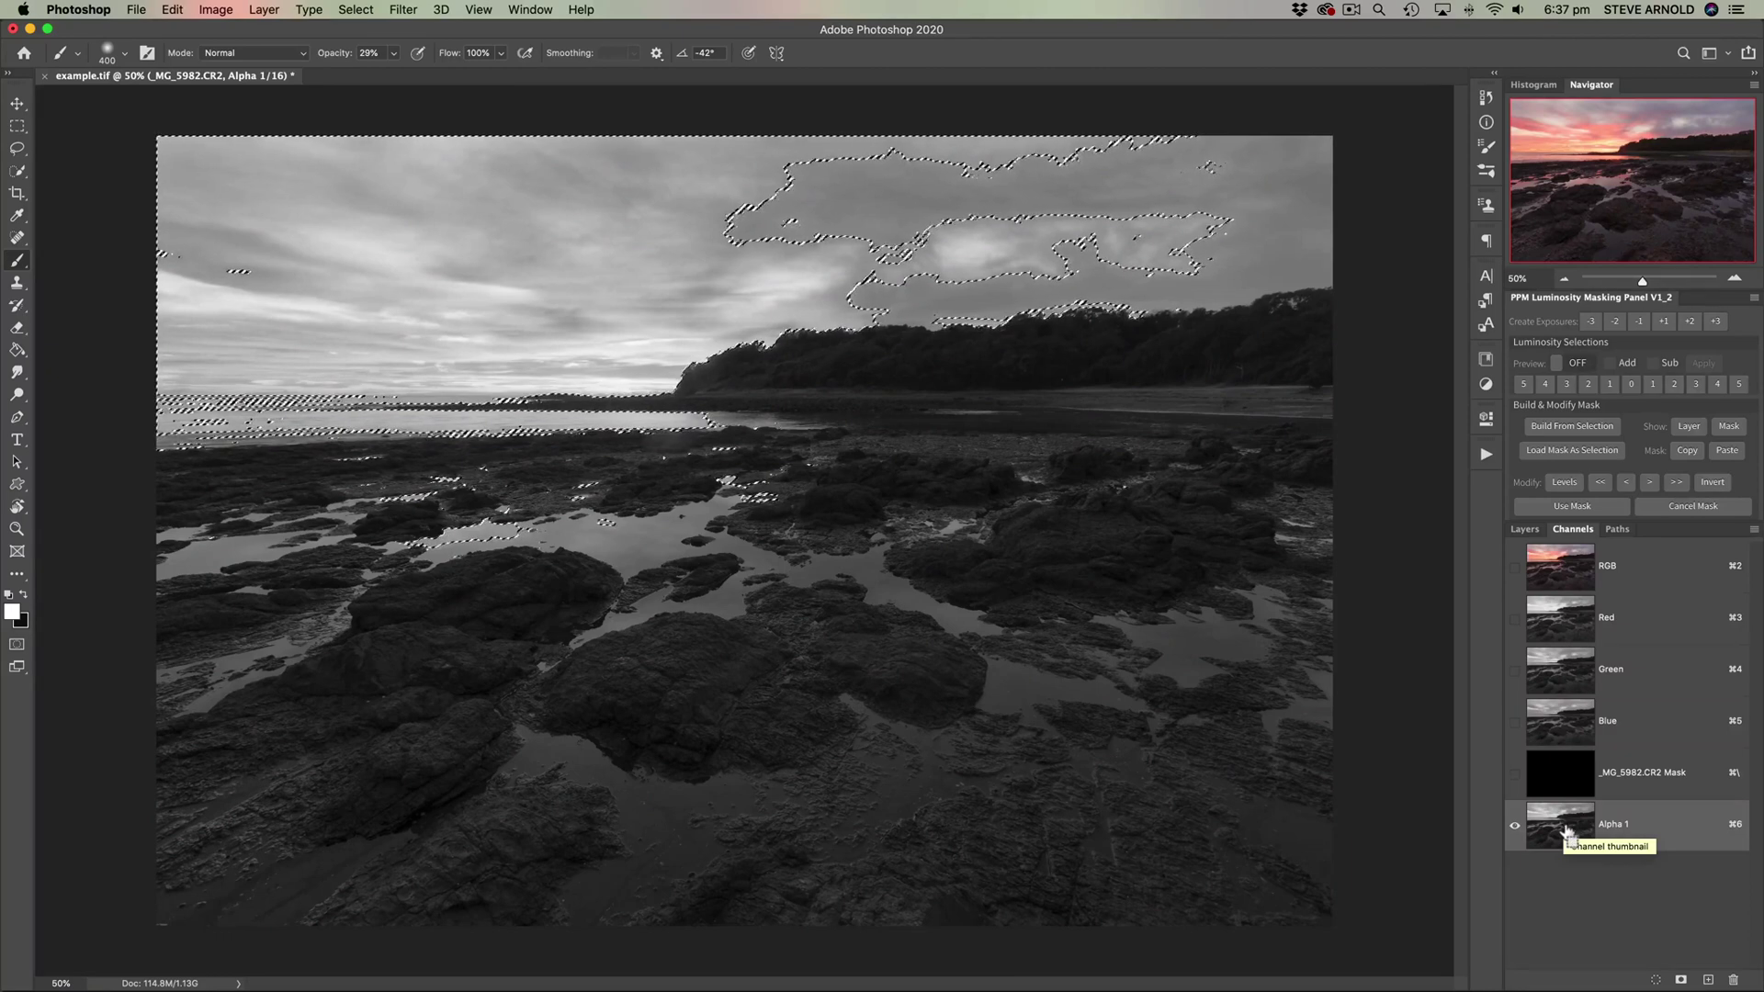
key(super+d)
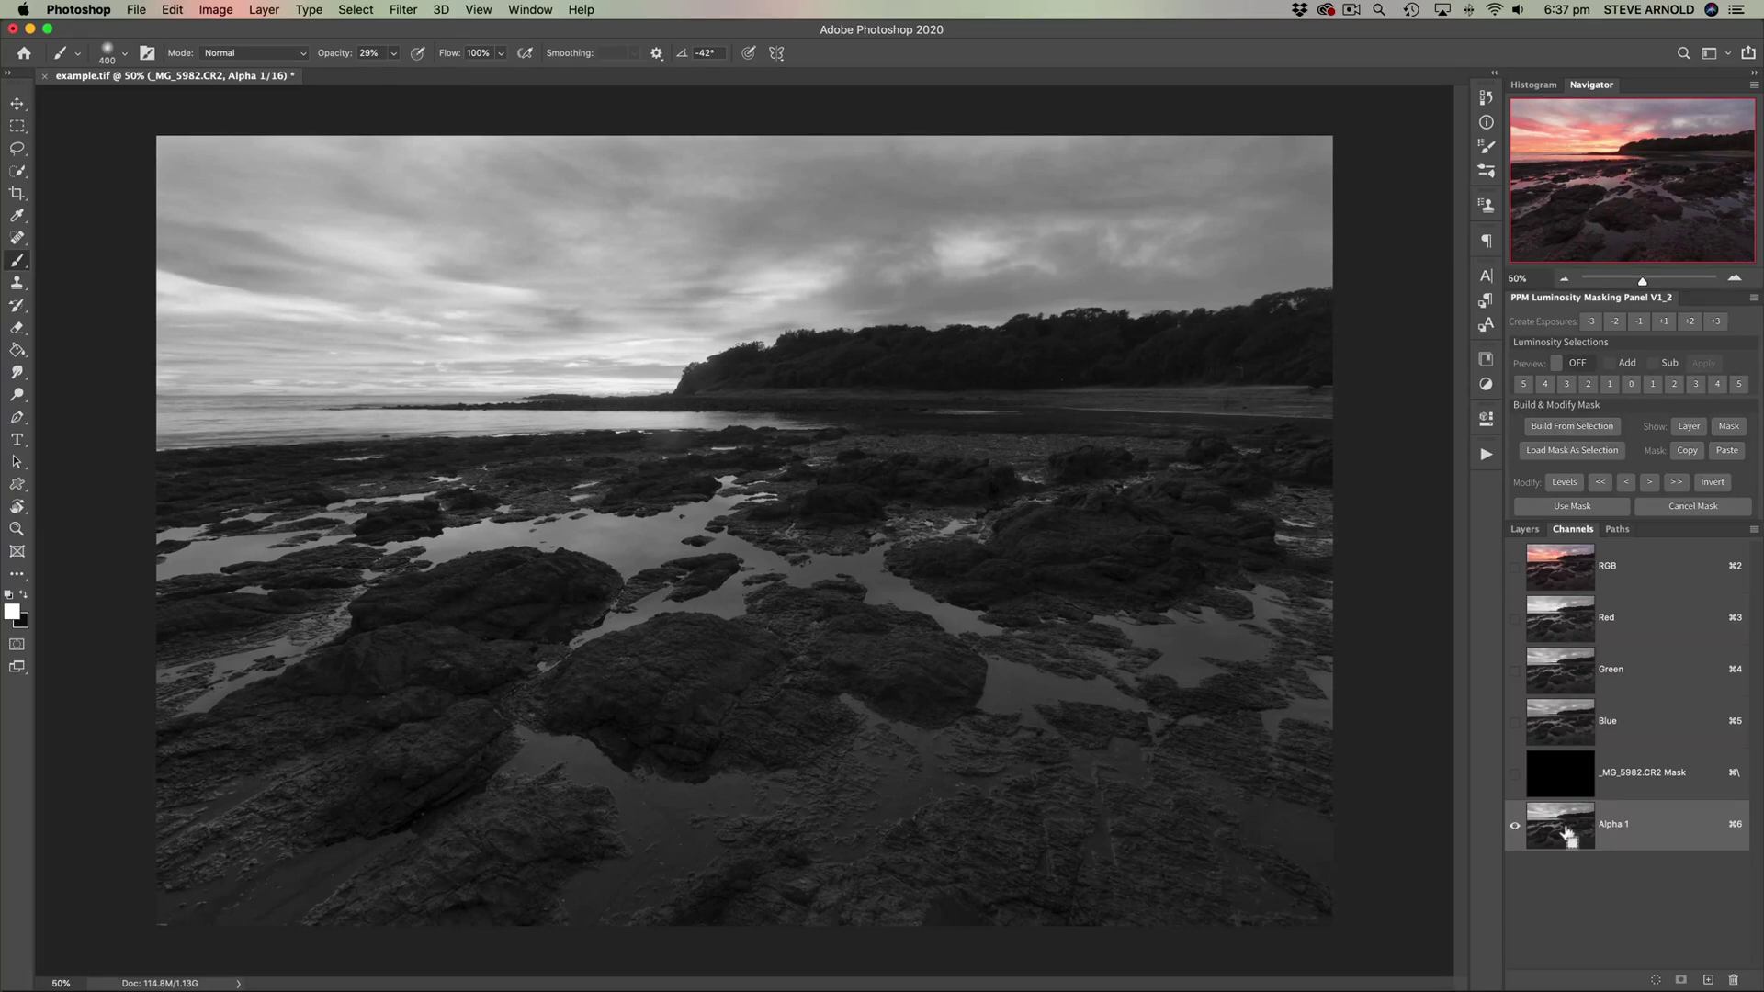
key(super+o)
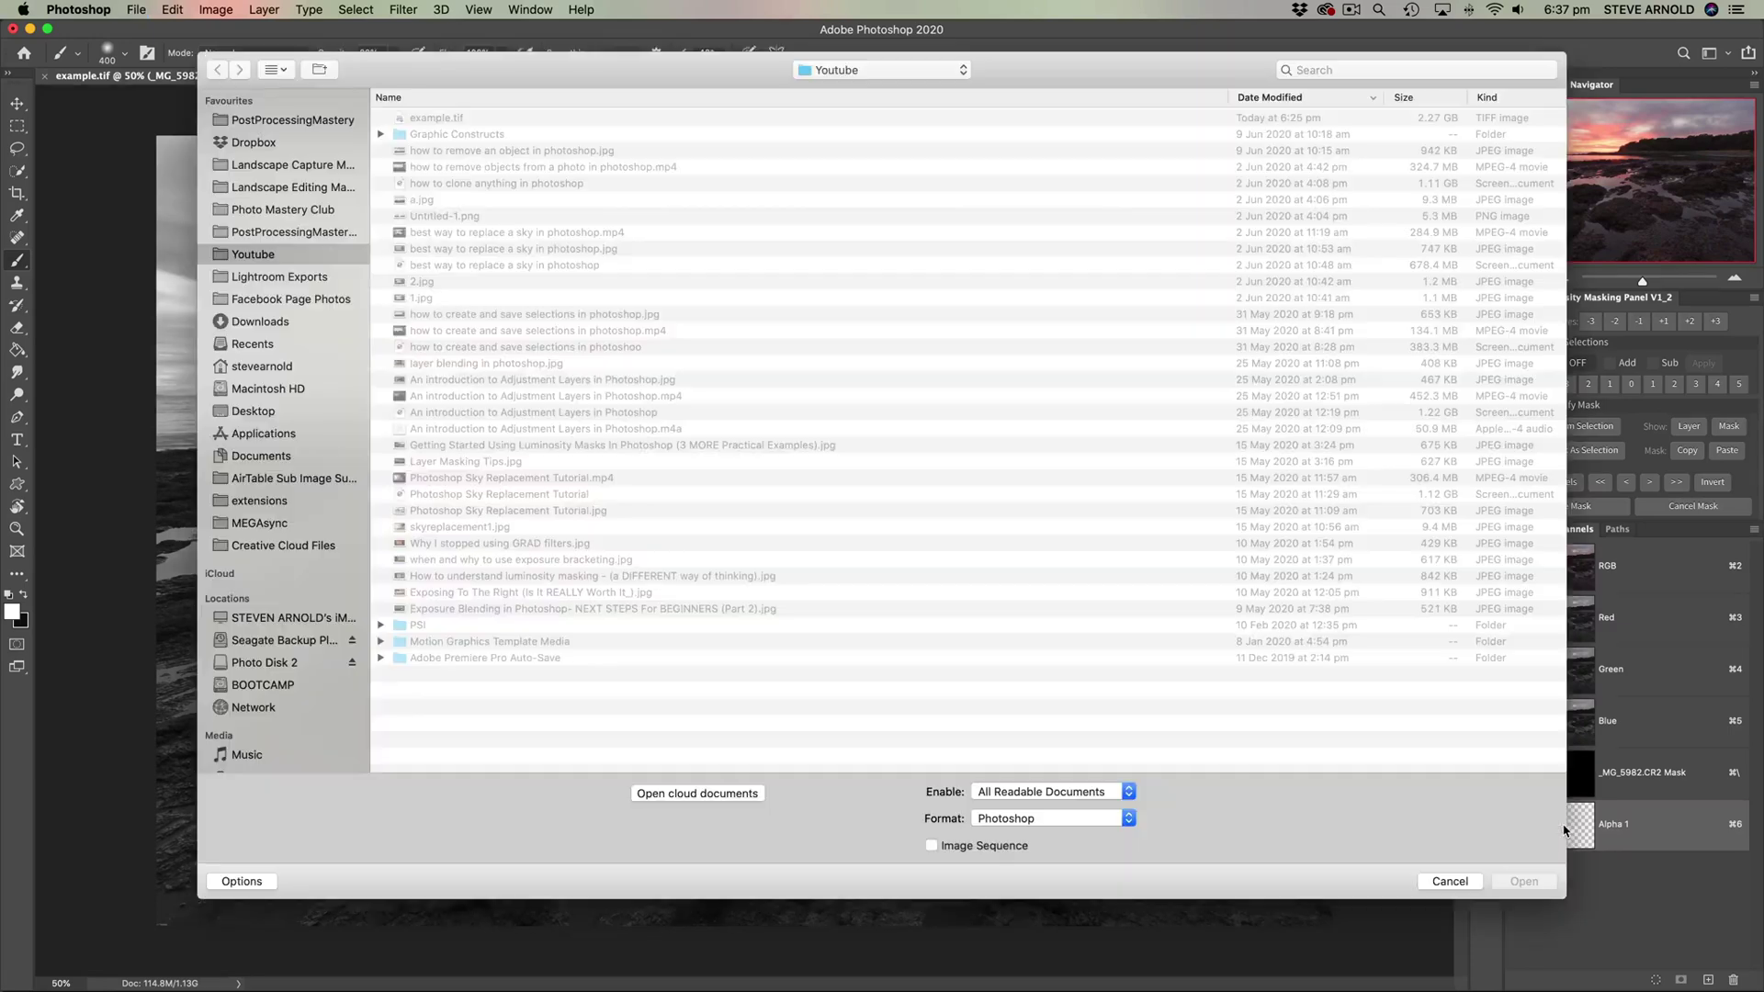
key(Escape)
key(super+i)
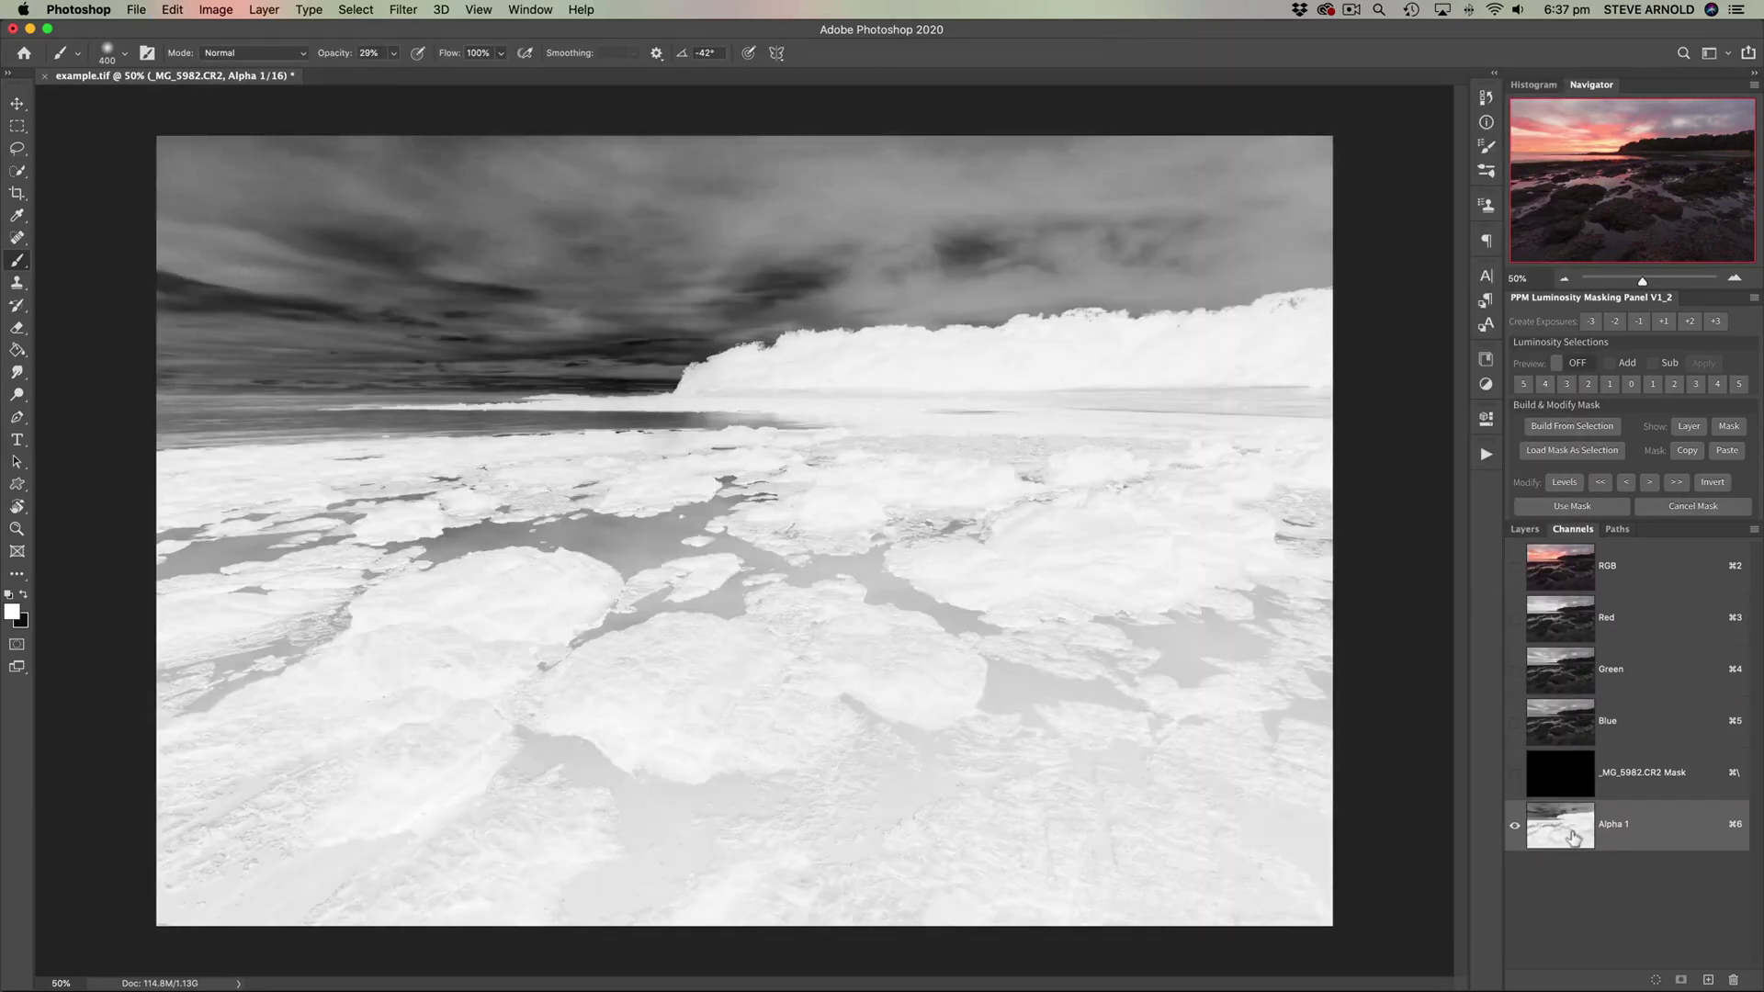
key(super+z)
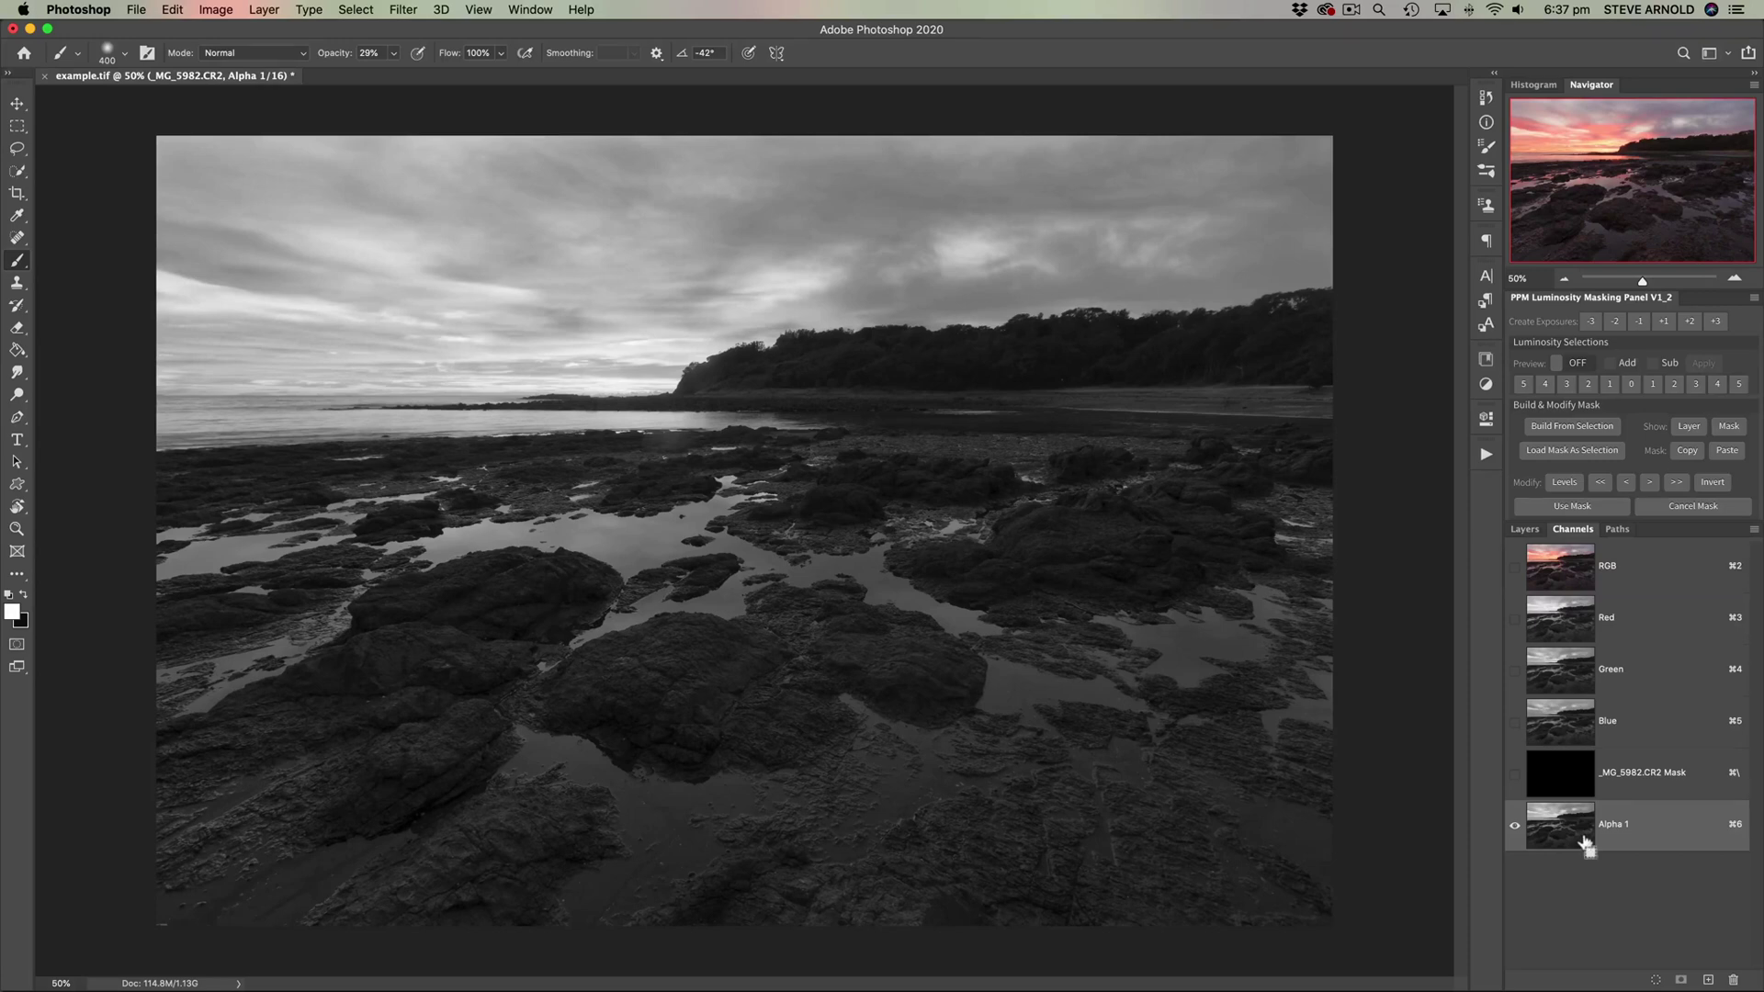
key(super+o)
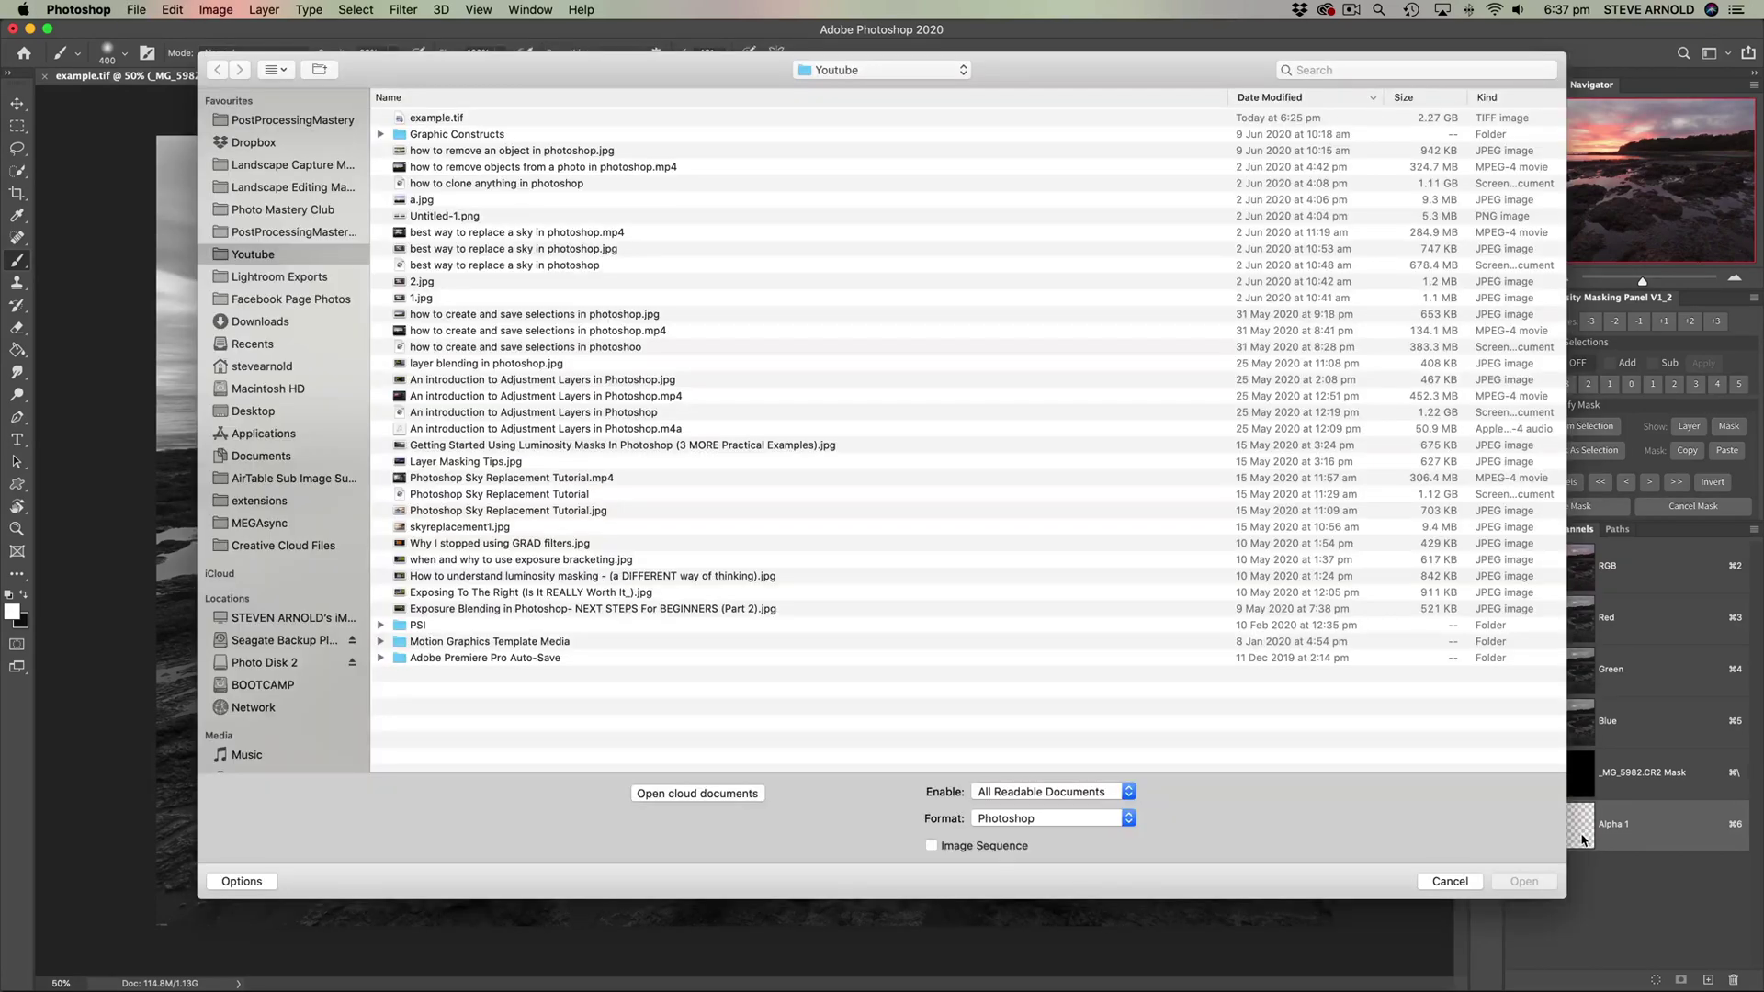
key(Escape)
key(super+i)
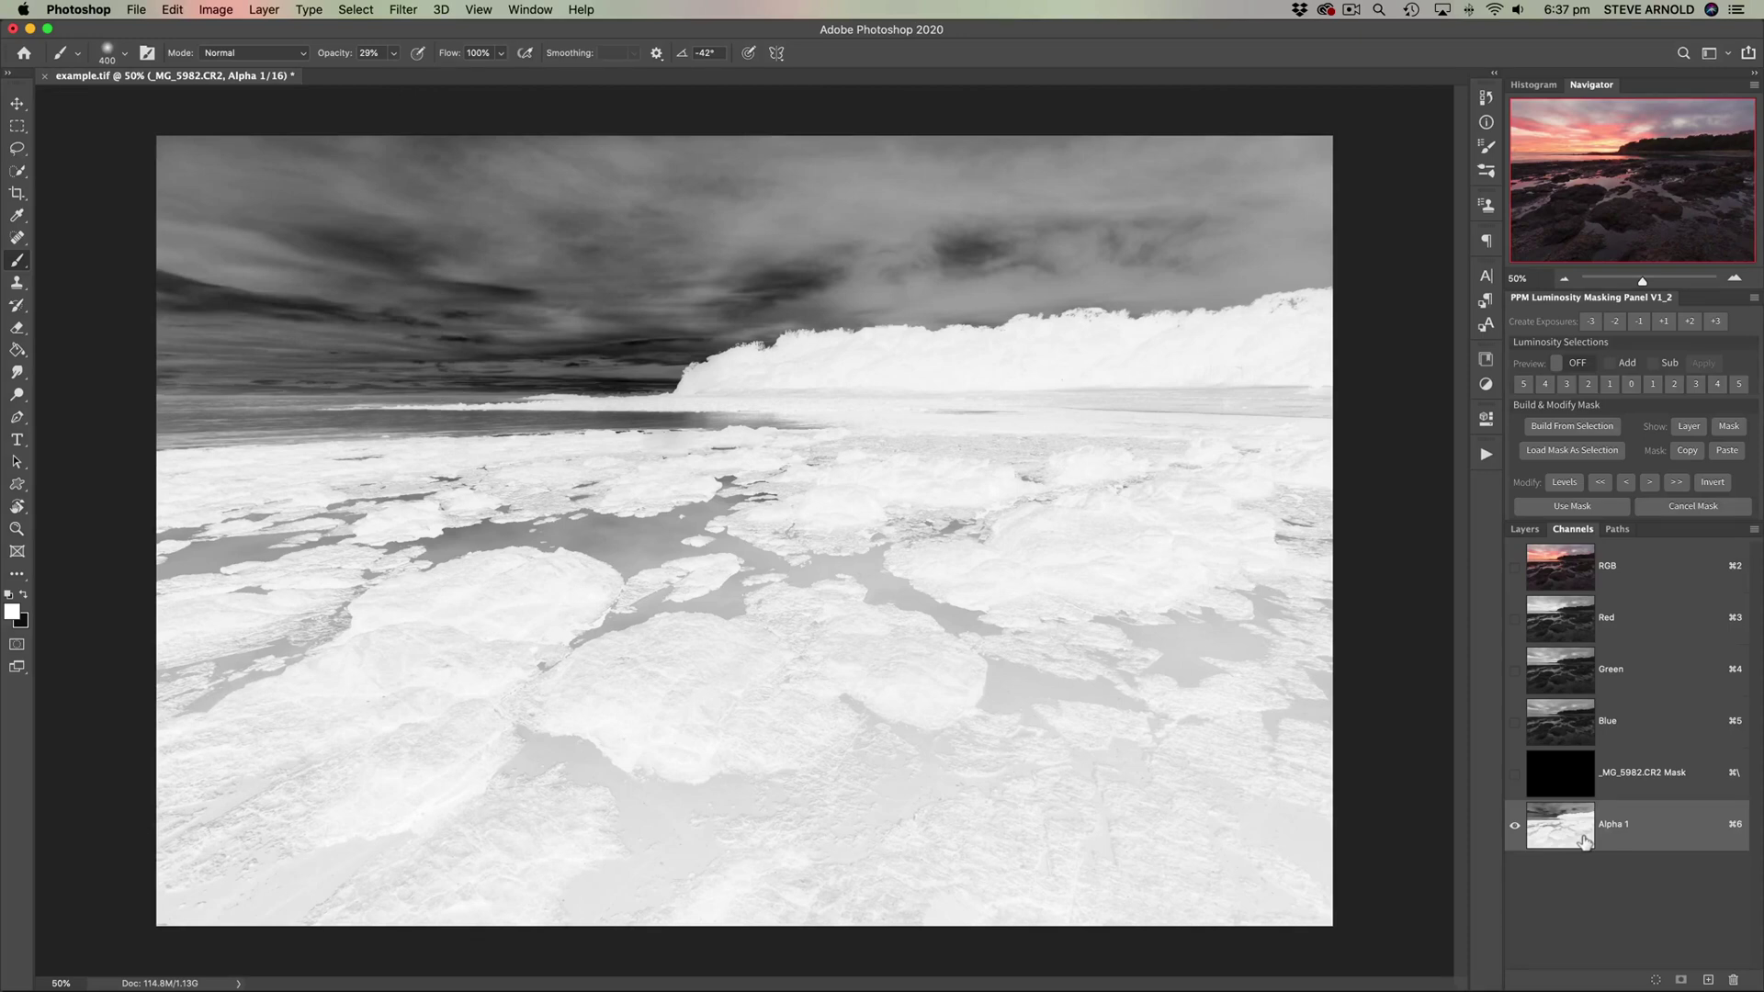
key(super+z)
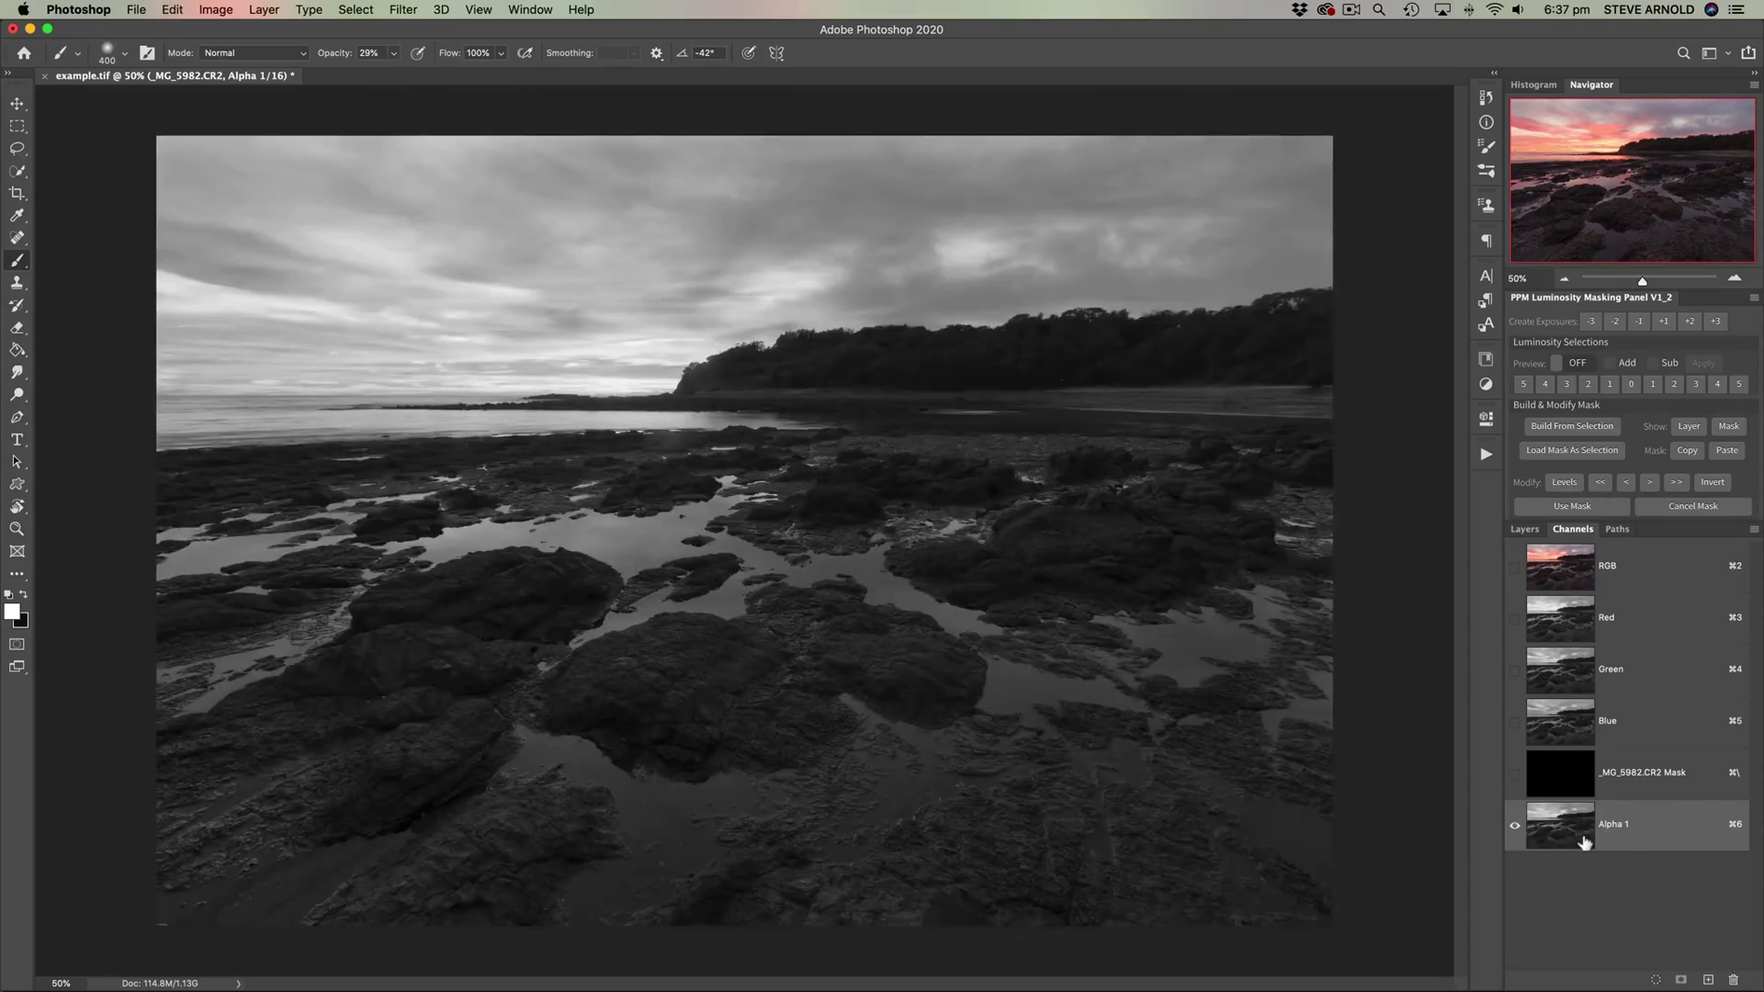
Step: Invert the Alpha 1 channel and load it as a selection
drag(1583, 843, 1582, 842)
key(super+i)
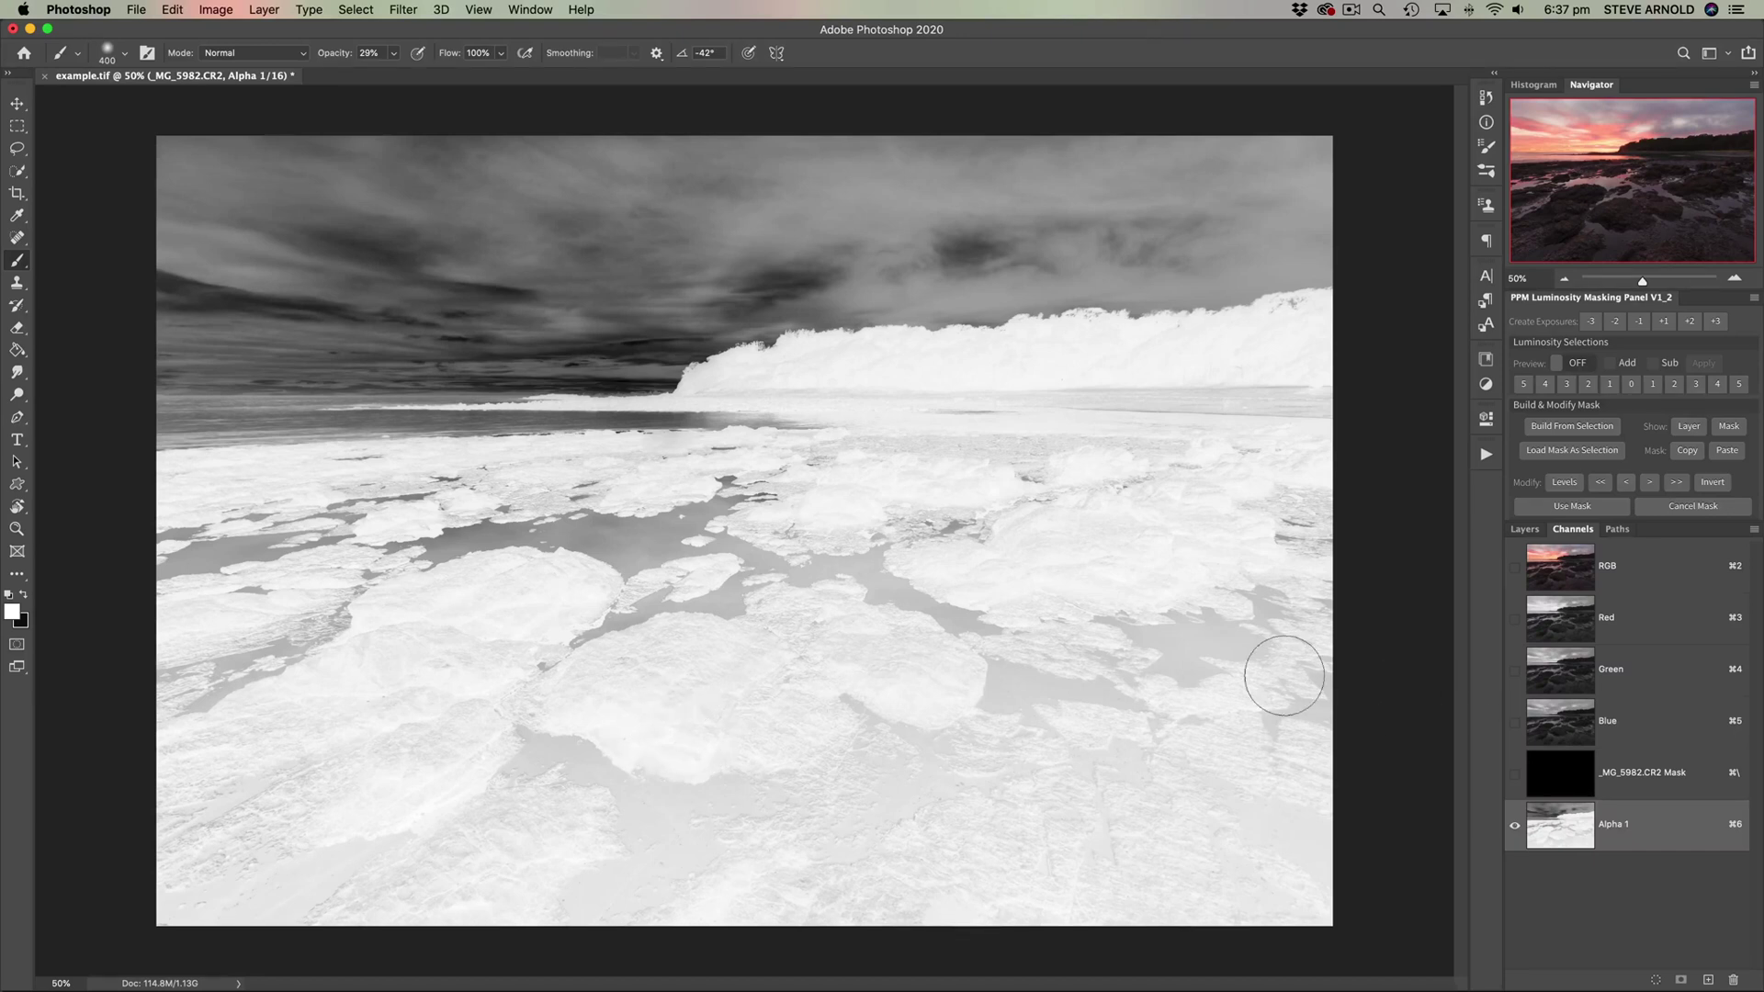
super+click(1567, 836)
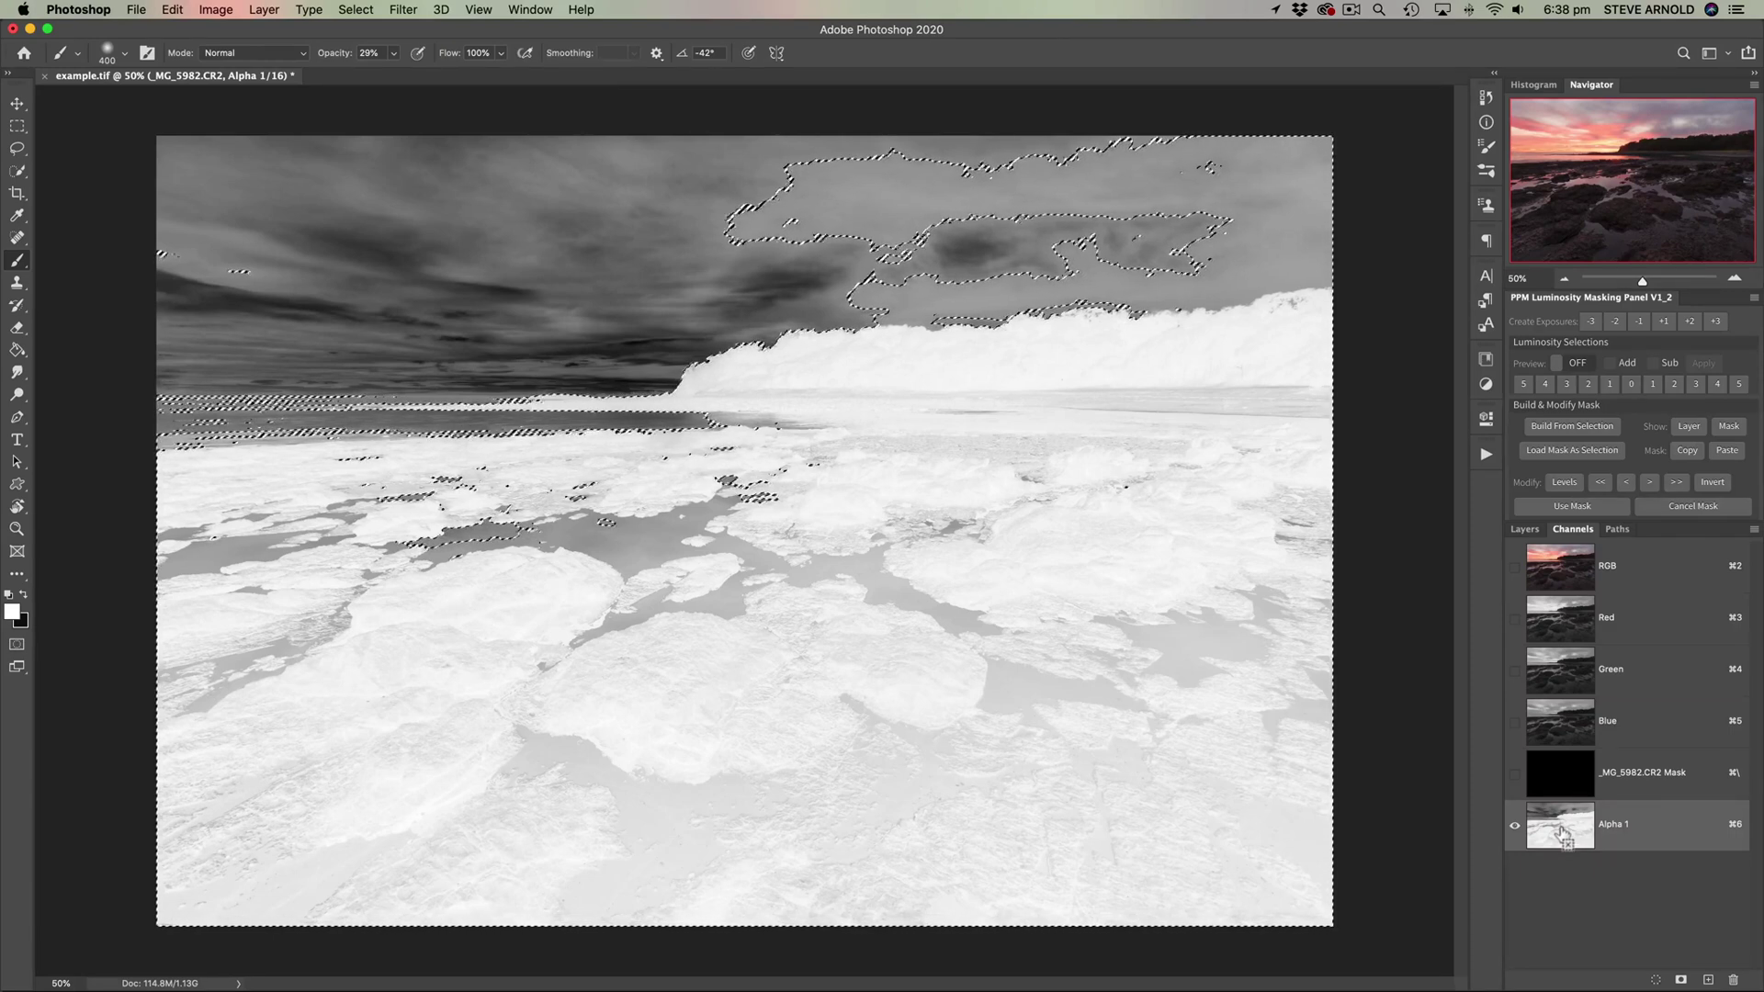
Step: Intersect the selection with Alpha 1, save it as a new alpha channel, and display that channel alone with the selection cleared
super+click(1565, 833)
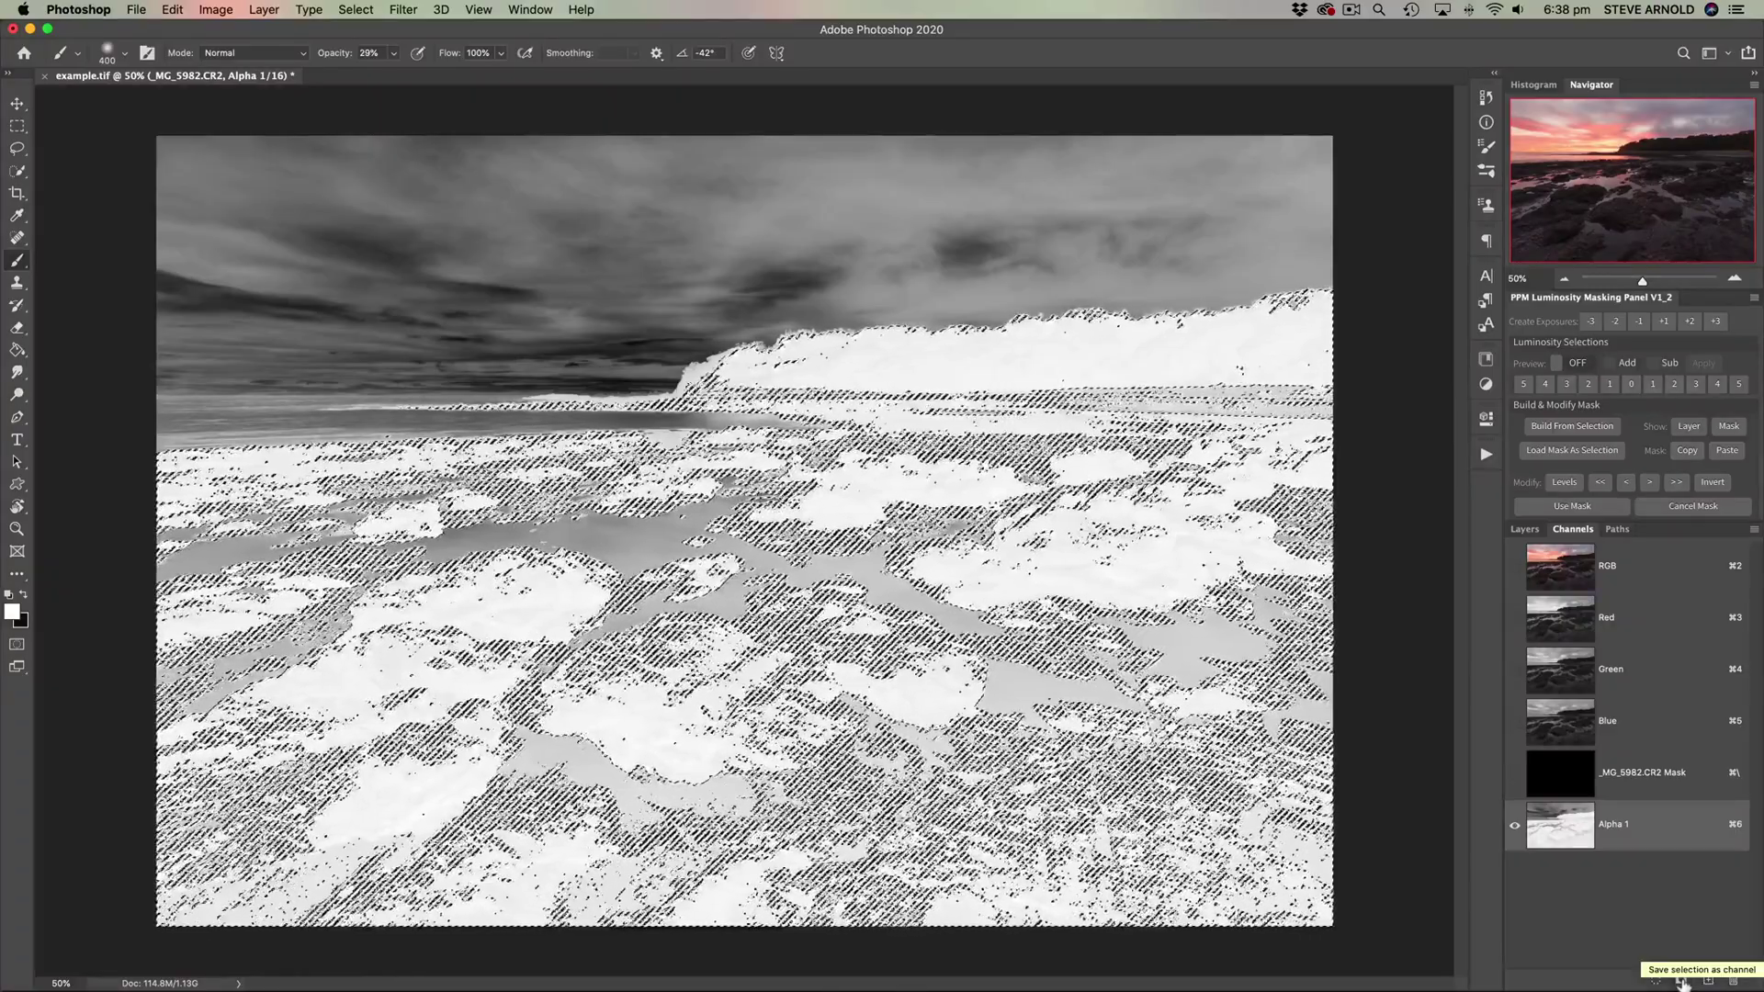
click(1682, 981)
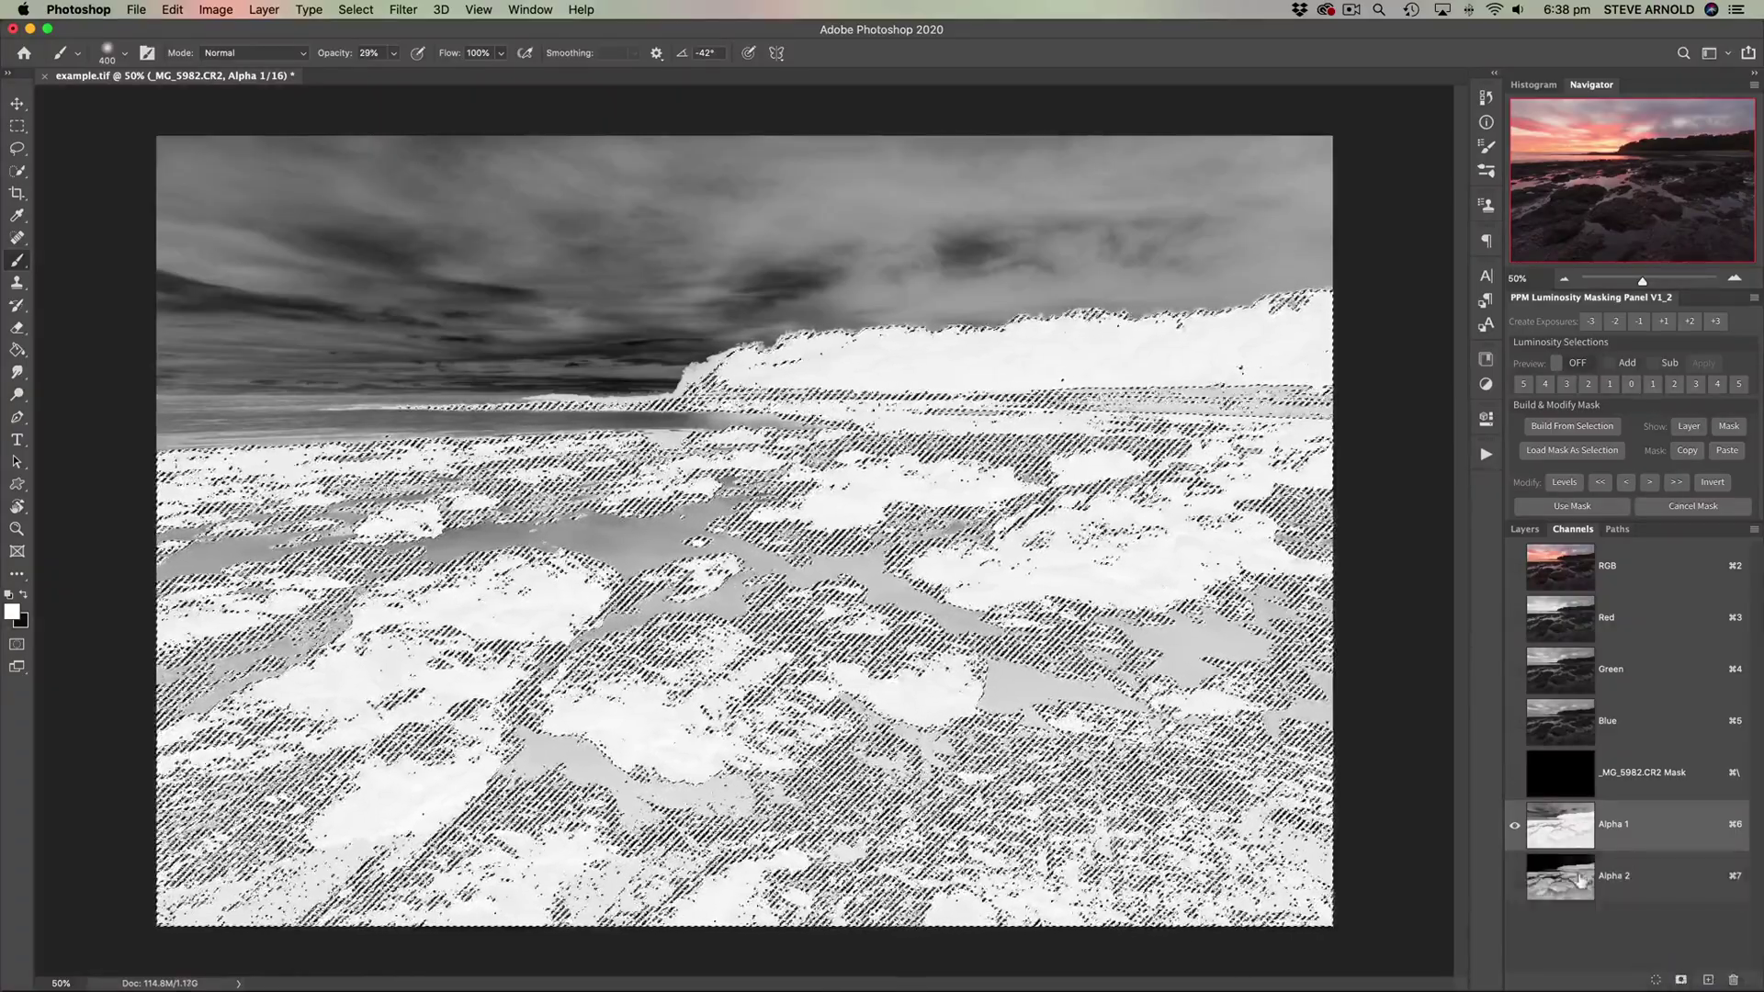
key(super+d)
click(1580, 880)
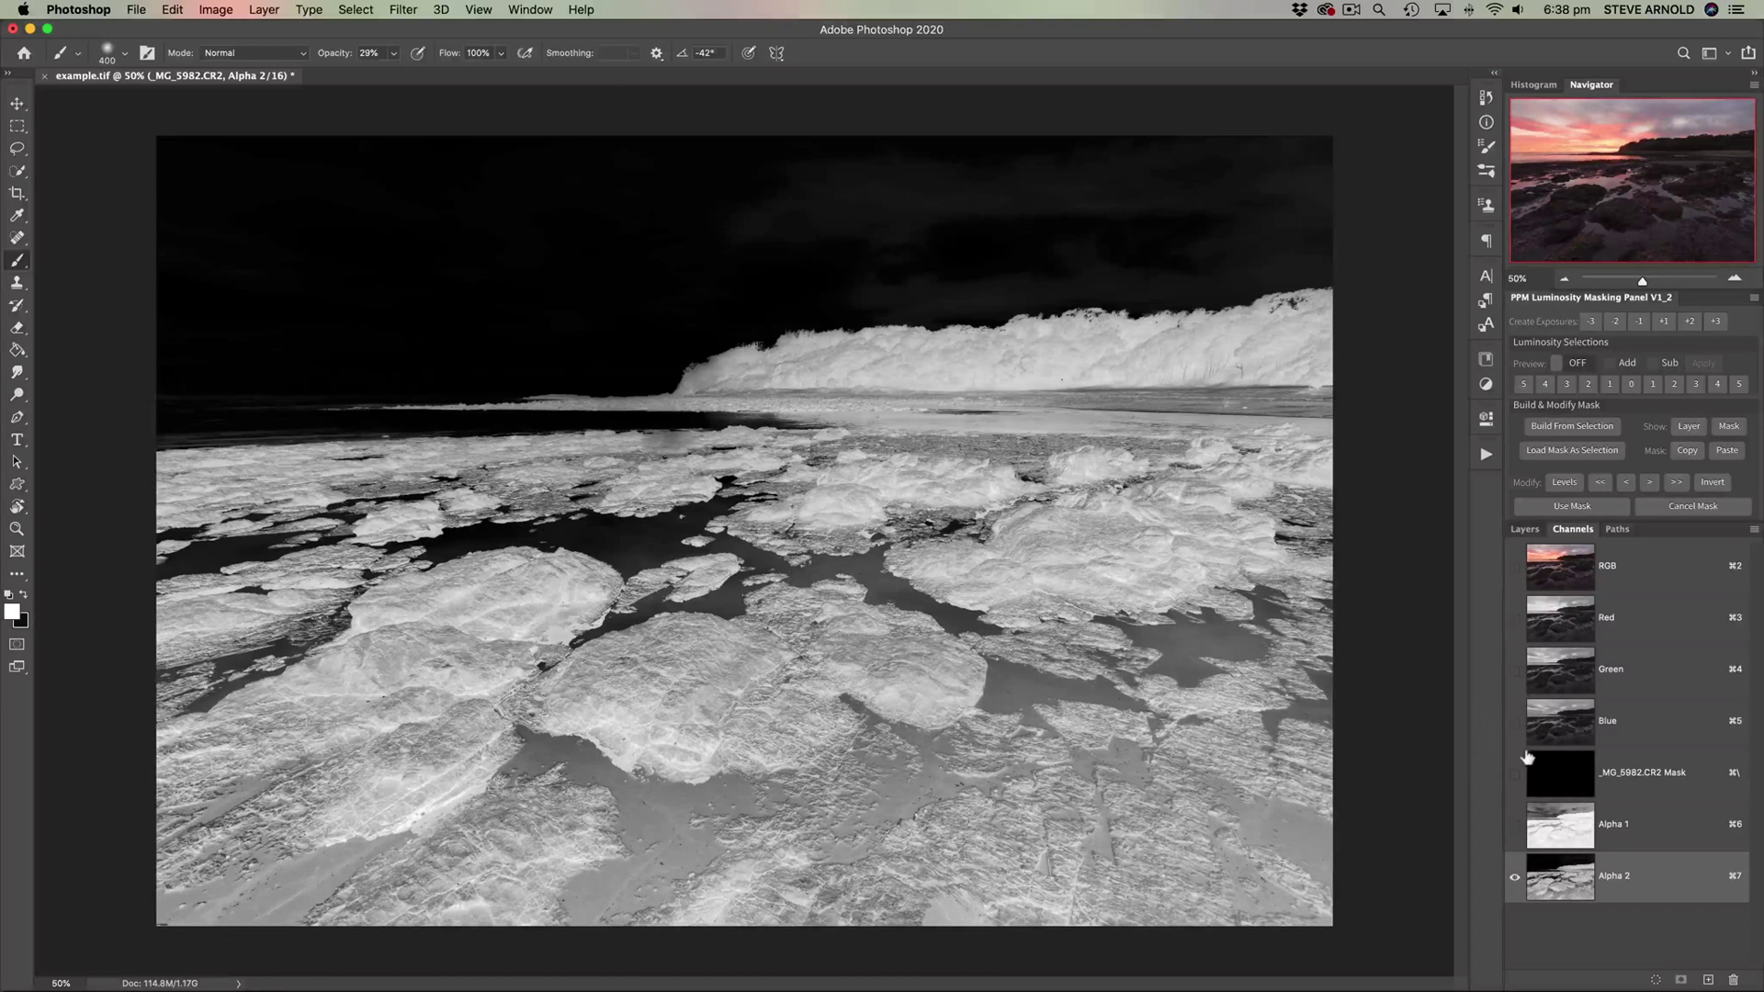
Step: Load the Alpha 2 channel as a selection, return to the full-colour image, and target the _MG_5982.CR2 layer mask
super+click(1575, 888)
click(1553, 576)
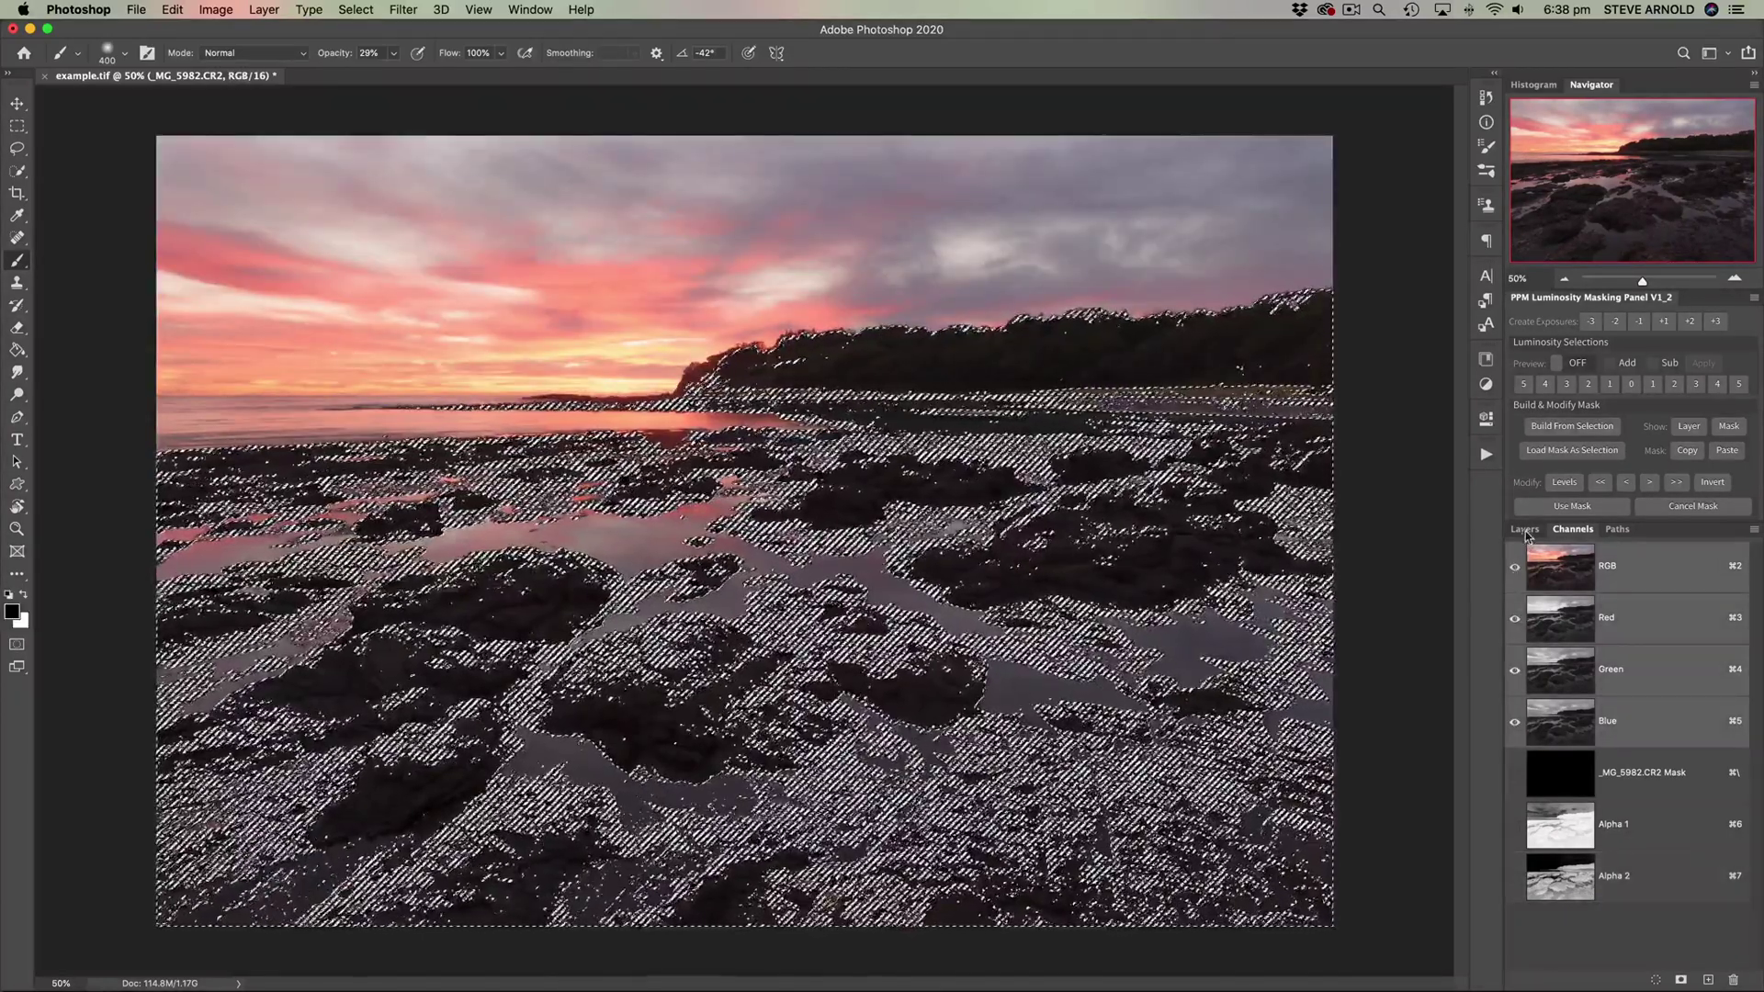
click(1526, 530)
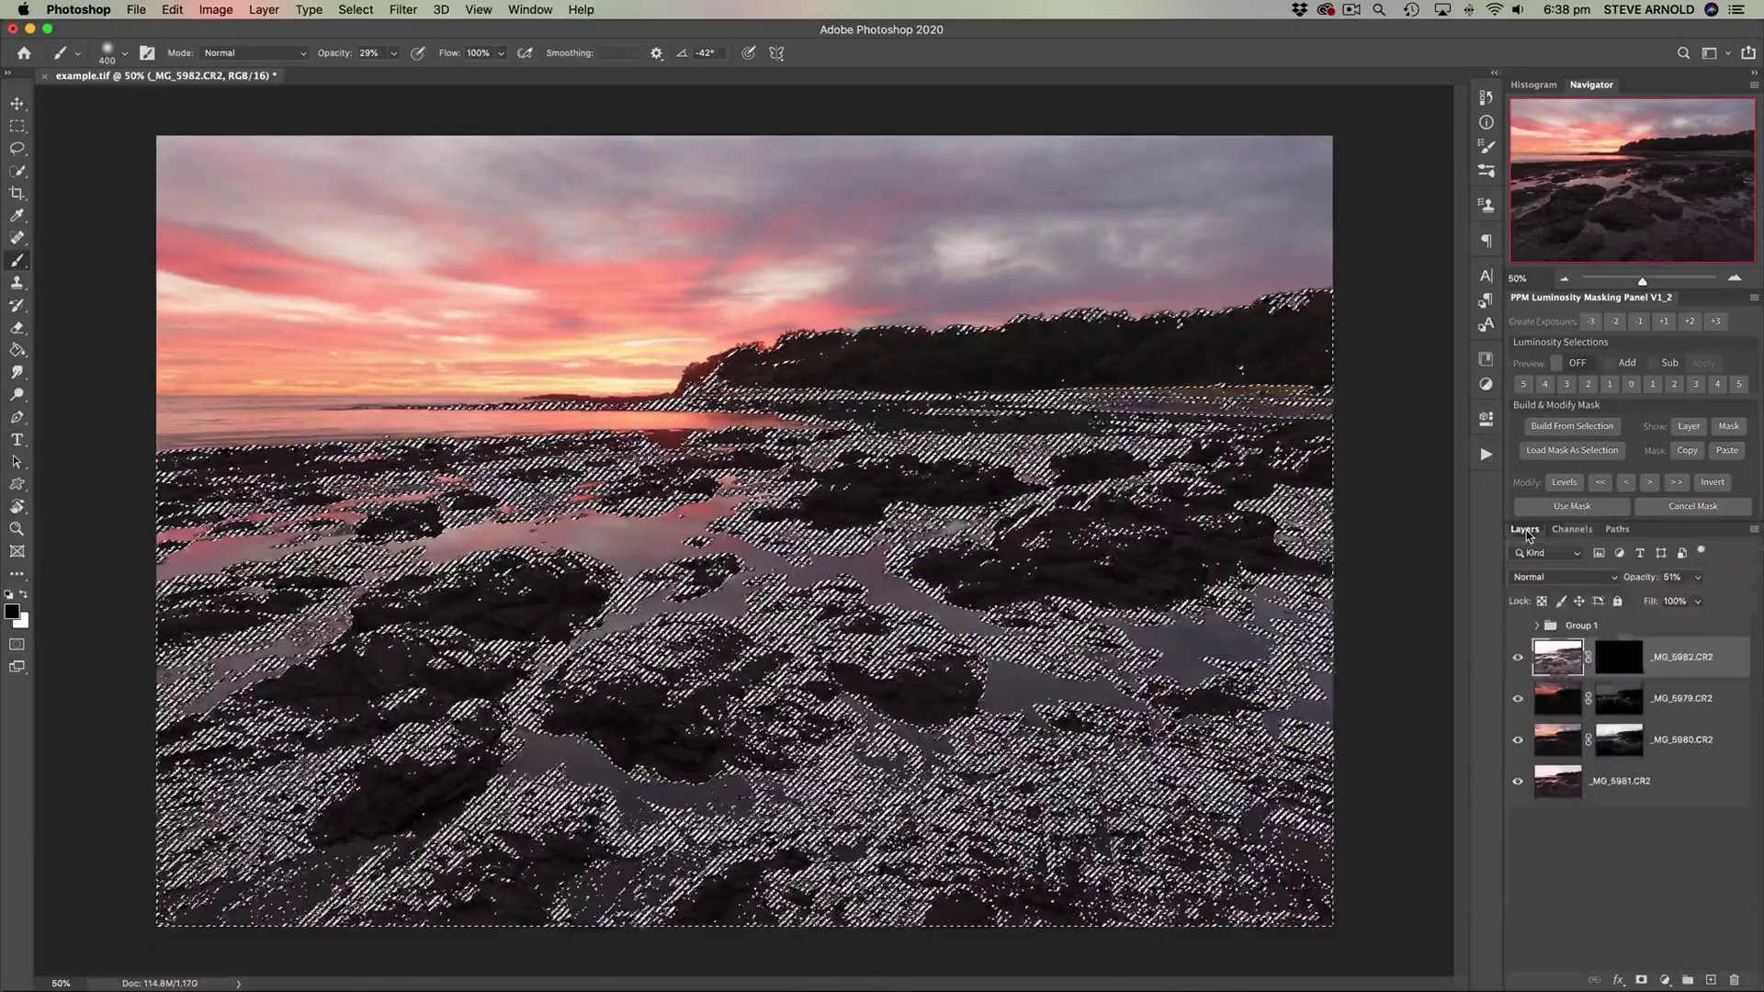
click(1607, 658)
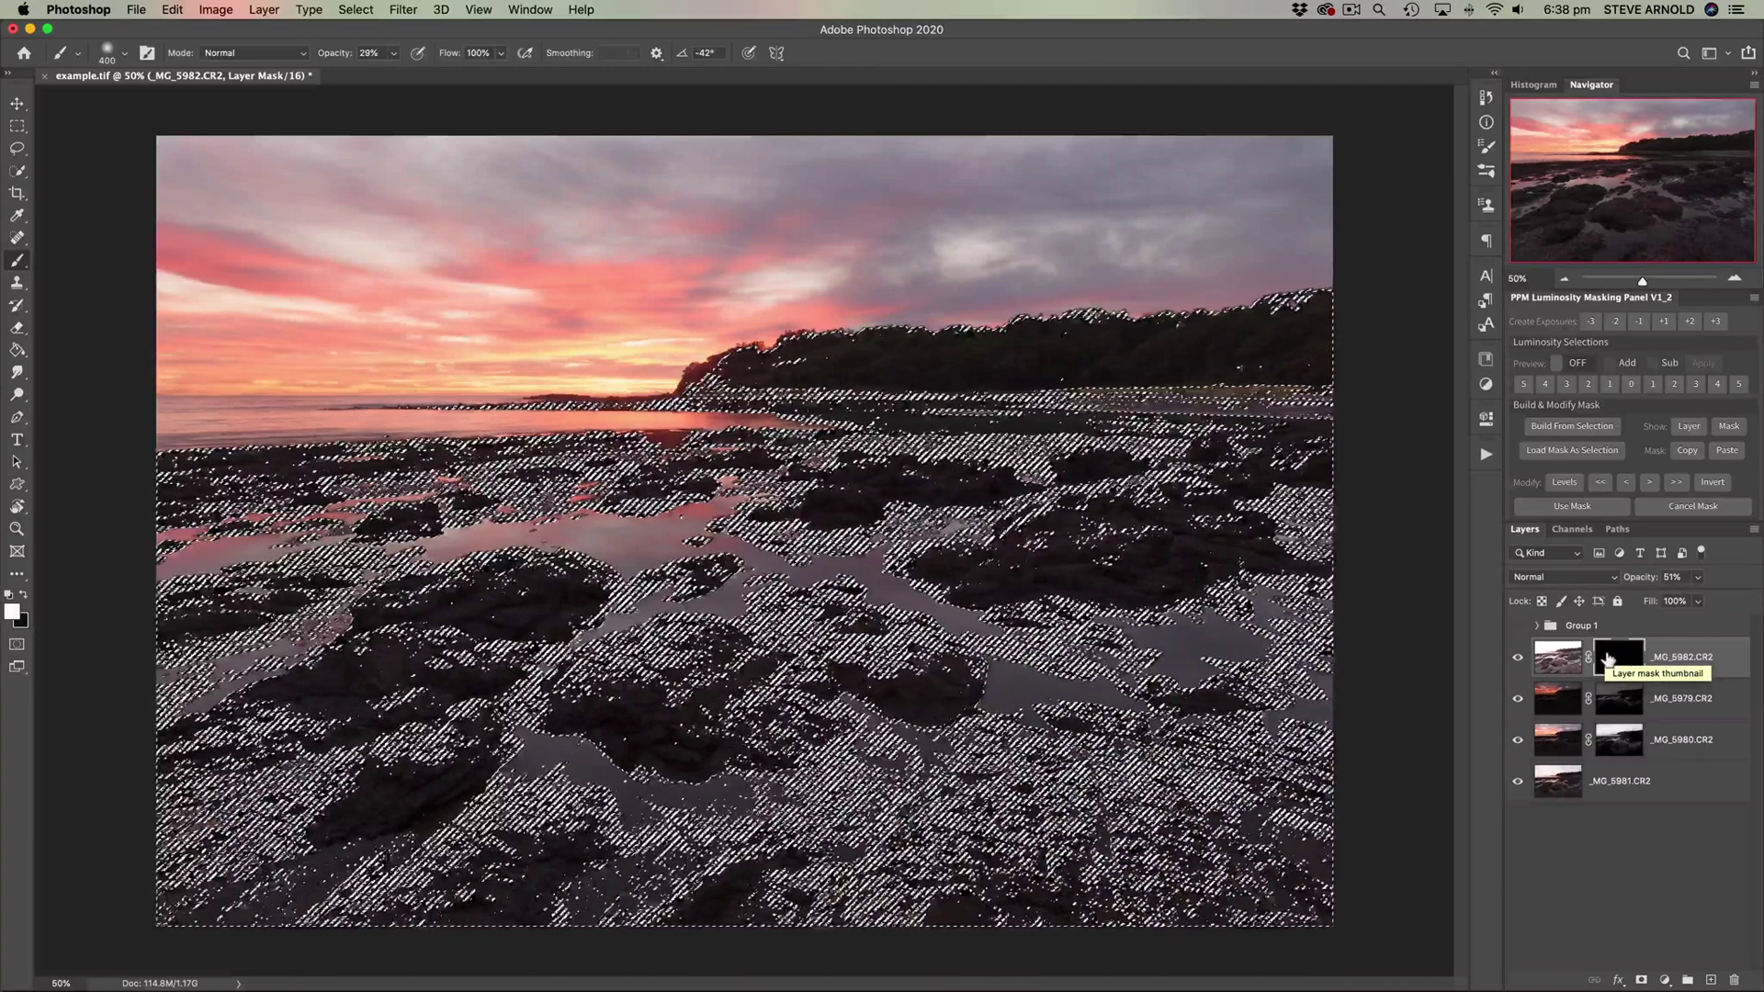
Step: Hide the selection edges and paint white on the mask over the rocks and headland with a size 600 brush at 29% opacity
key(super+h)
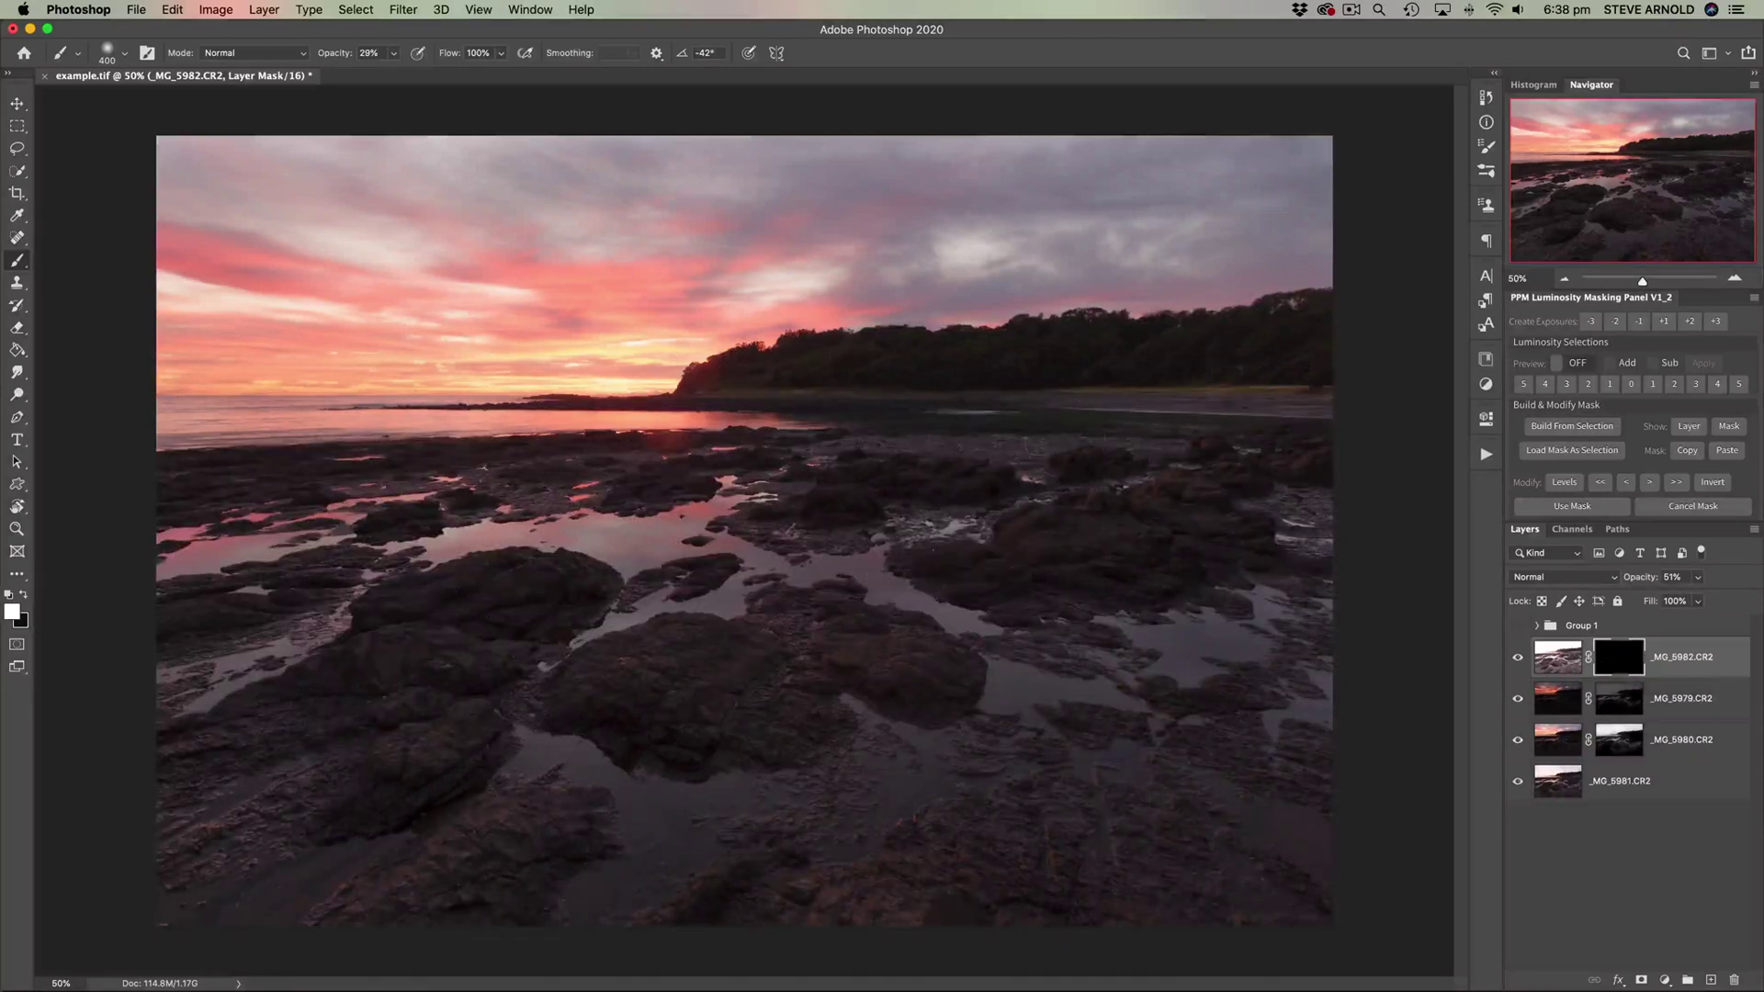
key(bracketright)
key(bracketright)
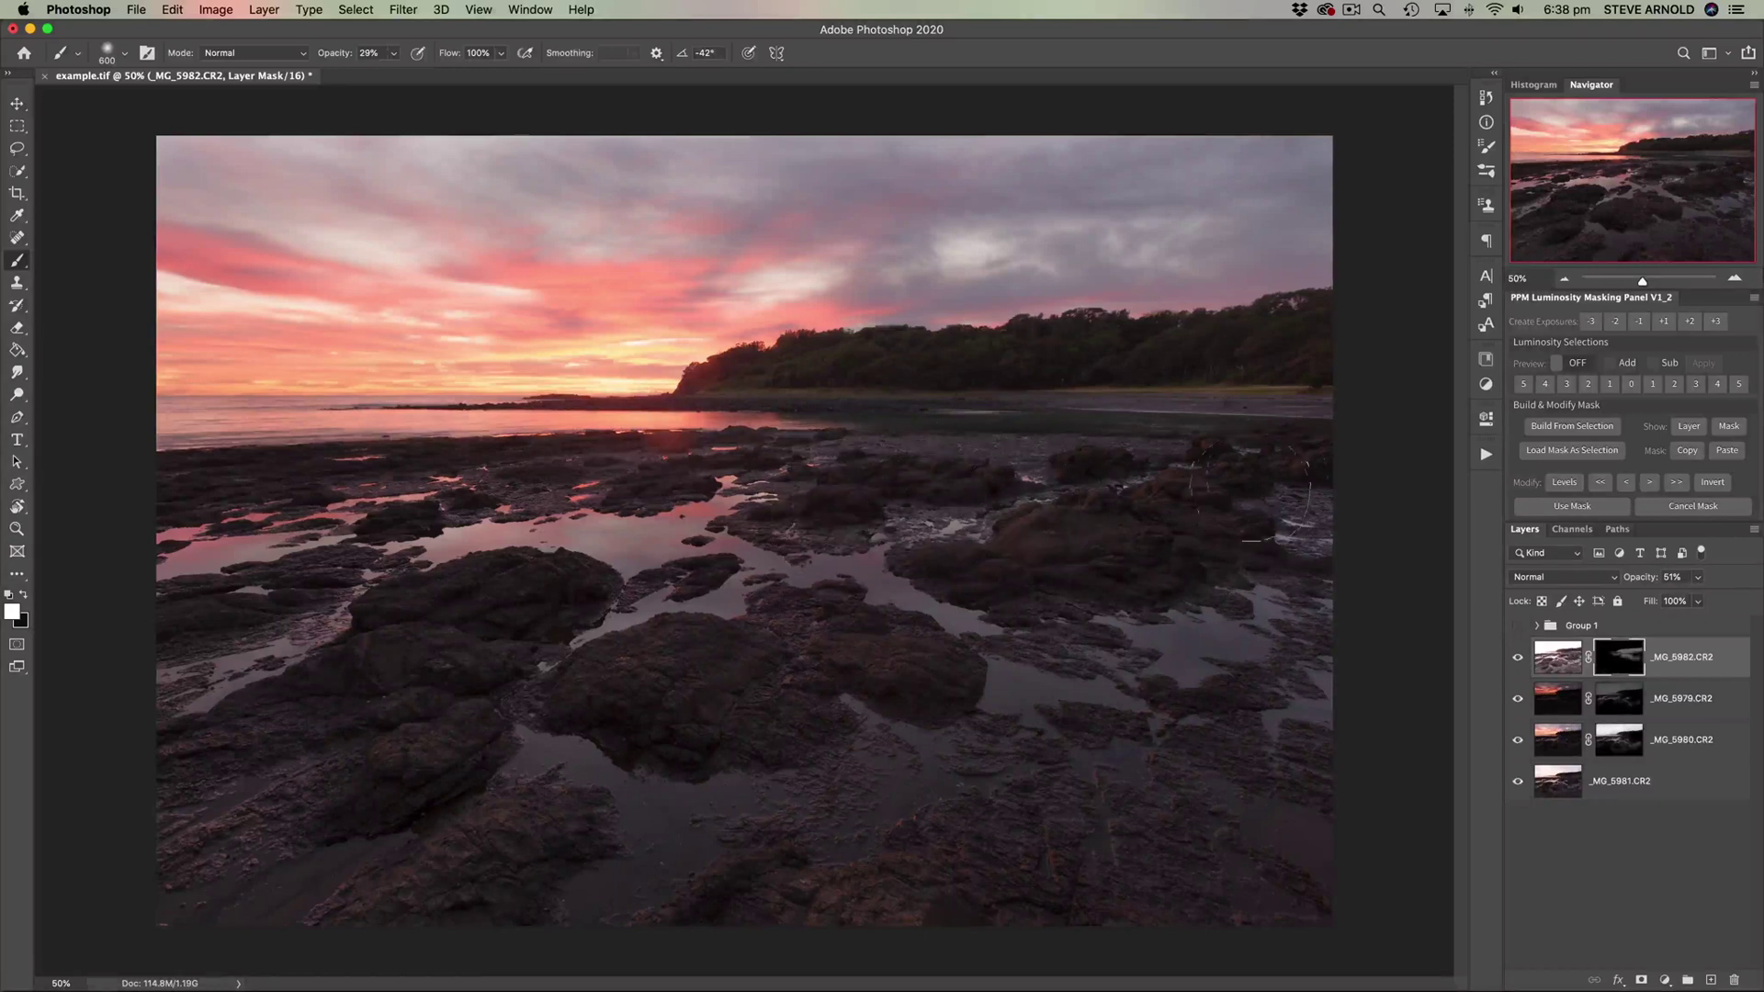
mouse_move(1143, 474)
mouse_down()
mouse_move(1120, 609)
mouse_move(891, 652)
mouse_move(669, 759)
mouse_up()
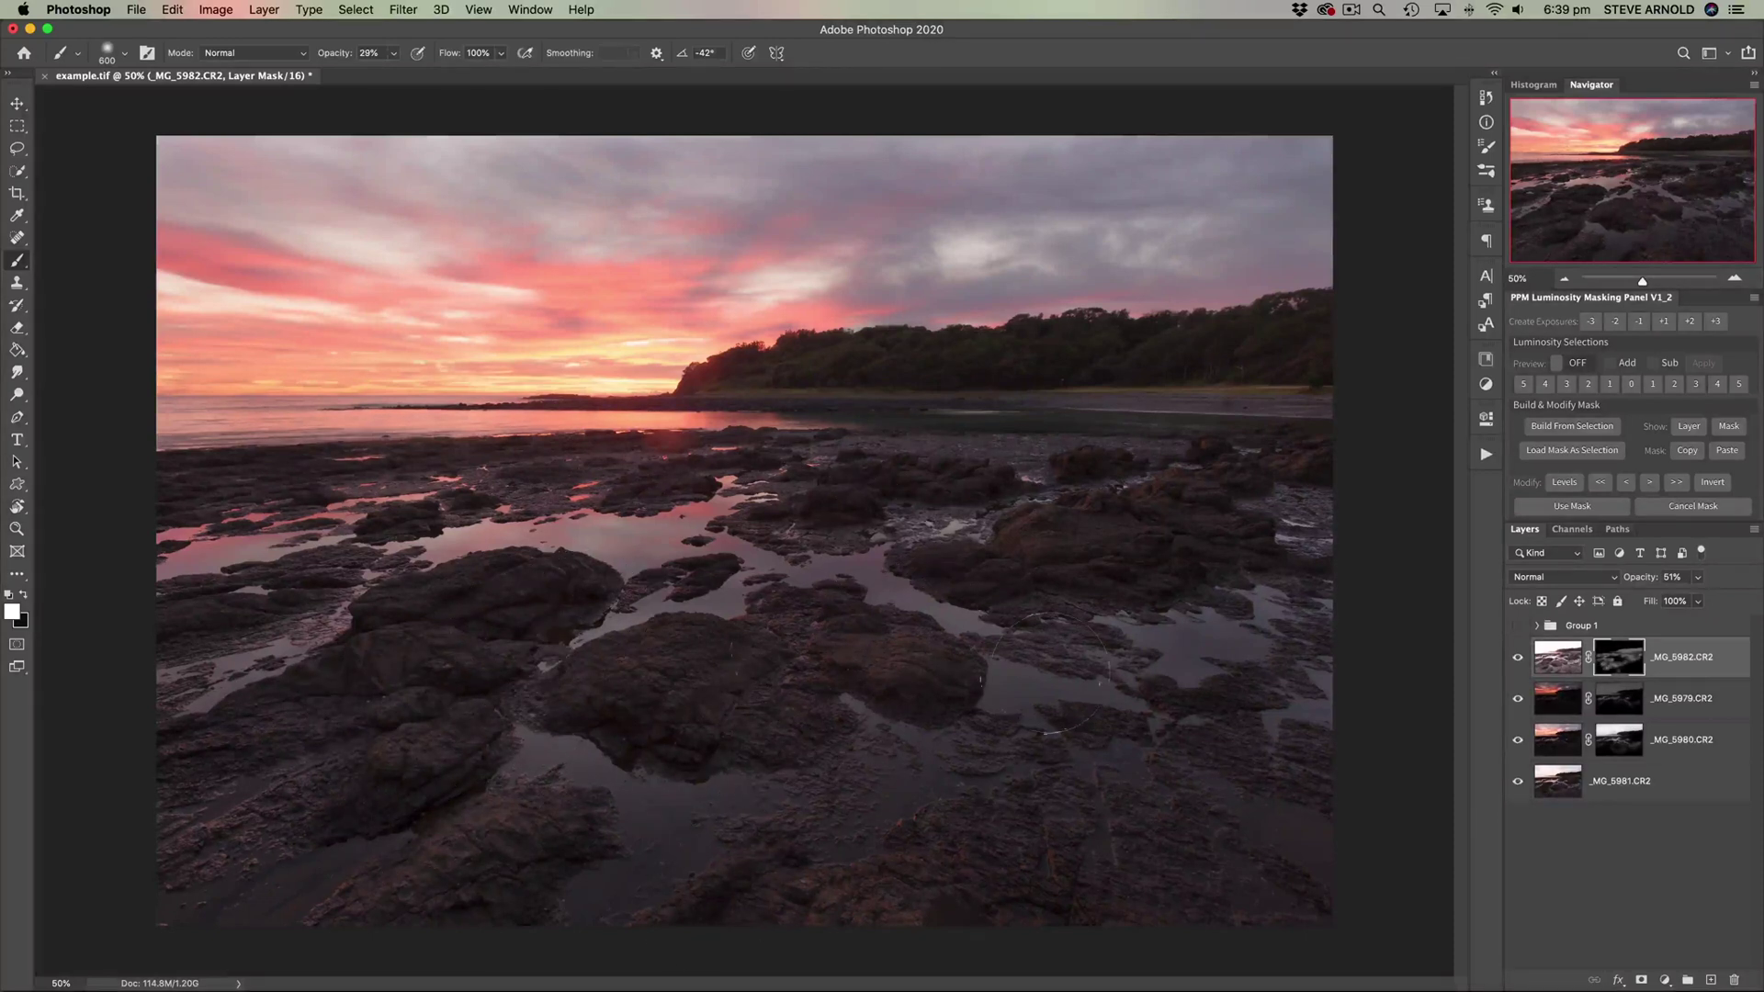
Step: Compare the image with and without the _MG_5982.CR2 layer and examine its painted layer mask on its own
click(1519, 659)
click(1517, 659)
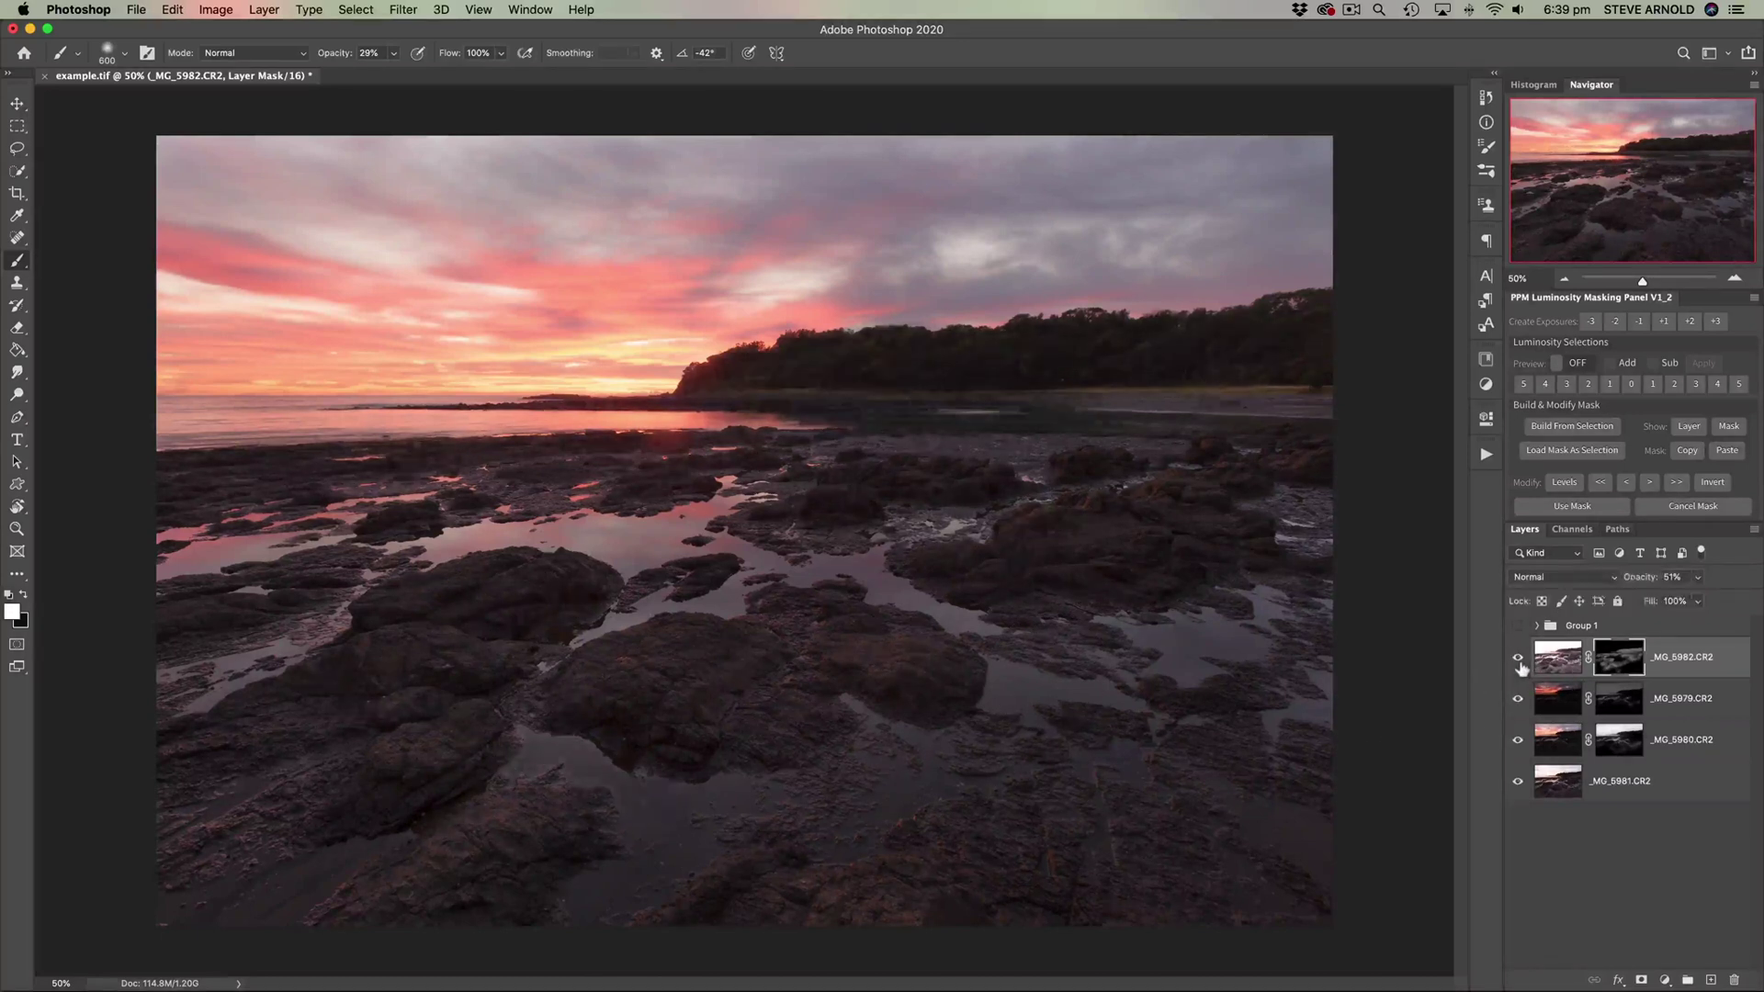
alt+click(1620, 660)
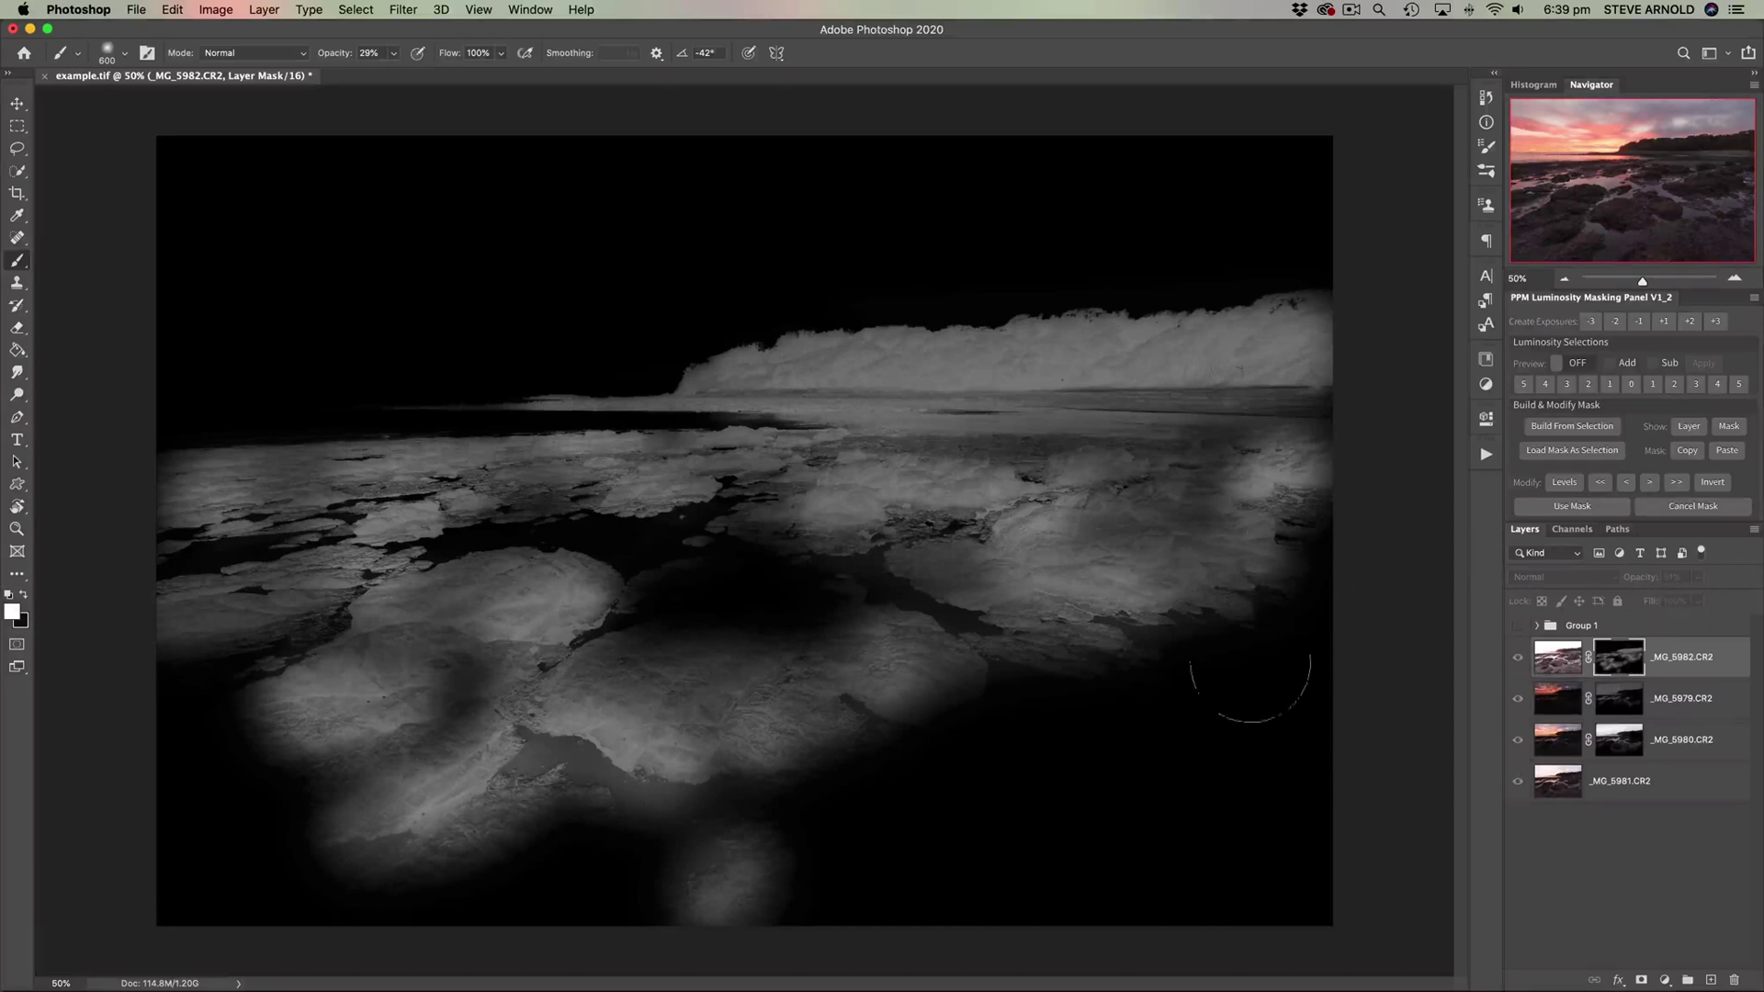
click(1553, 666)
click(1519, 663)
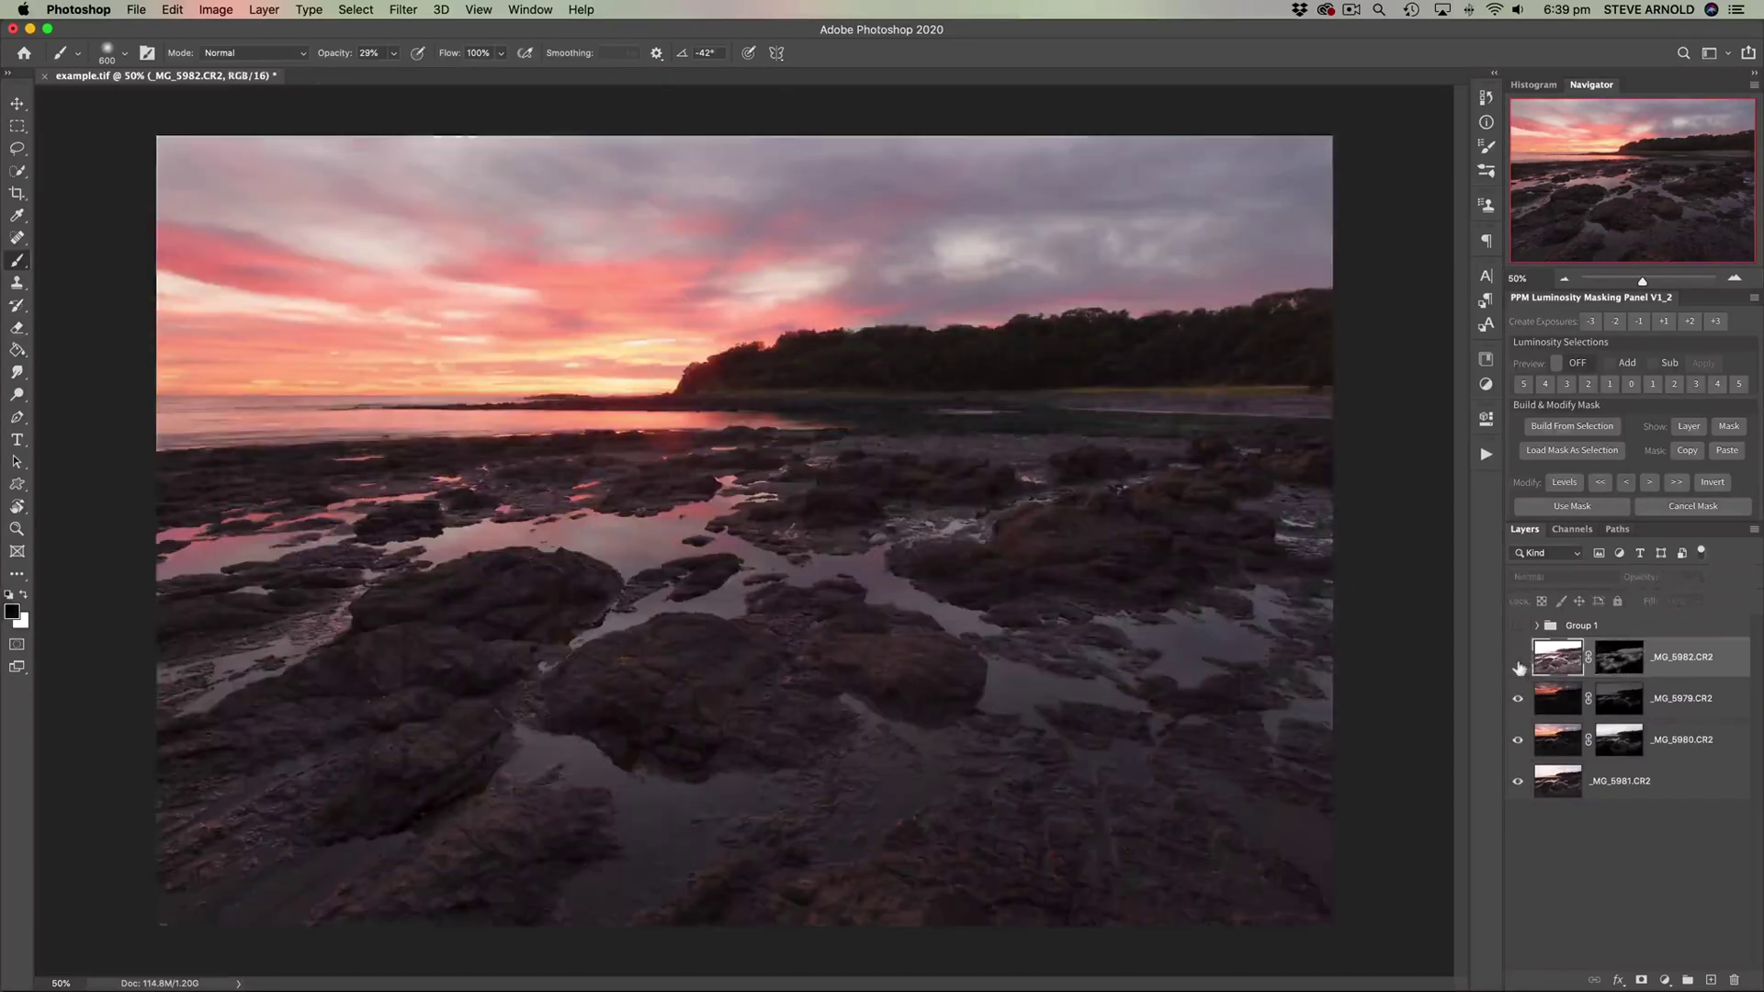
click(1519, 663)
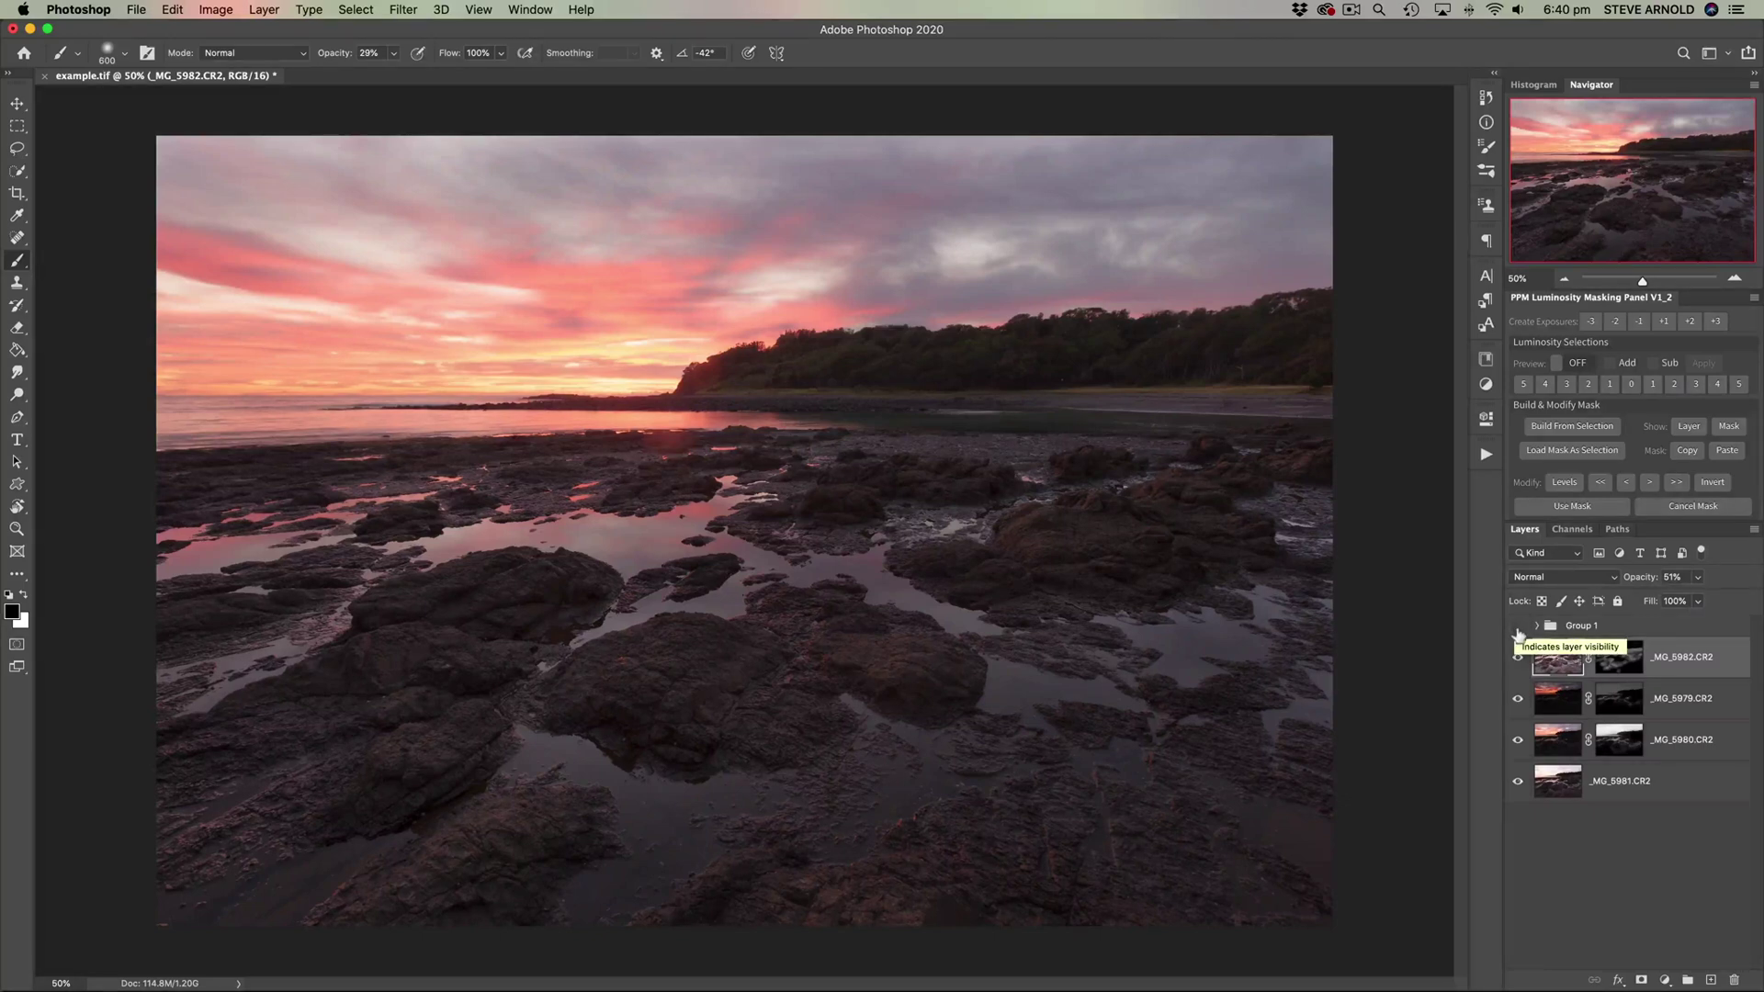
Step: Compare the image with and without the adjustments in Group 1
click(1519, 628)
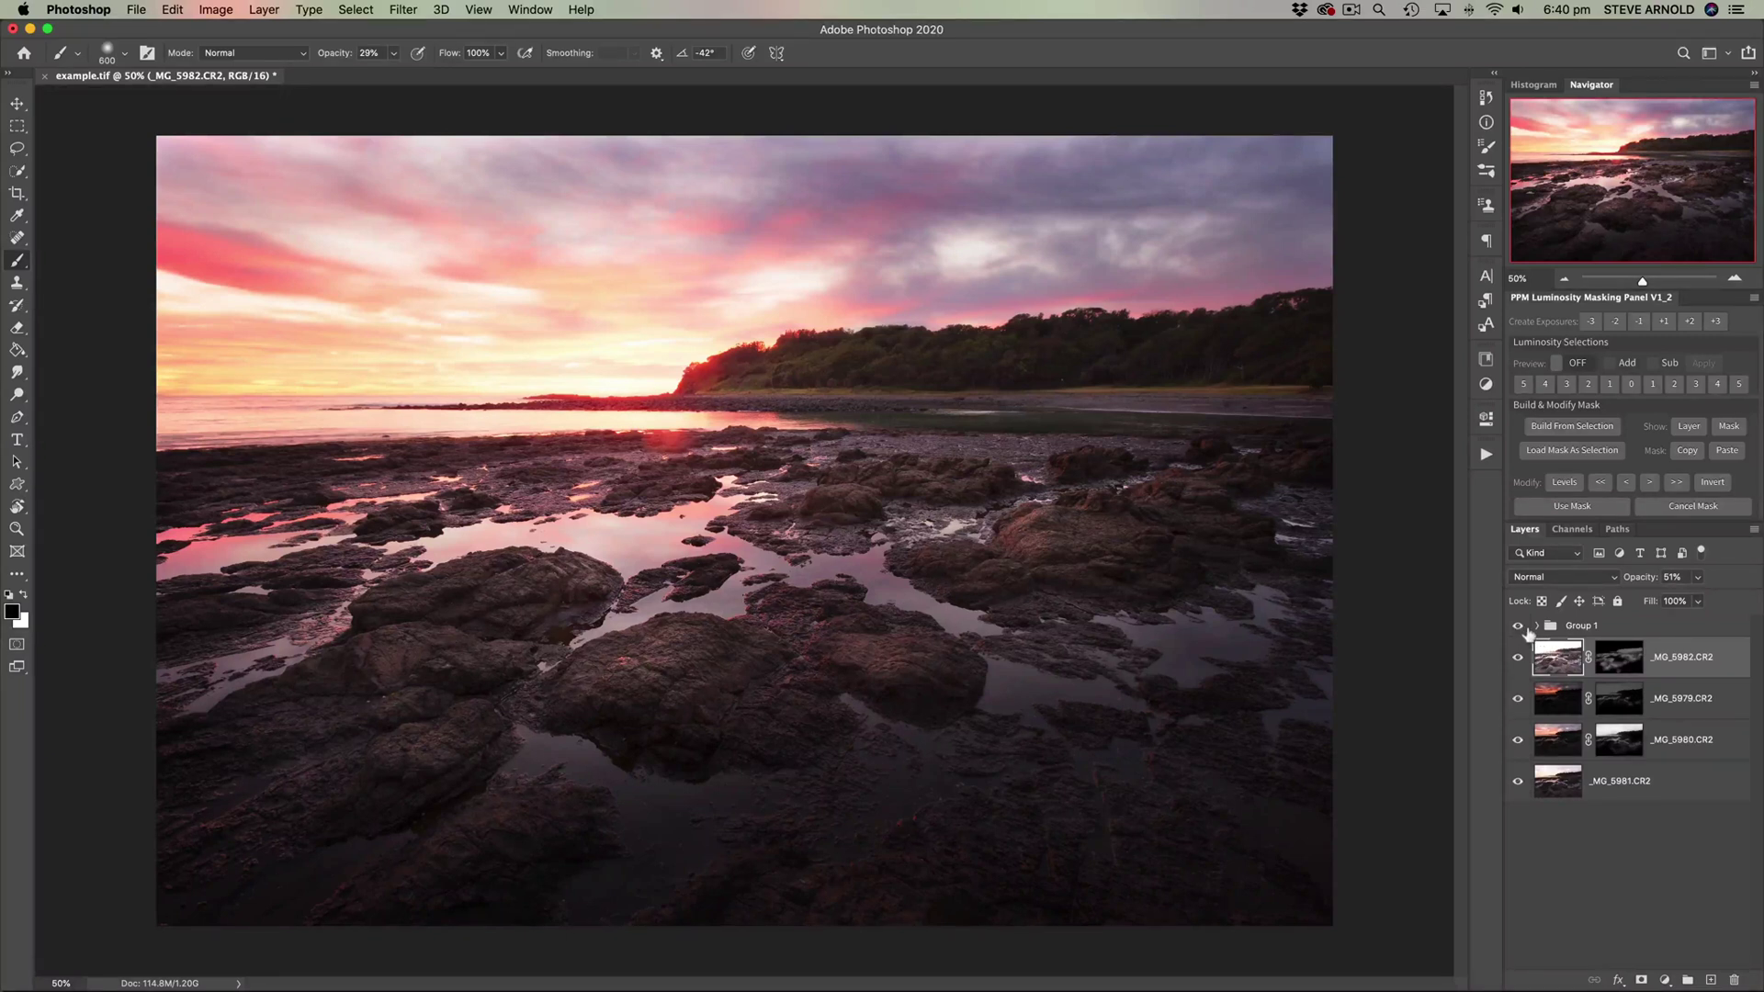
click(1519, 629)
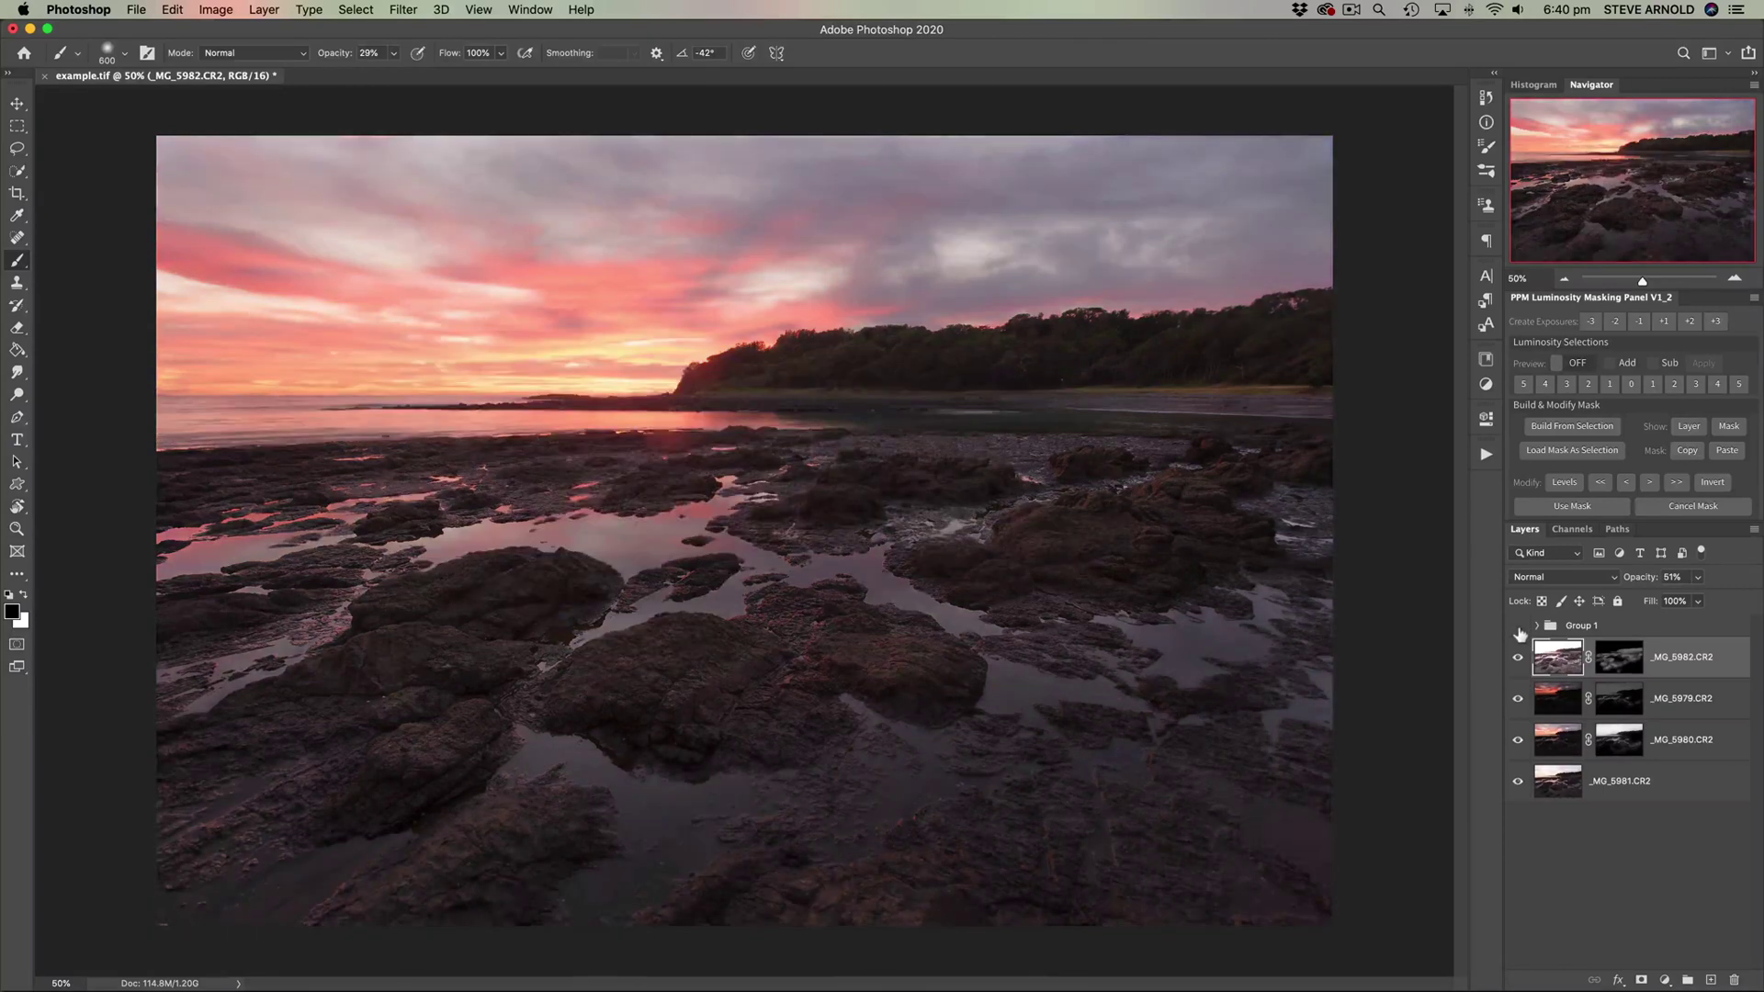
click(1518, 630)
click(1519, 630)
Step: Enlarge the layers list, show and expand Group 1, and hide all the adjustment layers inside it
drag(1676, 534, 1701, 382)
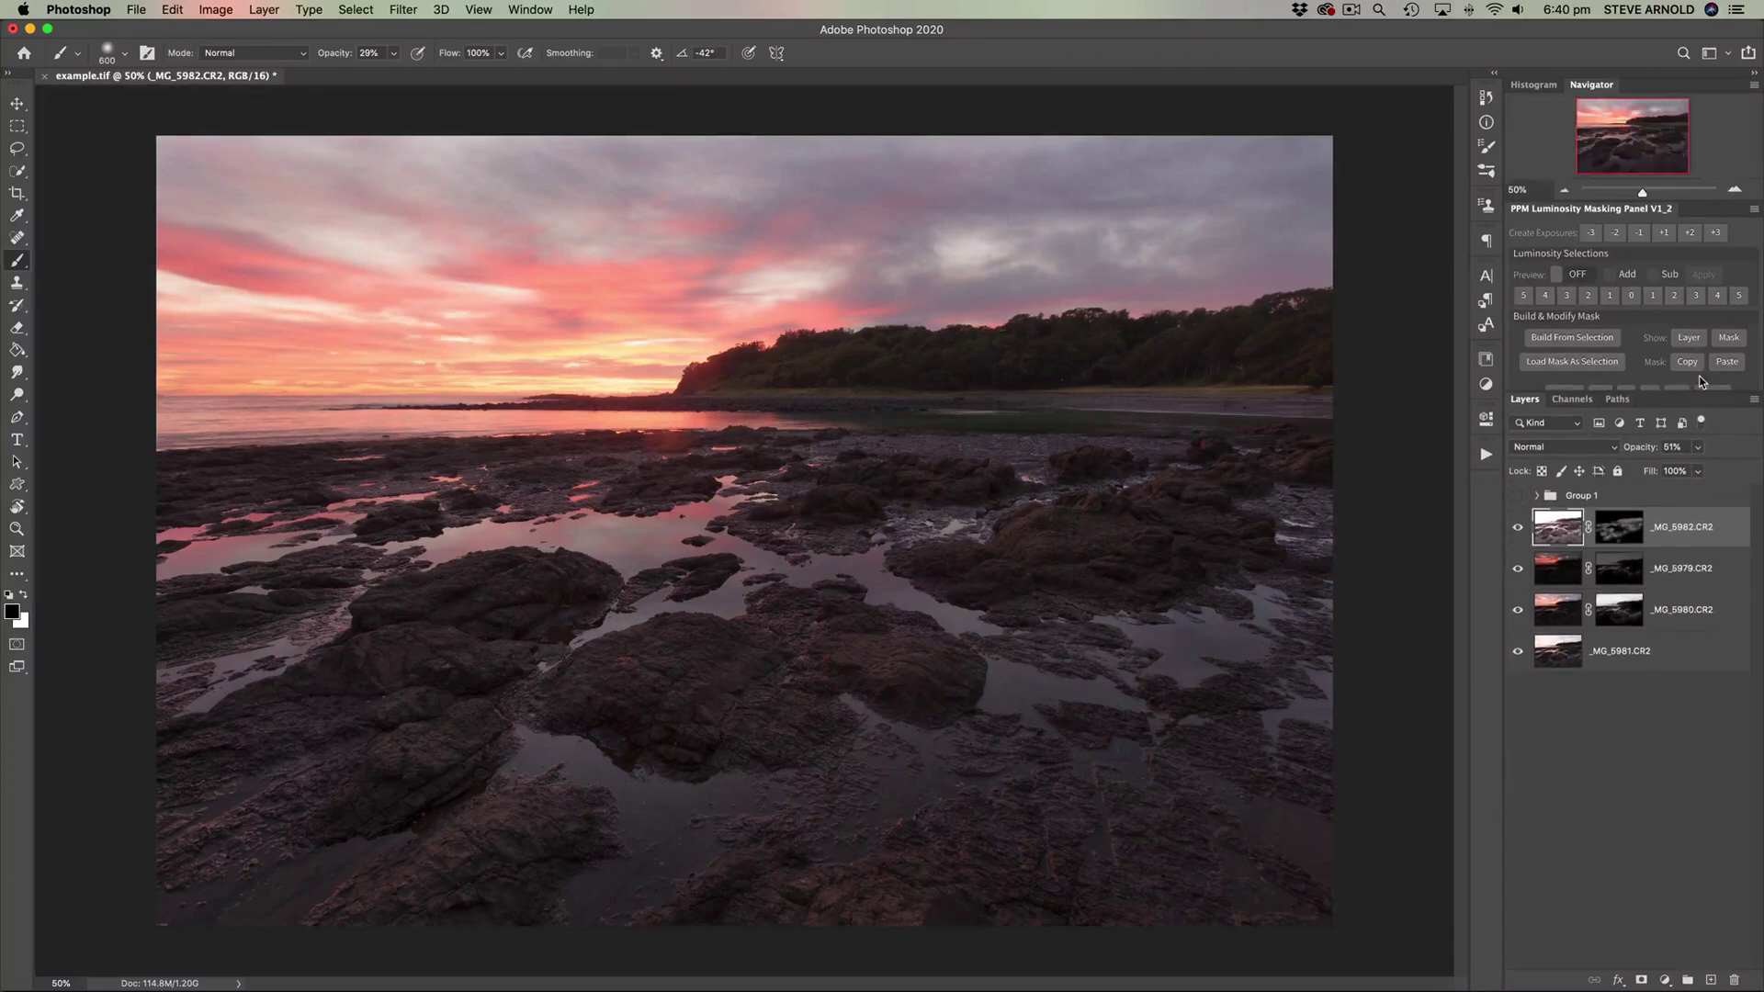
click(1518, 495)
click(1537, 496)
drag(1518, 528, 1522, 865)
scroll(1522, 865, down, 5)
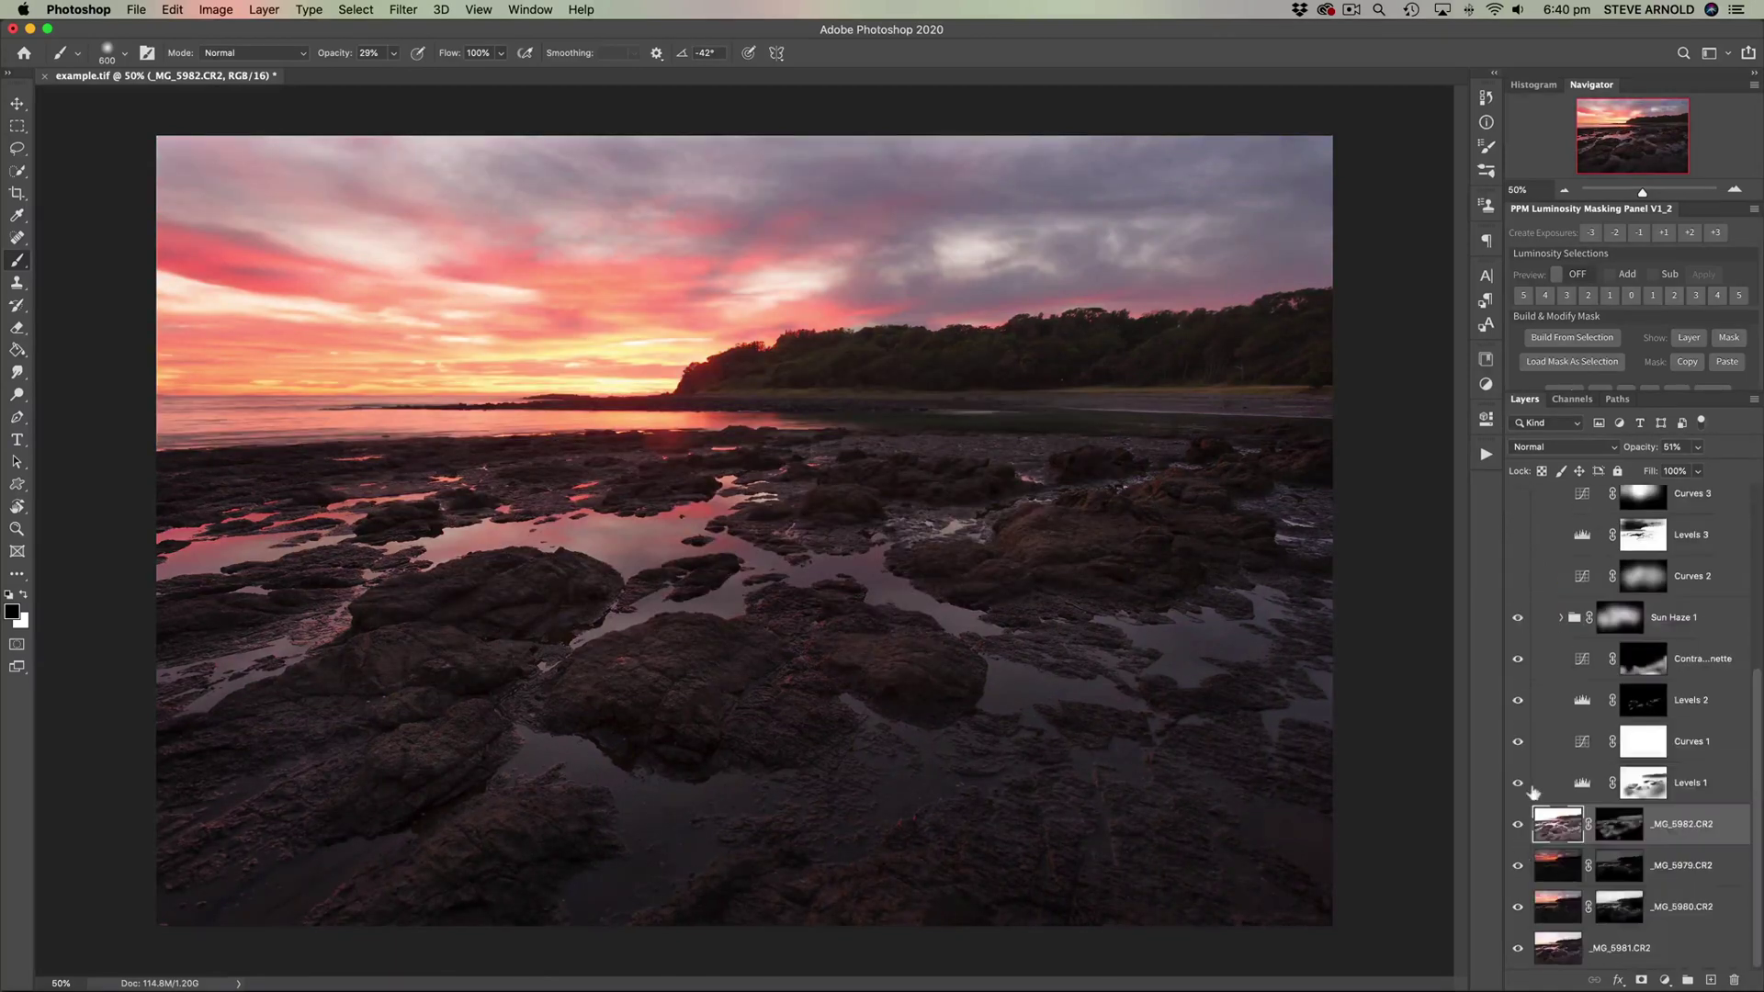
drag(1519, 741, 1520, 784)
click(1520, 784)
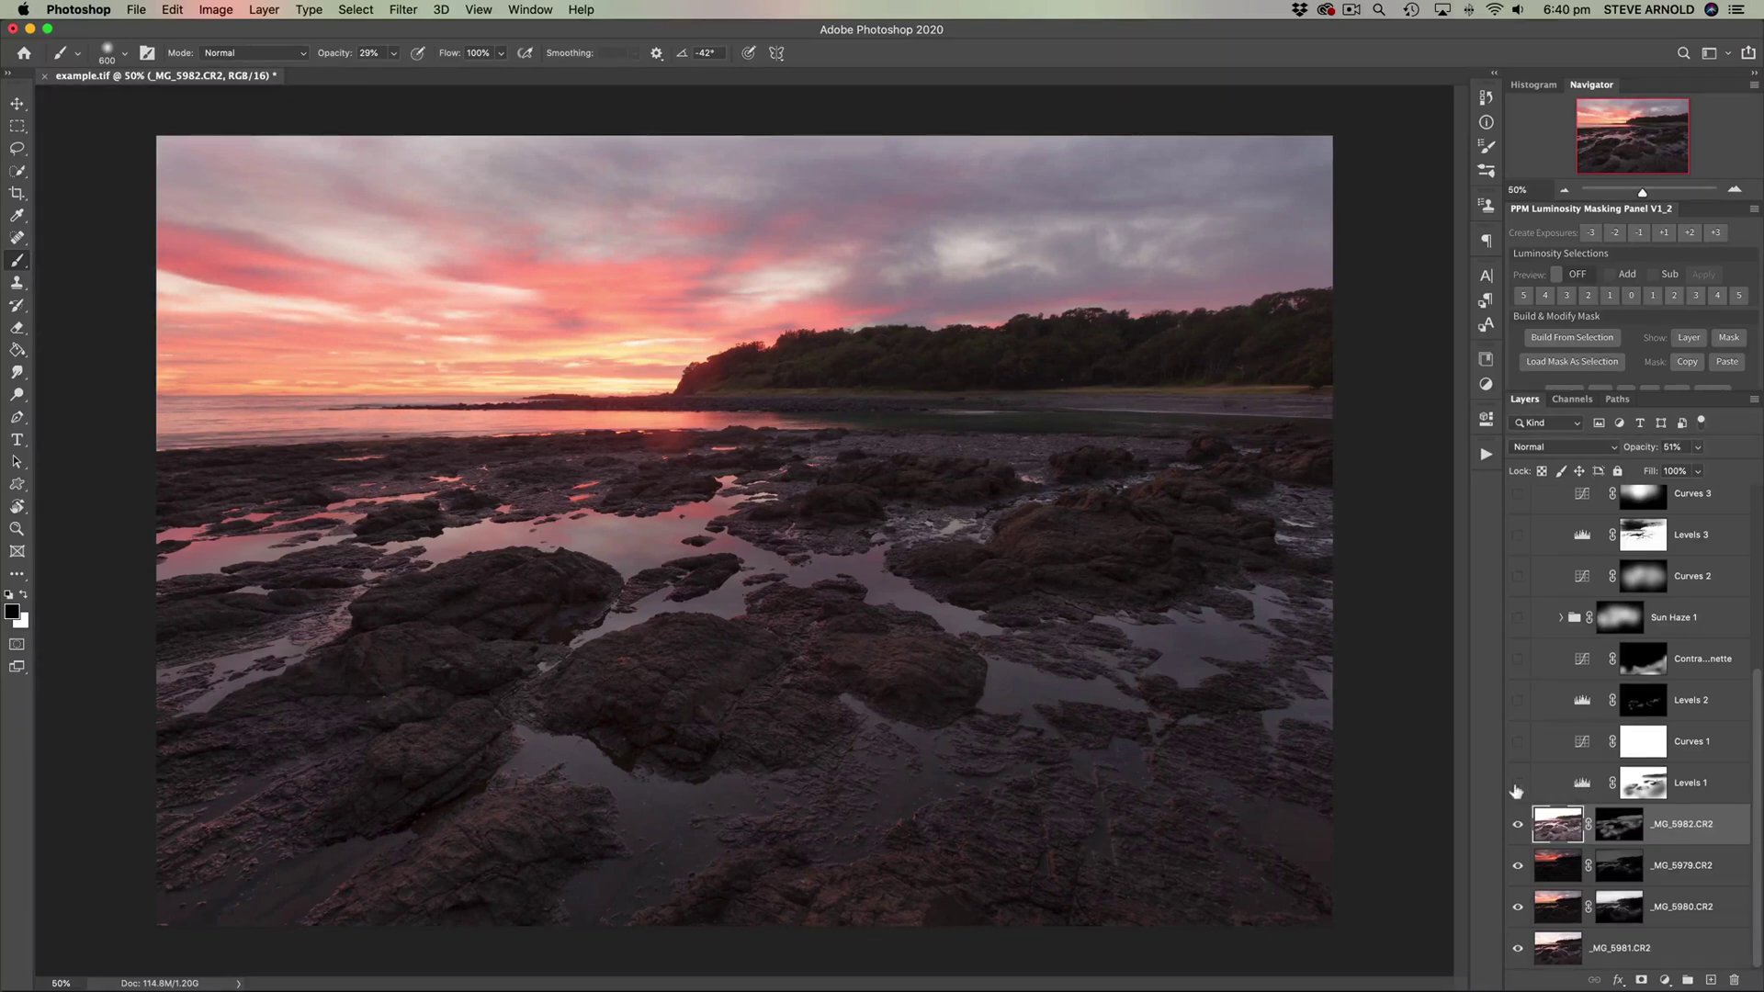
Step: Show the Levels 1 layer, open its settings, and compare the image with and without it
click(1584, 786)
click(1518, 786)
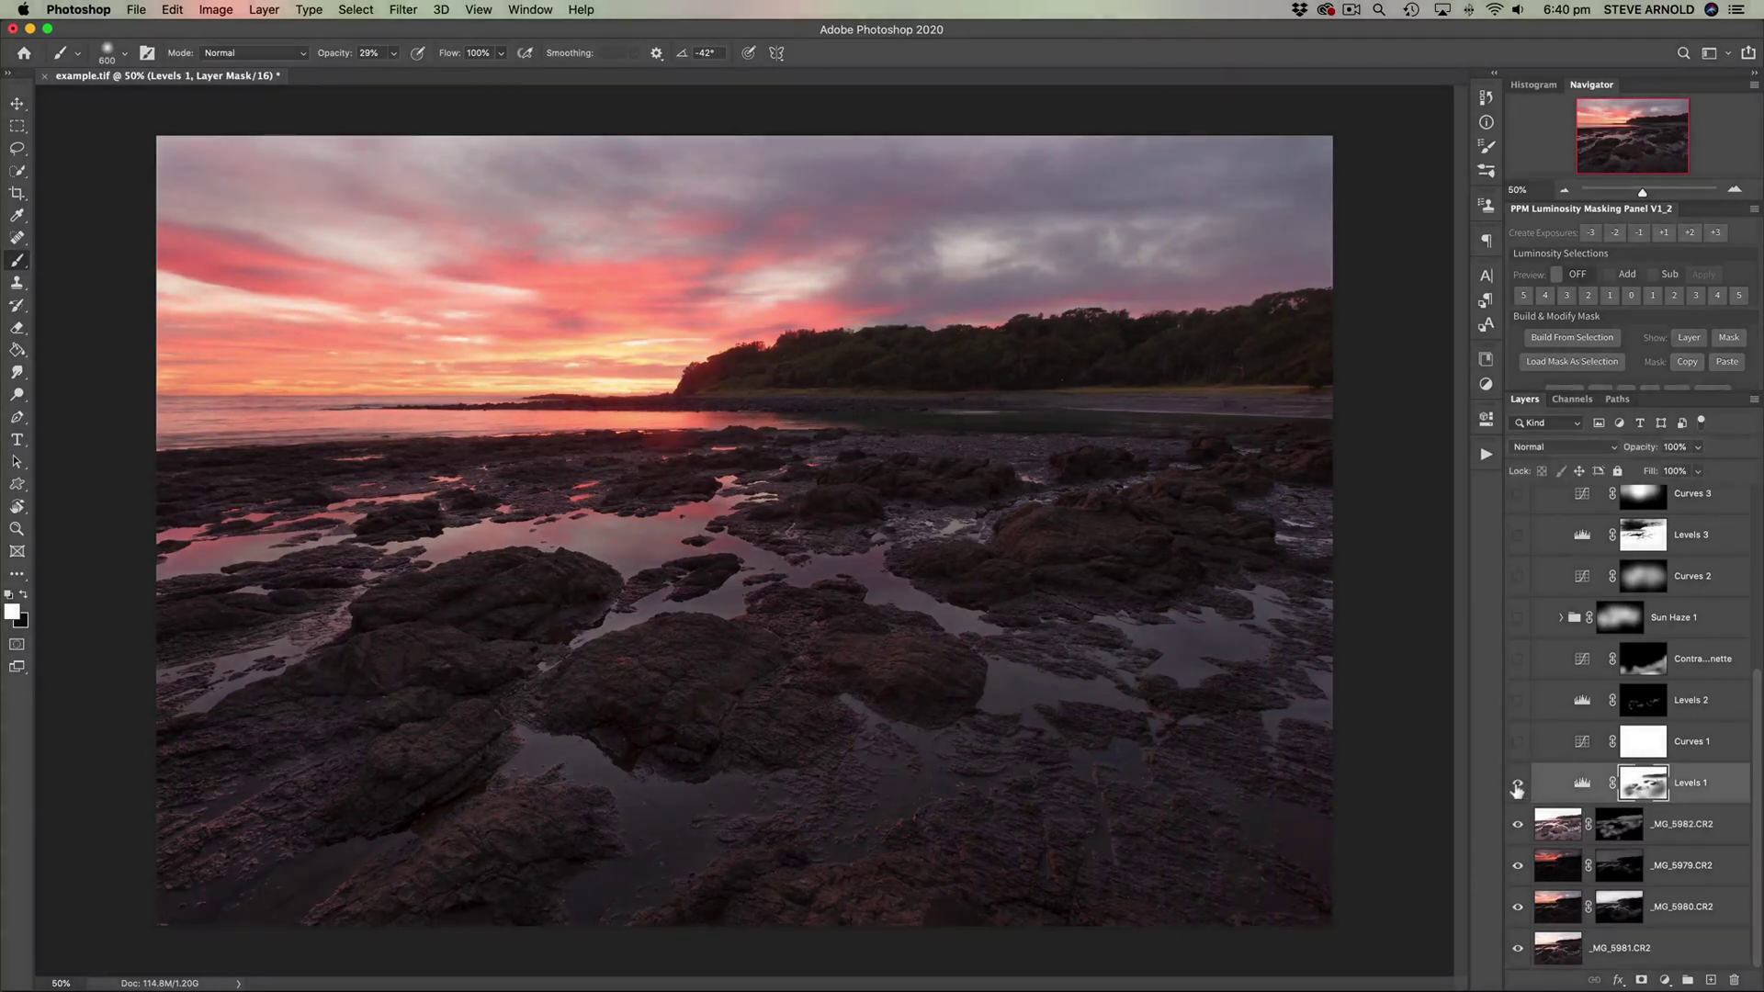
double_click(1582, 783)
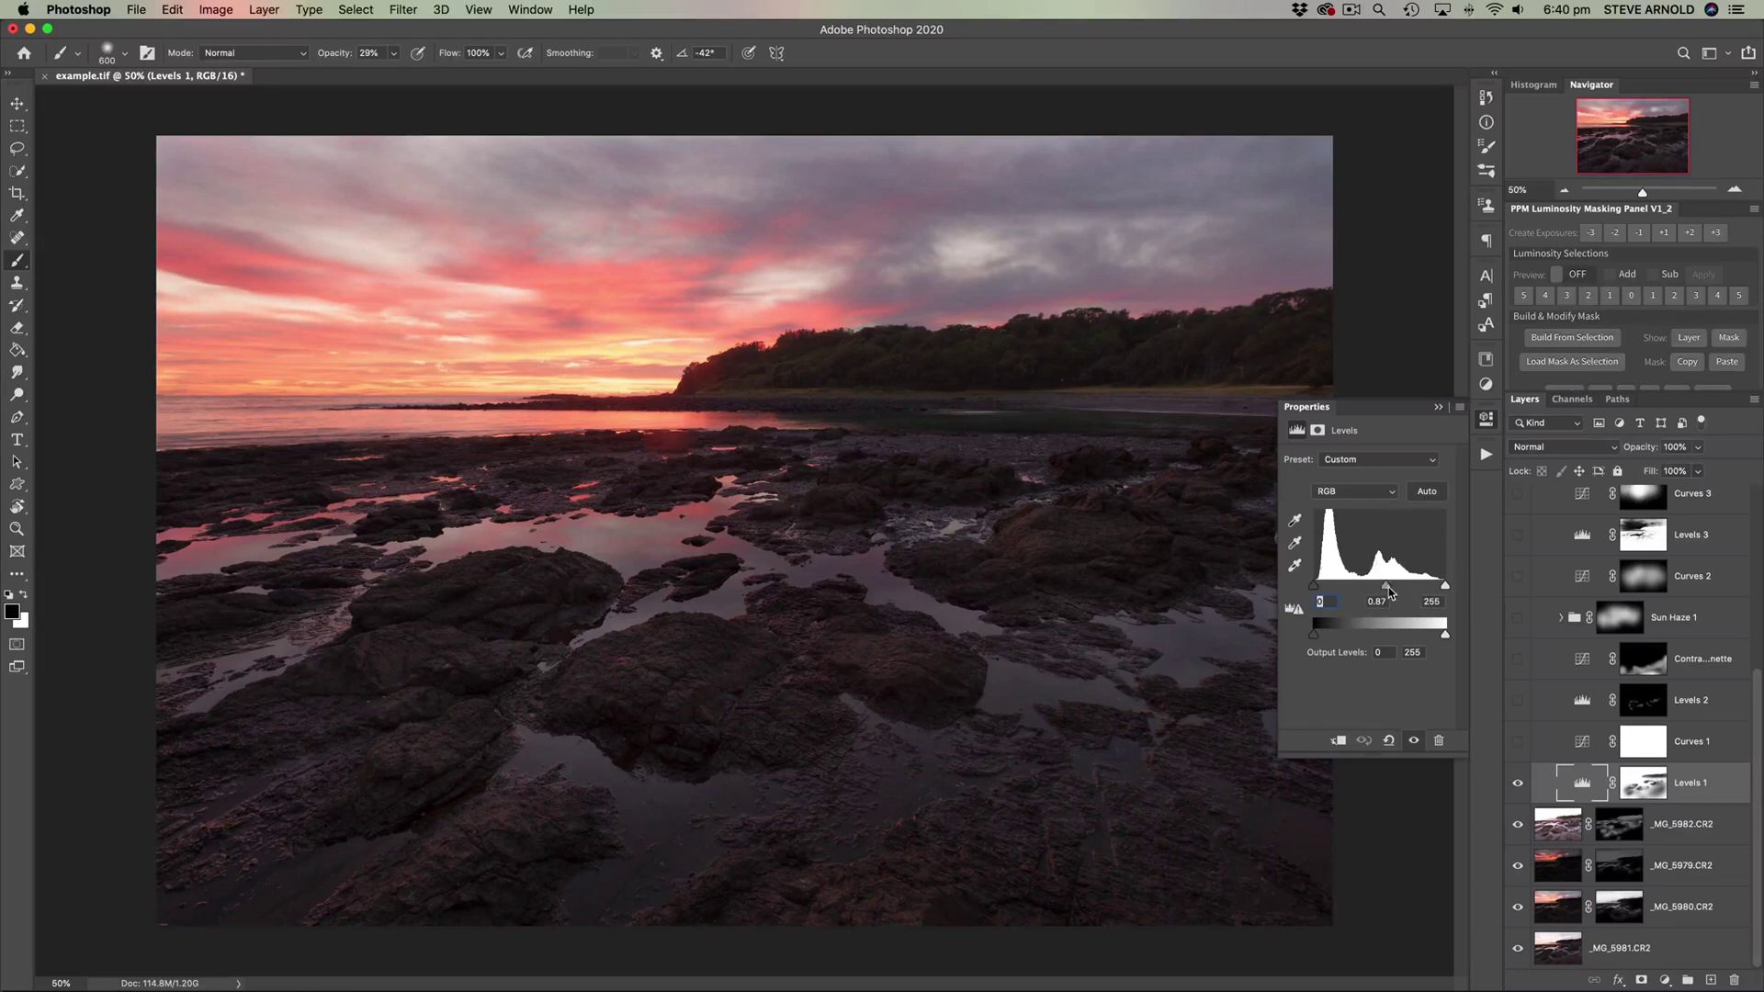
click(1518, 789)
click(1518, 788)
click(1518, 788)
click(1517, 788)
Step: Show the Curves 1 layer, examine its curve, and compare the image with and without it
click(1573, 751)
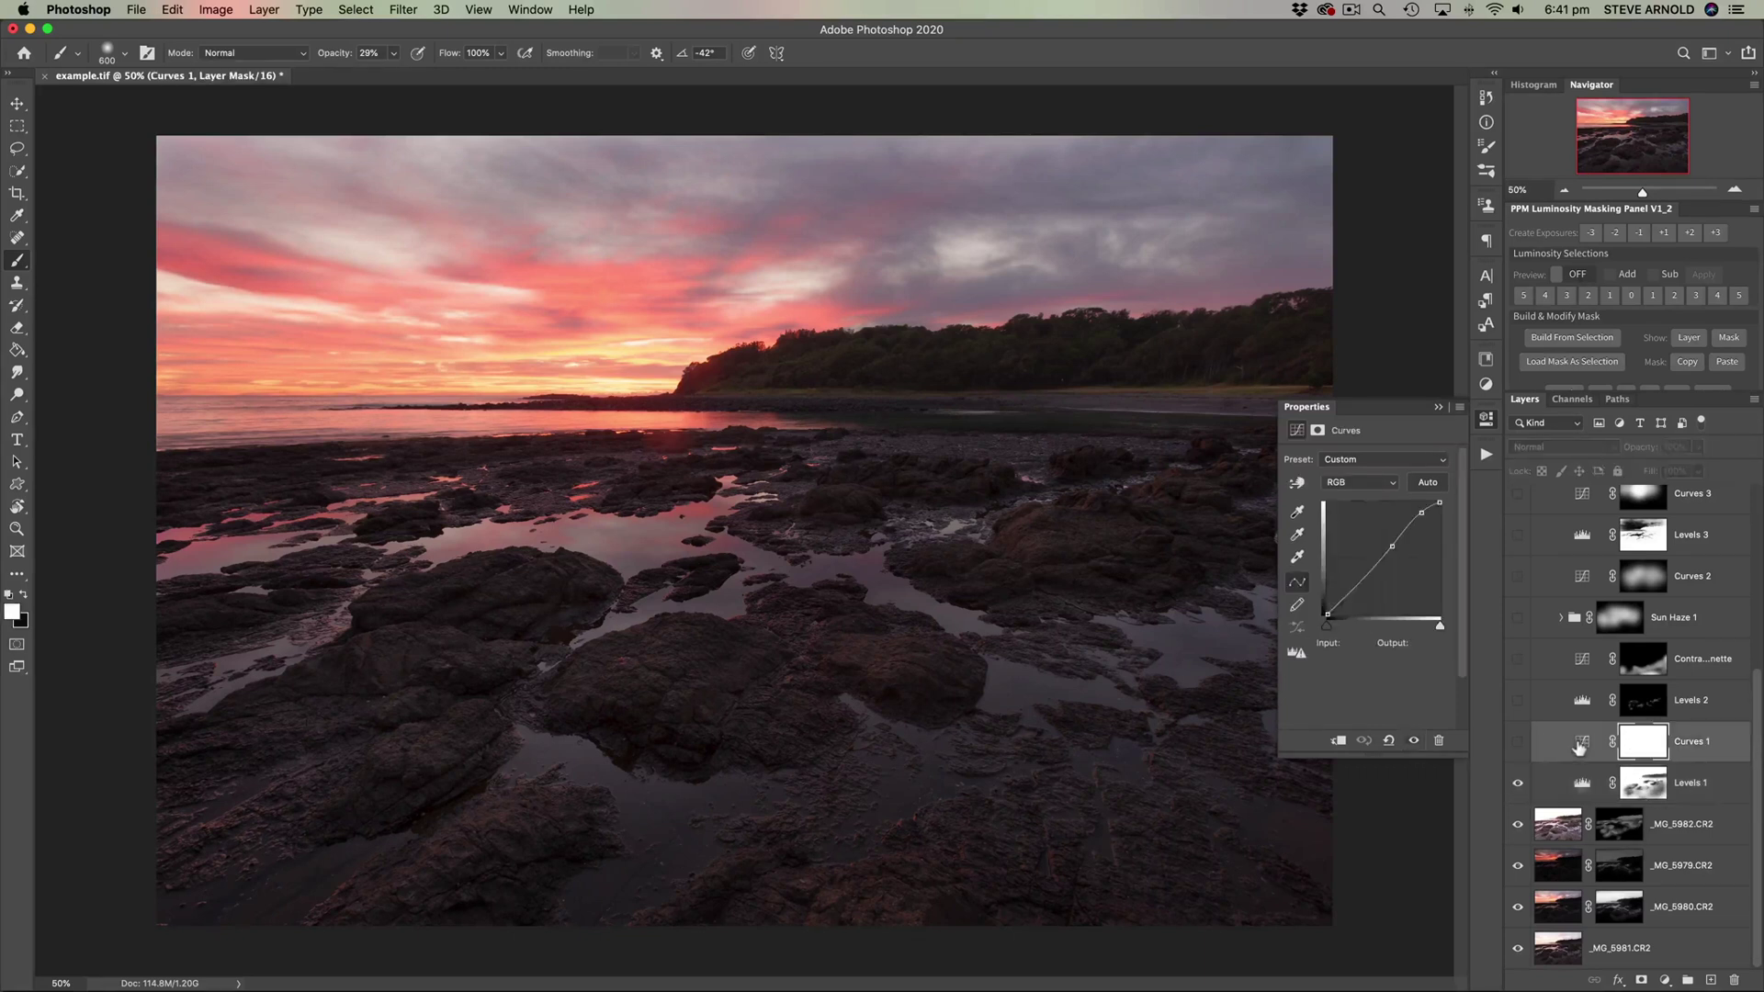
click(1518, 743)
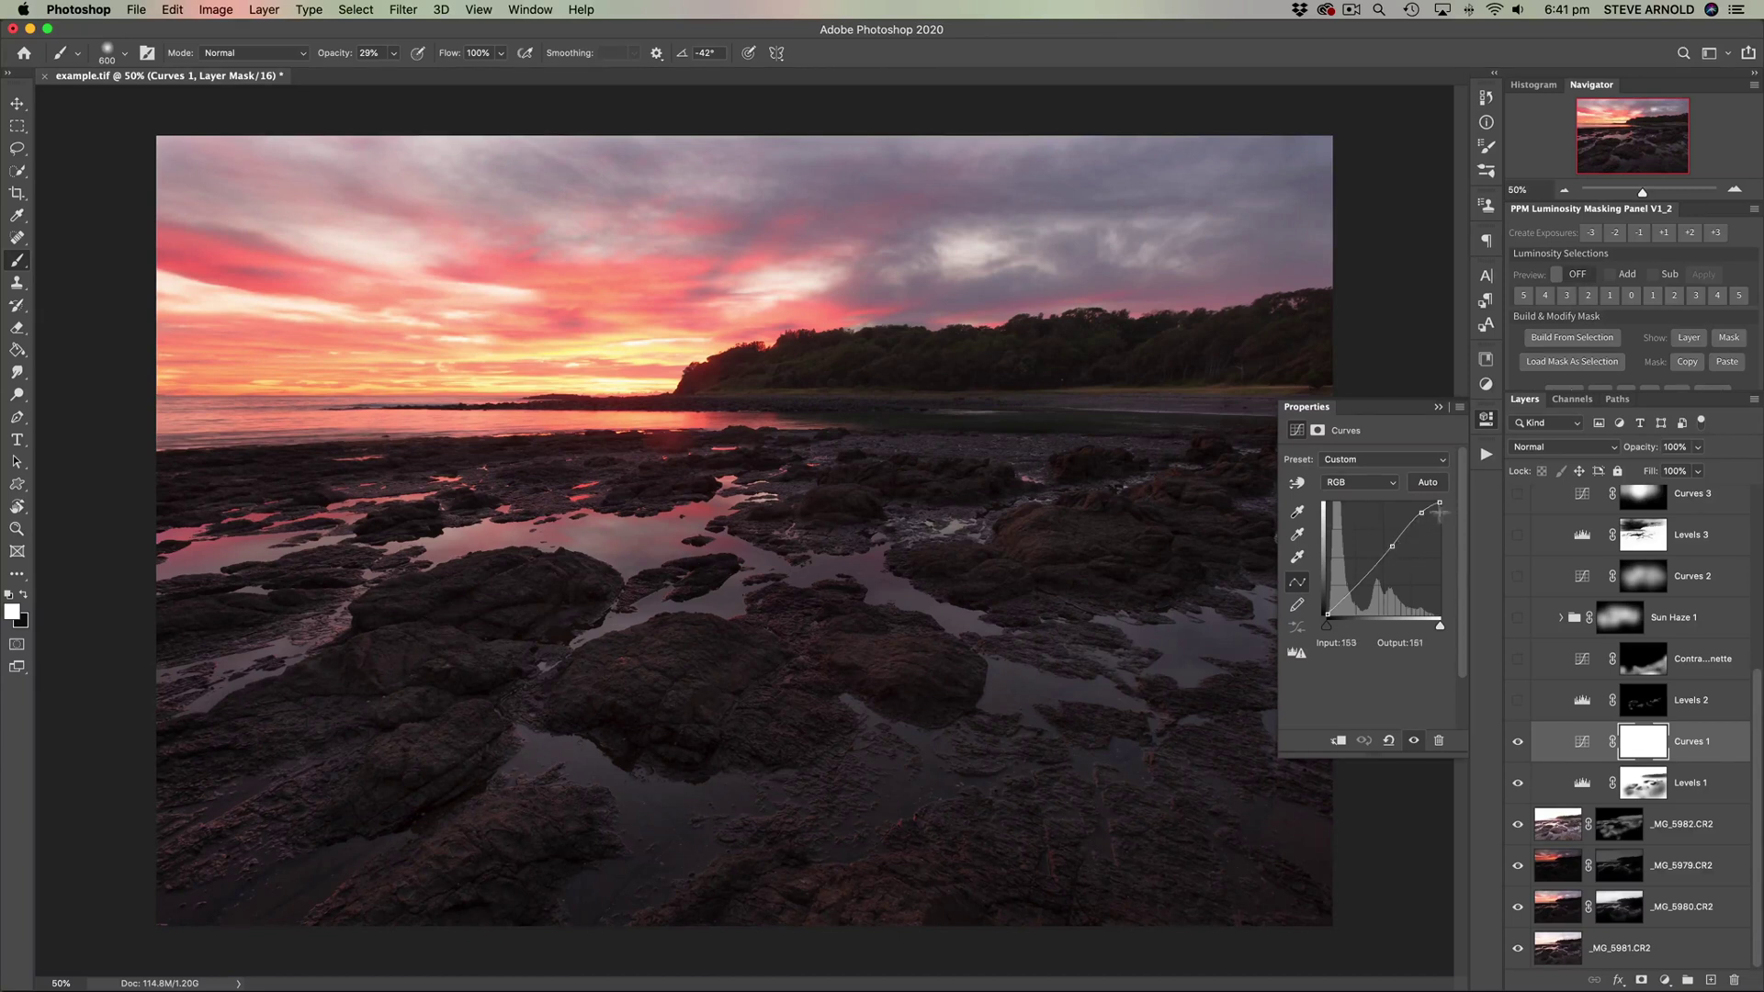
click(1522, 745)
click(1522, 745)
click(1522, 745)
click(1523, 748)
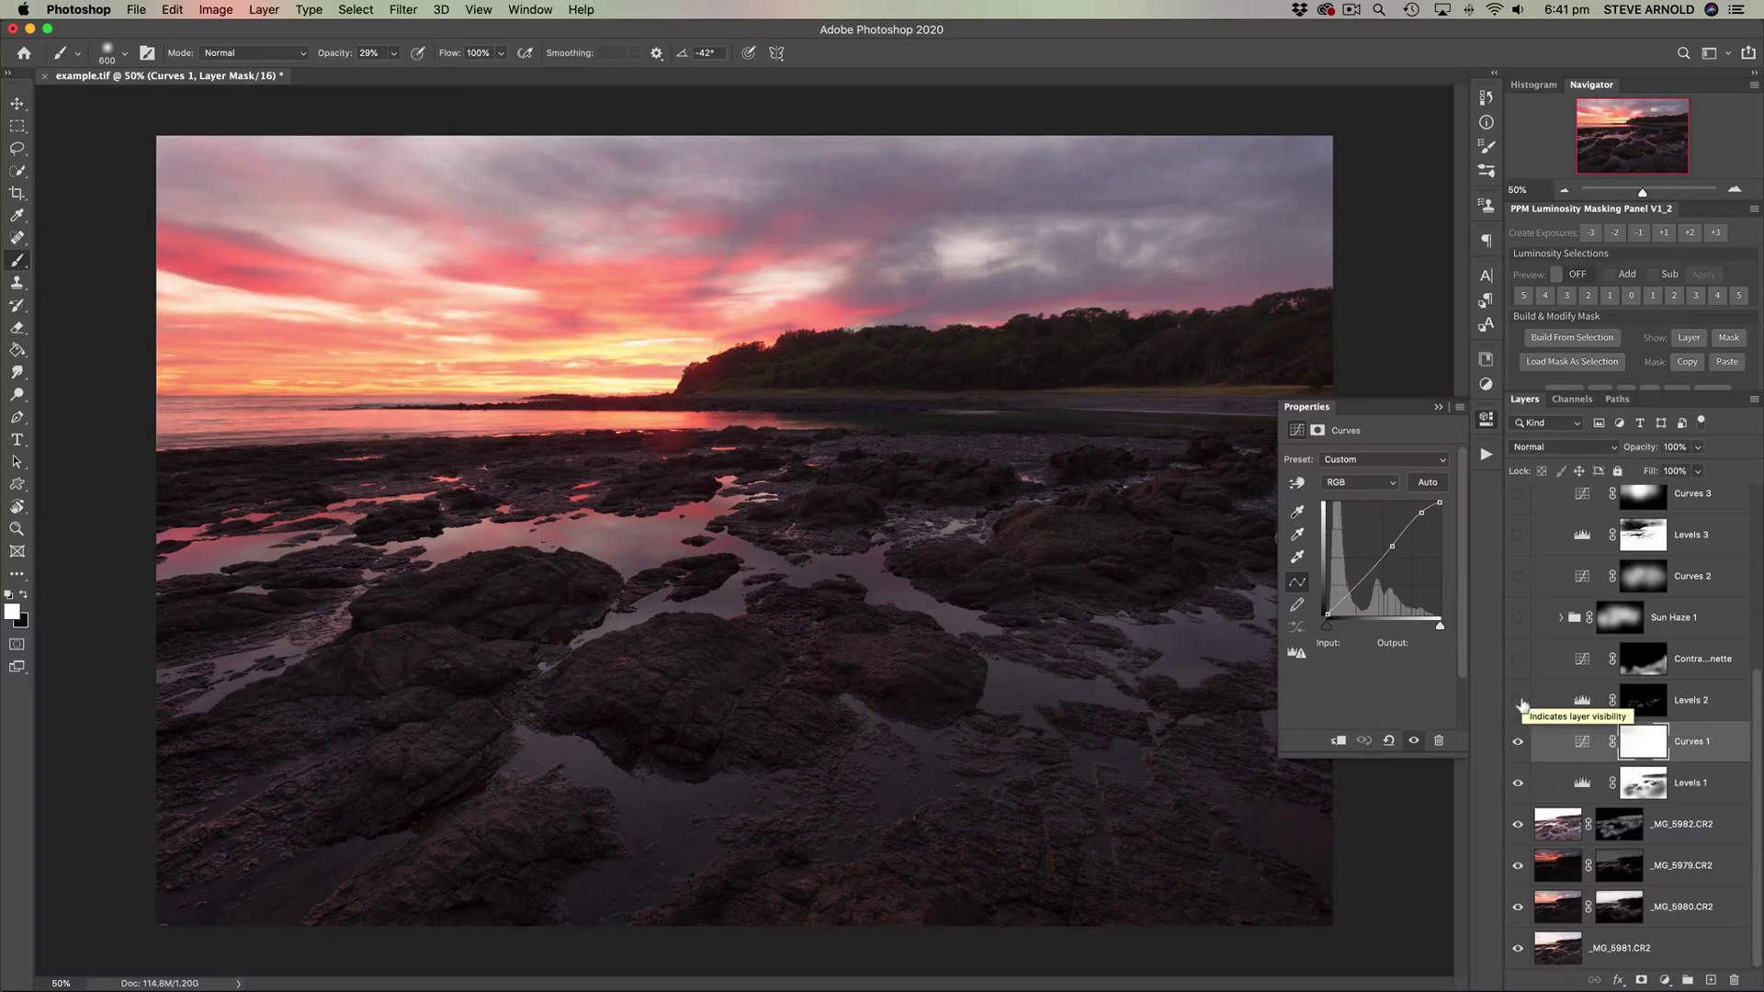
Step: Show the Levels 2 layer with its settings and compare the water reflections with and without it
click(1580, 704)
click(1518, 702)
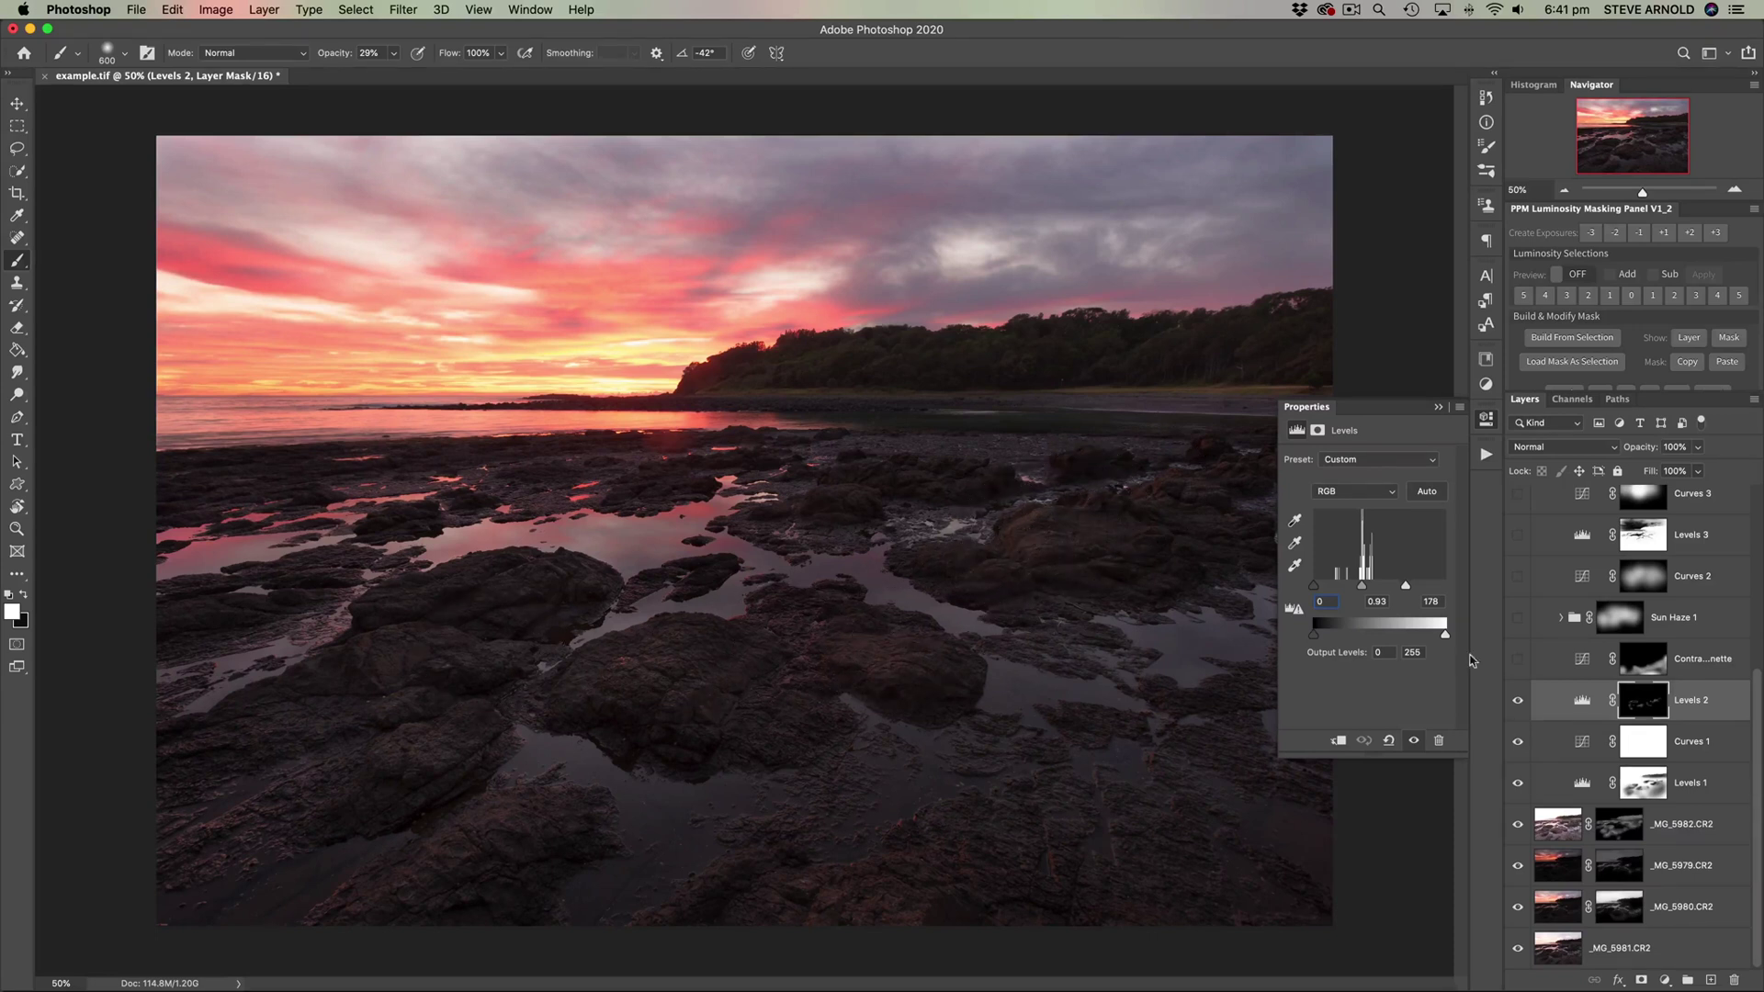
click(1519, 705)
click(1519, 705)
click(1520, 705)
click(1520, 705)
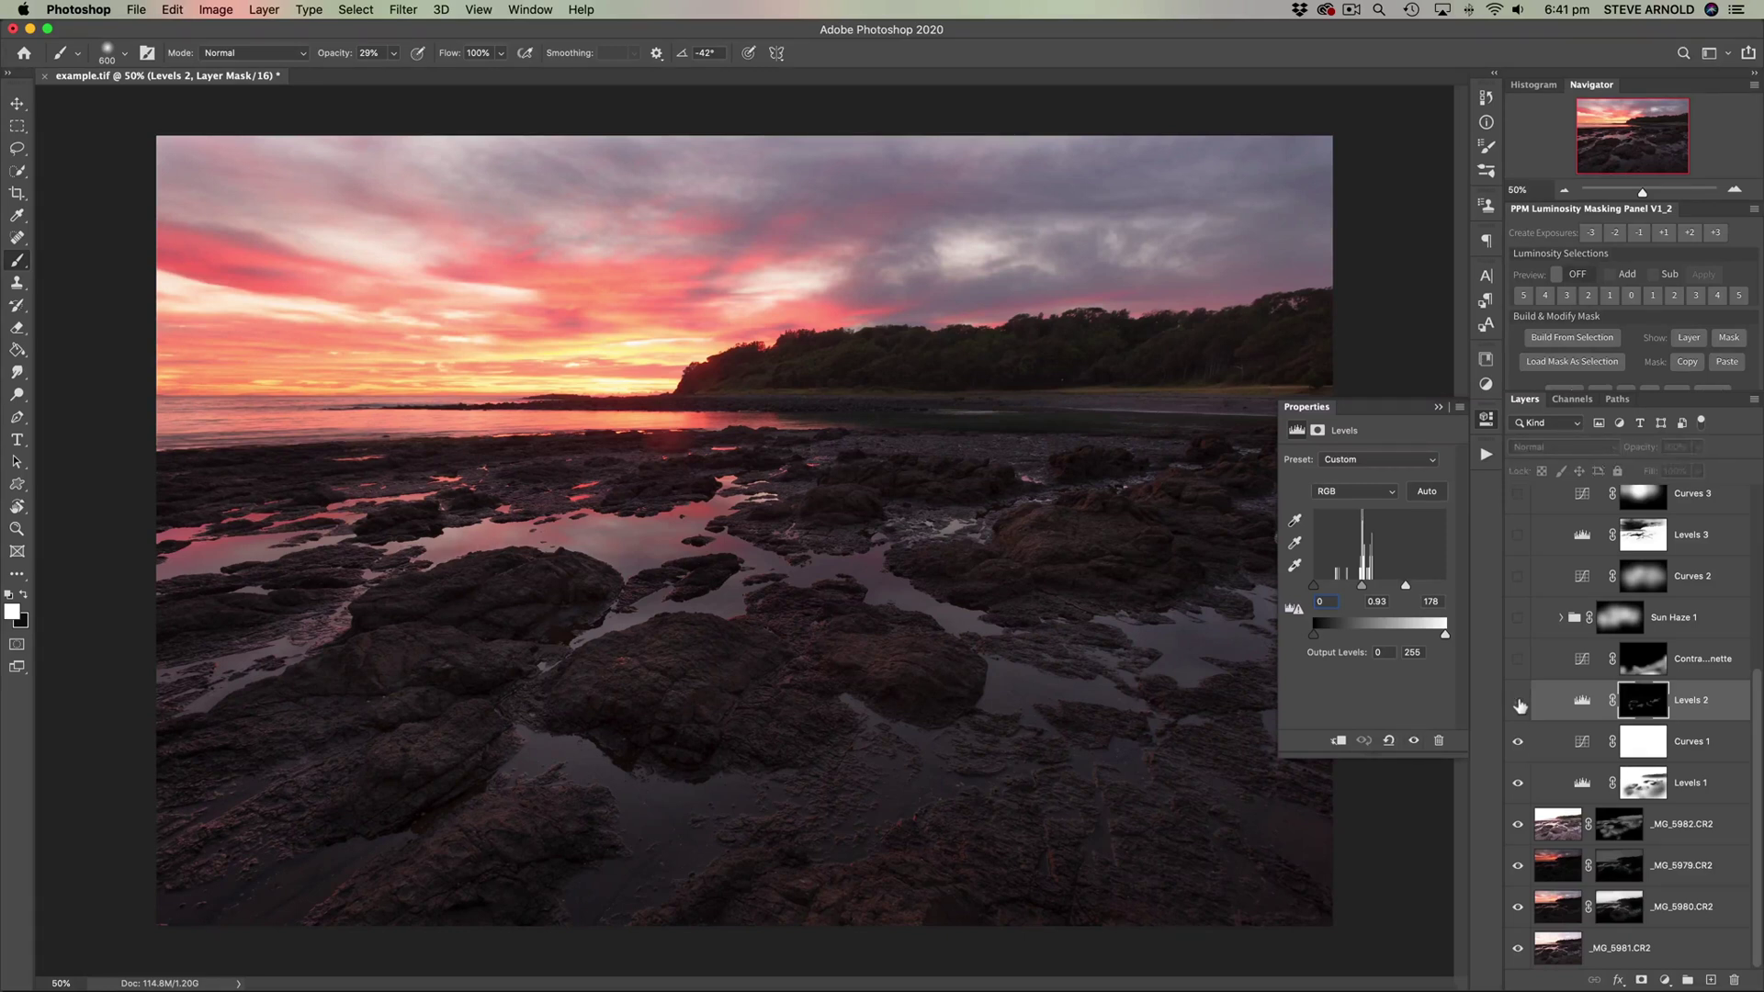
click(1519, 705)
click(1519, 705)
click(1520, 705)
Step: Select and show the Contrast Vignette layer, then collapse its settings to view the whole image
click(1573, 669)
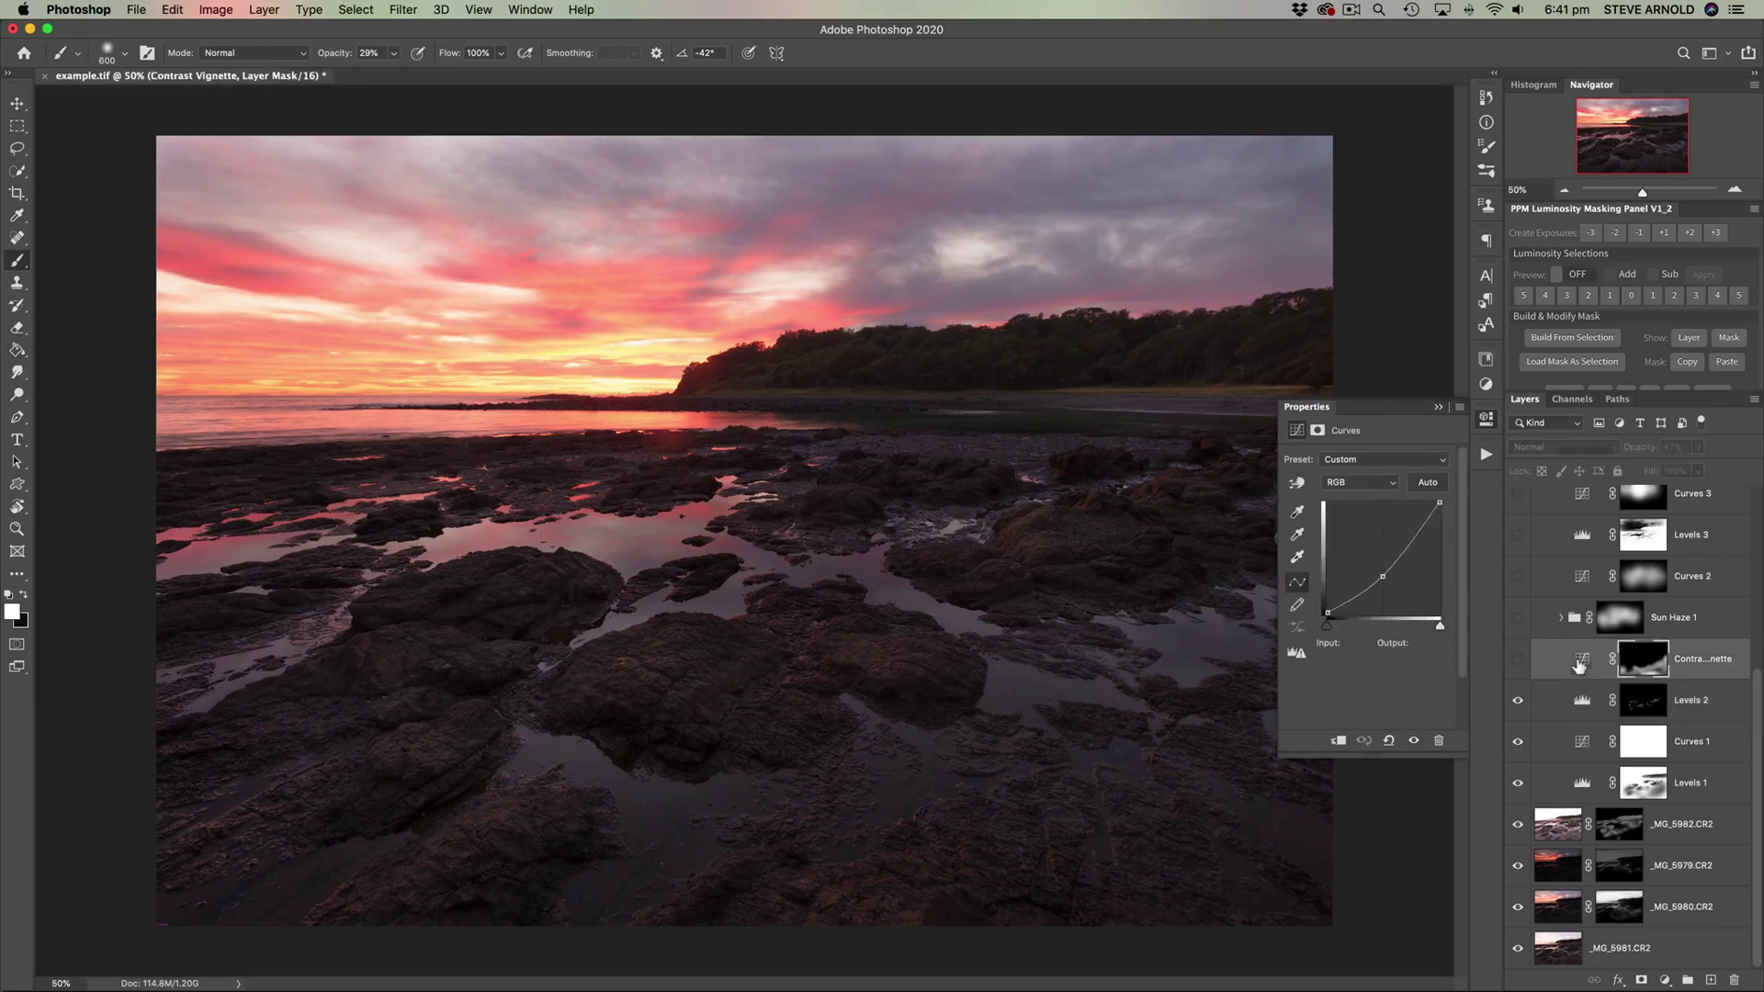
click(1487, 425)
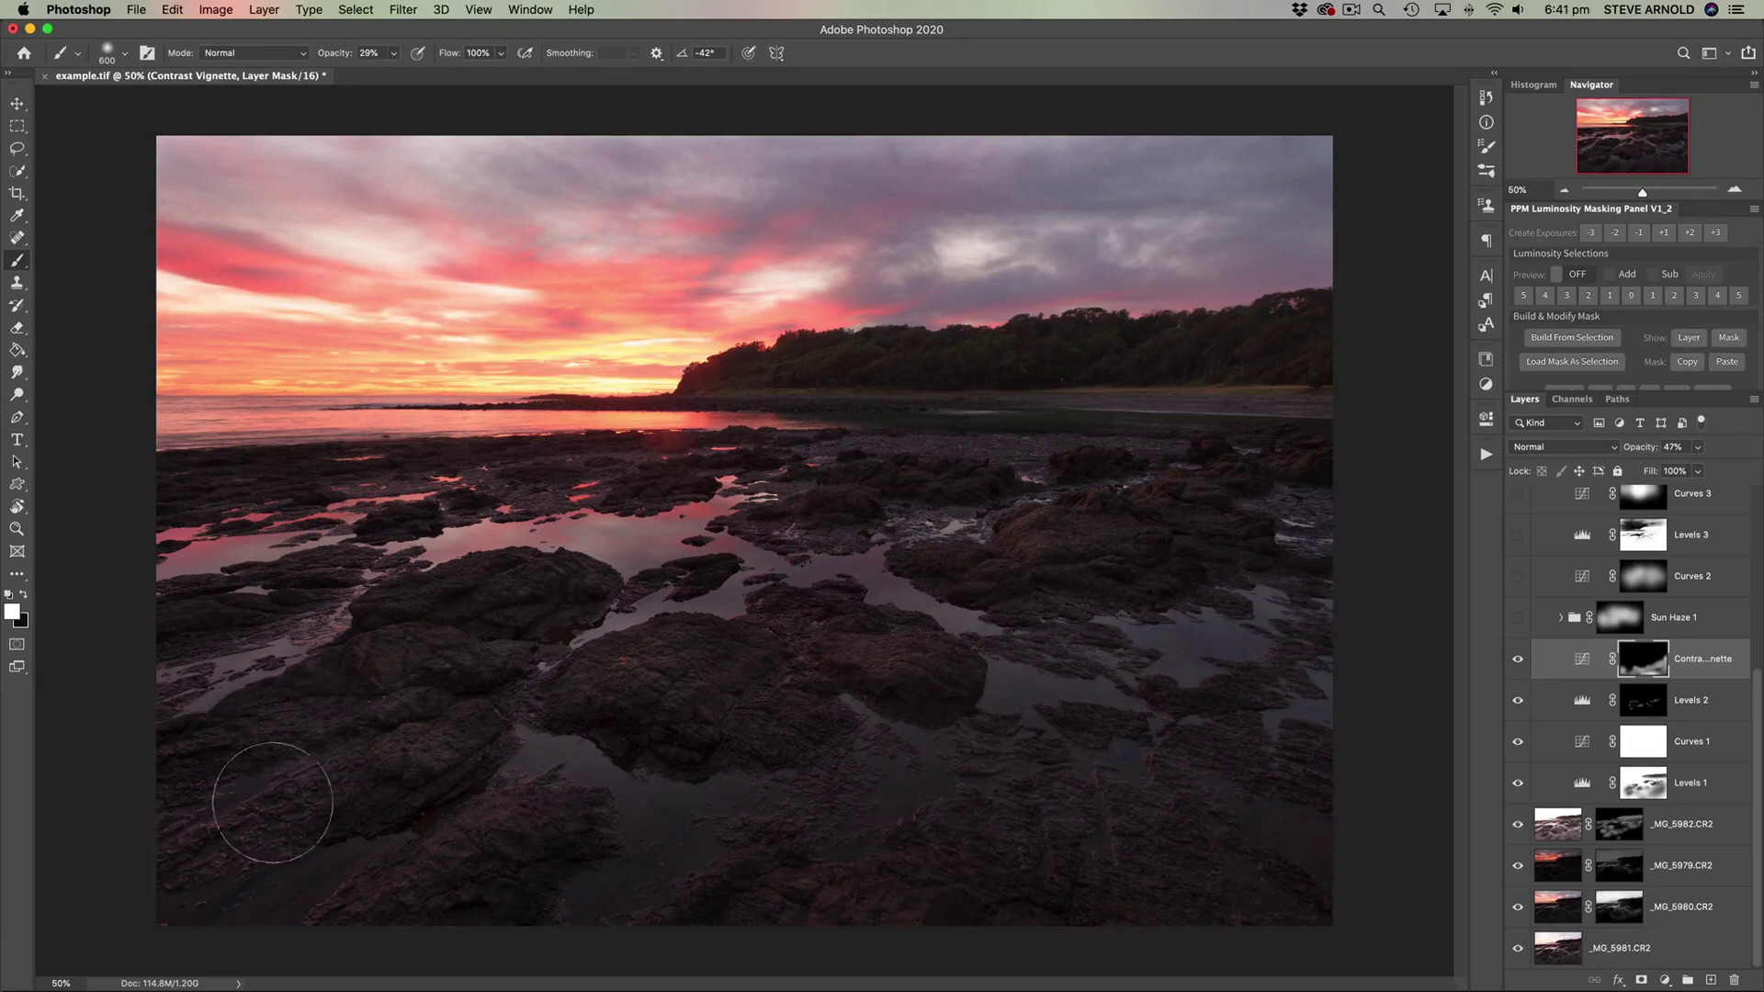
Step: Compare the image with and without the Contrast Vignette layer, then open its curve settings
click(1515, 661)
click(1518, 660)
click(1518, 659)
click(1518, 660)
click(1519, 661)
double_click(1582, 661)
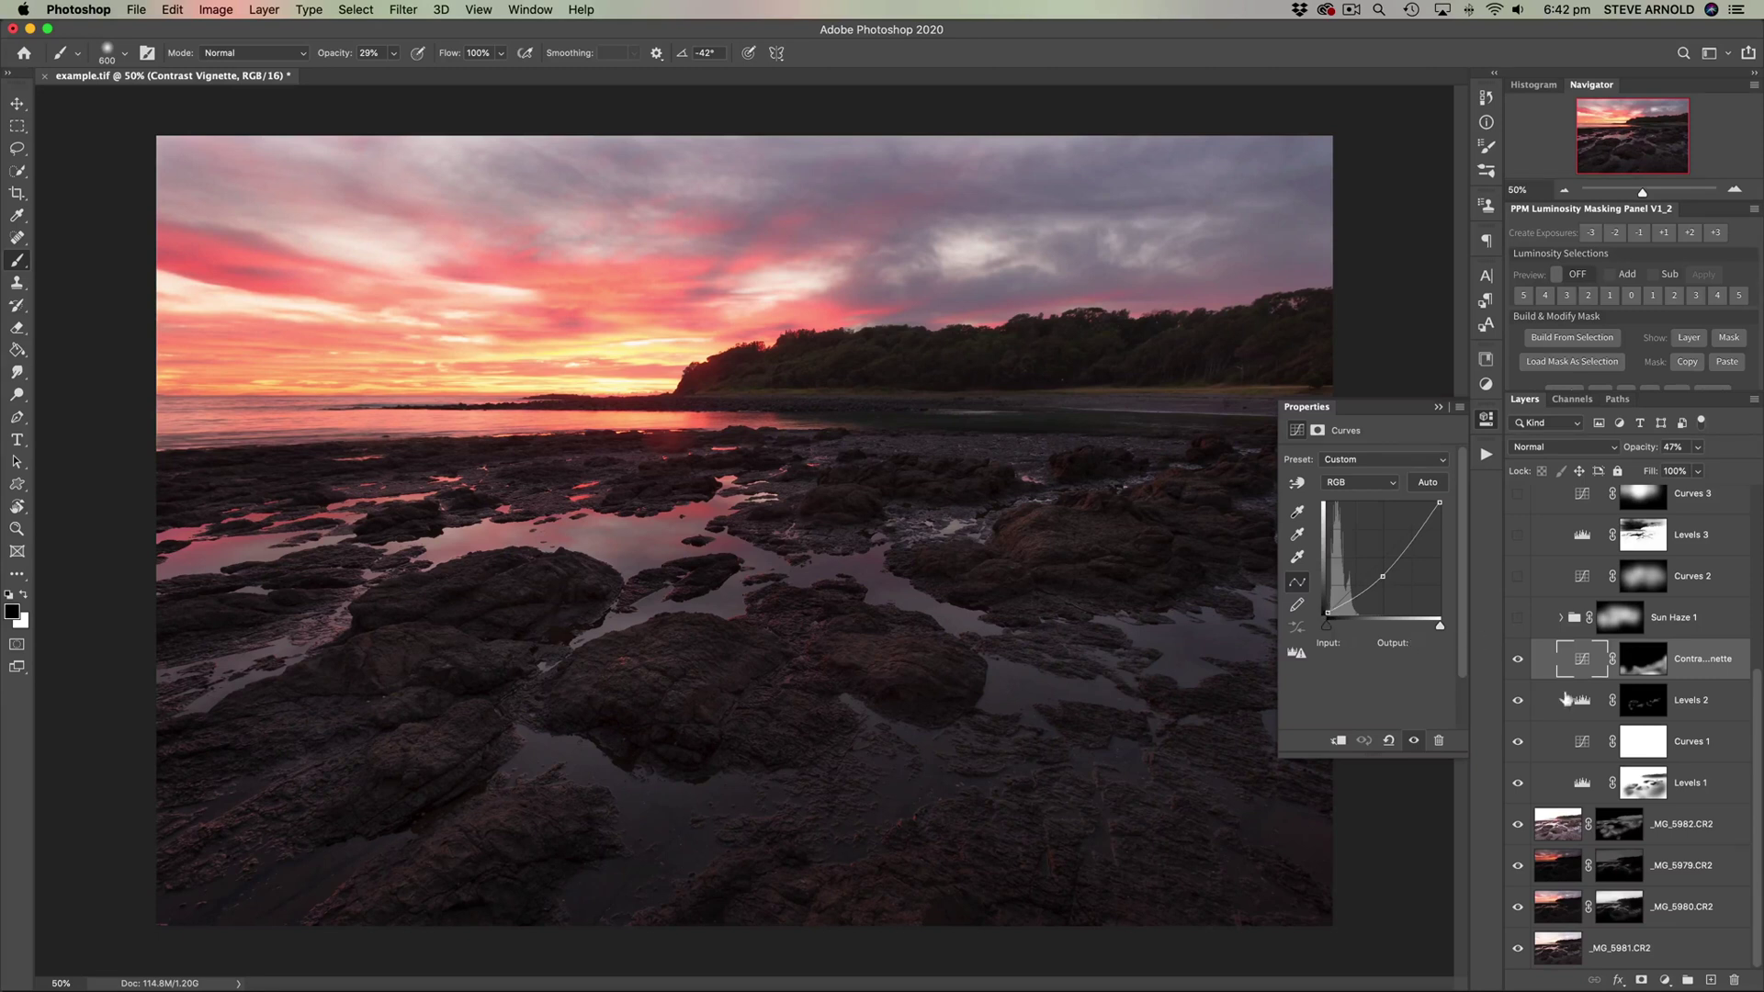
Step: Show the Sun Haze 1 group, look through its contents, and compare the image with and without it
click(1517, 619)
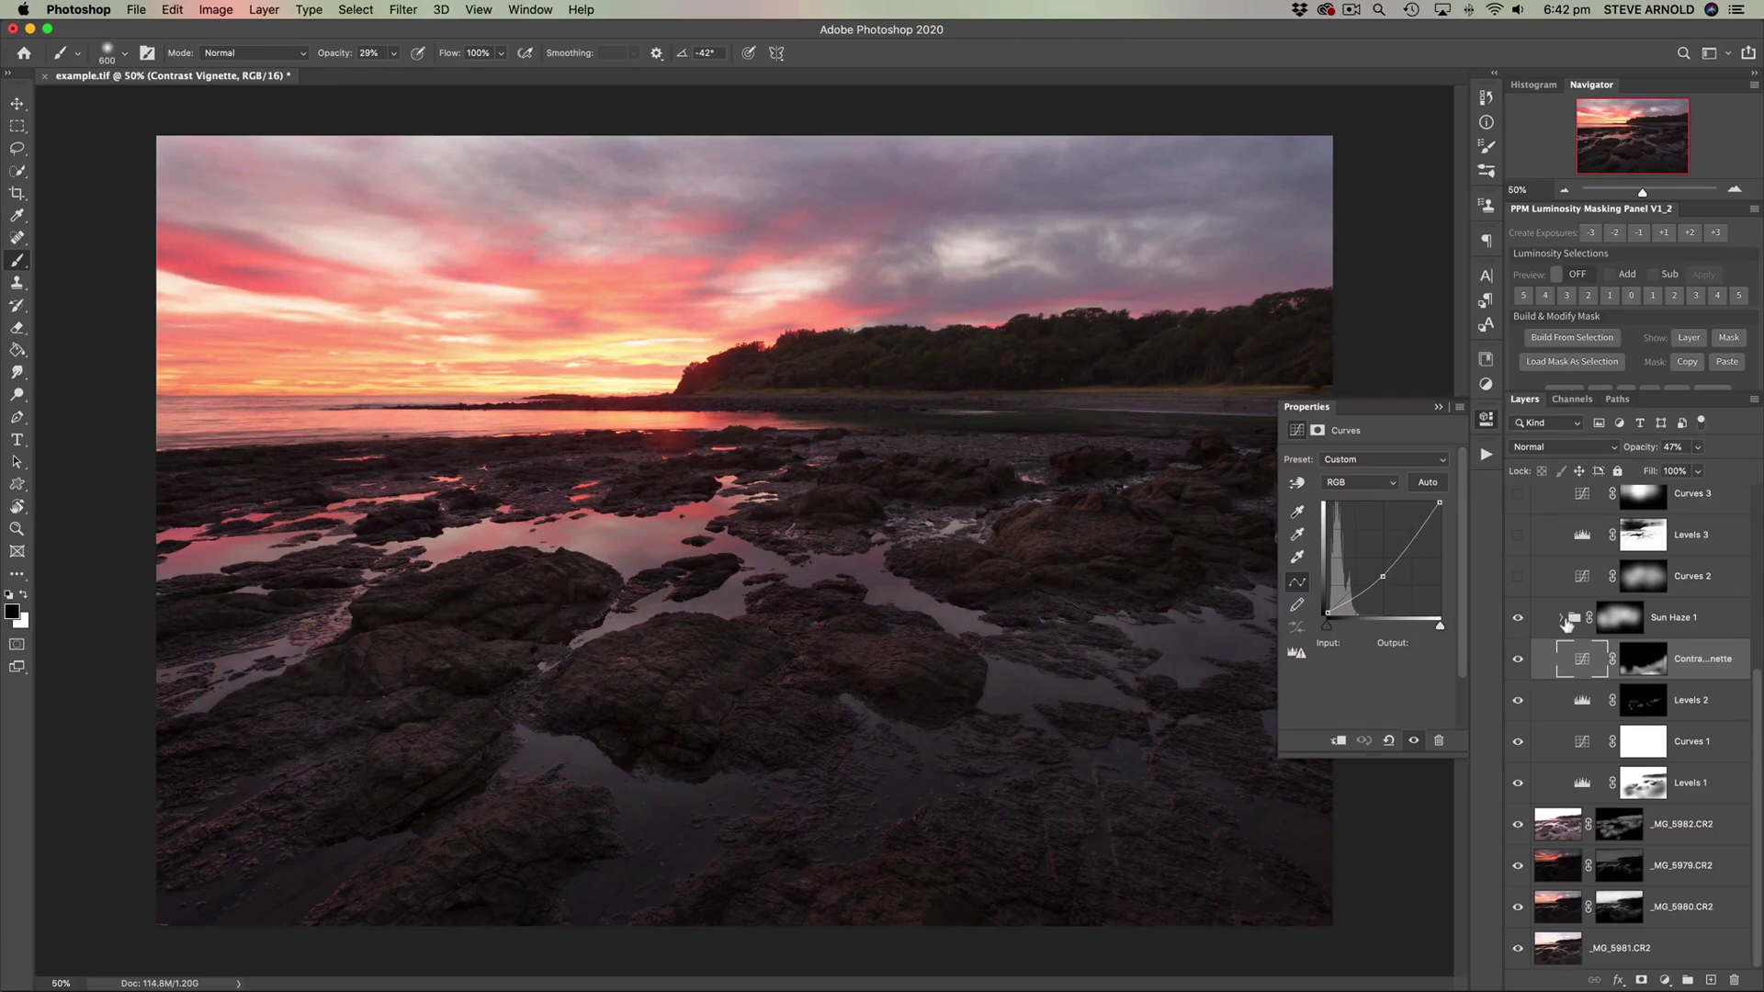
click(1560, 617)
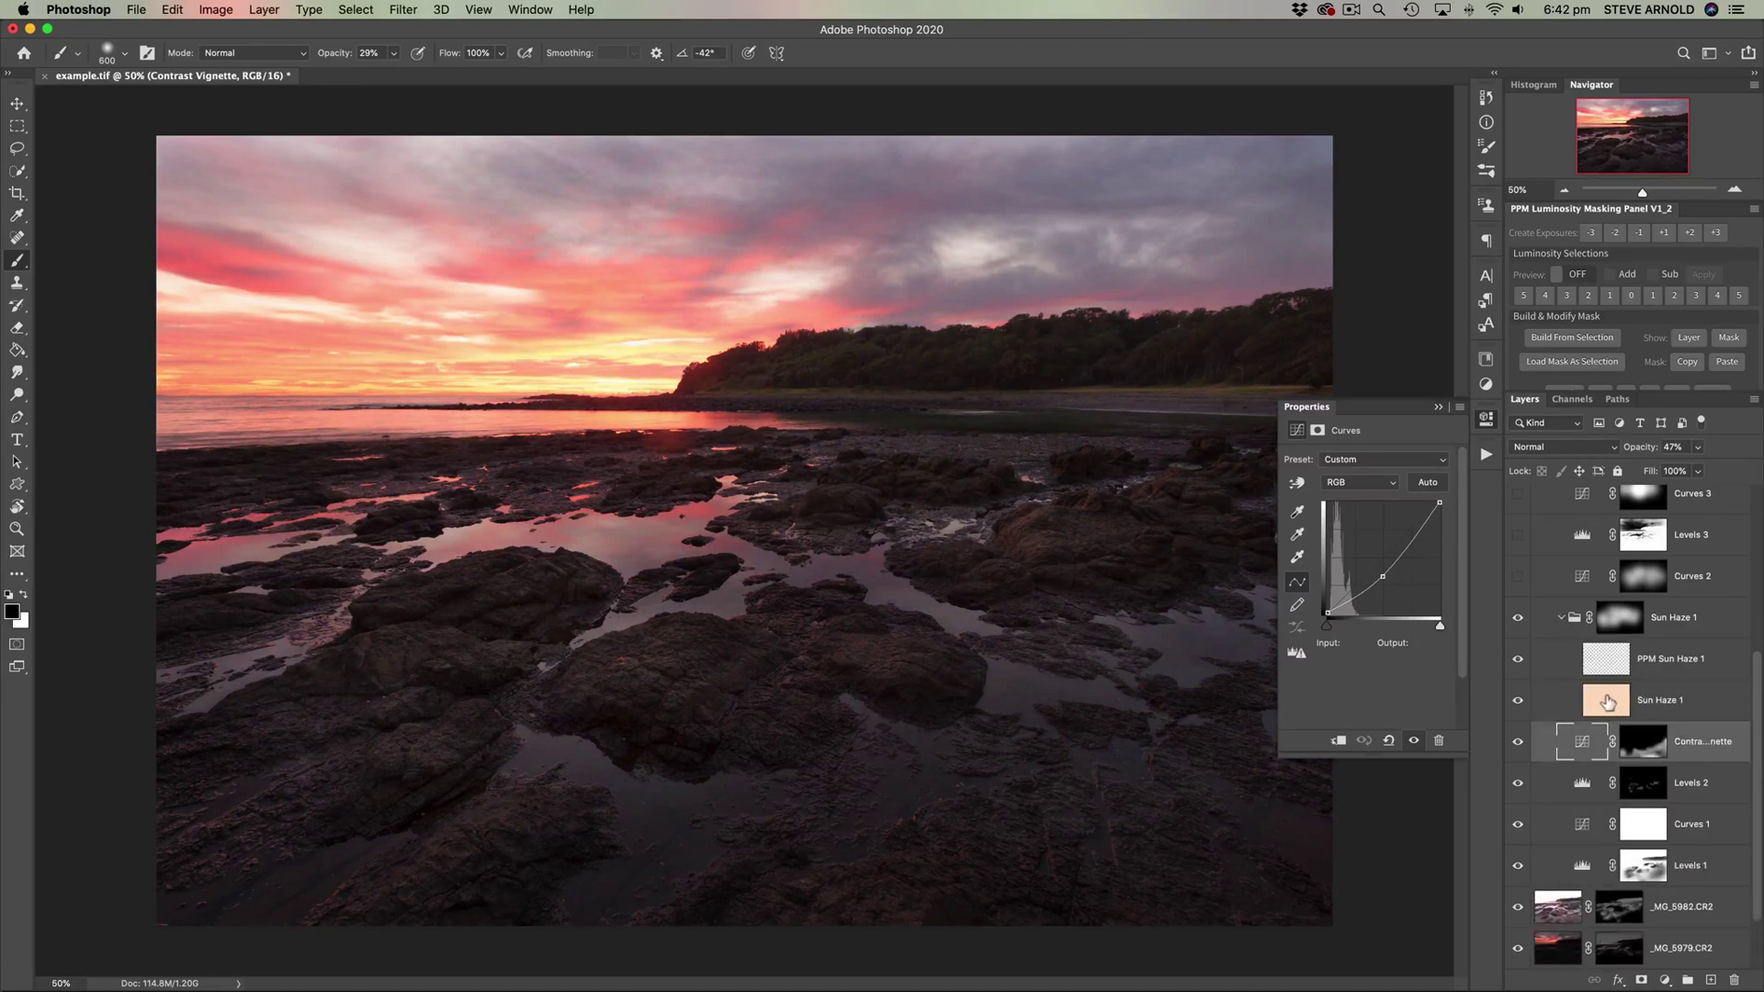
click(1561, 618)
click(1520, 621)
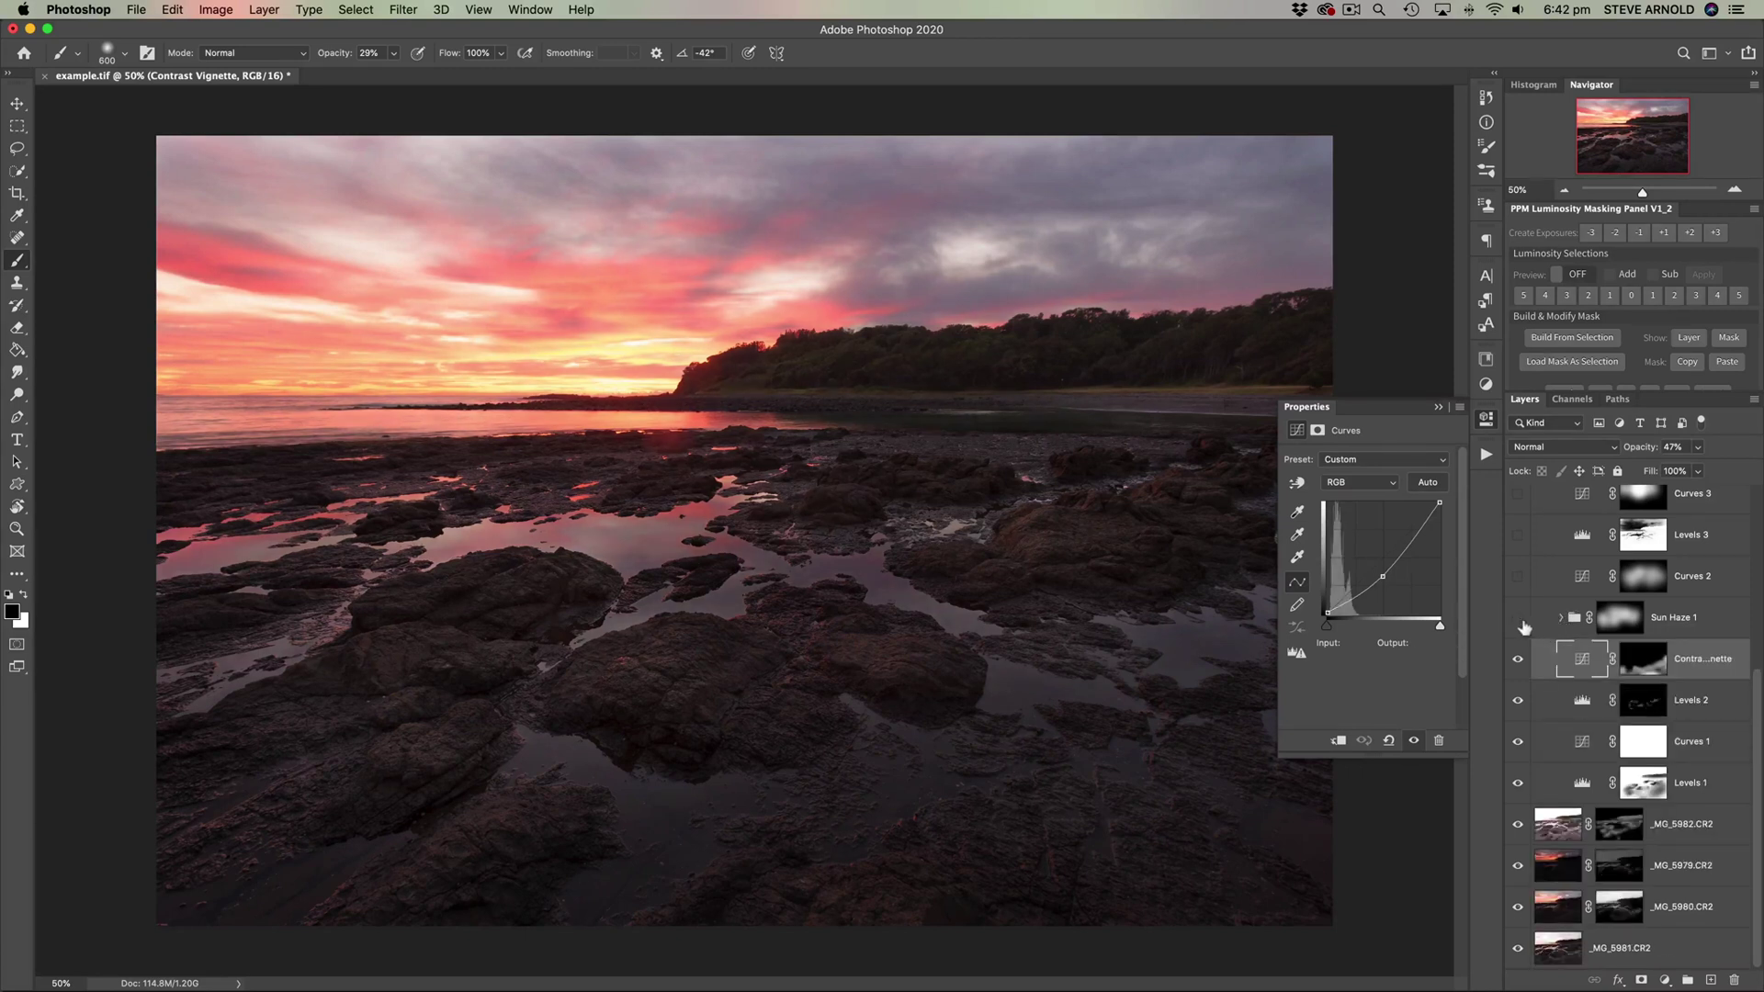
click(1520, 621)
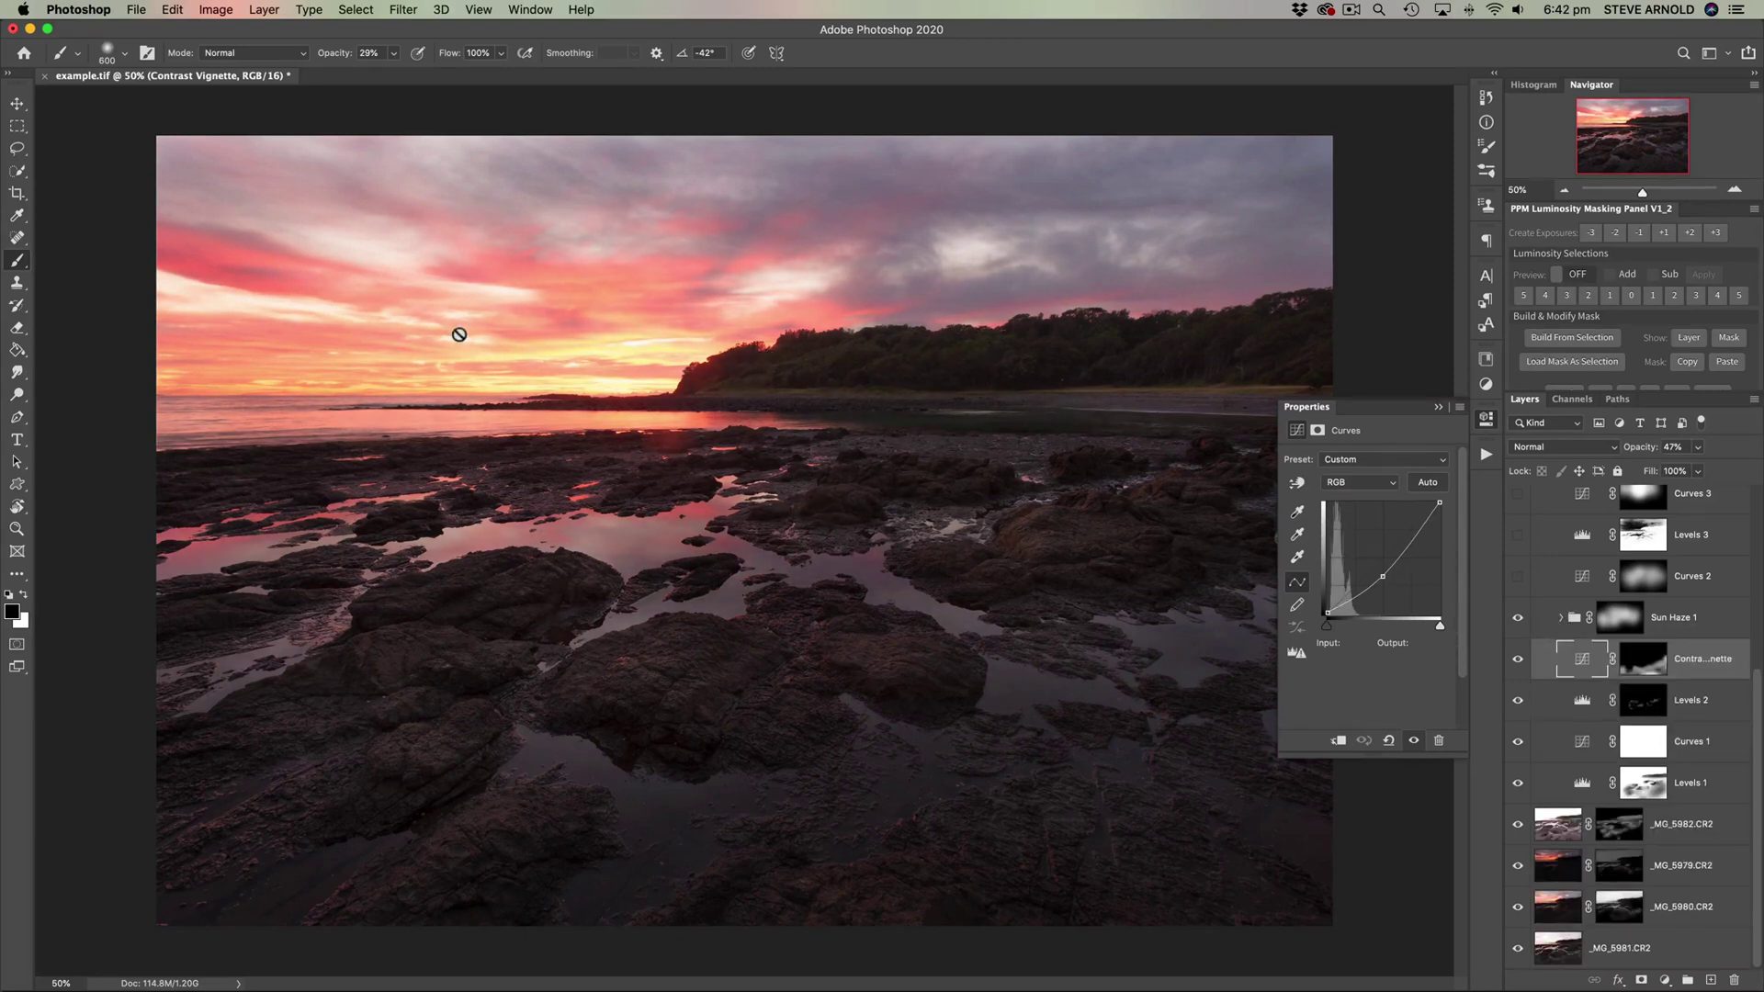
click(1575, 621)
click(1519, 618)
click(1519, 618)
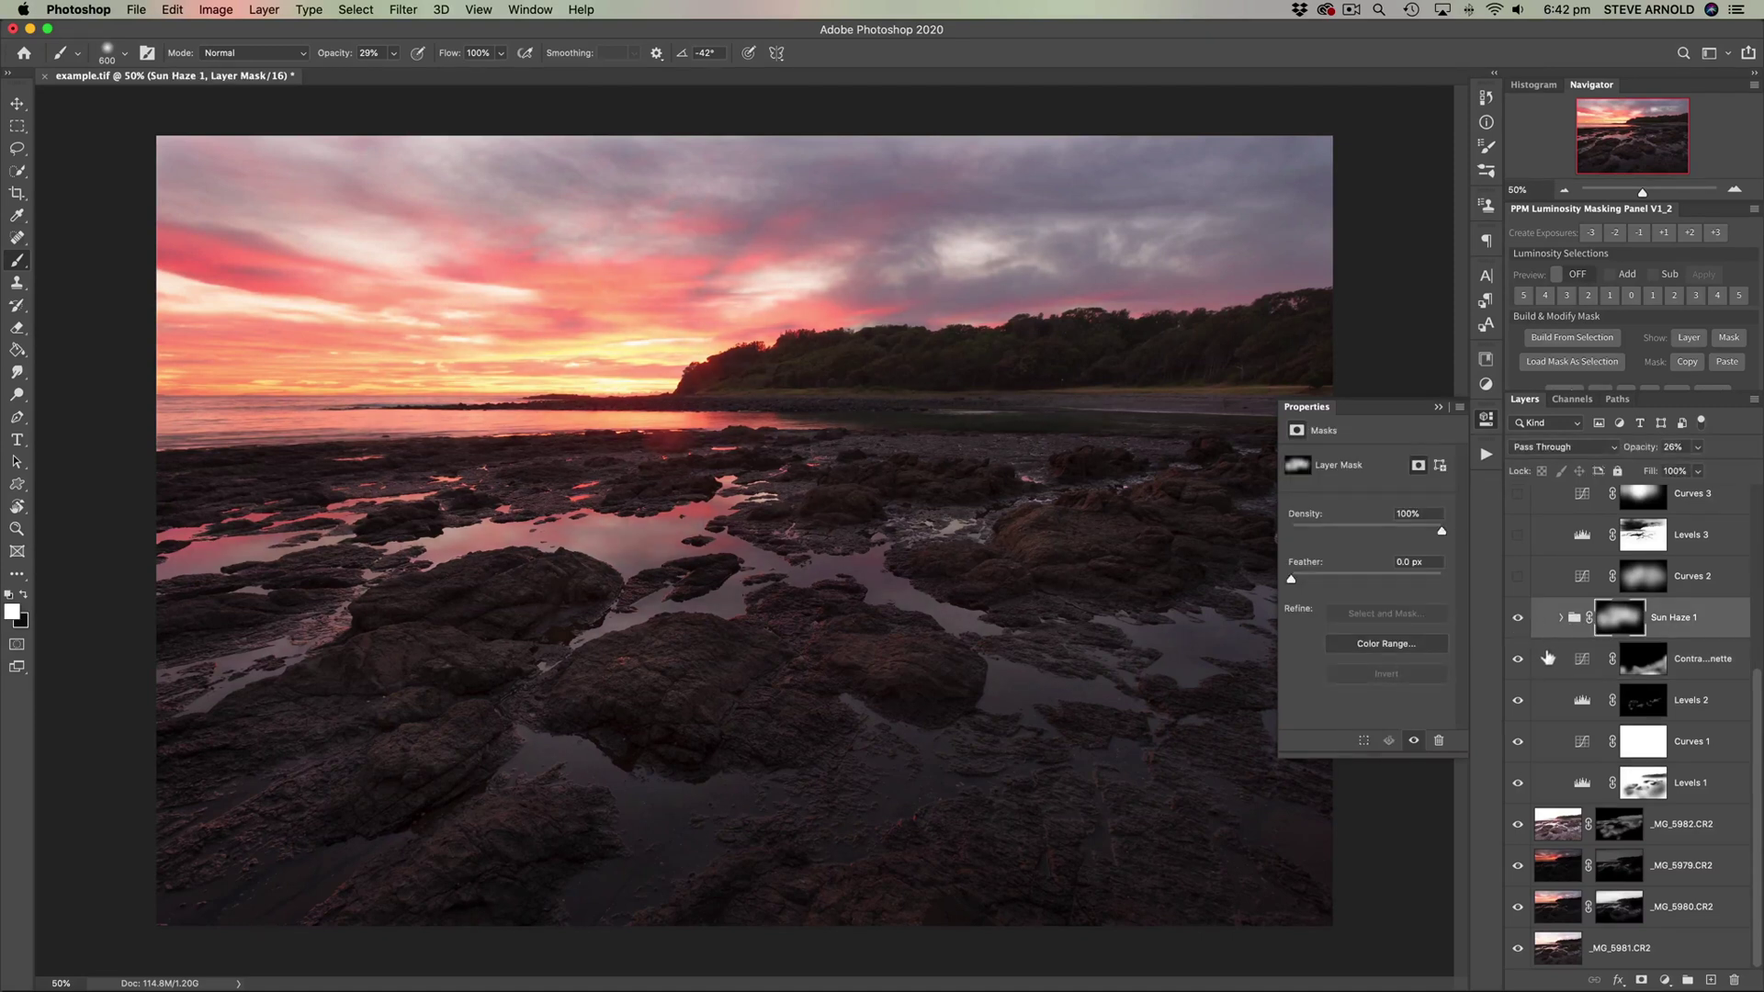
Step: Select and show the Curves 2 layer, and compare the image with and without its brightening curve
scroll(1548, 658, up, 2)
click(1579, 639)
click(1516, 632)
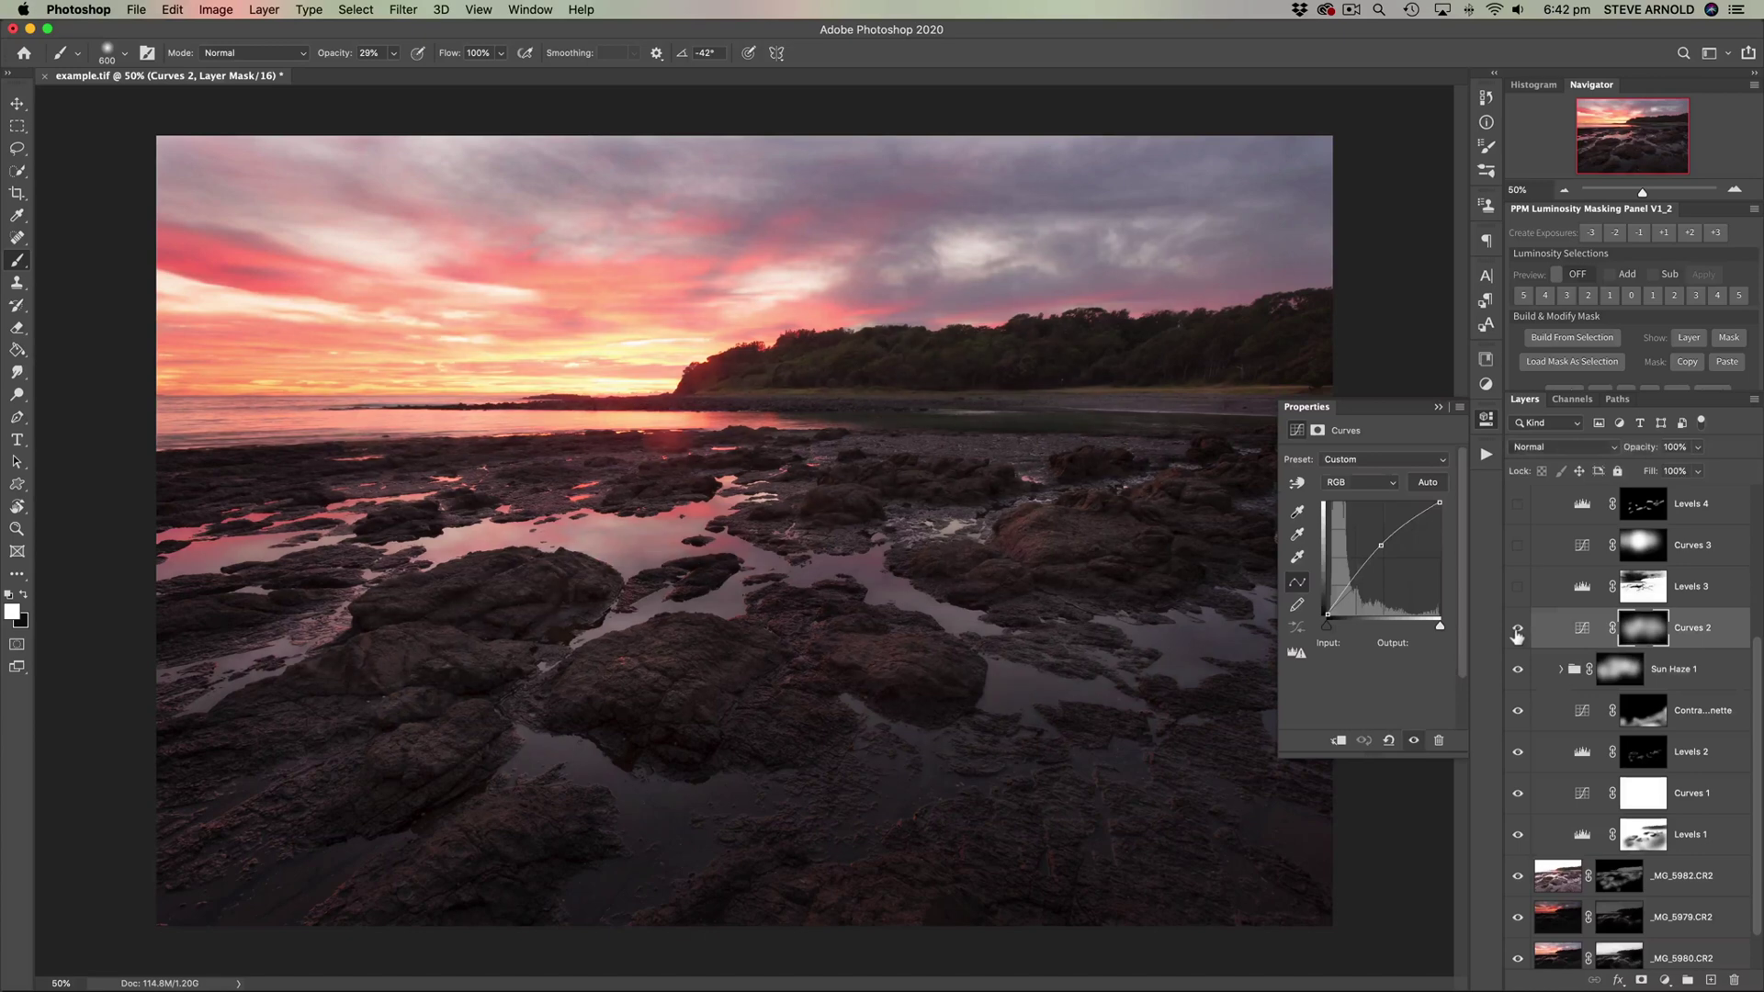
click(1517, 632)
click(1516, 632)
click(1518, 632)
click(1518, 632)
click(1518, 632)
click(1518, 632)
Step: Show the Levels 3 layer, compare the image with and without it, and examine its levels settings
scroll(1564, 620, up, 1)
click(1582, 643)
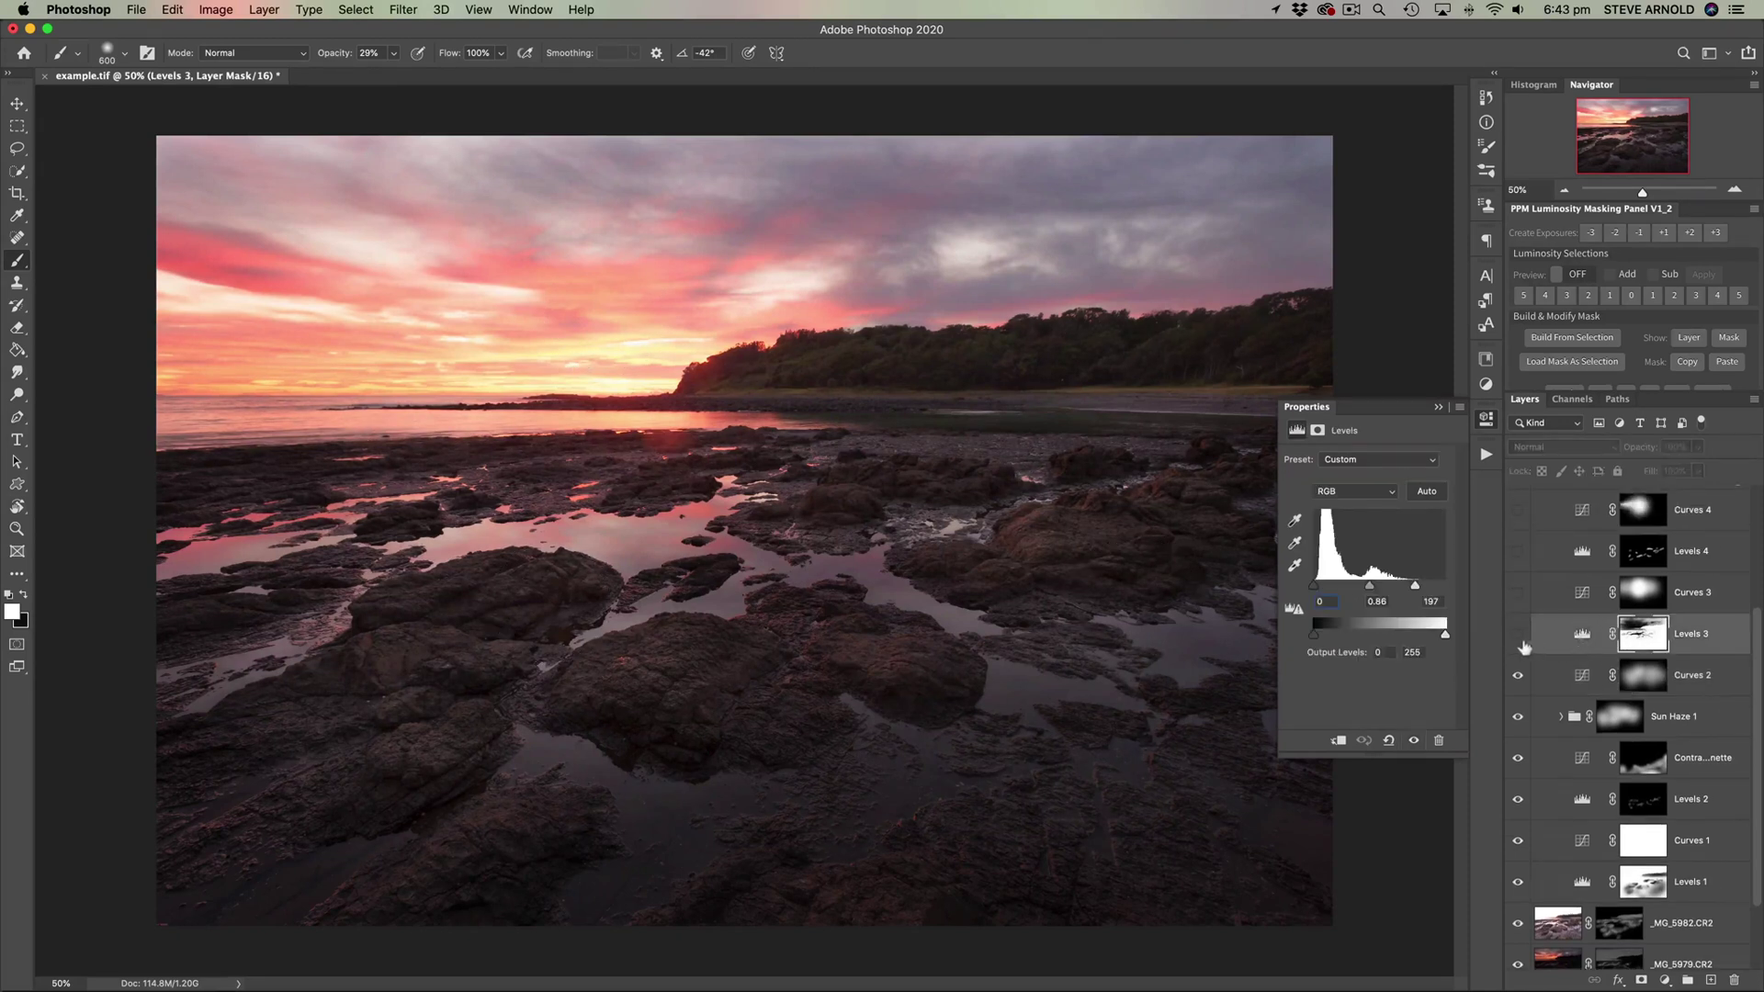
click(1519, 636)
click(1519, 635)
click(1519, 635)
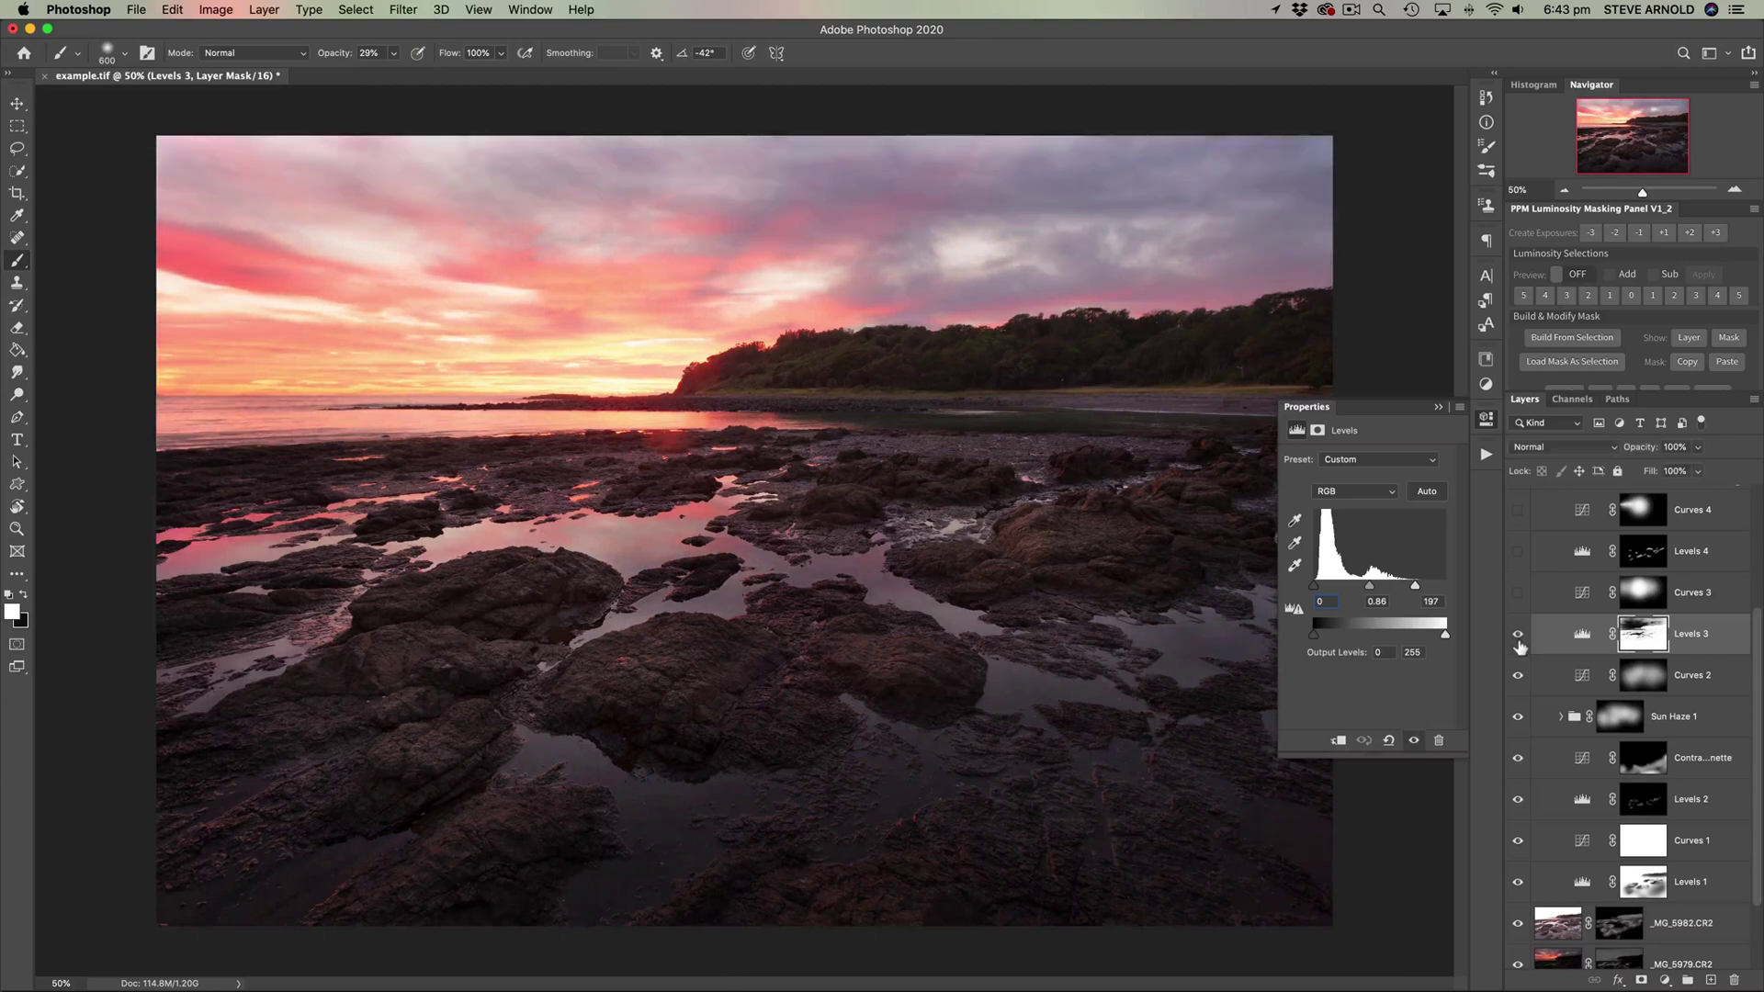
click(1576, 641)
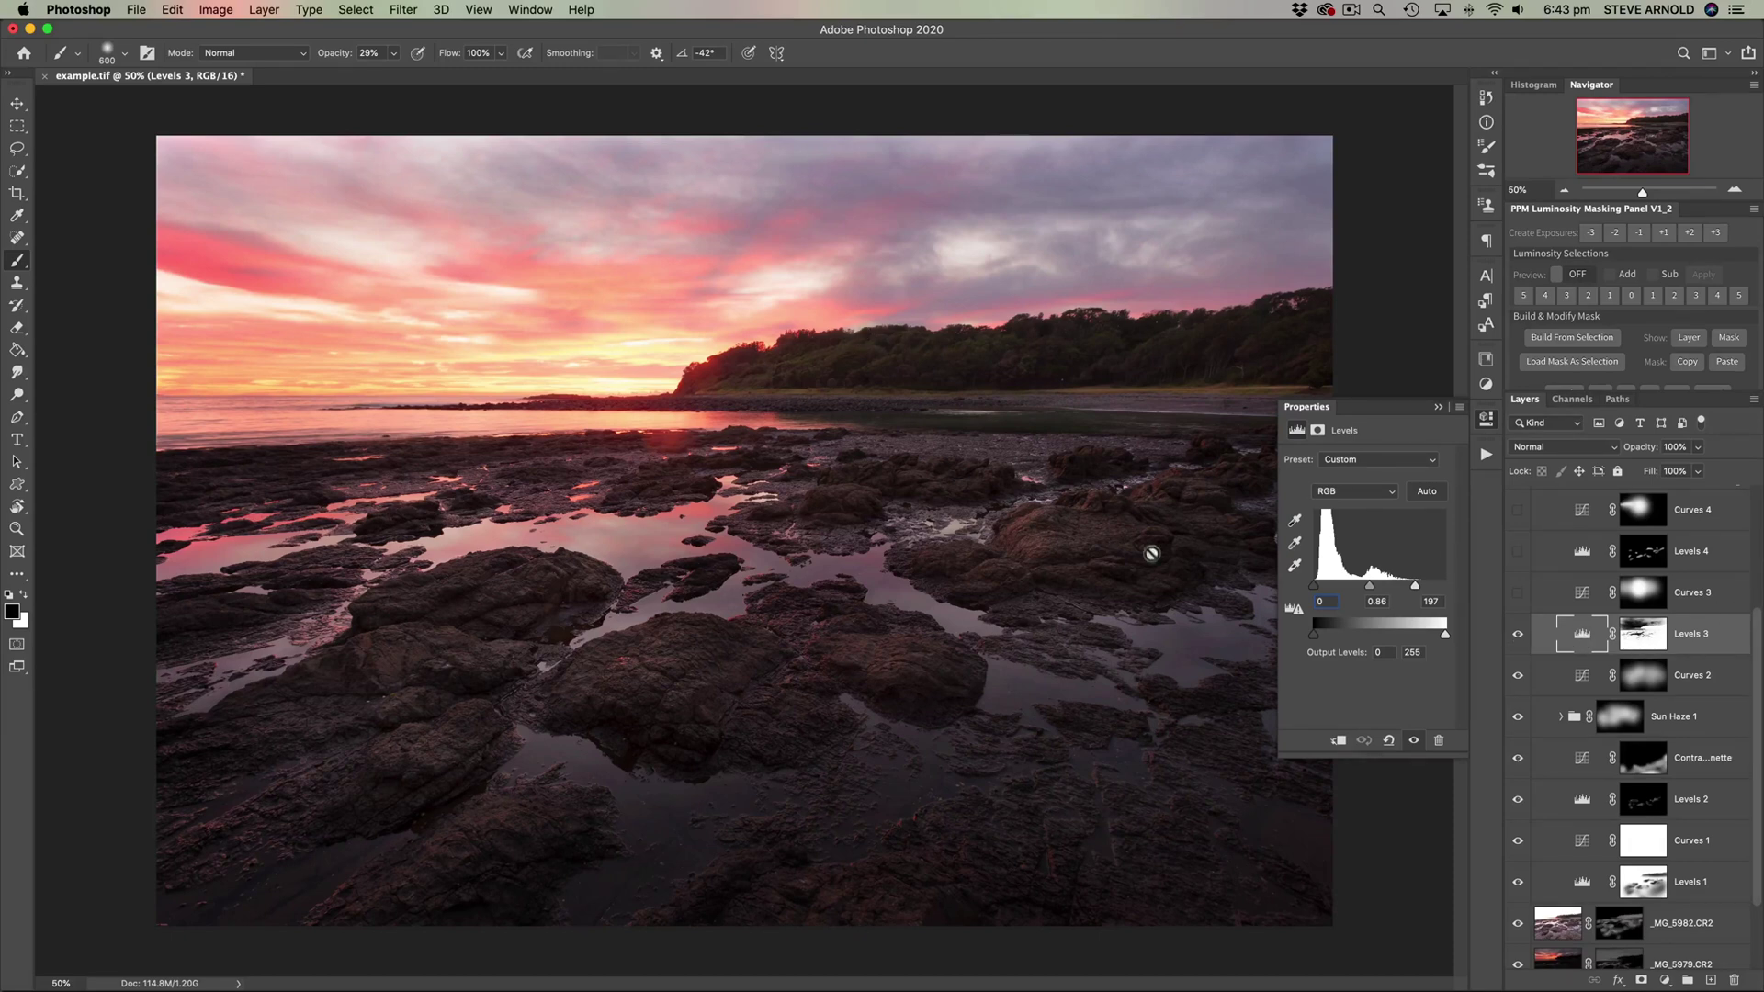
Step: Temporarily disable the Levels 3 layer mask, re-enable it, and compare the masked adjustment on and off
shift+click(1639, 640)
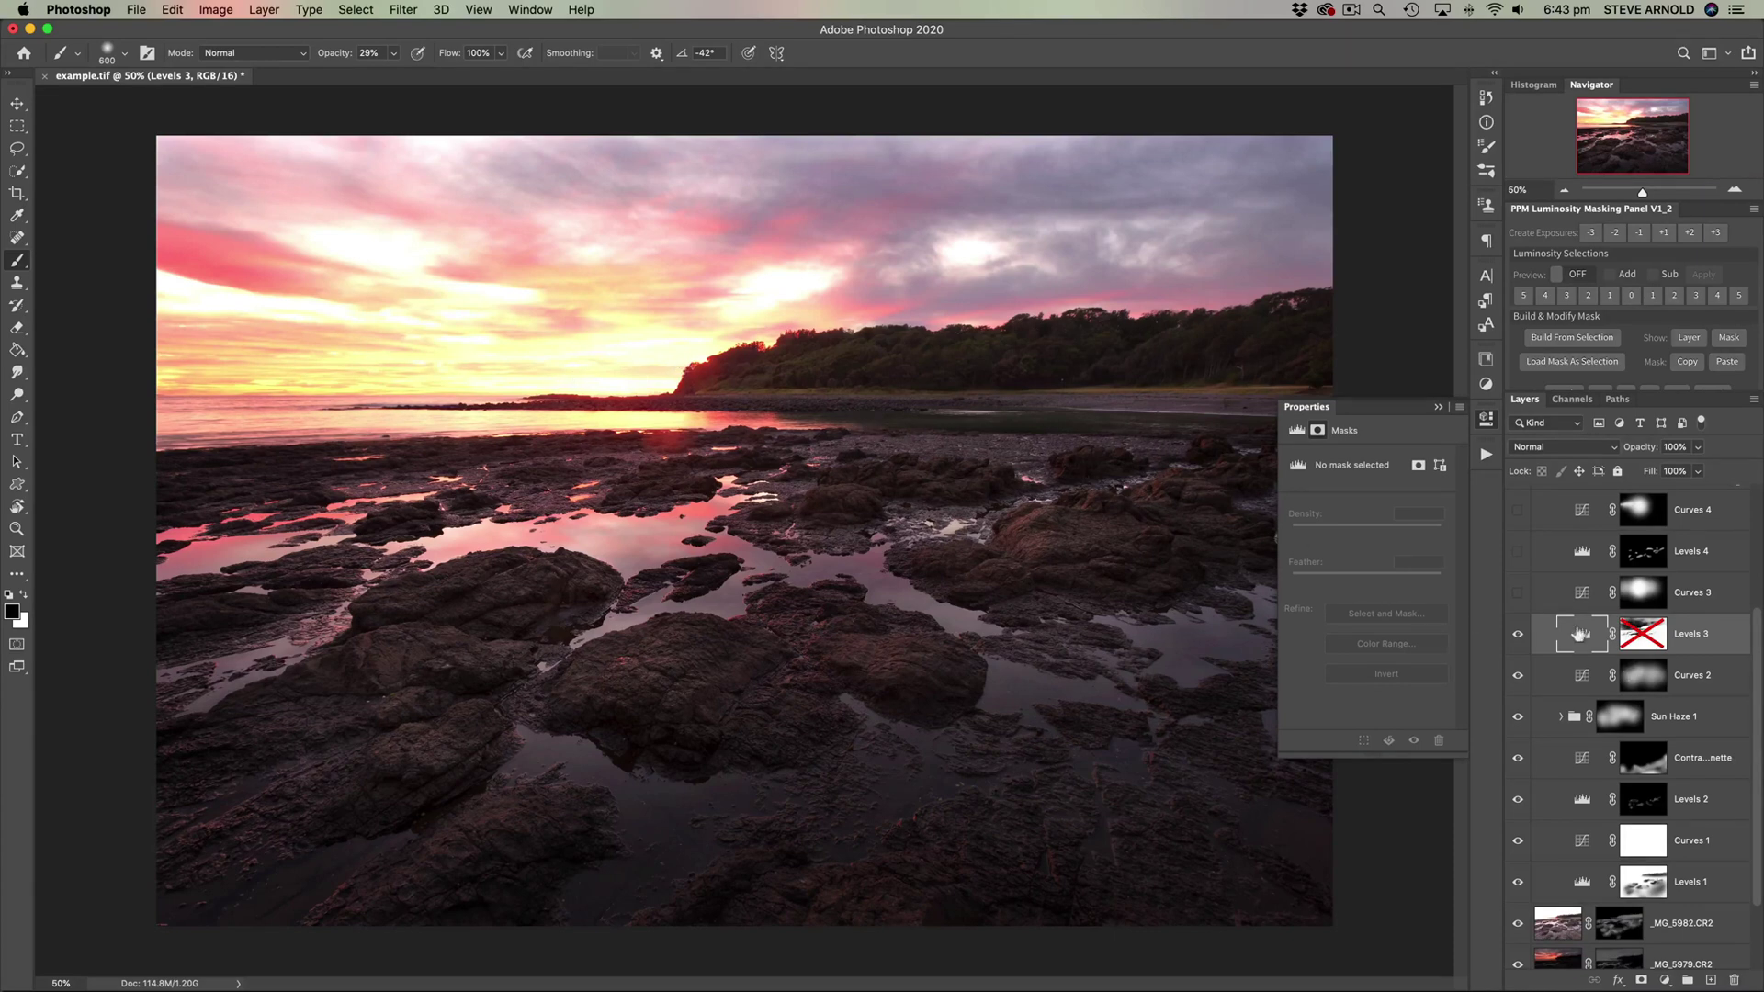
shift+click(1654, 641)
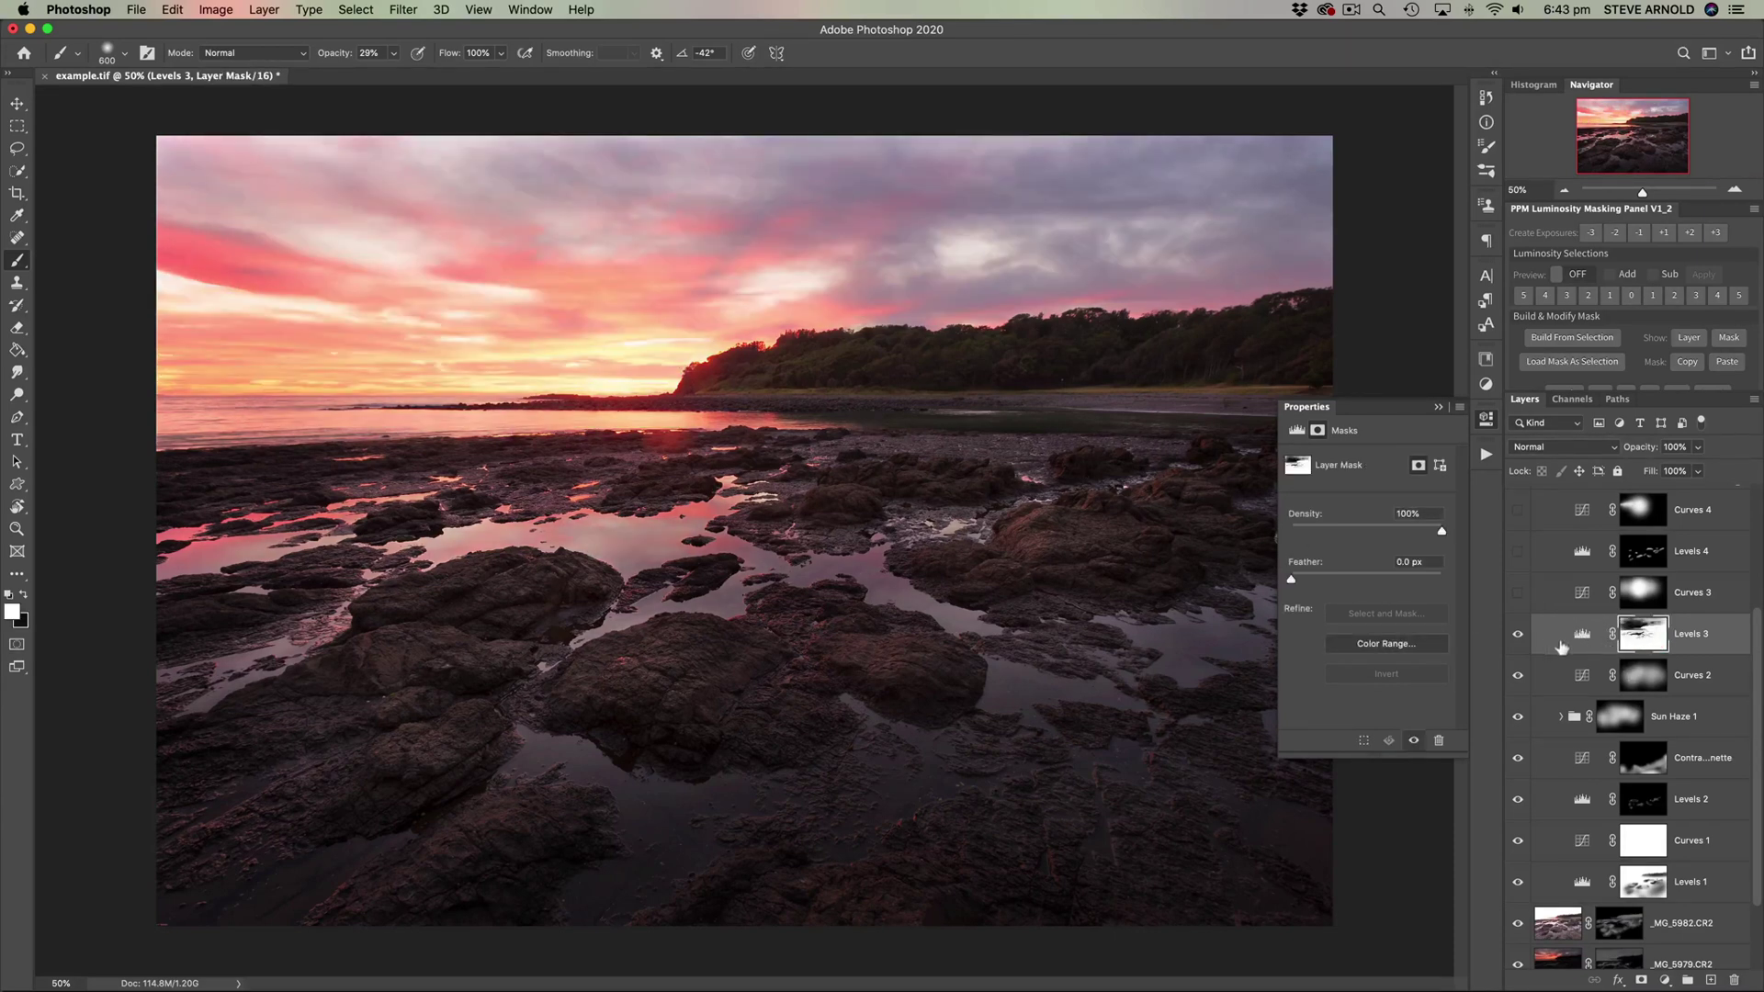
click(1518, 634)
click(1518, 635)
click(1517, 635)
click(1518, 634)
click(1518, 638)
click(1518, 638)
Step: Select and show the Curves 3 layer, and compare the image with and without it
click(1543, 605)
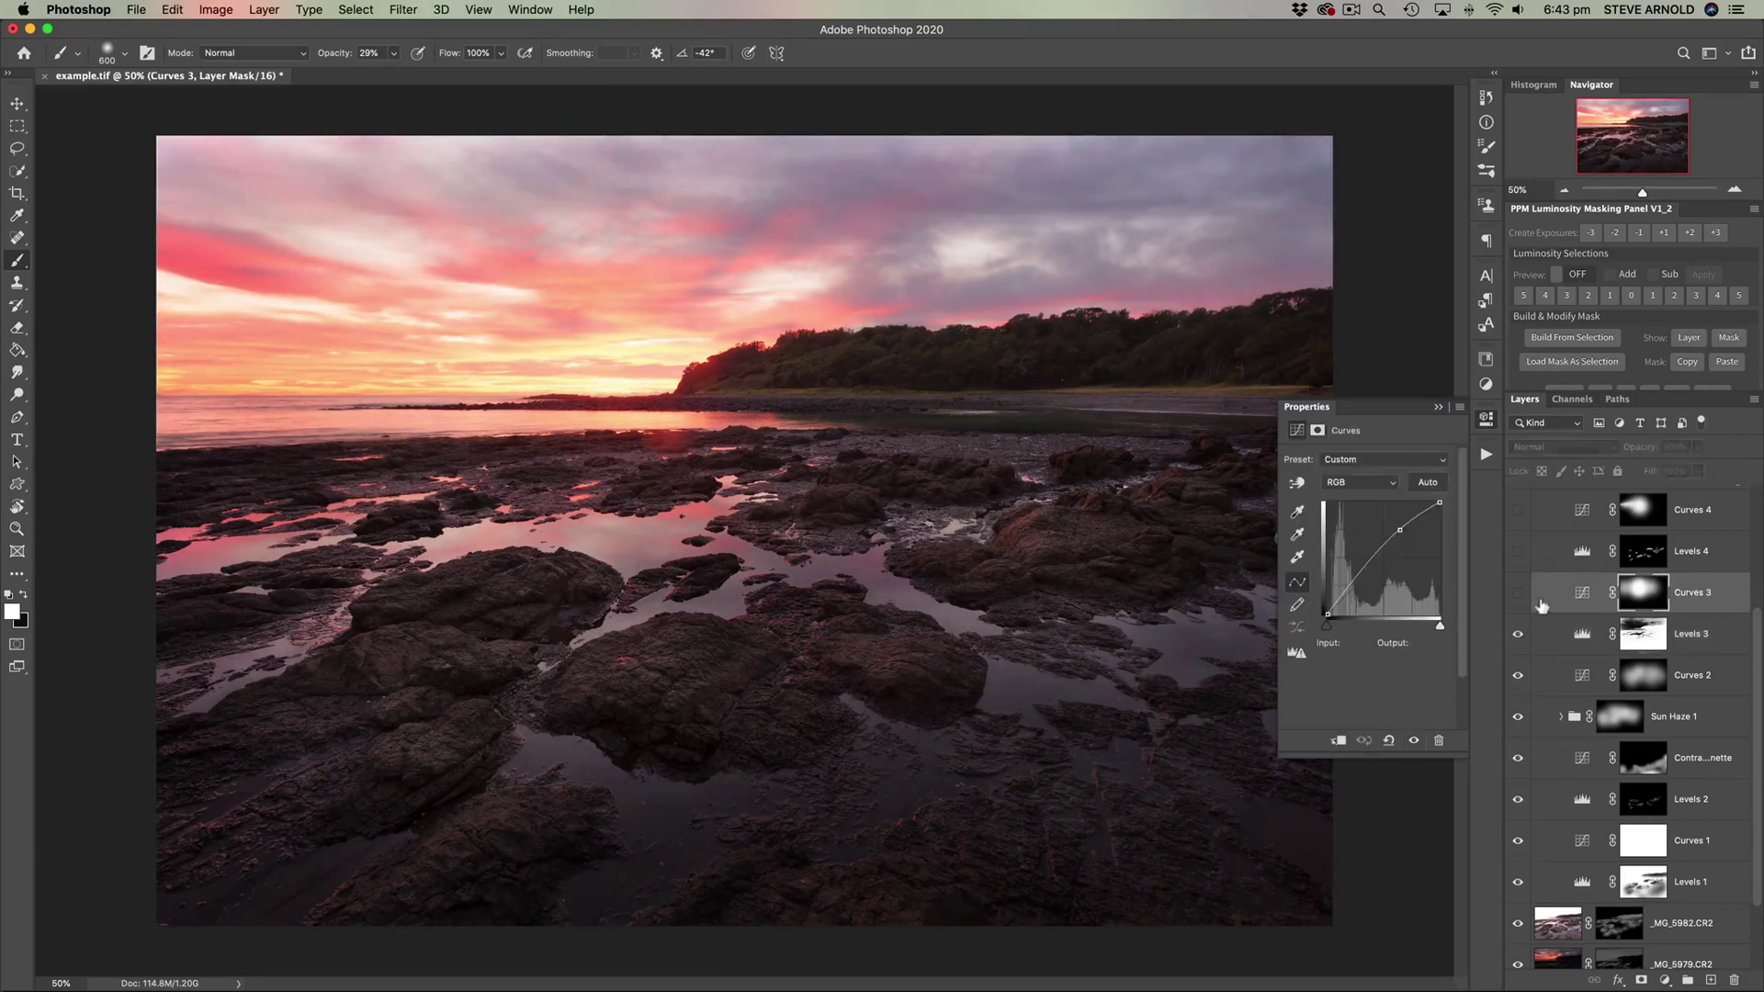
click(1517, 594)
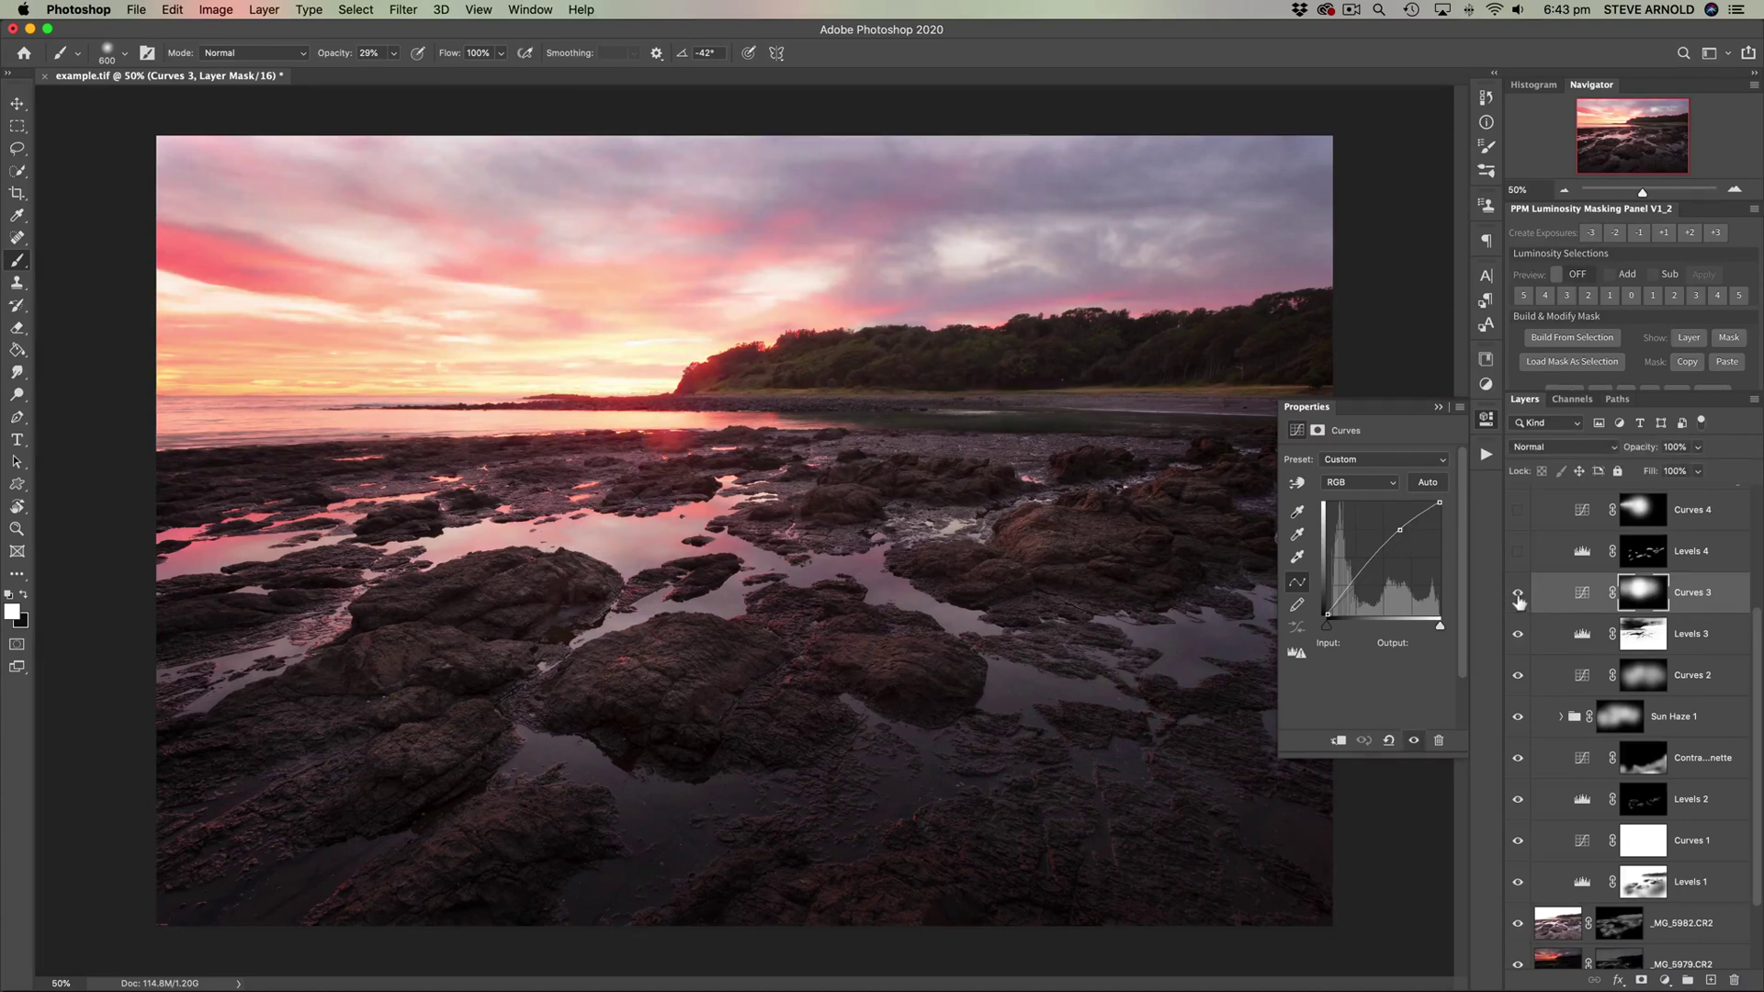
scroll(1553, 609, up, 1)
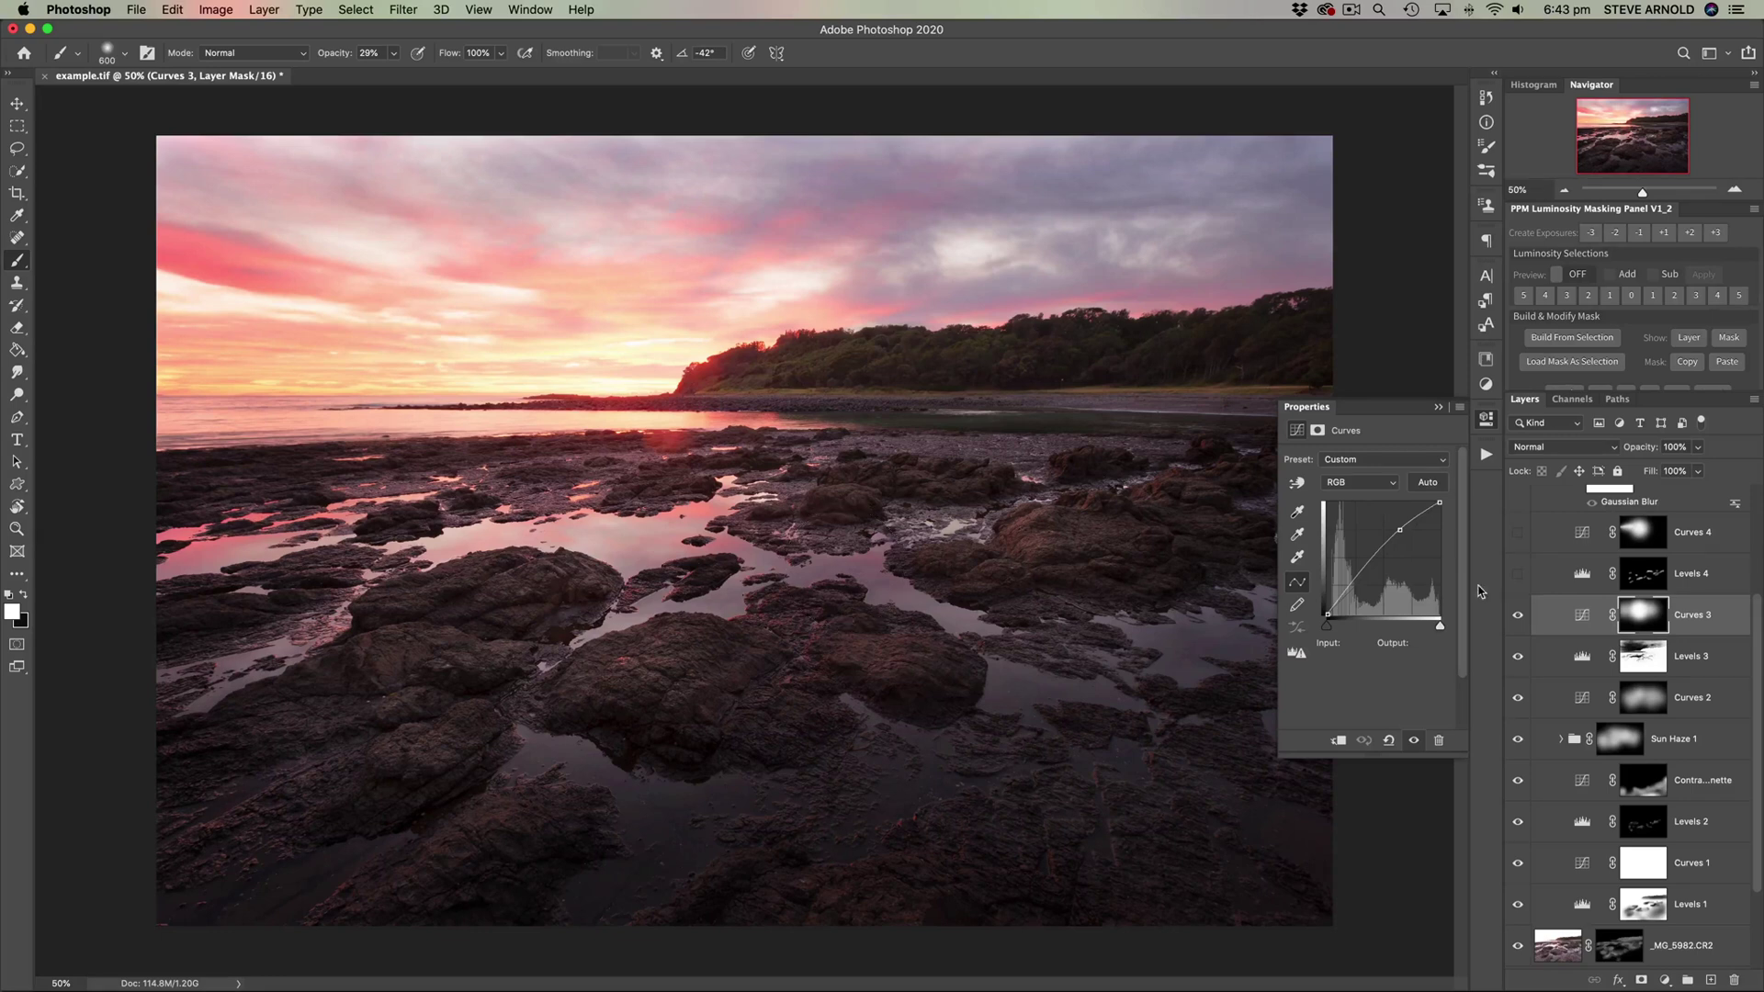
click(1518, 617)
click(1518, 618)
Step: Select the Levels 4 layer and make it visible with its settings open
scroll(1580, 625, up, 2)
click(1532, 626)
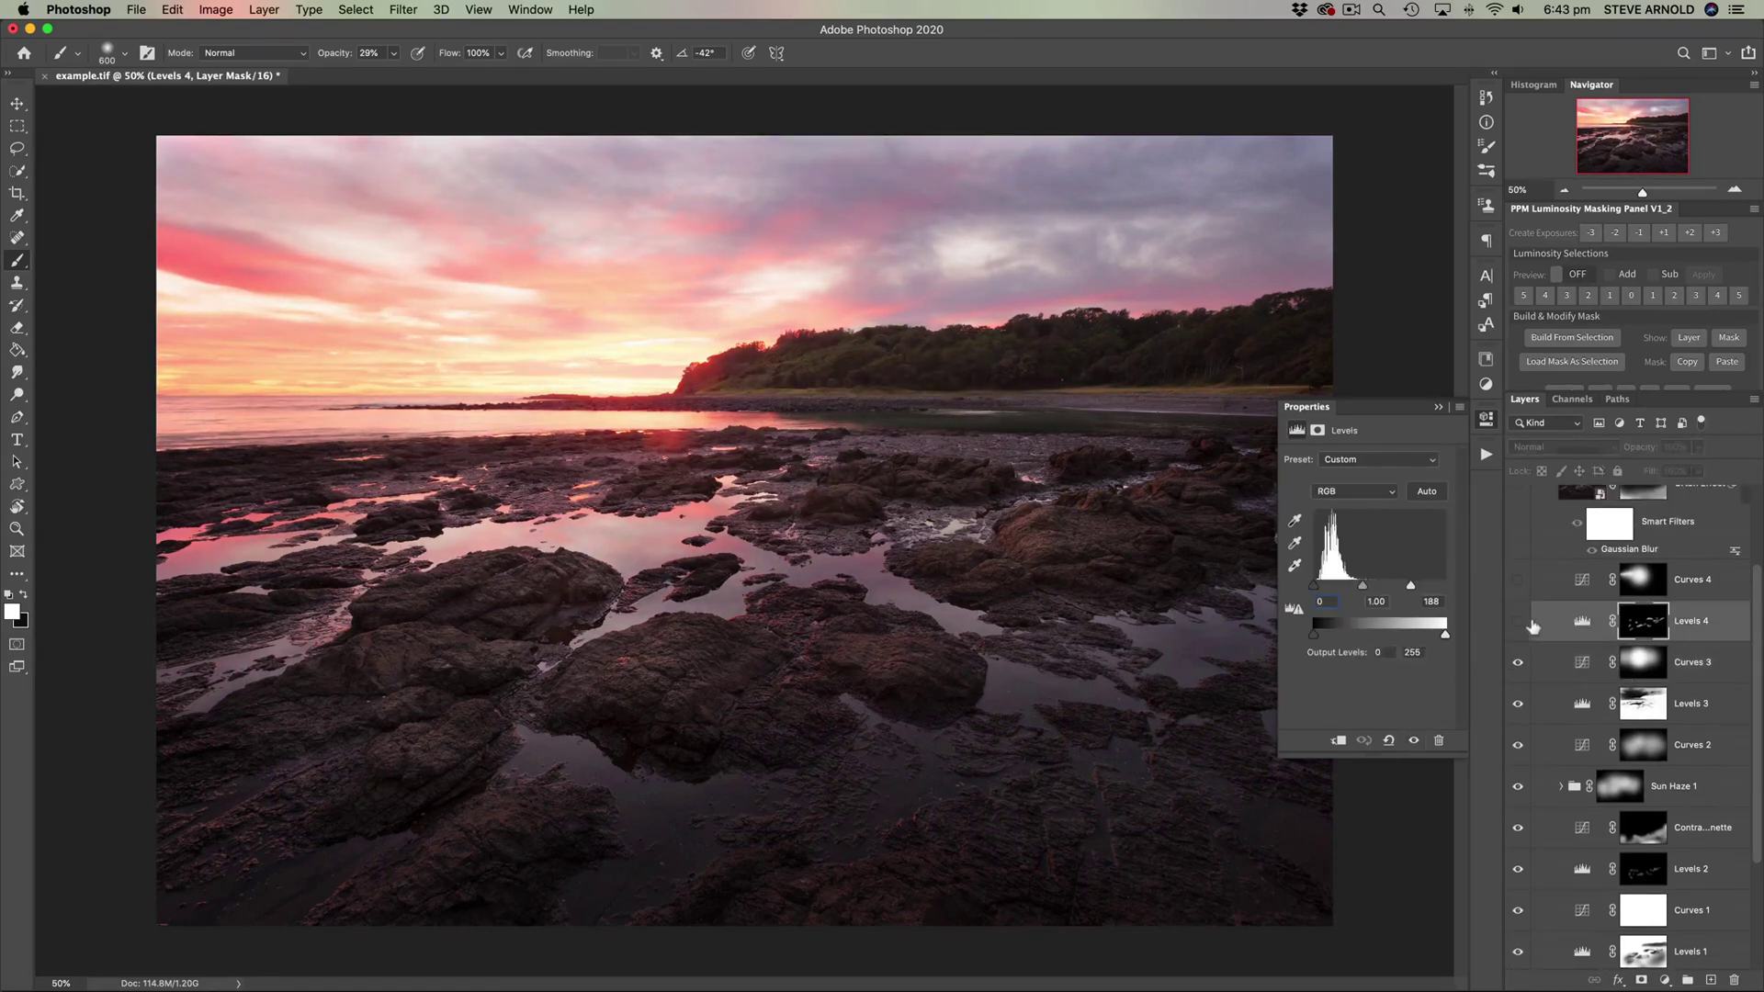
click(1519, 624)
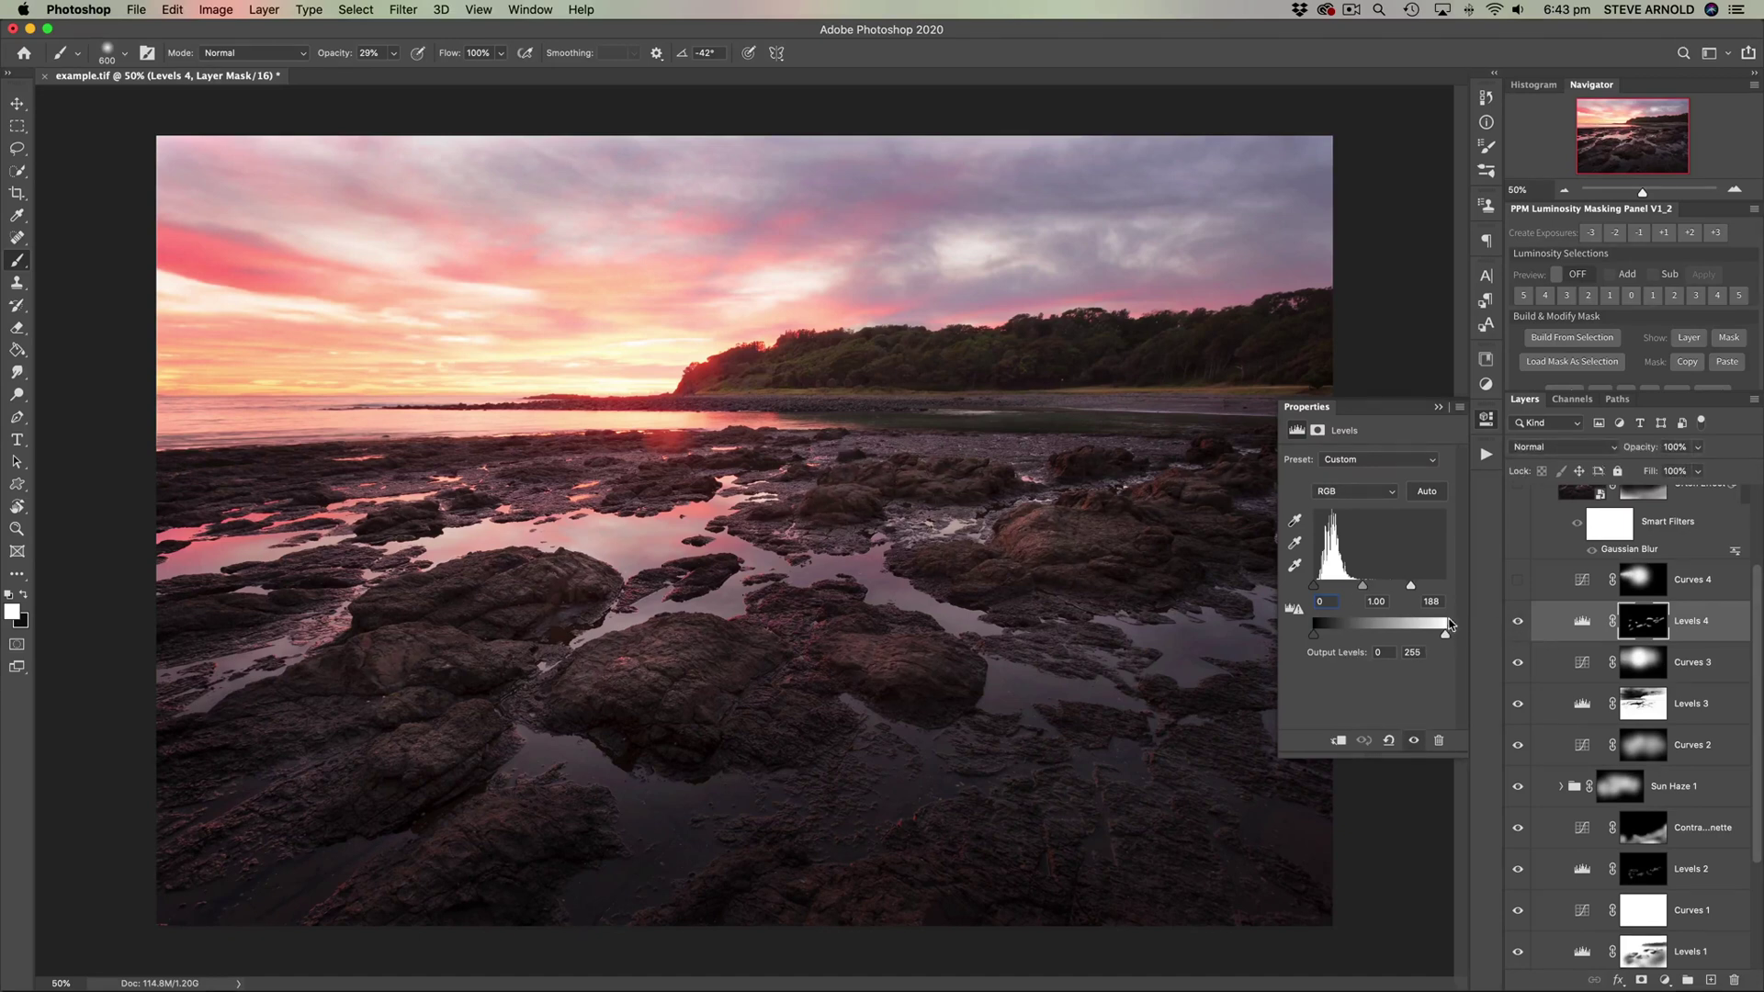
Step: Select the Curves 4 layer, compare the image with and without it, and examine its curve with the layer hidden
scroll(1588, 602, up, 1)
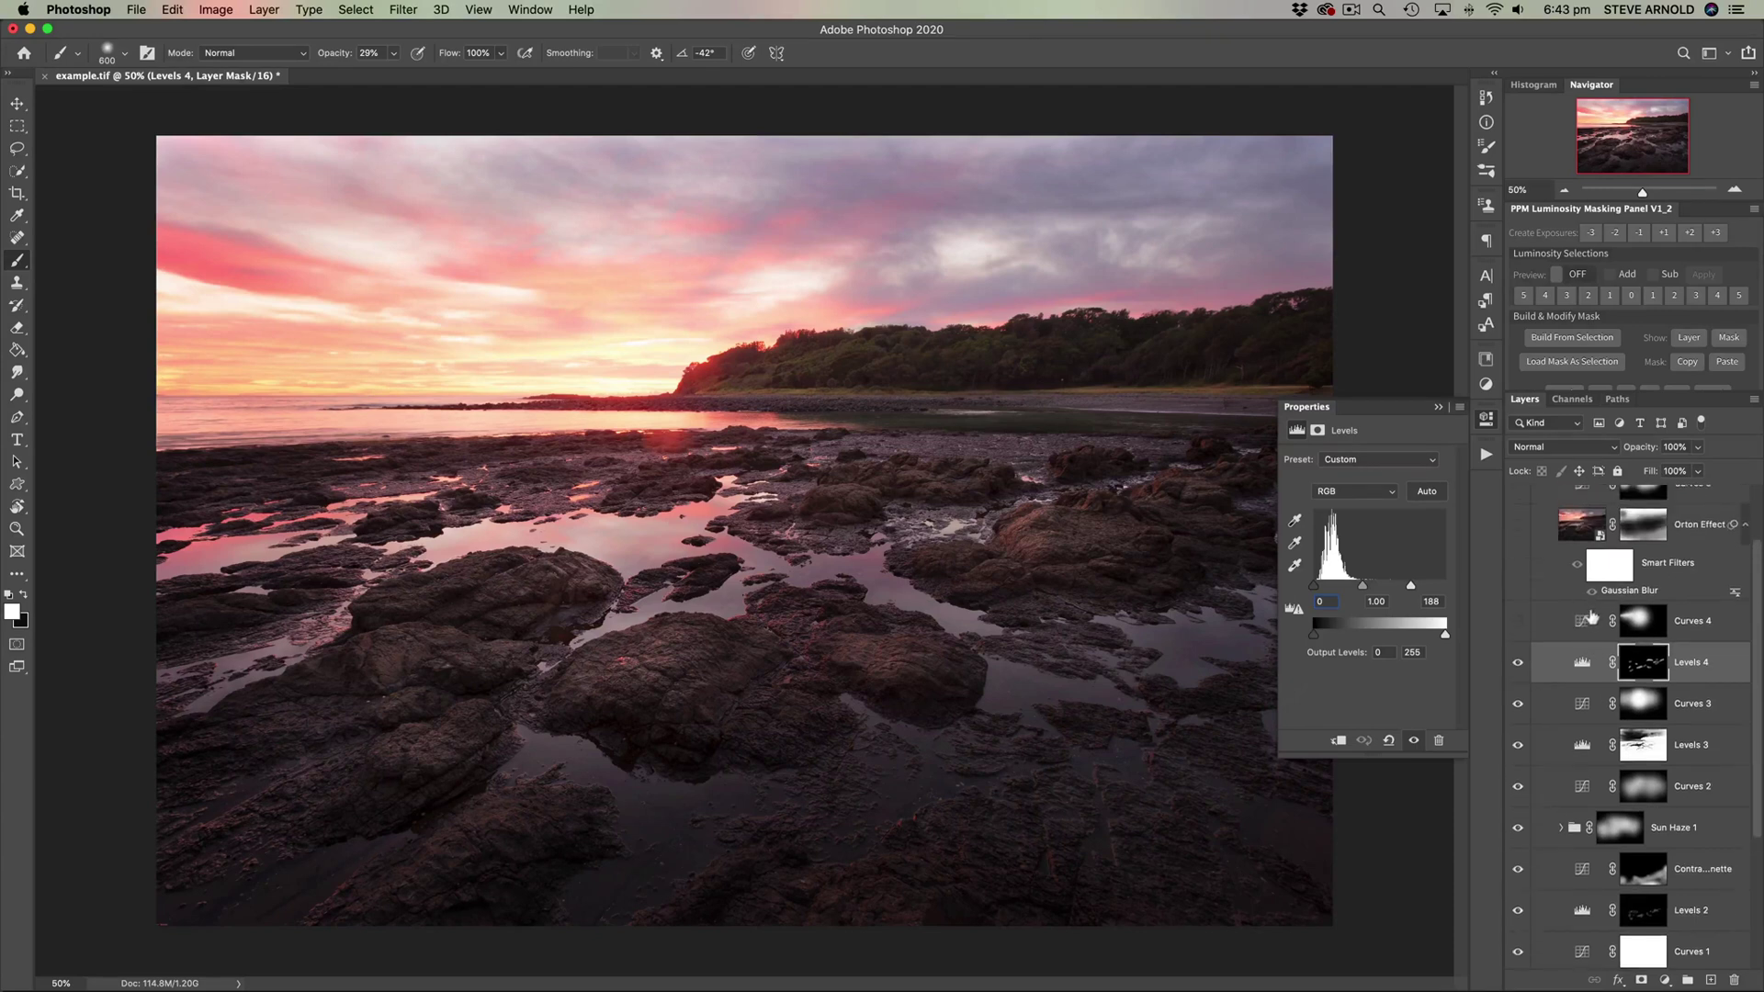
click(1588, 626)
click(1518, 625)
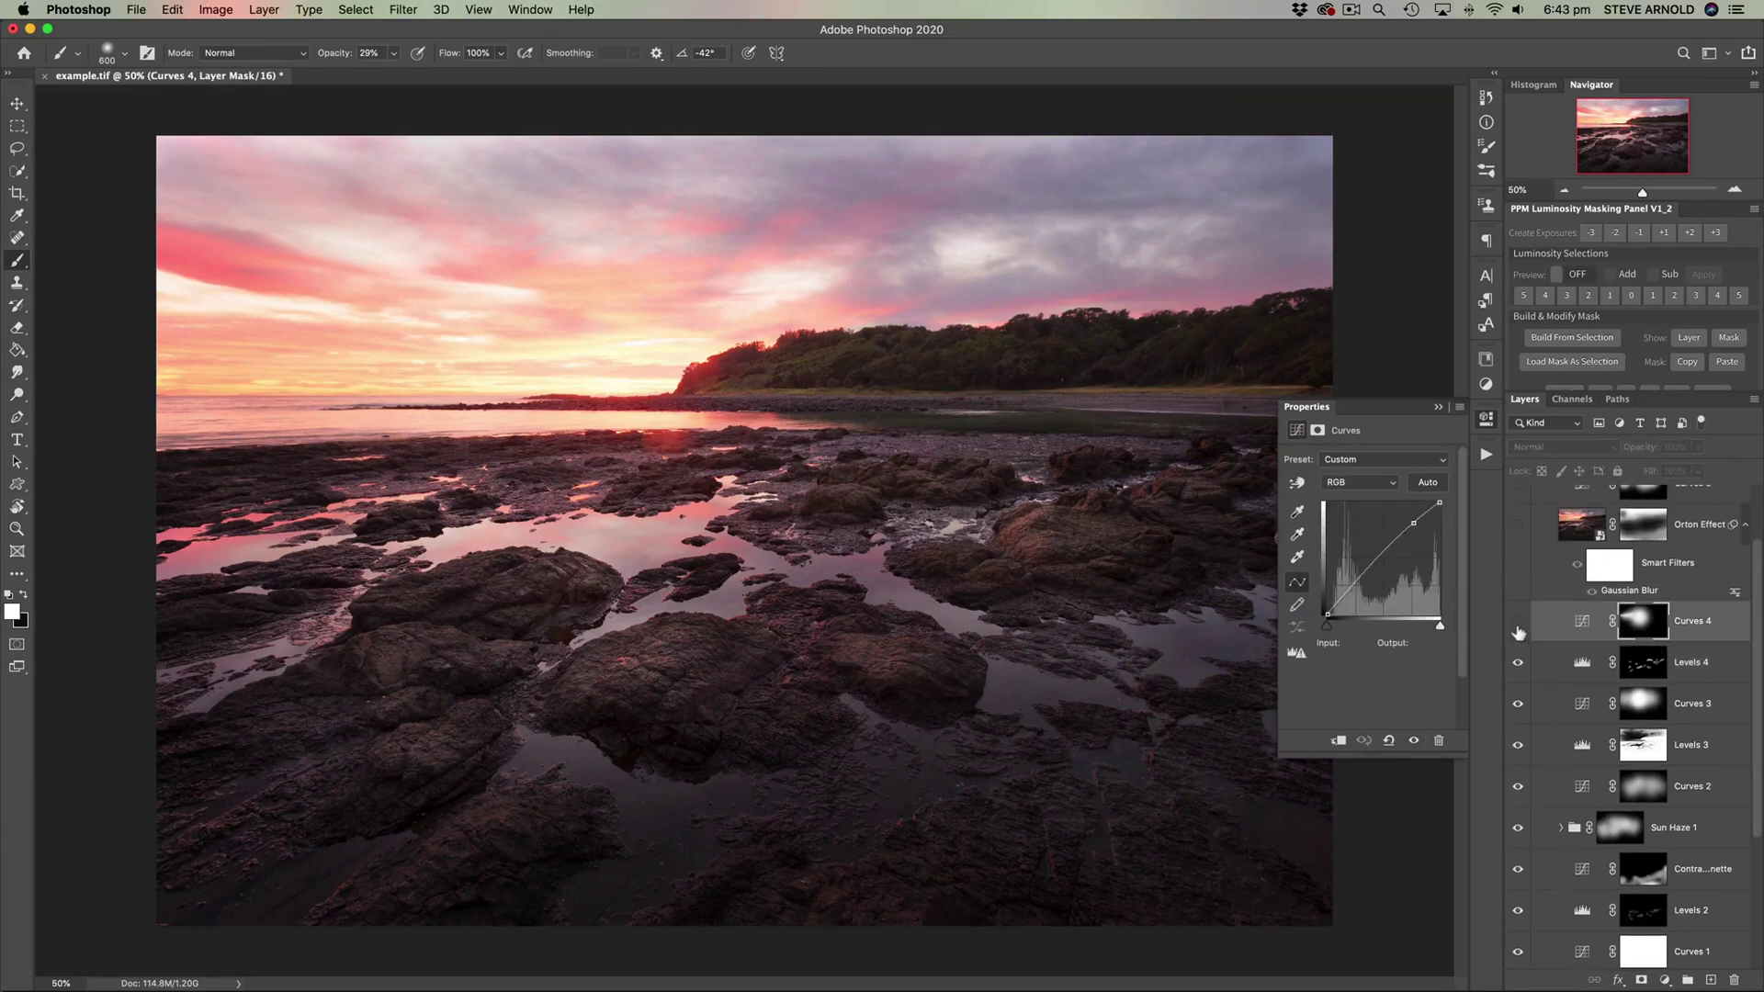
click(1517, 624)
scroll(1574, 634, up, 1)
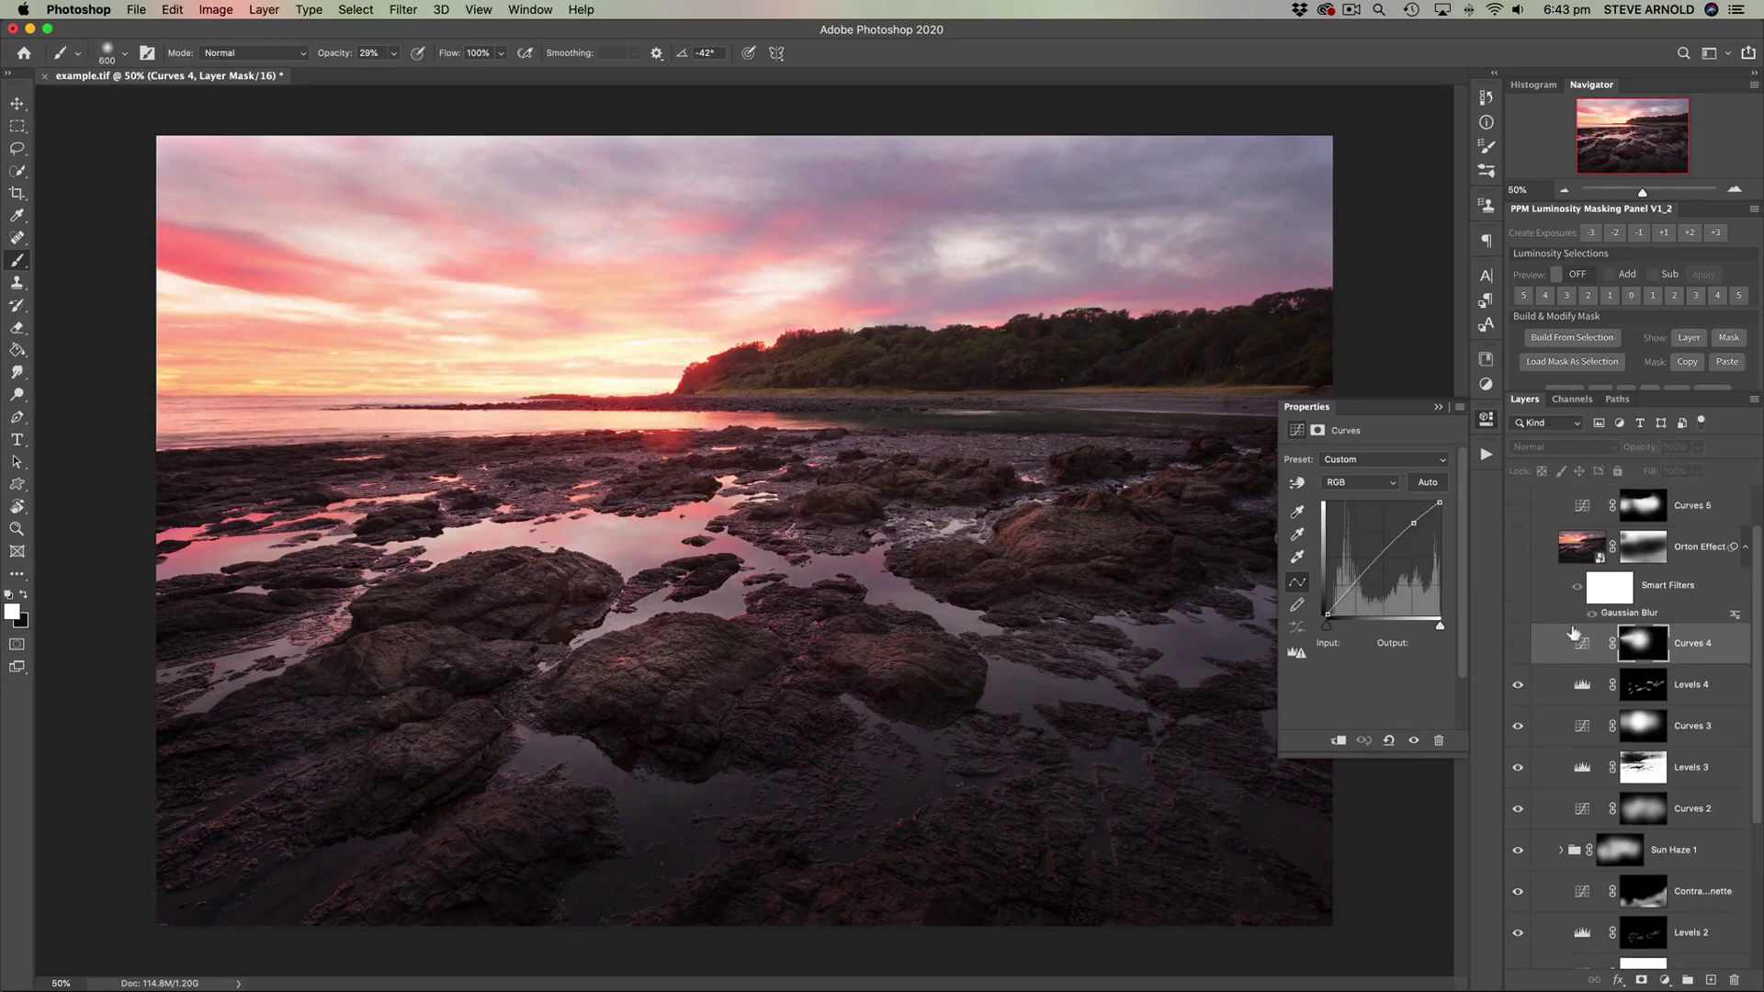
click(1519, 646)
click(1519, 646)
click(1520, 648)
click(1582, 646)
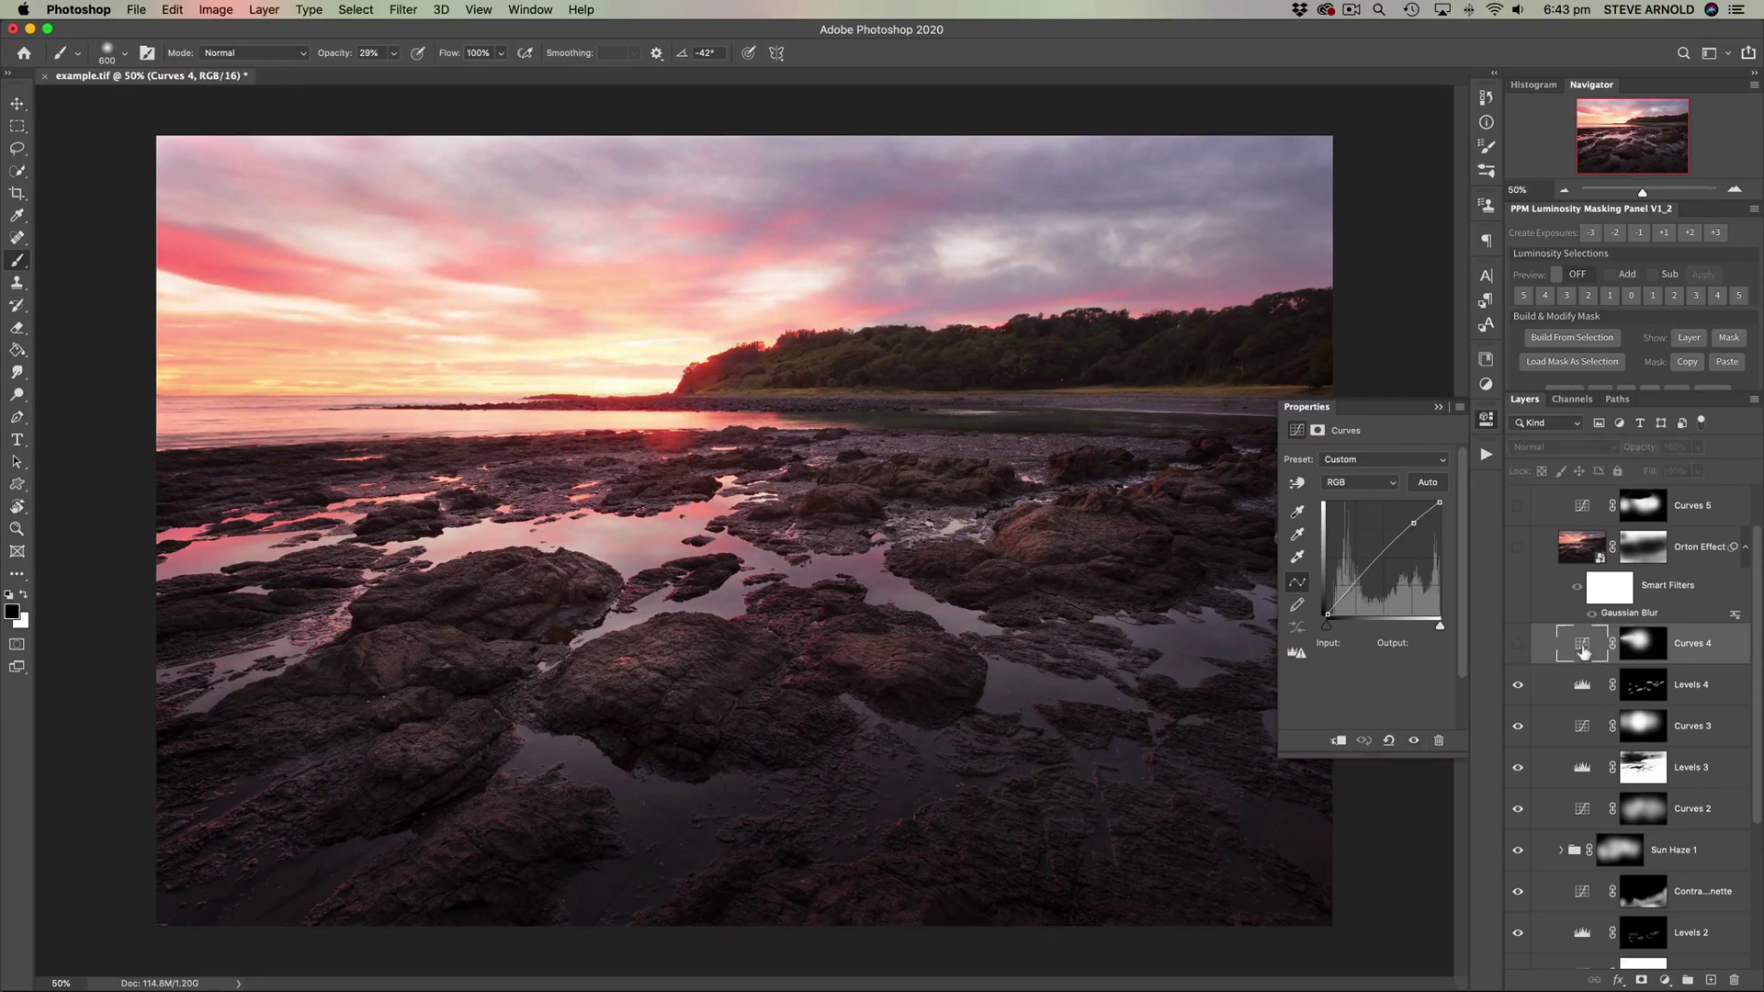
Step: Select and show the Orton Effect smart object, and compare the image with and without it
scroll(1571, 649, up, 1)
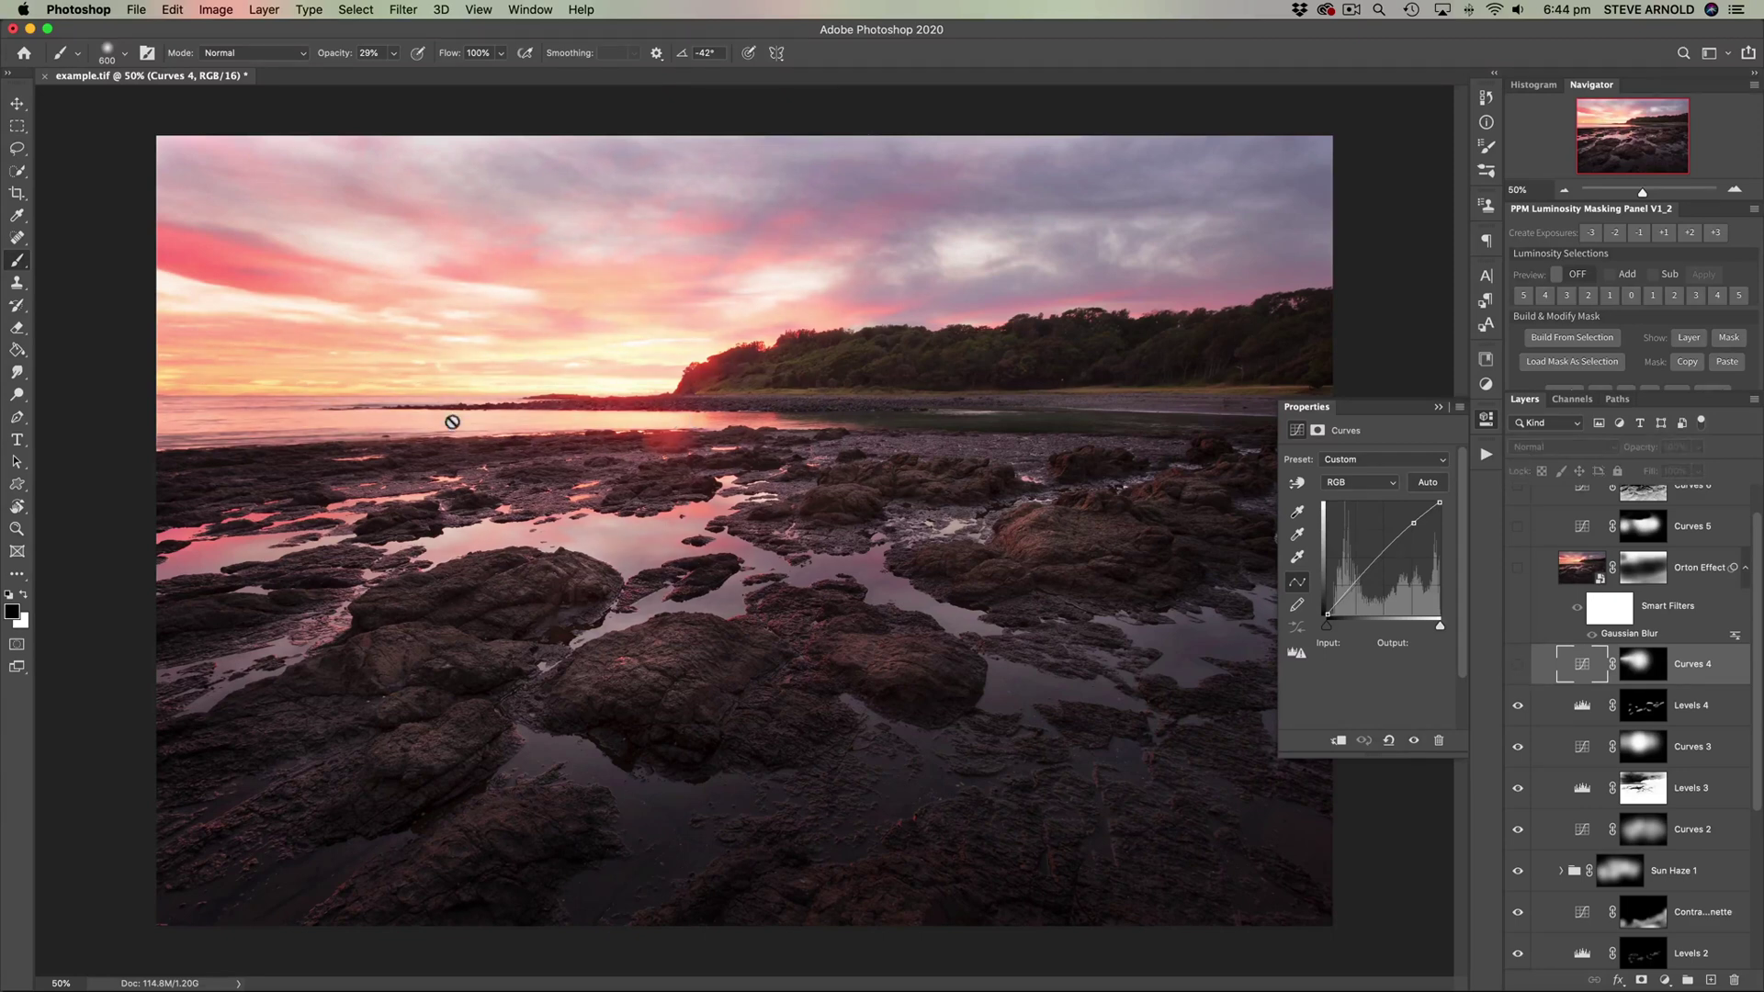
click(1578, 581)
scroll(1576, 585, up, 1)
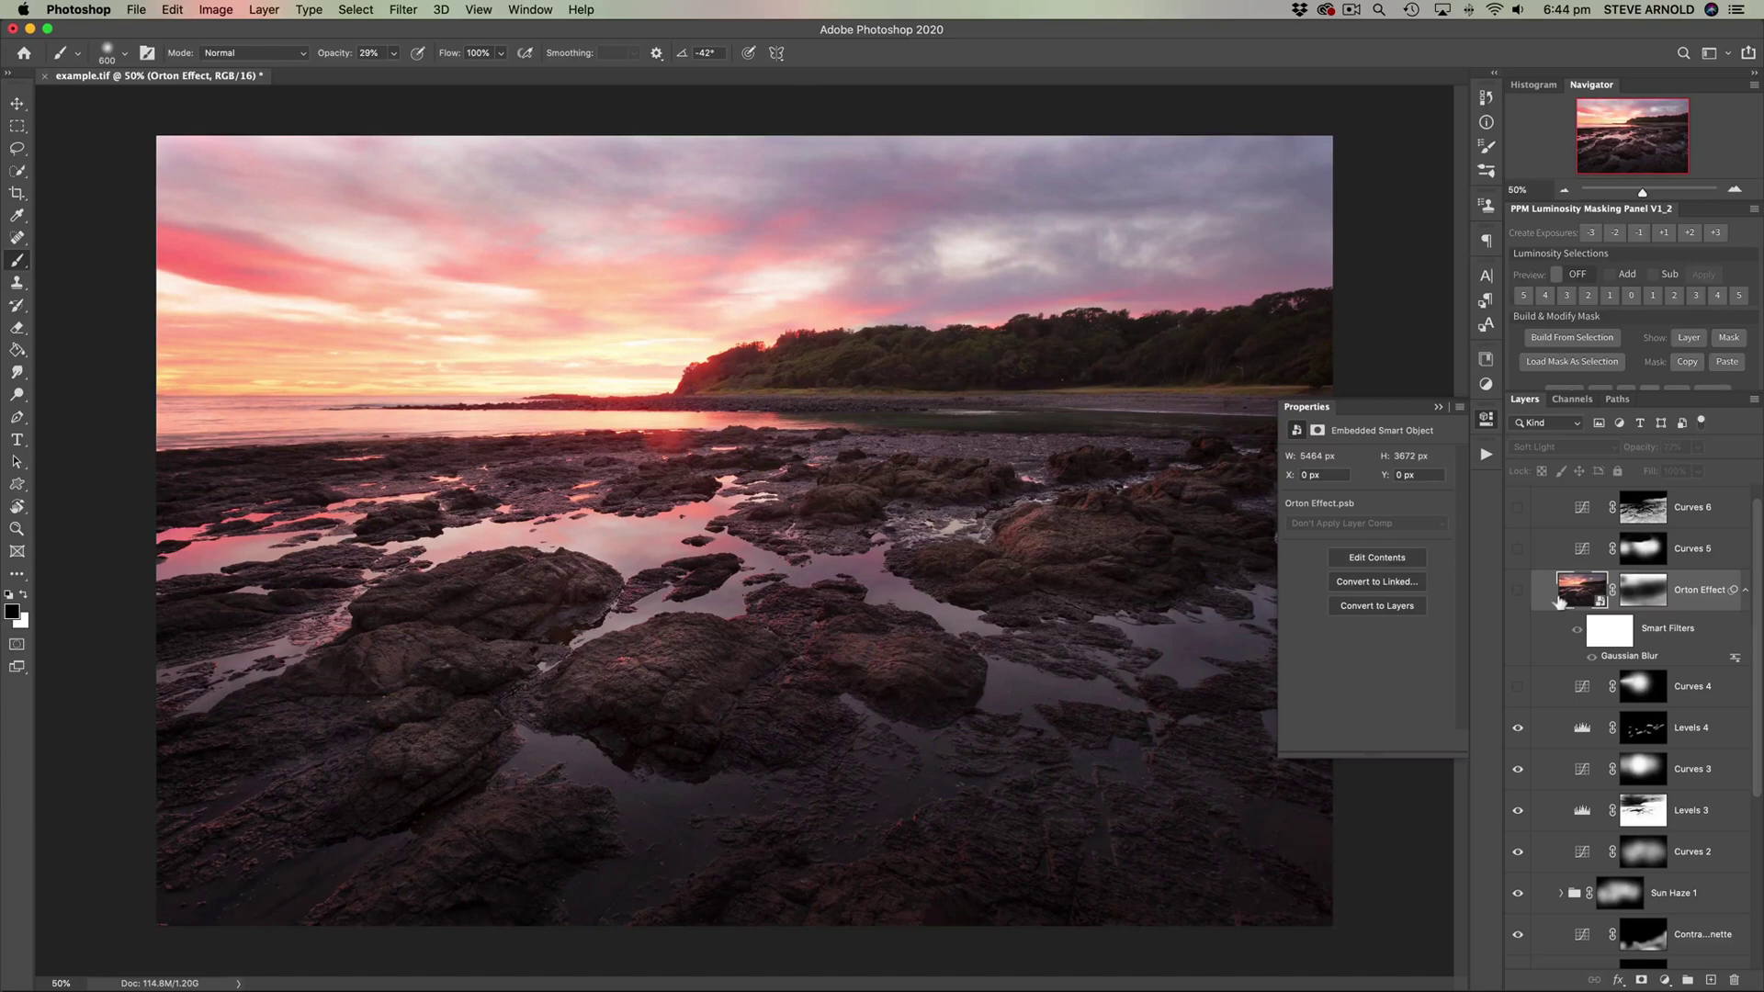
click(1517, 590)
click(1518, 593)
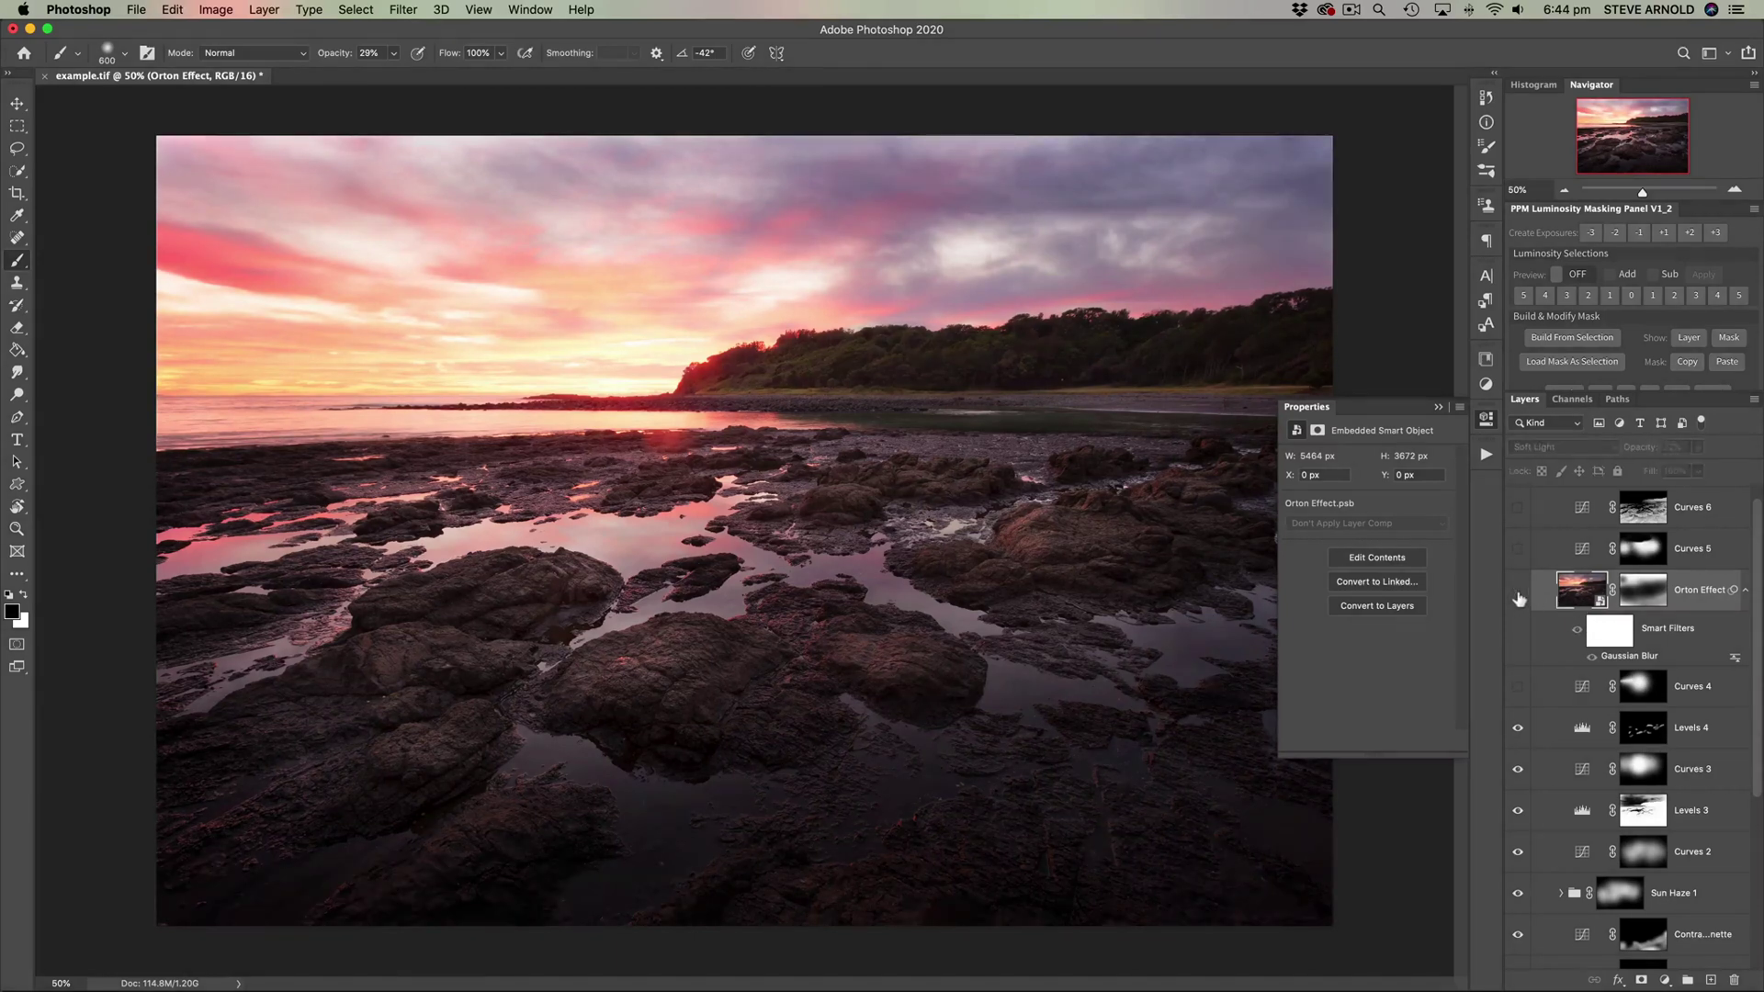
click(1518, 592)
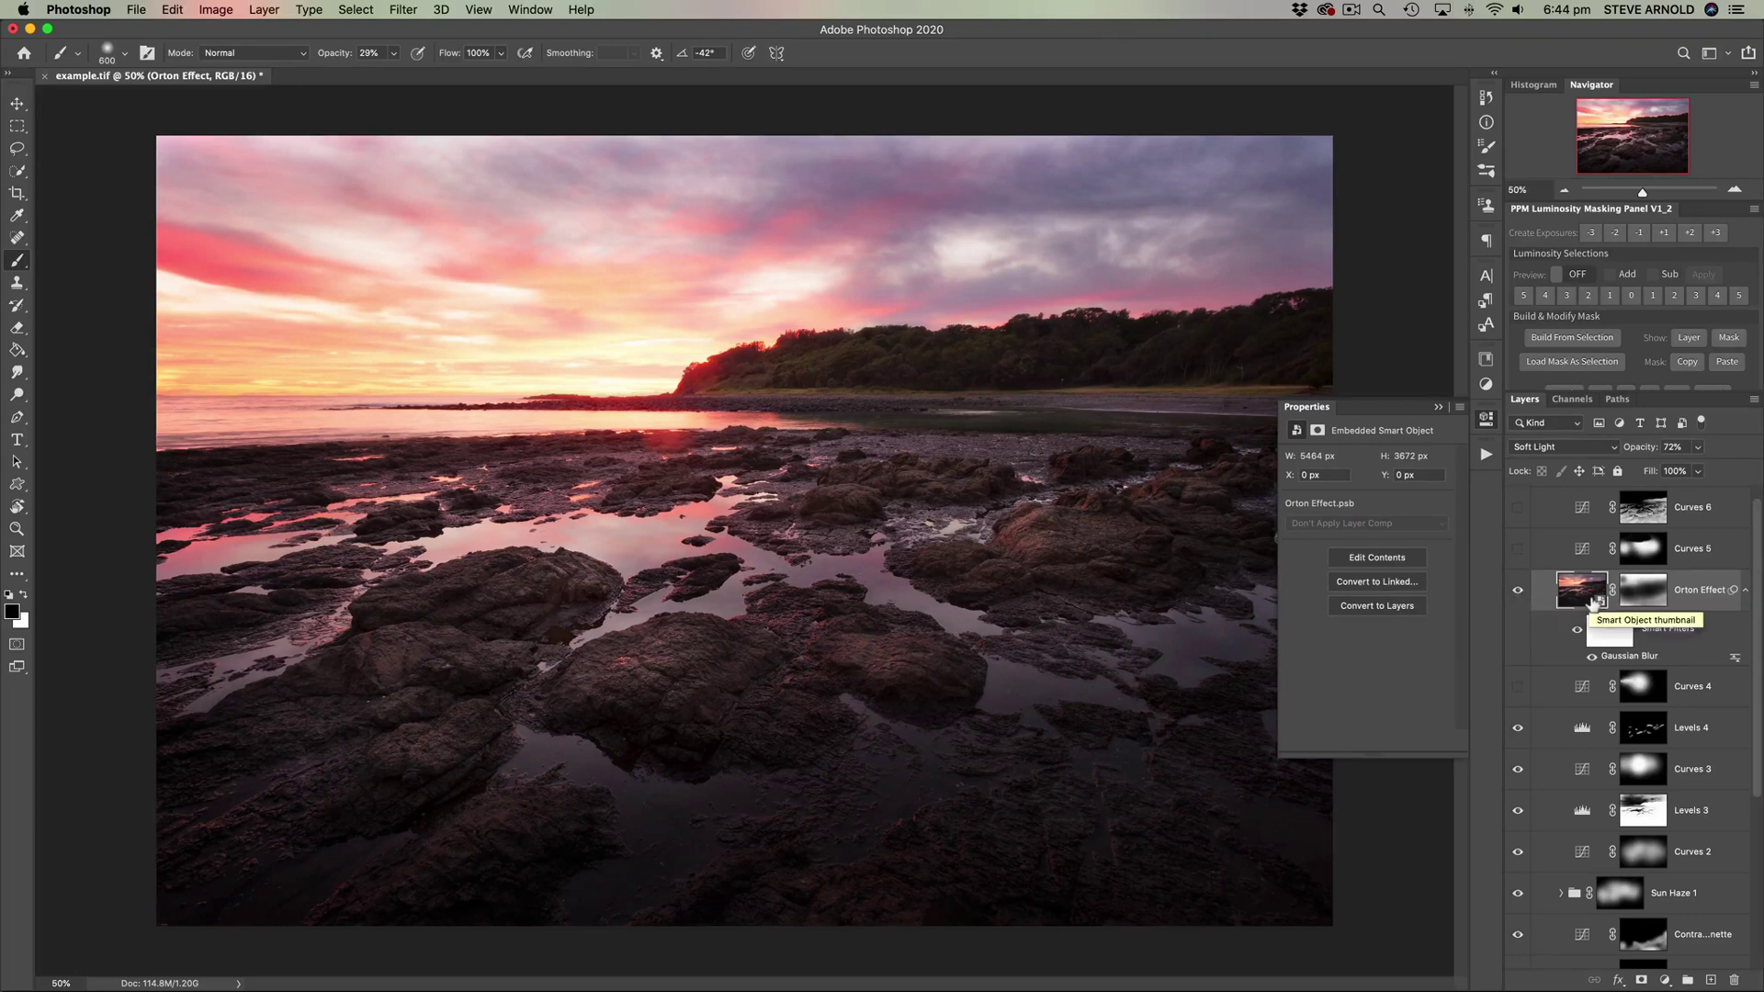
Step: Temporarily disable the Orton Effect layer mask, re-enable it, and compare the masked effect on and off
shift+click(1638, 597)
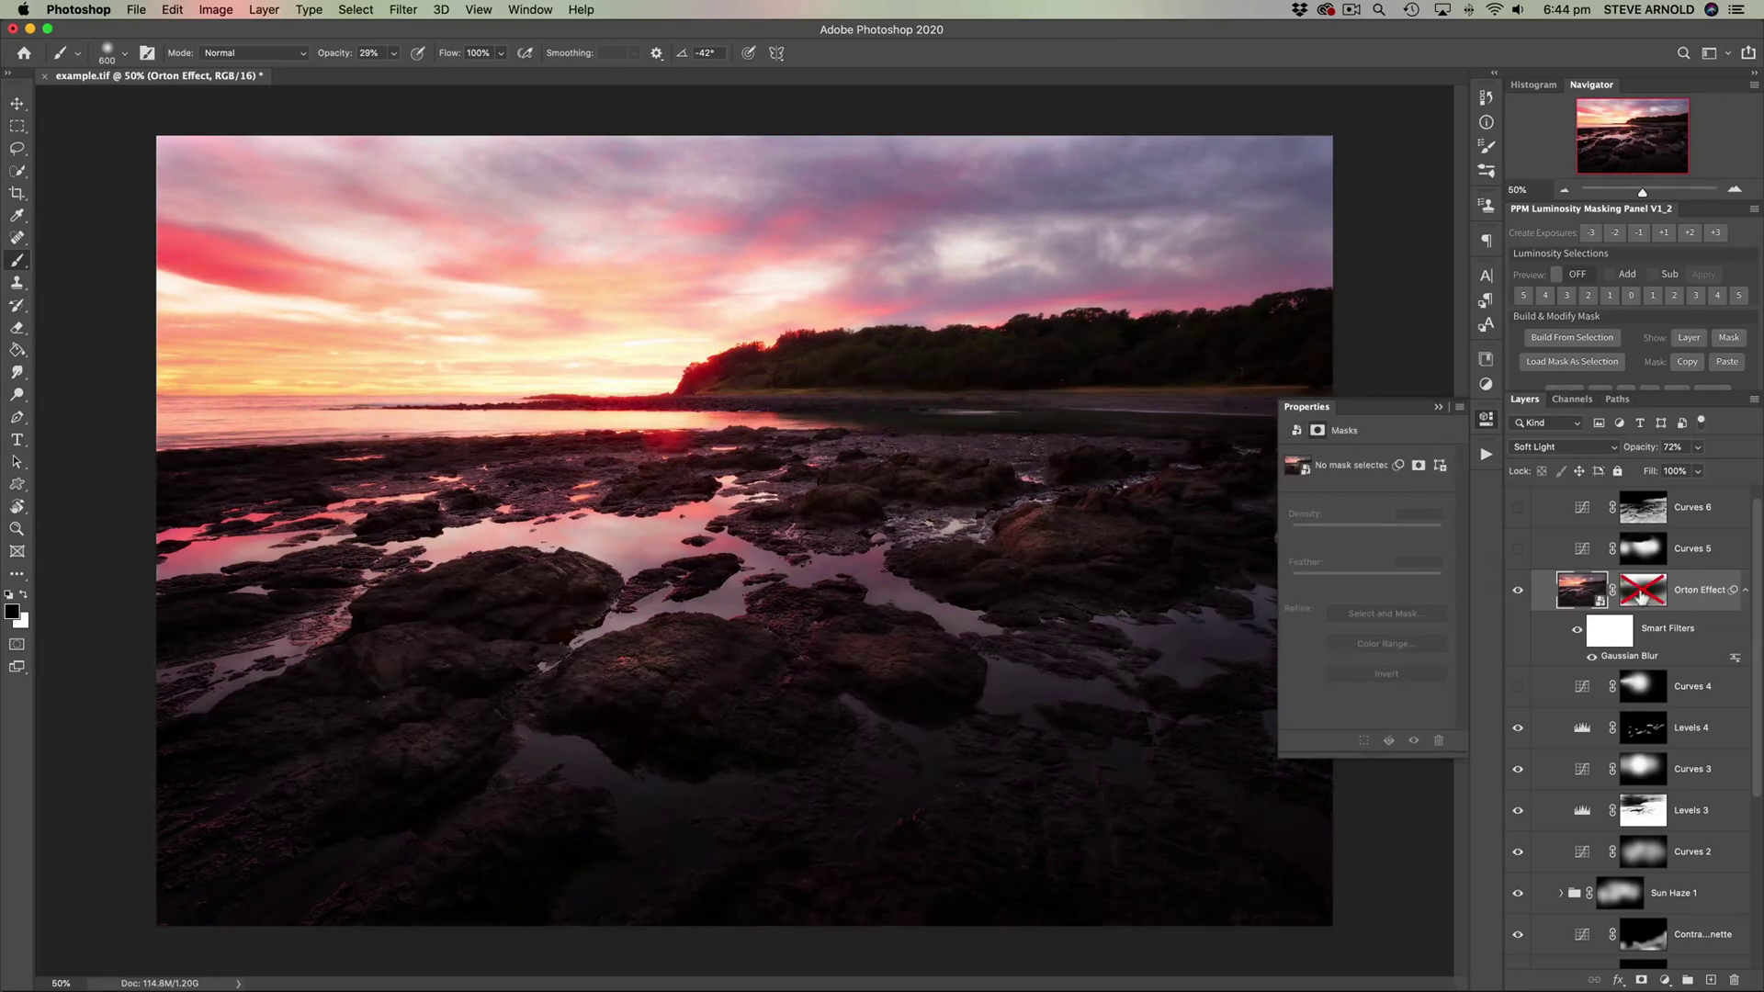
shift+click(1642, 597)
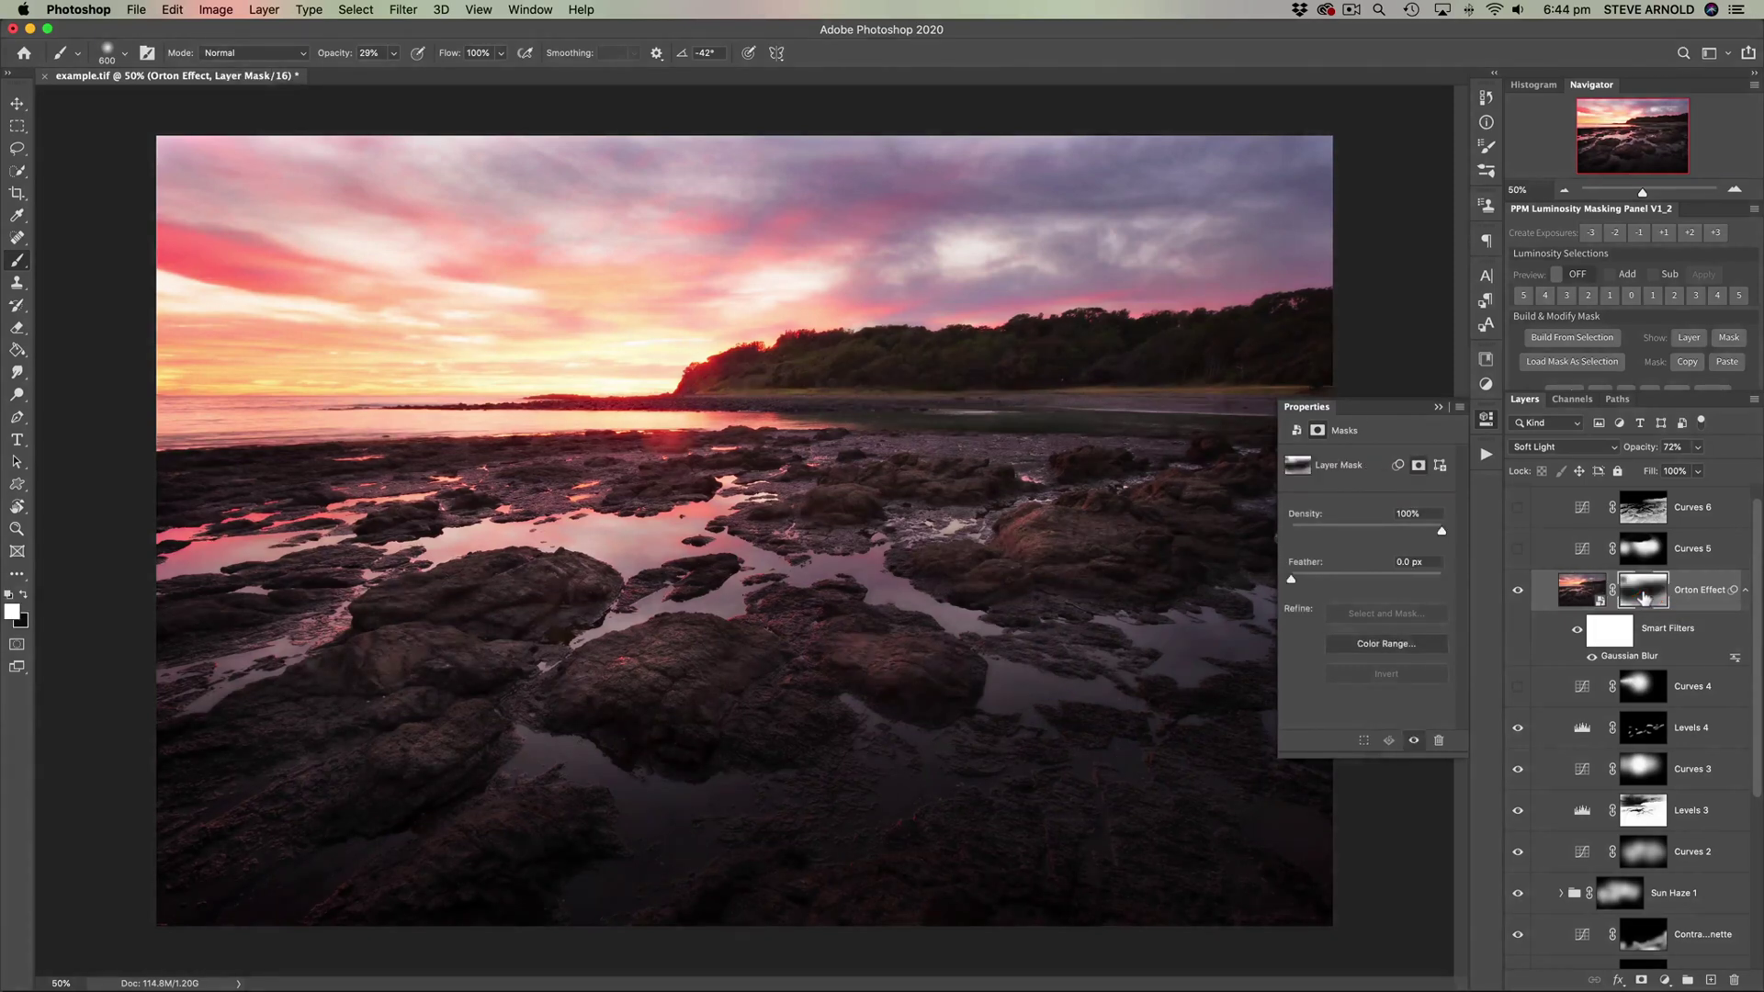
click(1517, 590)
click(1518, 590)
Step: Show the Curves 5 layer, examine its curve, and compare the image with and without it
scroll(1544, 611, up, 1)
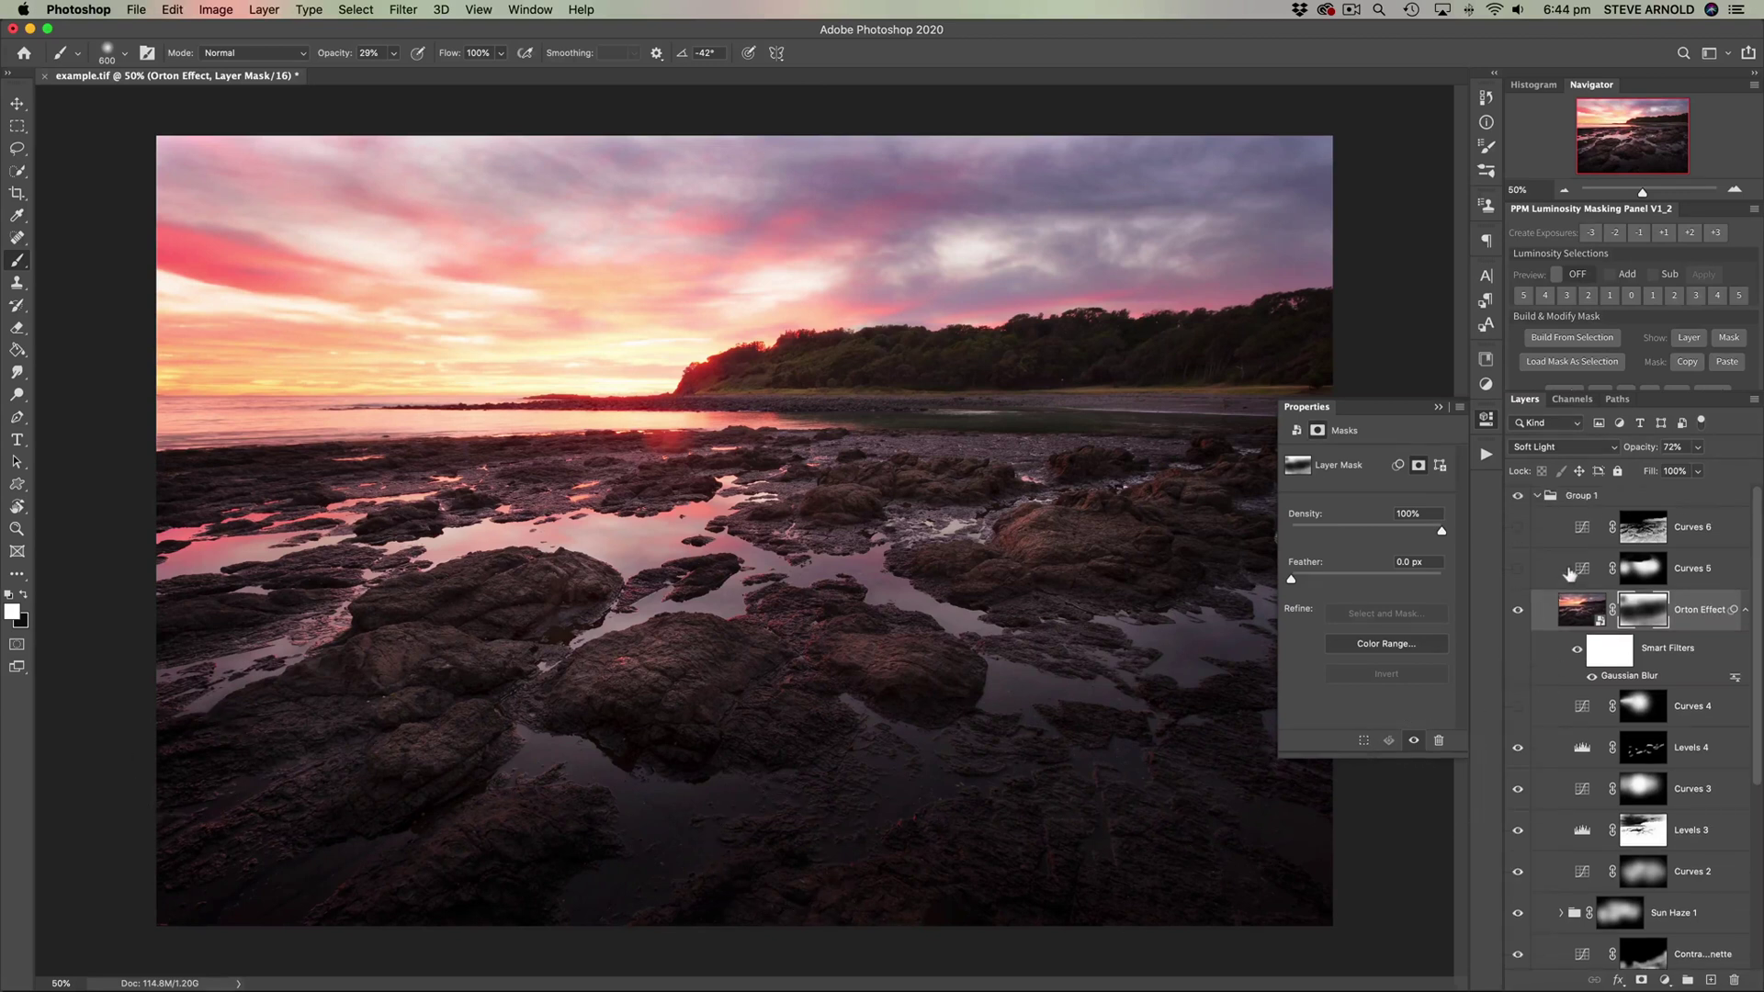
click(1571, 576)
click(1518, 570)
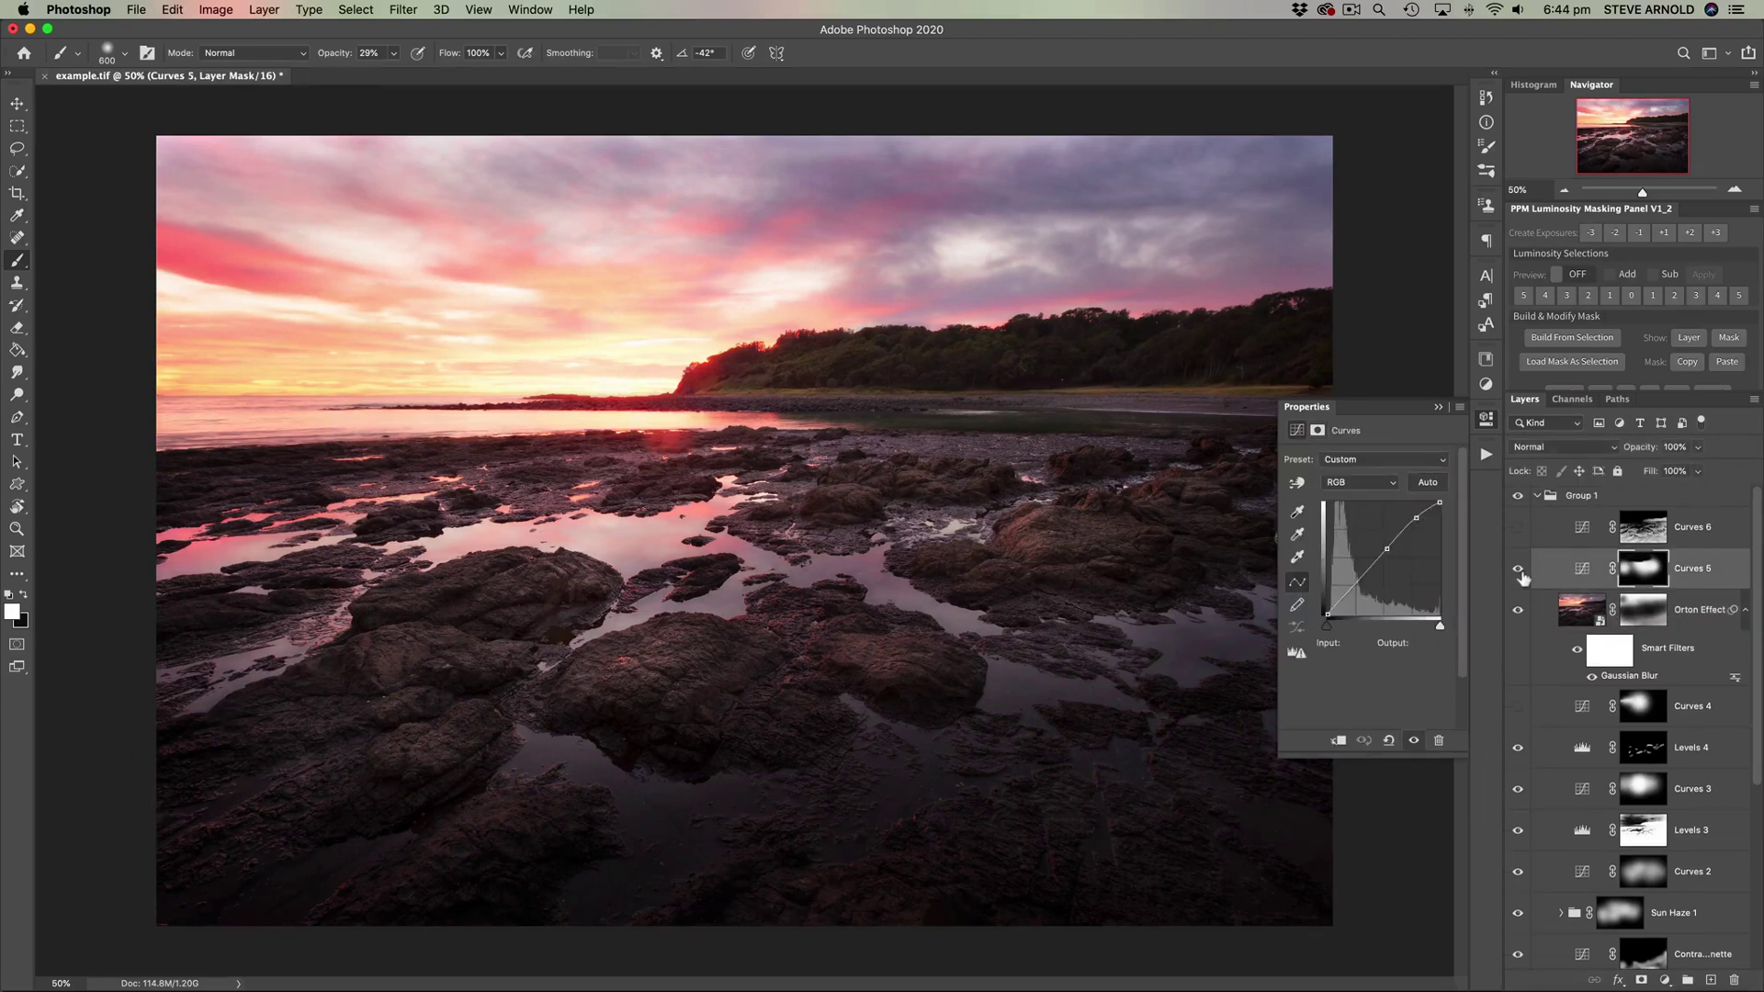
click(1572, 576)
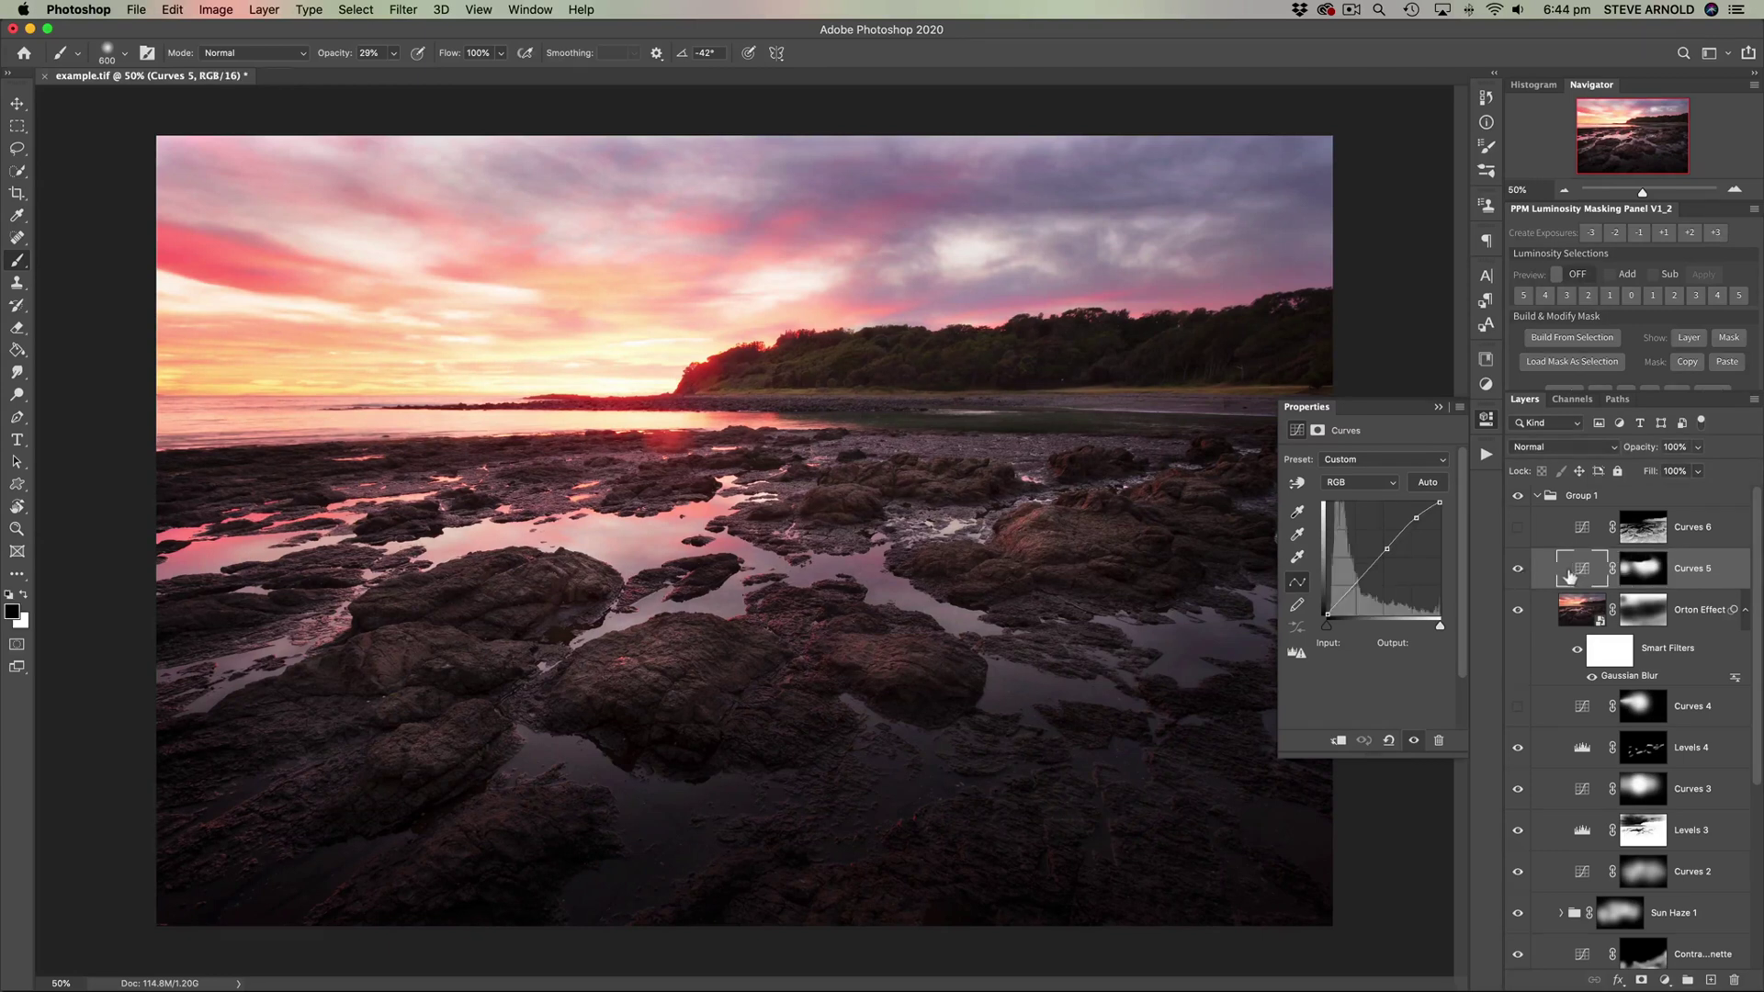
click(1517, 576)
click(1517, 576)
click(1525, 572)
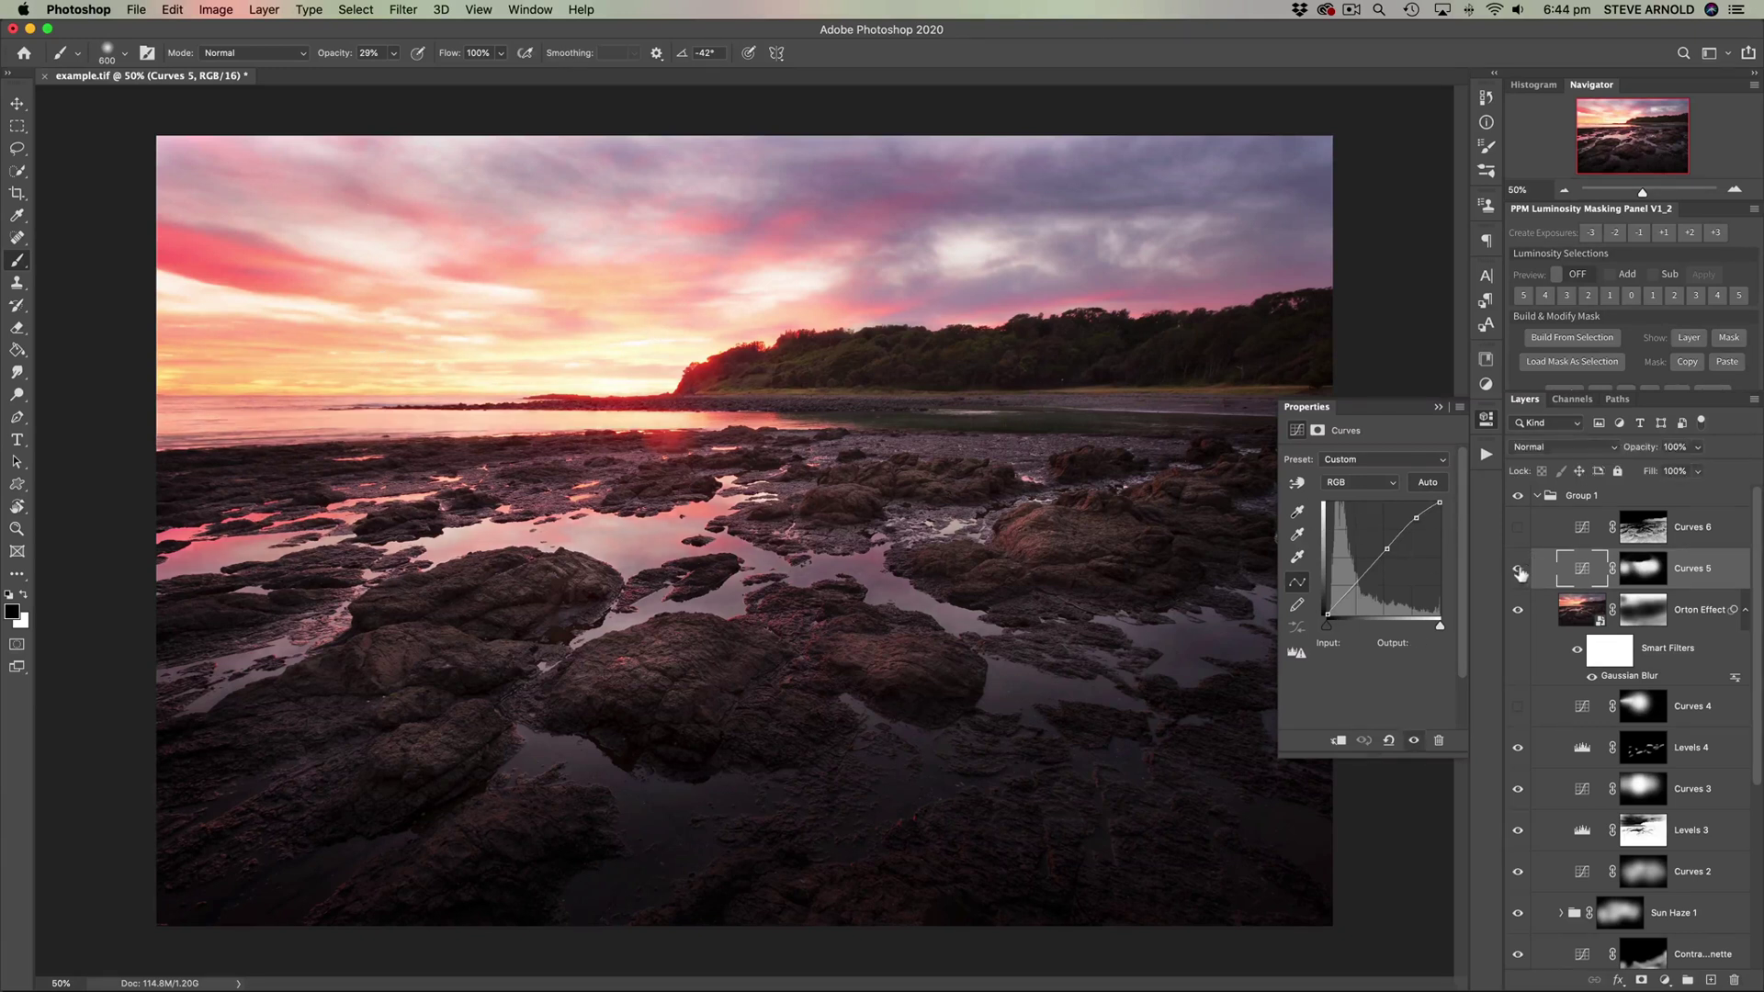
Step: Show the Curves 6 layer and select its curve adjustment instead of its mask
click(1553, 531)
click(1517, 530)
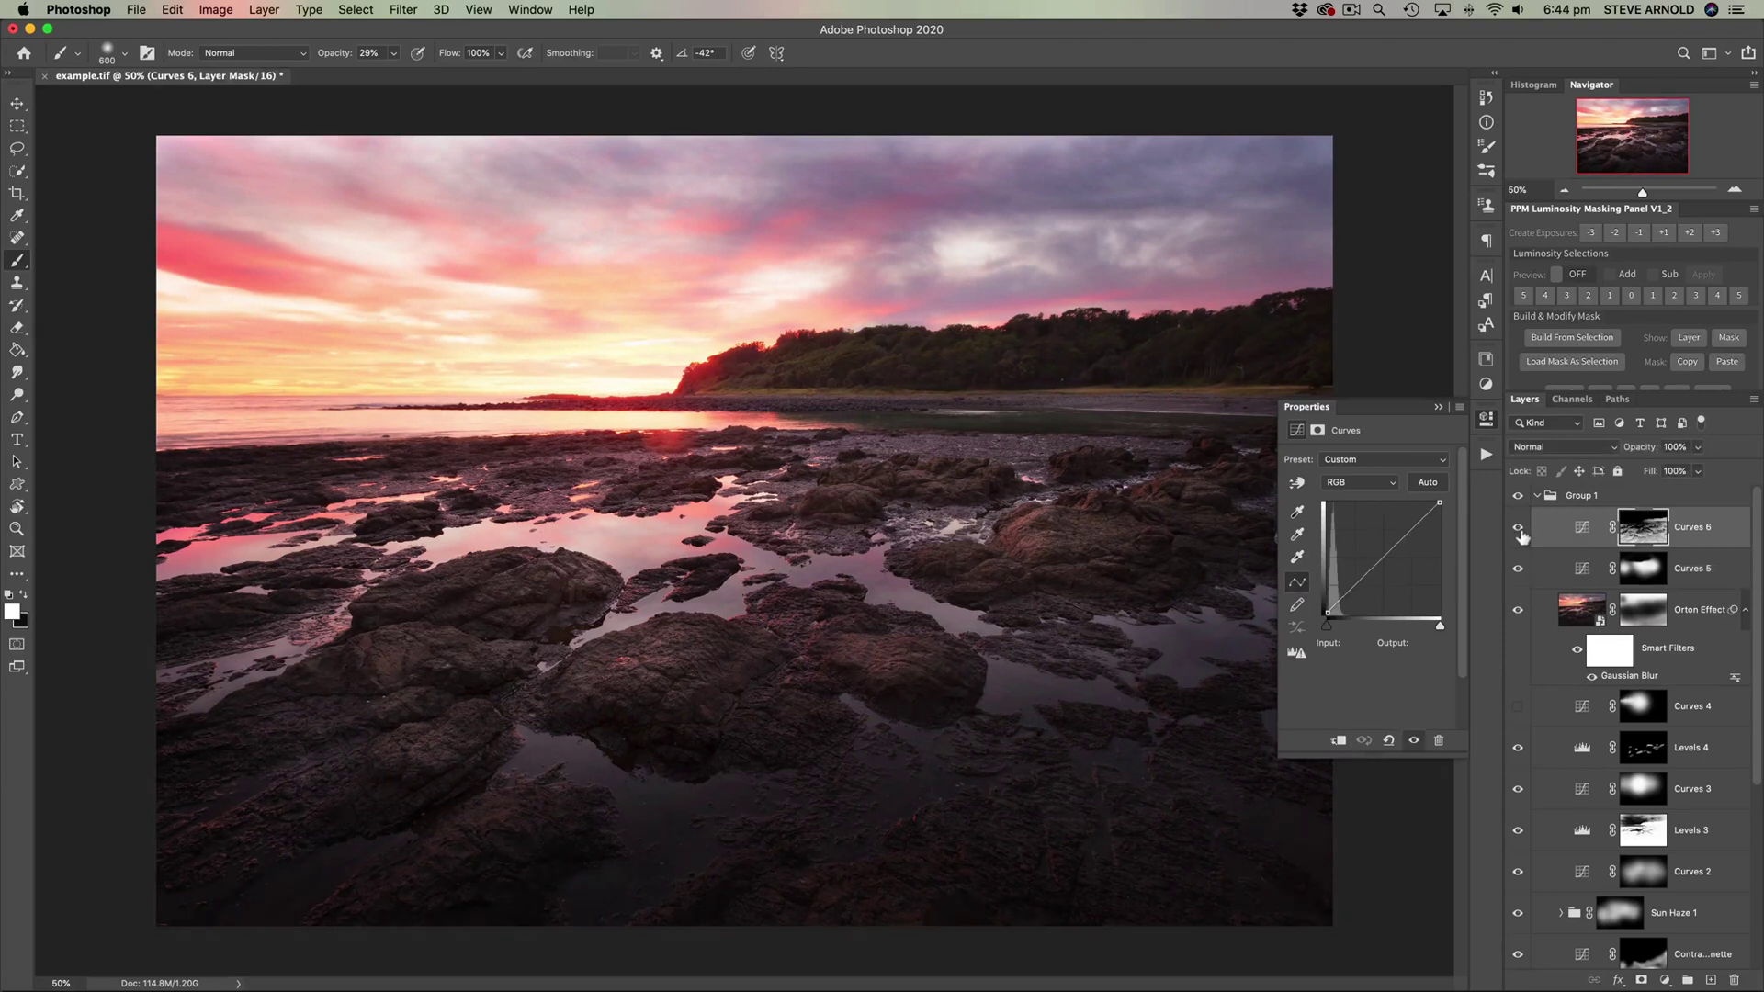
click(1571, 535)
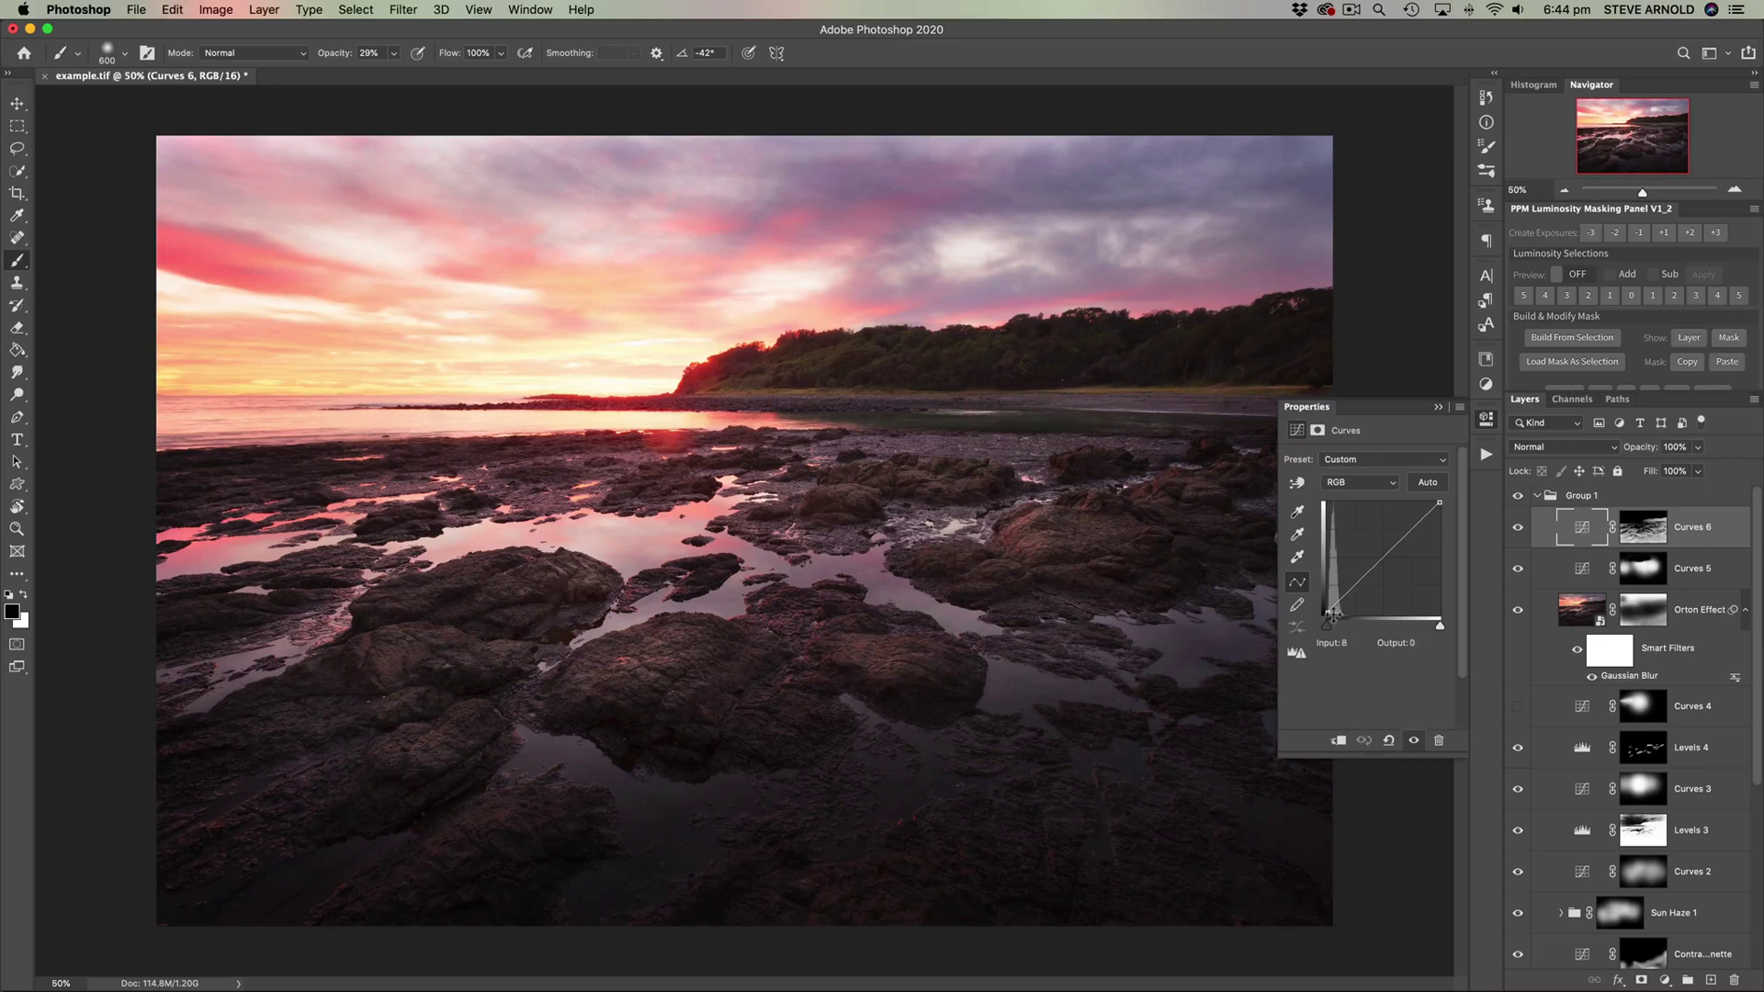
Step: Raise and lower the black point of the Curves 6 curve, leaving it at input 0, output 4
drag(1334, 613, 1328, 611)
key(Up)
key(Up)
key(Up)
key(Up)
key(Up)
key(Up)
key(Up)
key(Up)
key(Up)
key(Up)
key(Up)
key(Up)
key(Up)
key(Up)
key(Down)
key(Down)
key(Down)
key(Down)
key(Down)
key(Down)
key(Down)
key(Down)
key(Down)
key(Down)
key(Down)
key(Down)
Step: Compare the image with and without the Curves 6 layer, then collapse its settings
click(1517, 528)
click(1518, 527)
click(1518, 529)
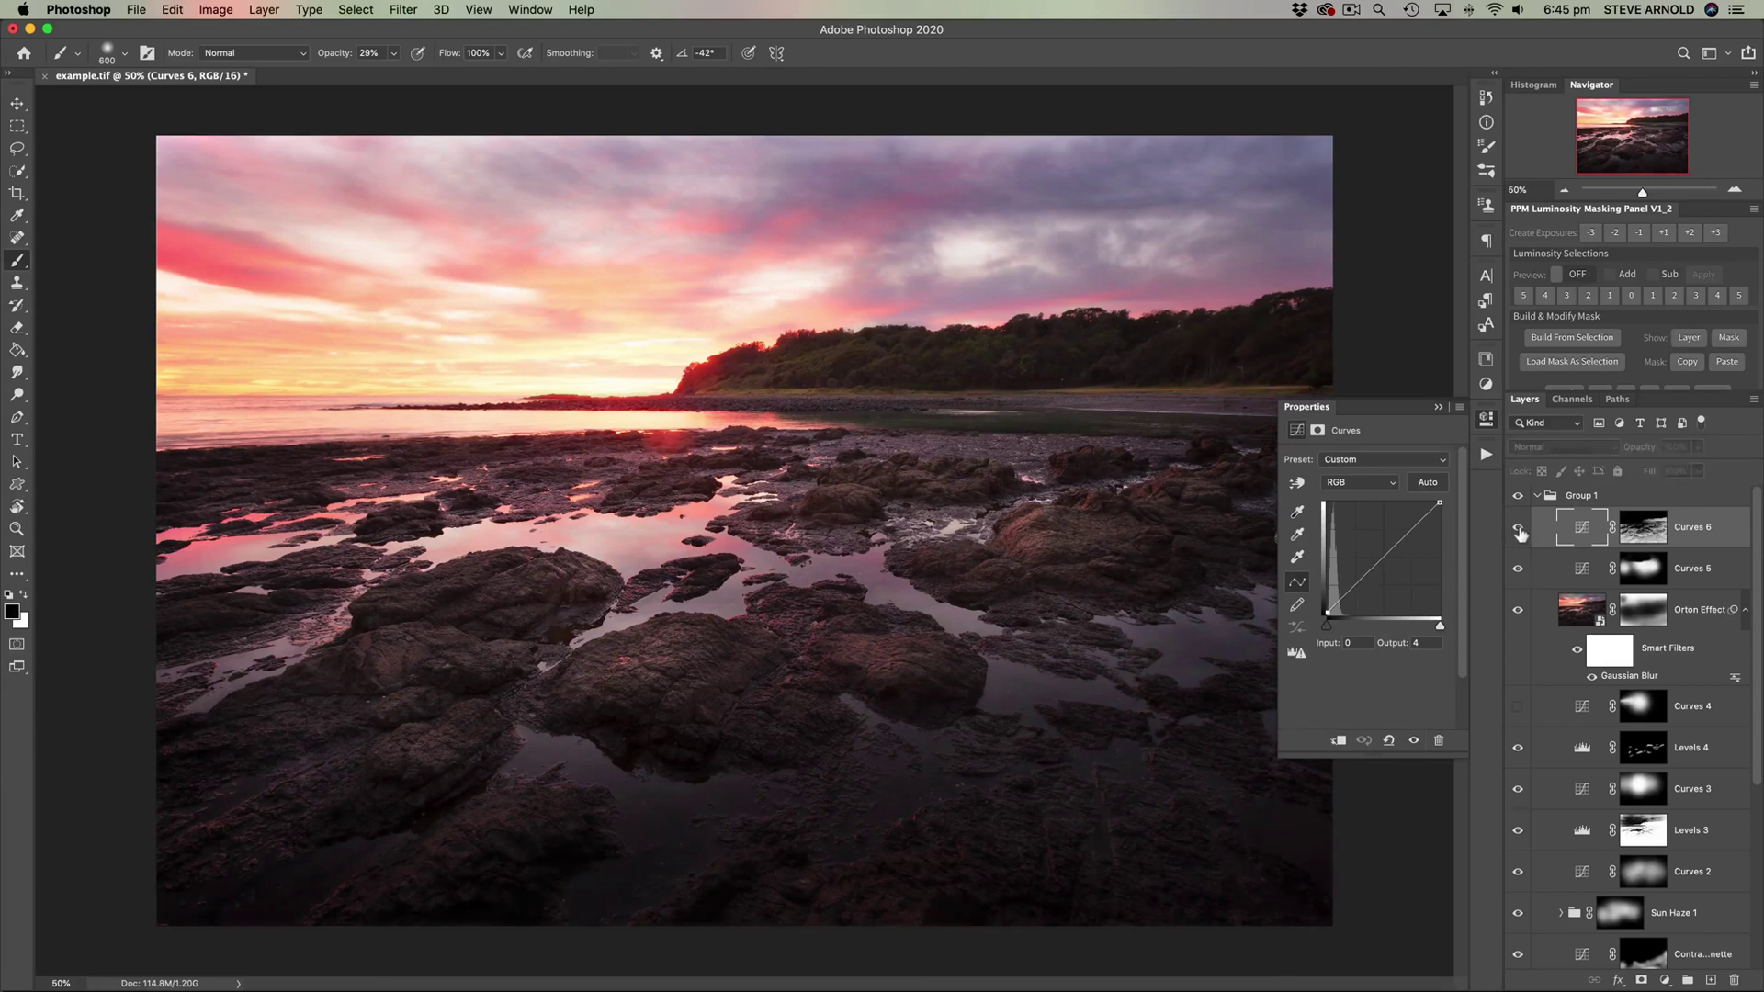
click(1517, 529)
click(1490, 425)
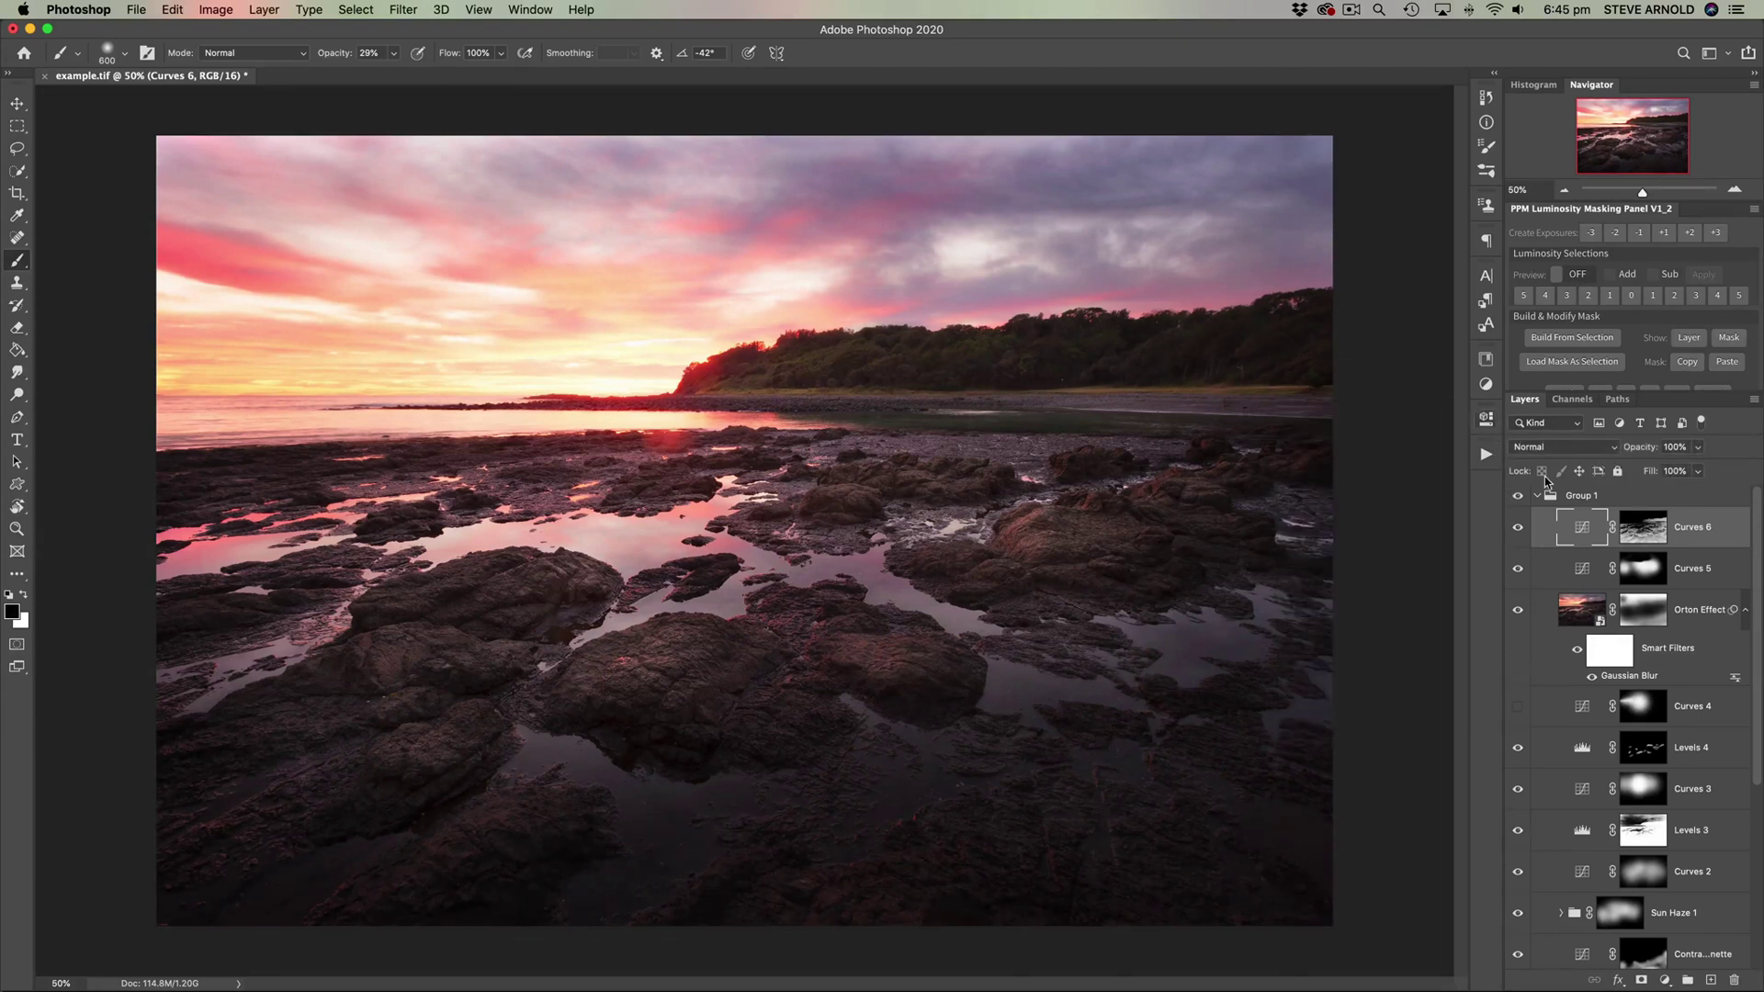
Step: Collapse Group 1 and compare the blended image with and without all its finishing adjustments, leaving the group visible
click(1537, 496)
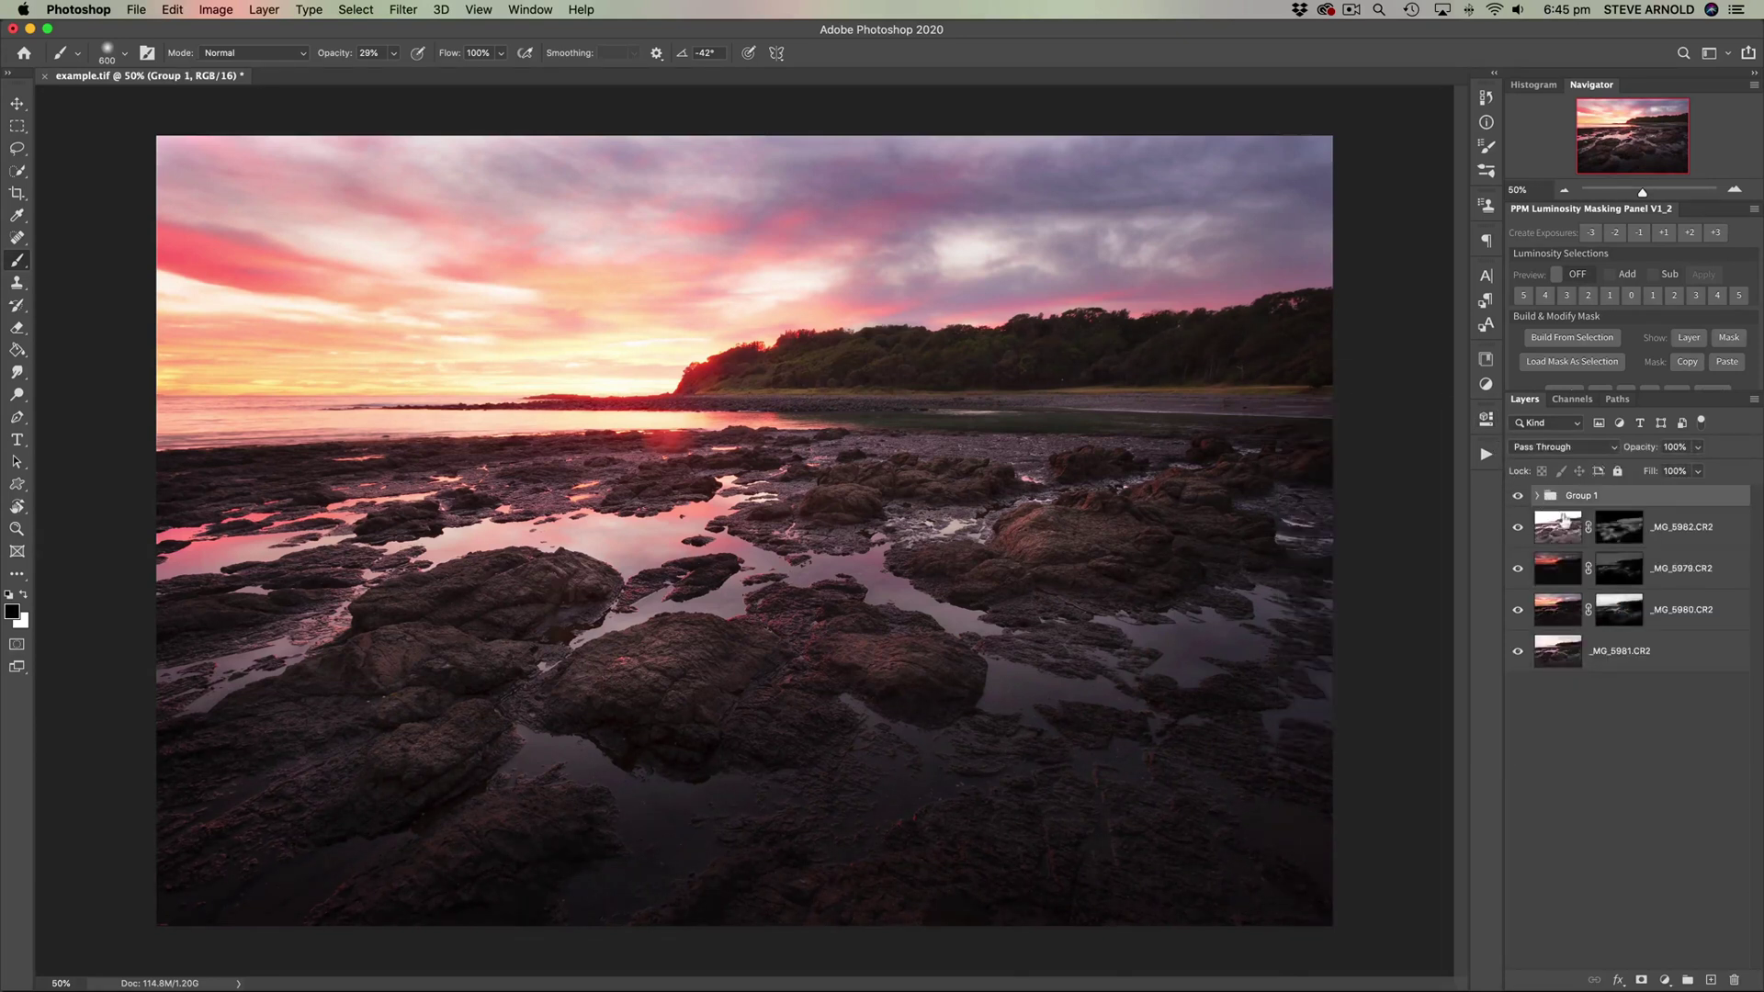
click(1518, 496)
click(1518, 497)
click(1518, 496)
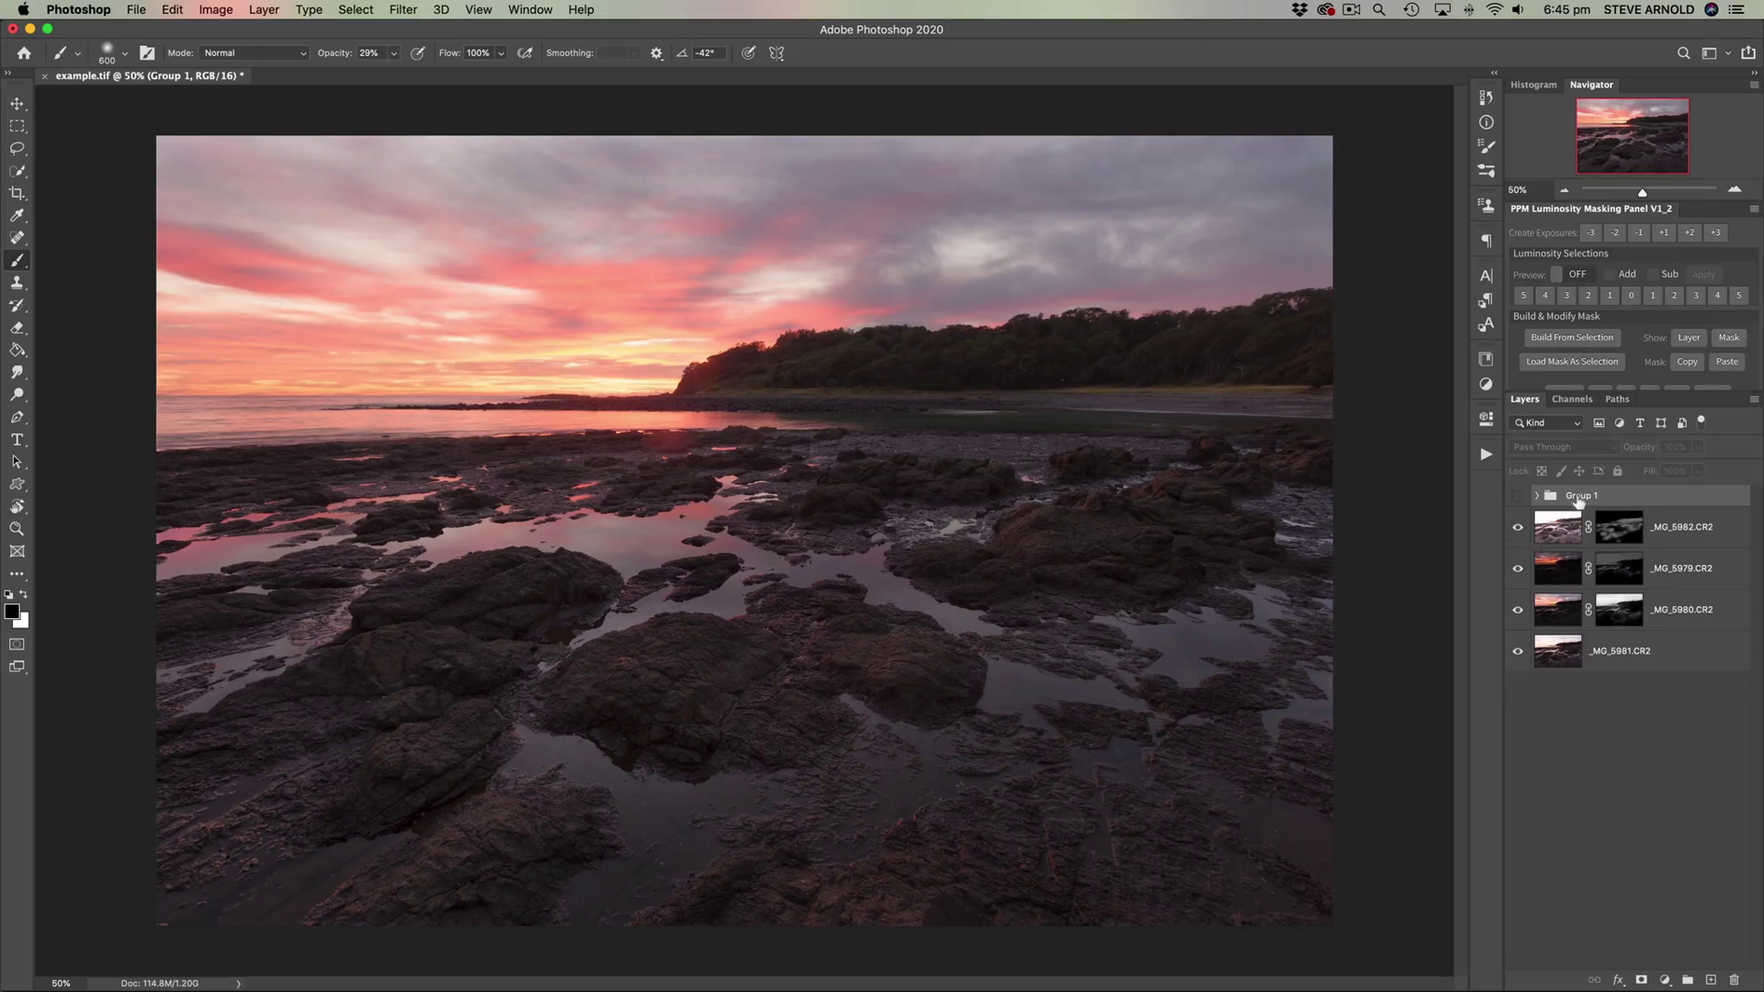
click(1519, 501)
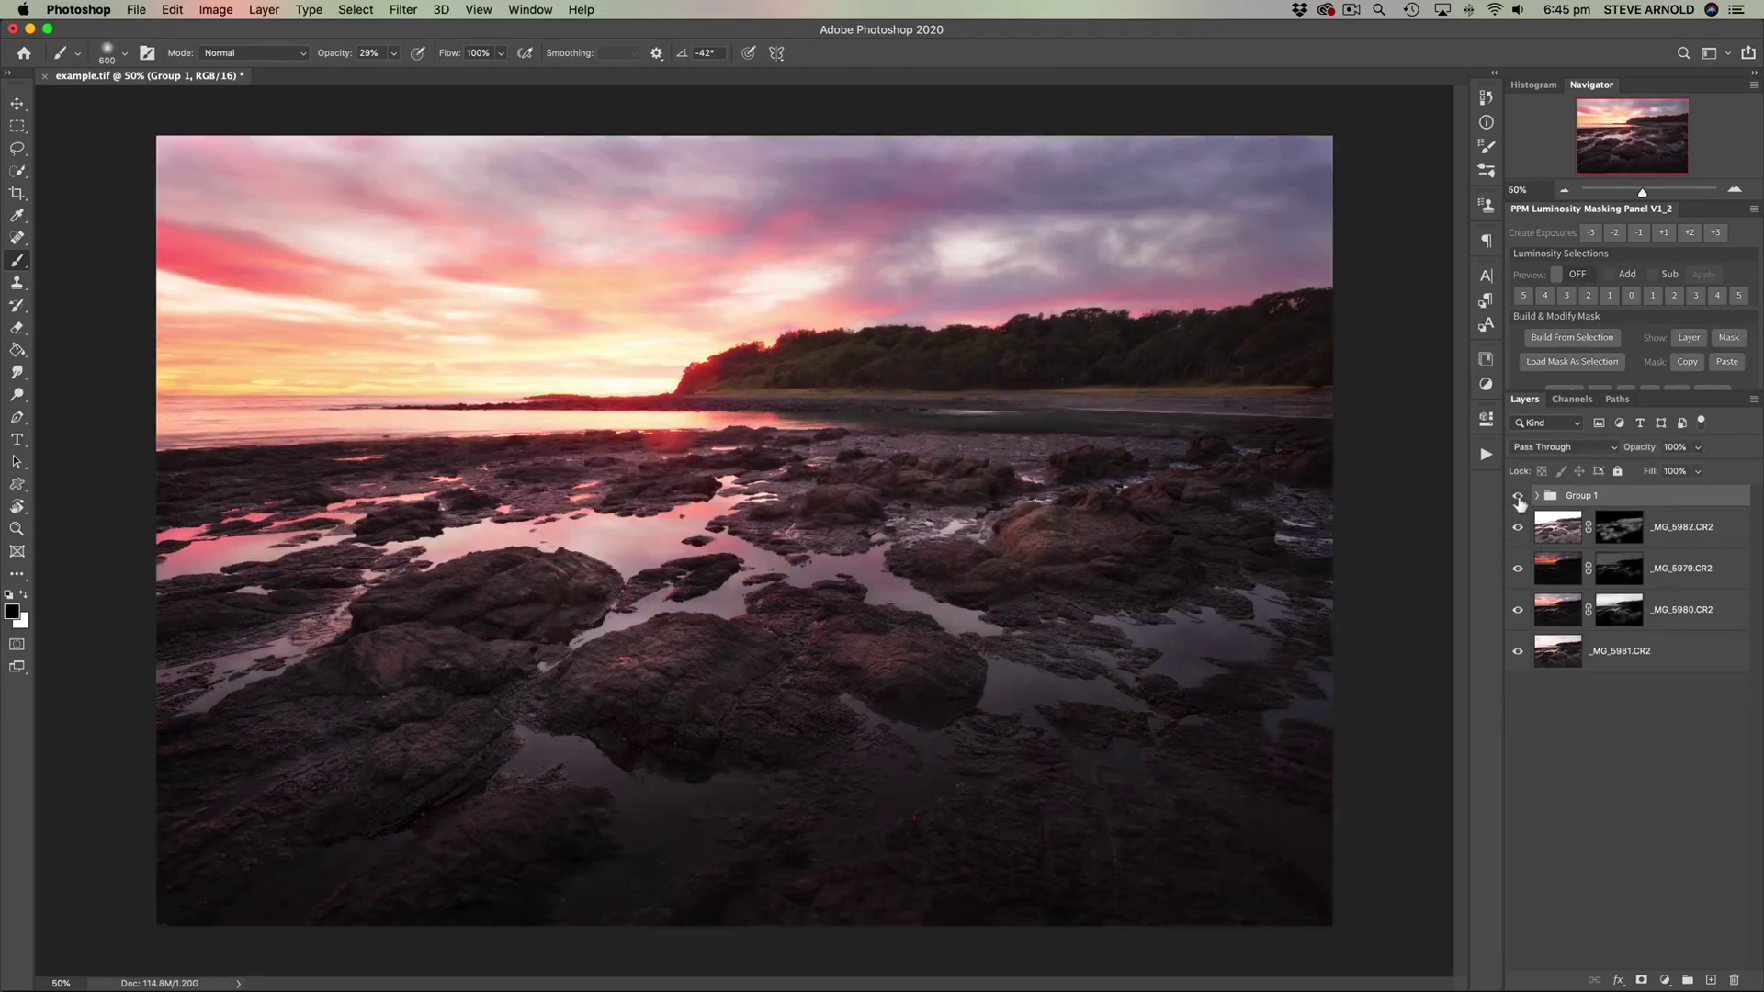